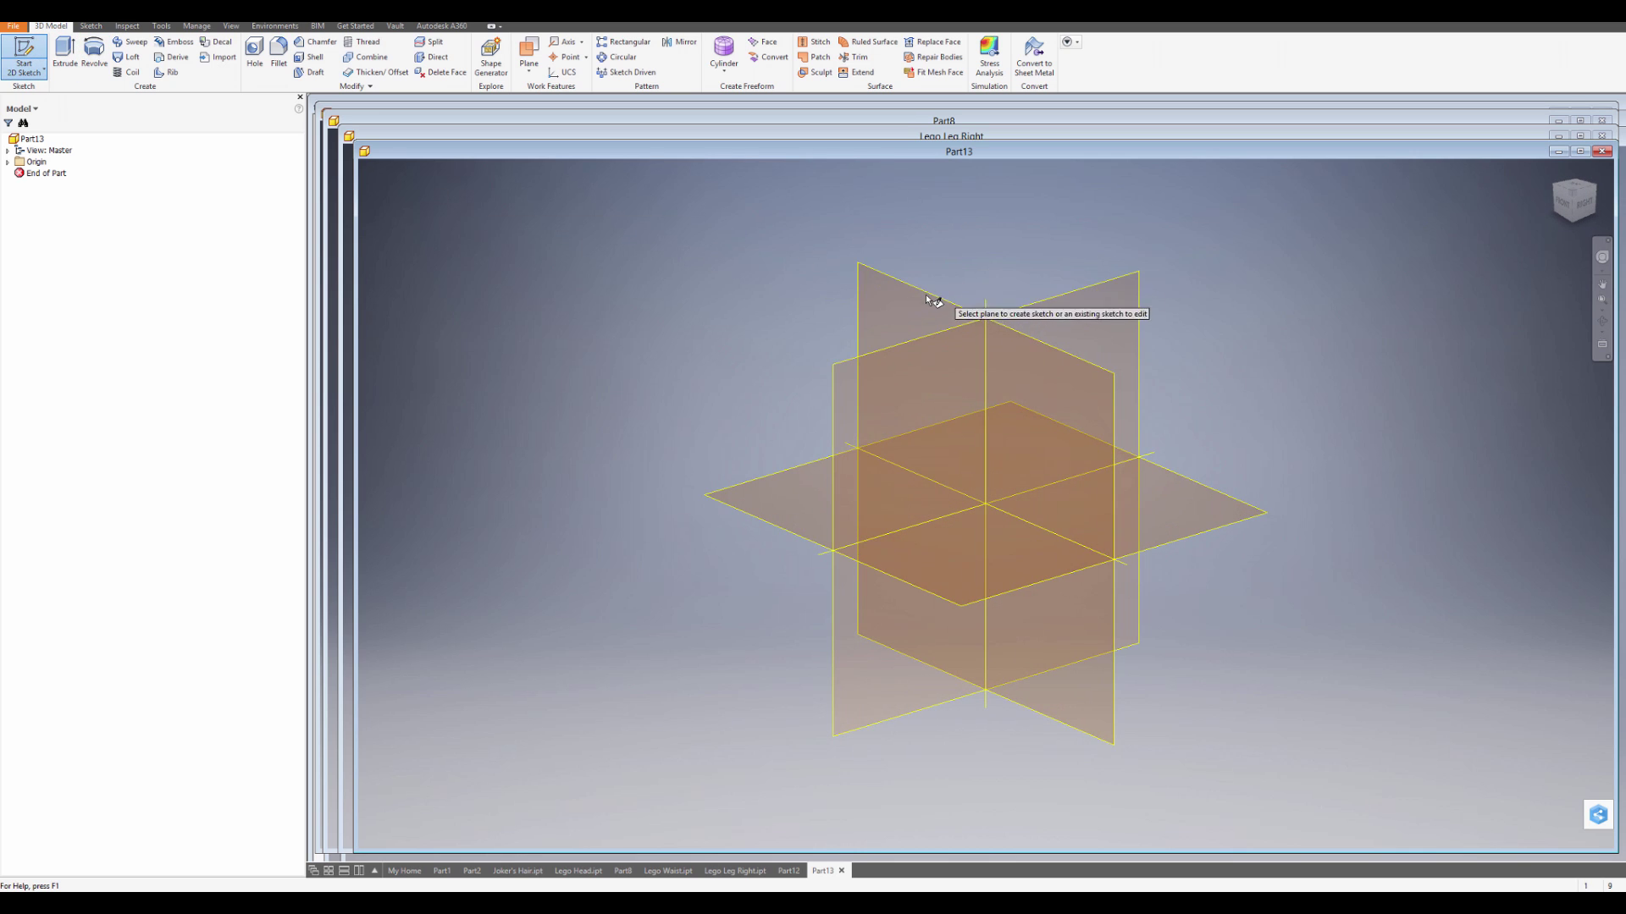
# - Start a sketch on the front plane and draw a circle of 1.6 in diameter centred on the origin
pyautogui.click(926, 293)
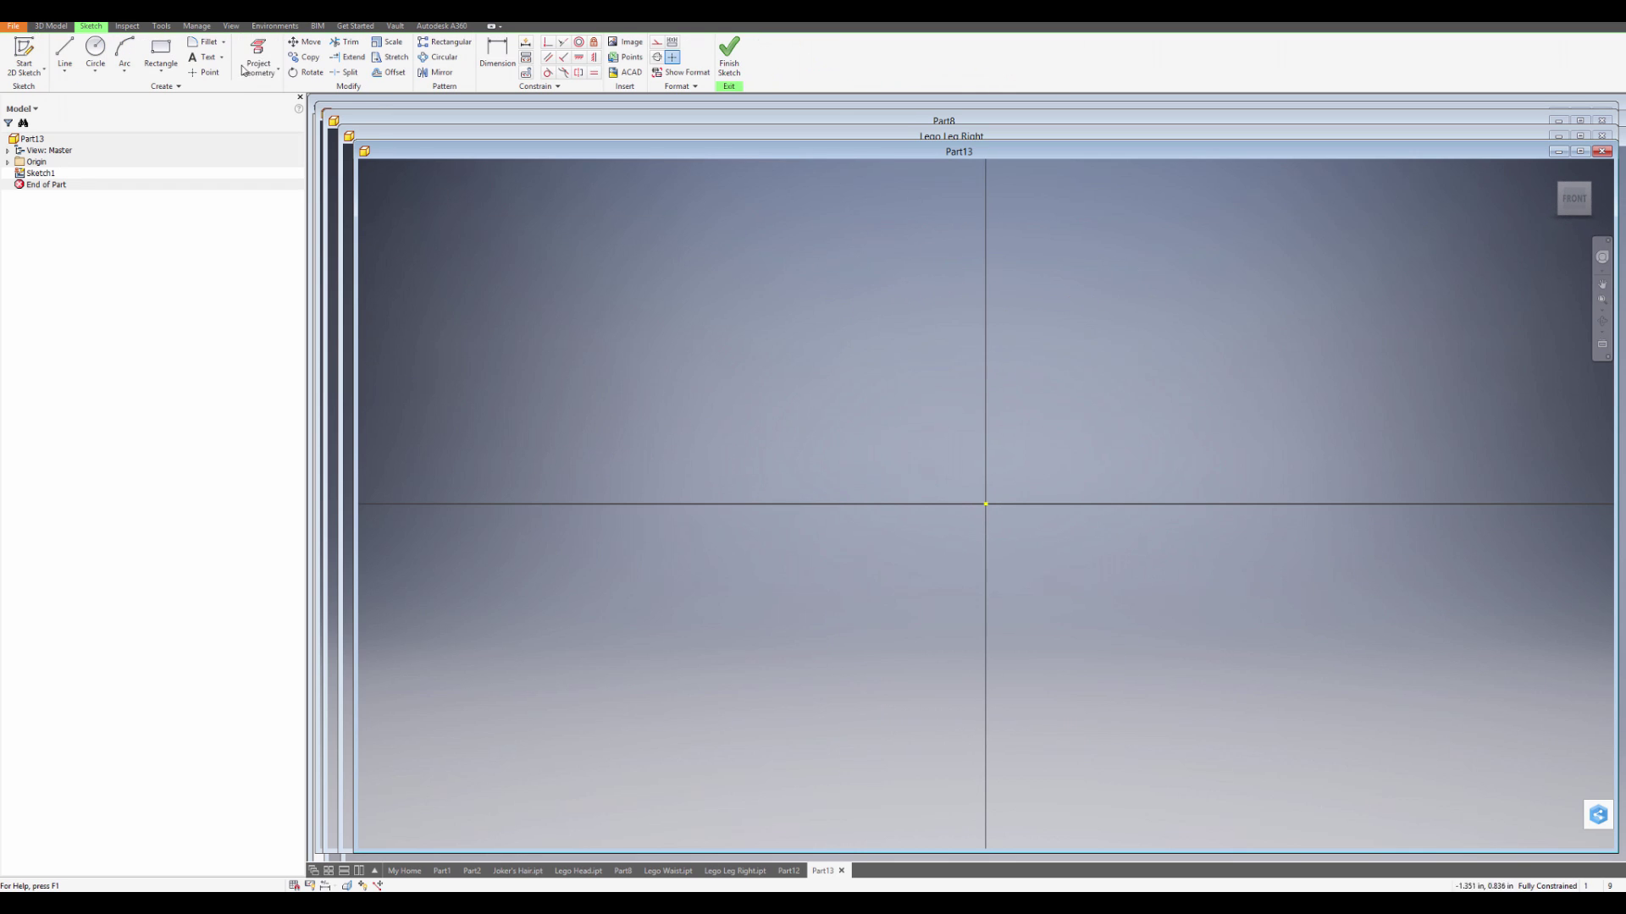
pyautogui.click(95, 52)
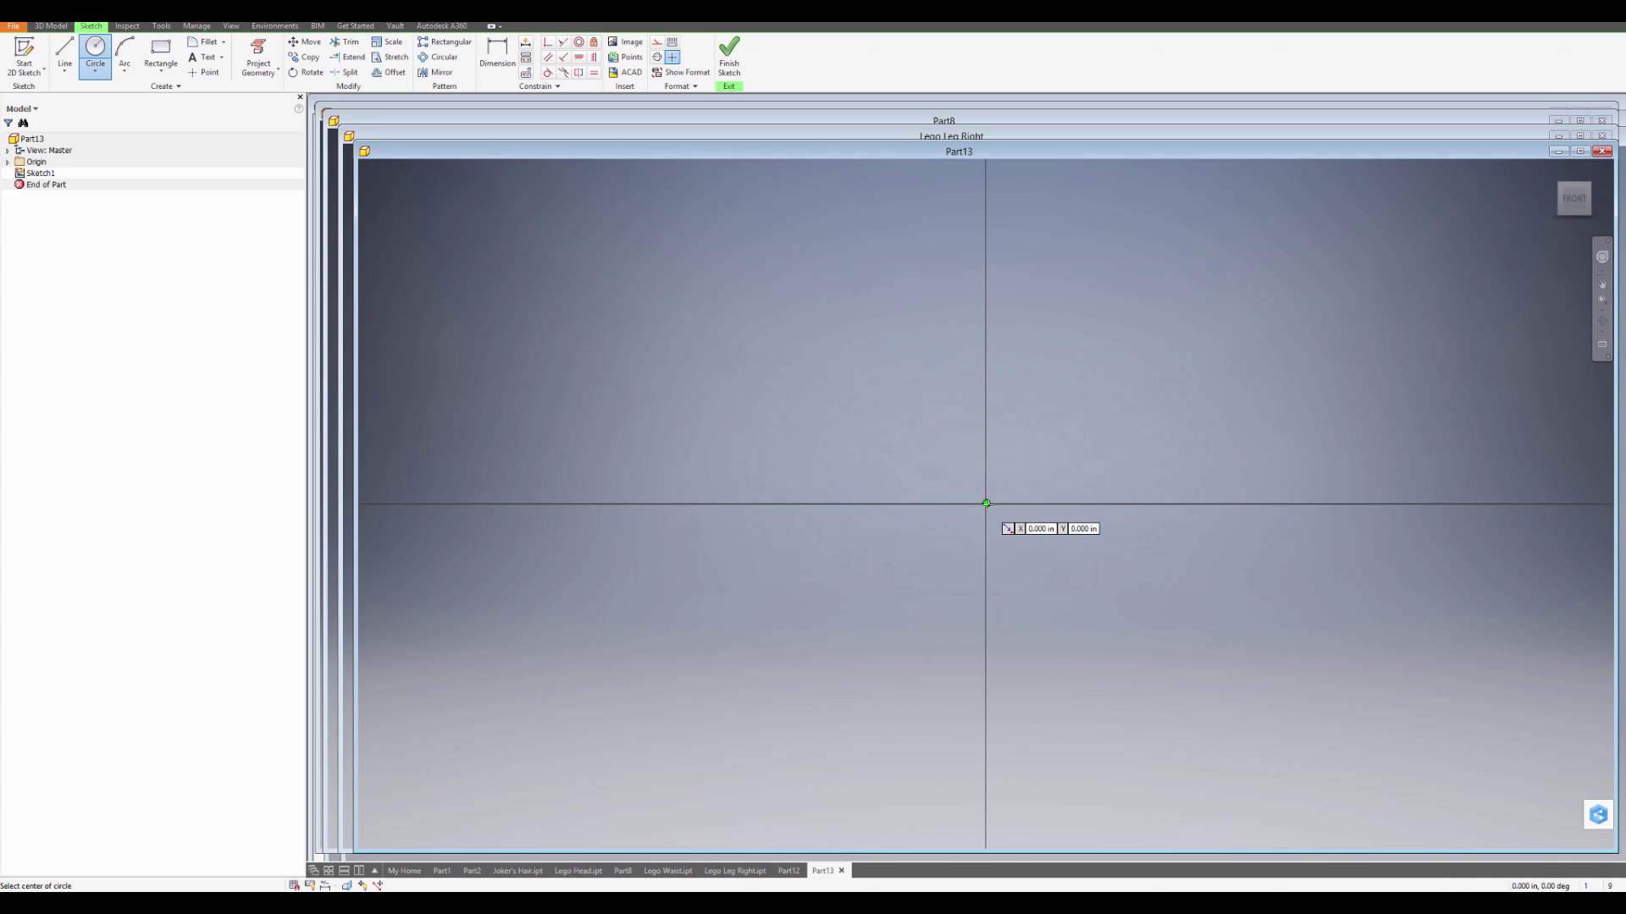
pyautogui.click(987, 503)
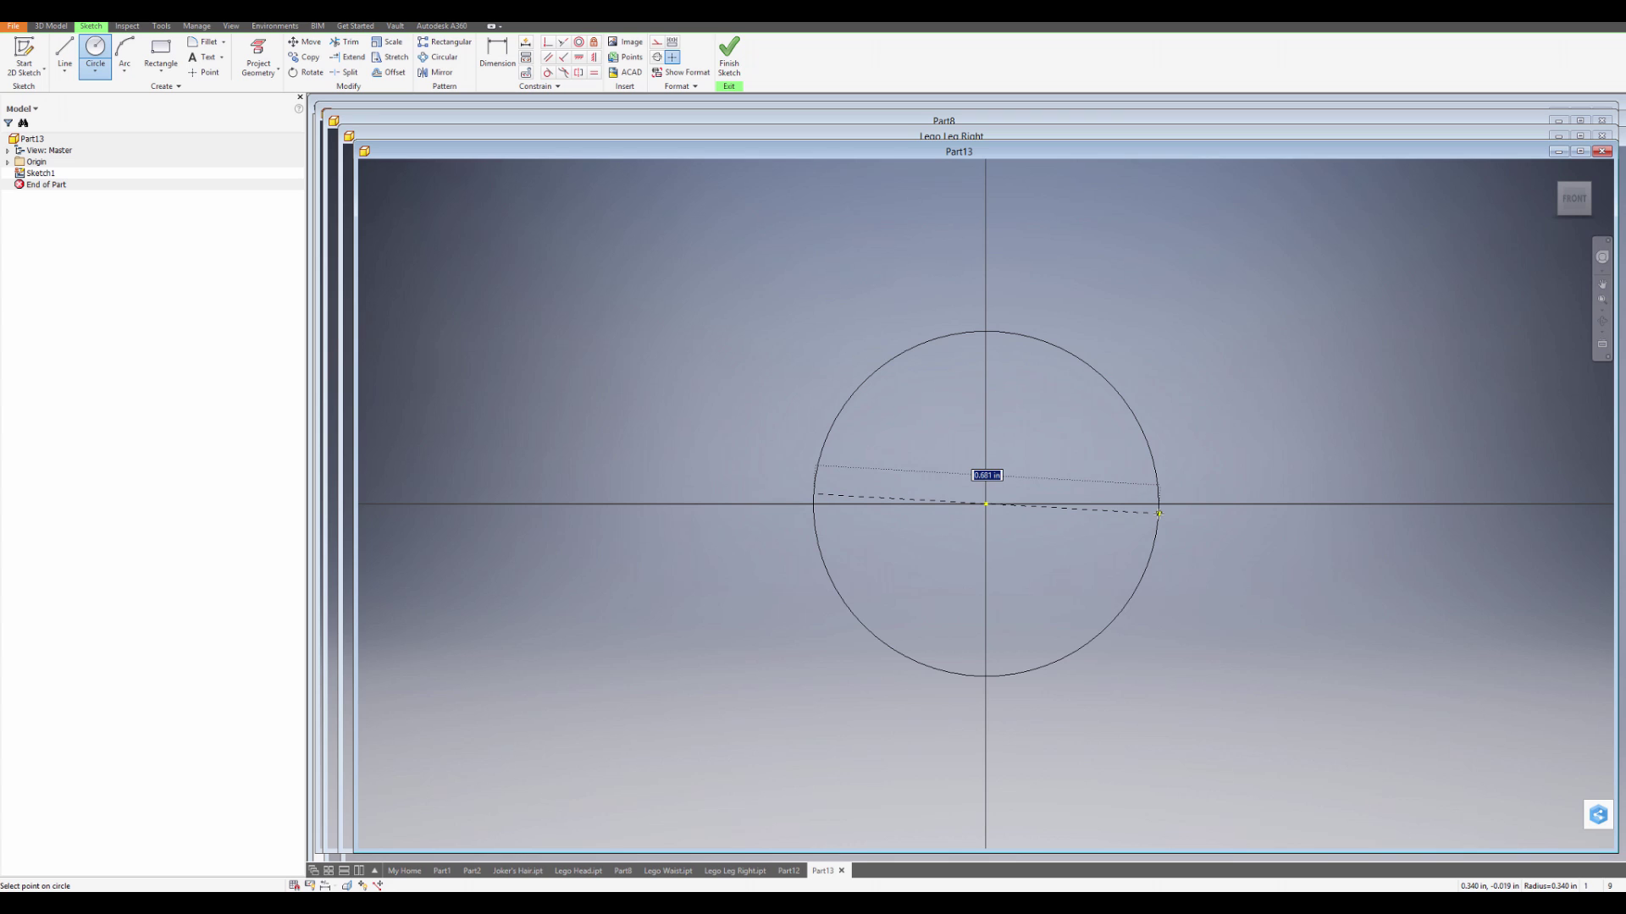
pyautogui.write('1.6')
pyautogui.press('Return')
# - Draw a horizontal line across the full diameter of the circle and finish the sketch
pyautogui.click(64, 52)
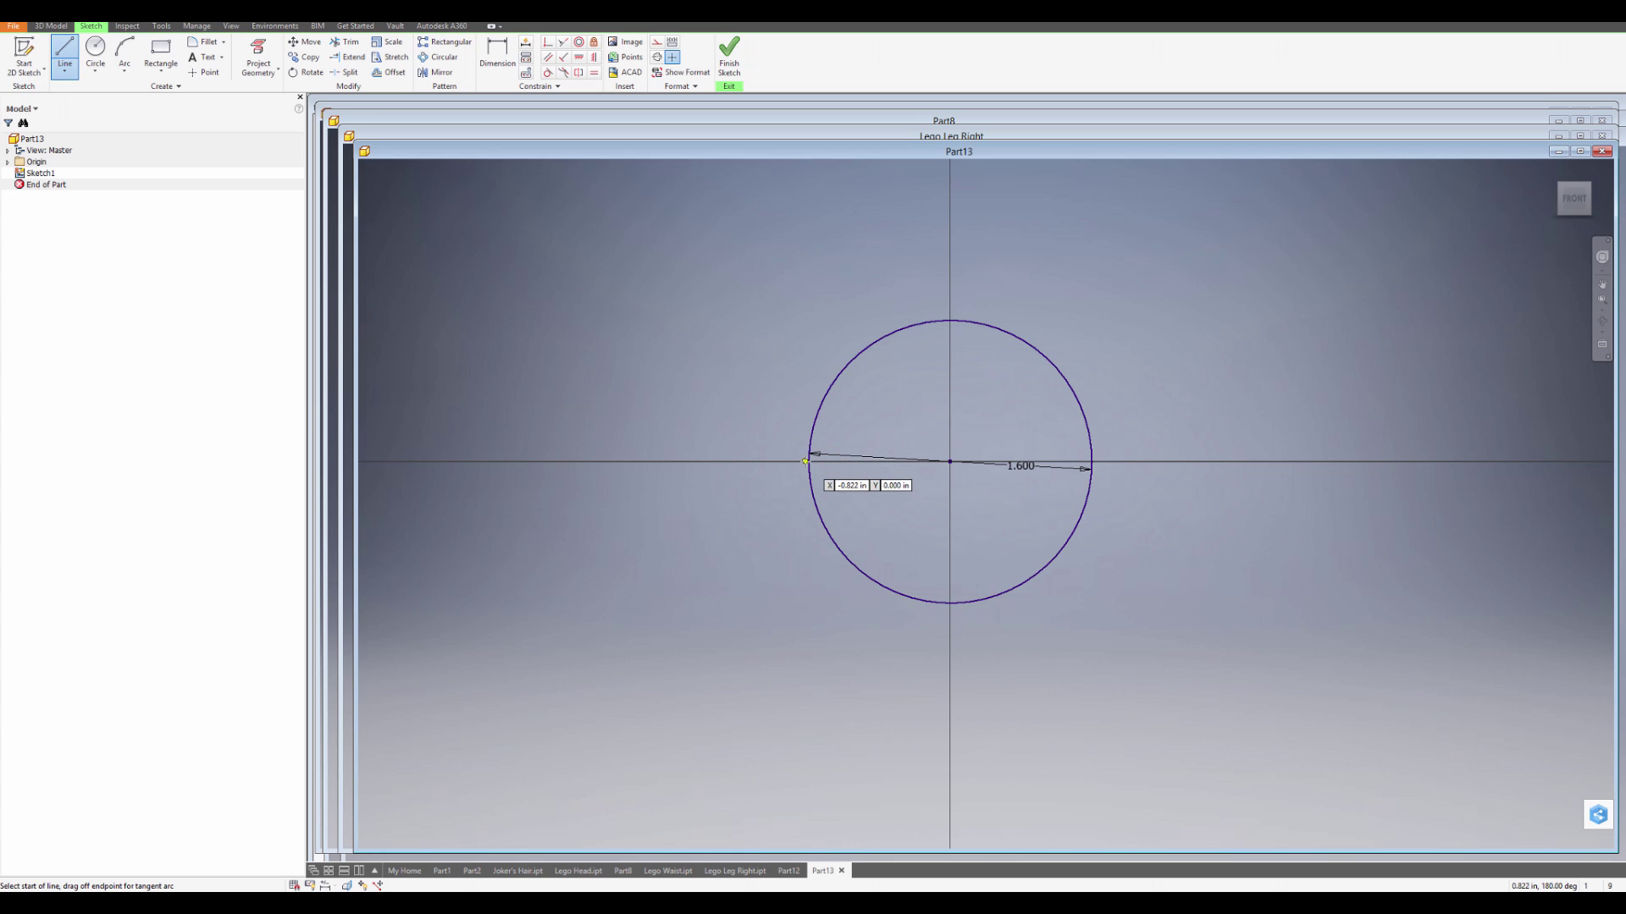
pyautogui.click(809, 462)
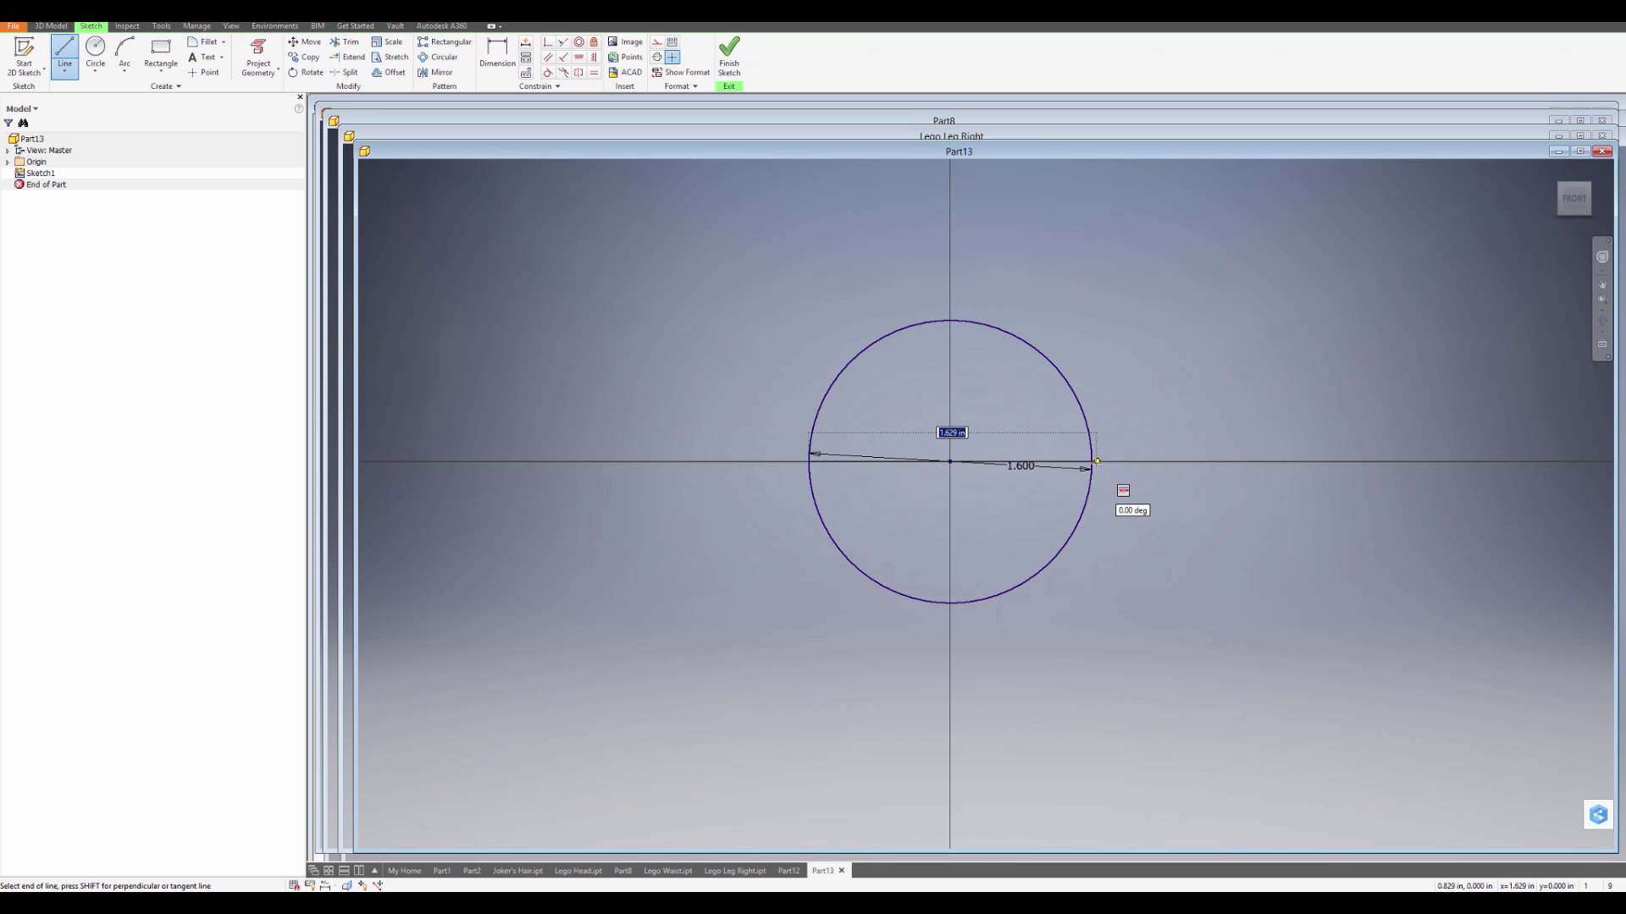
pyautogui.doubleClick(1093, 461)
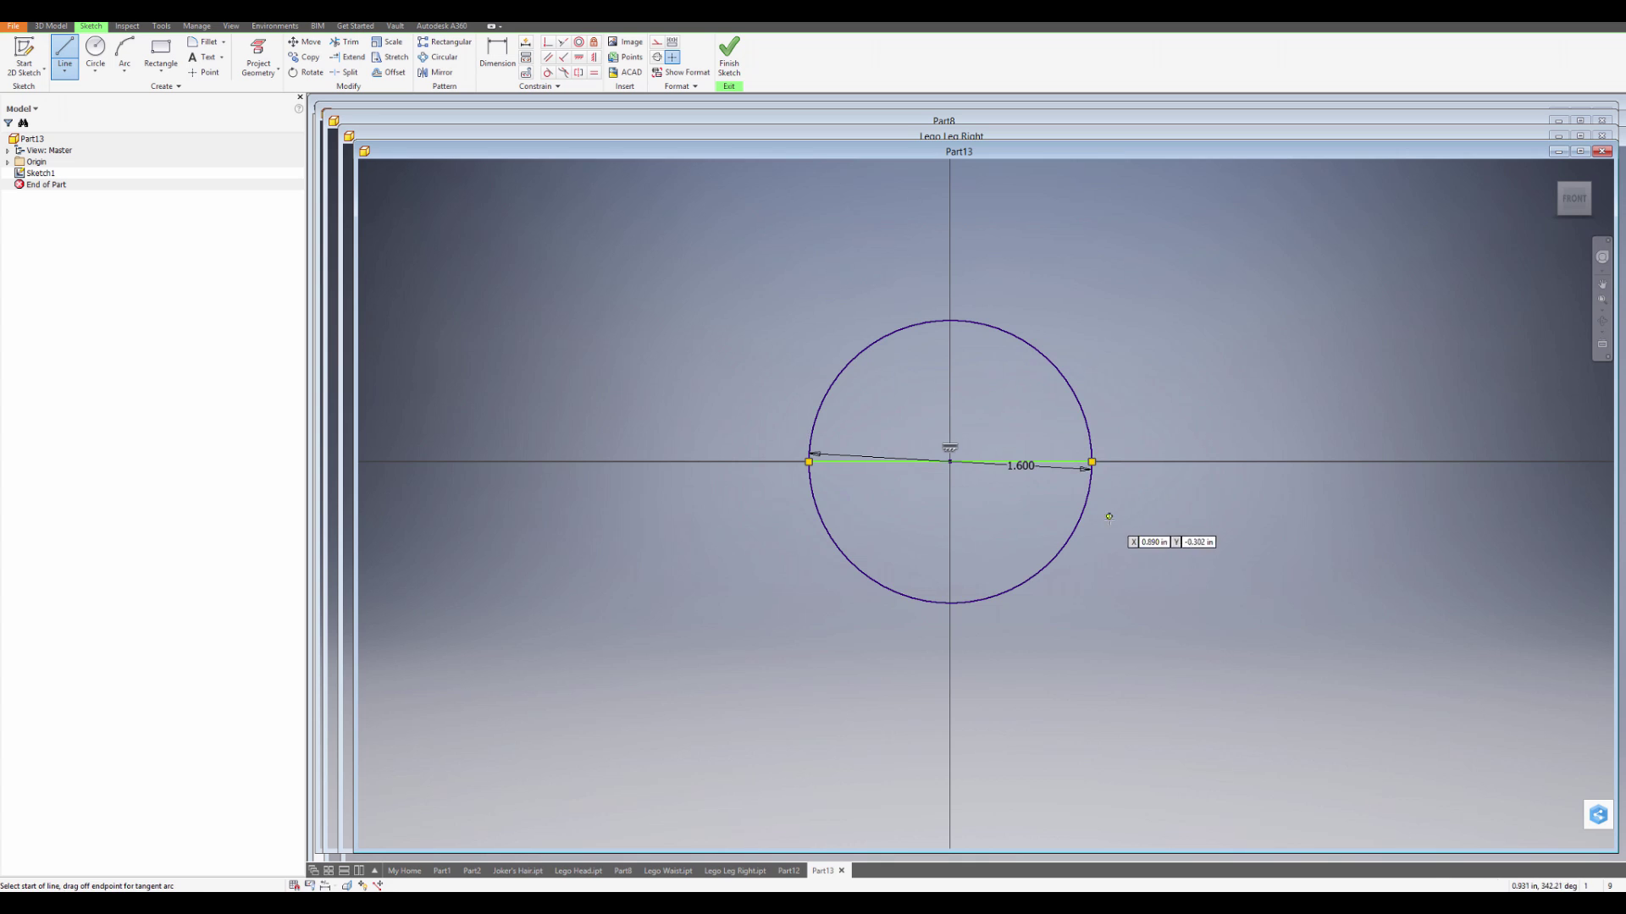
pyautogui.click(729, 53)
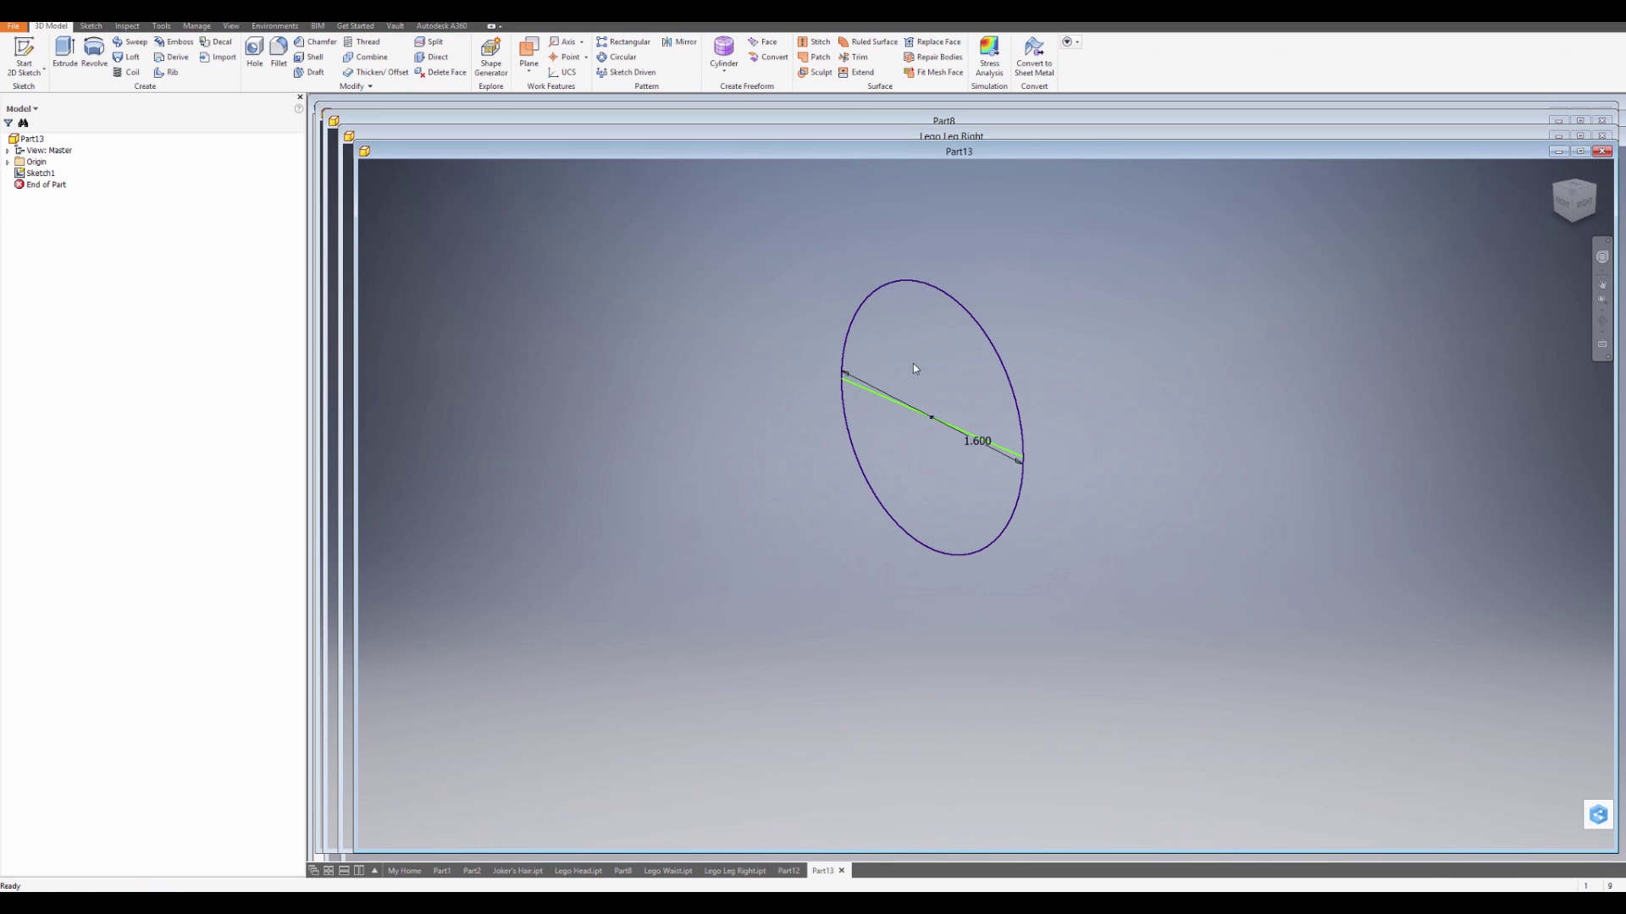
# - Revolve the upper half of the circle by a 75 deg angle about the horizontal diameter line
pyautogui.click(95, 53)
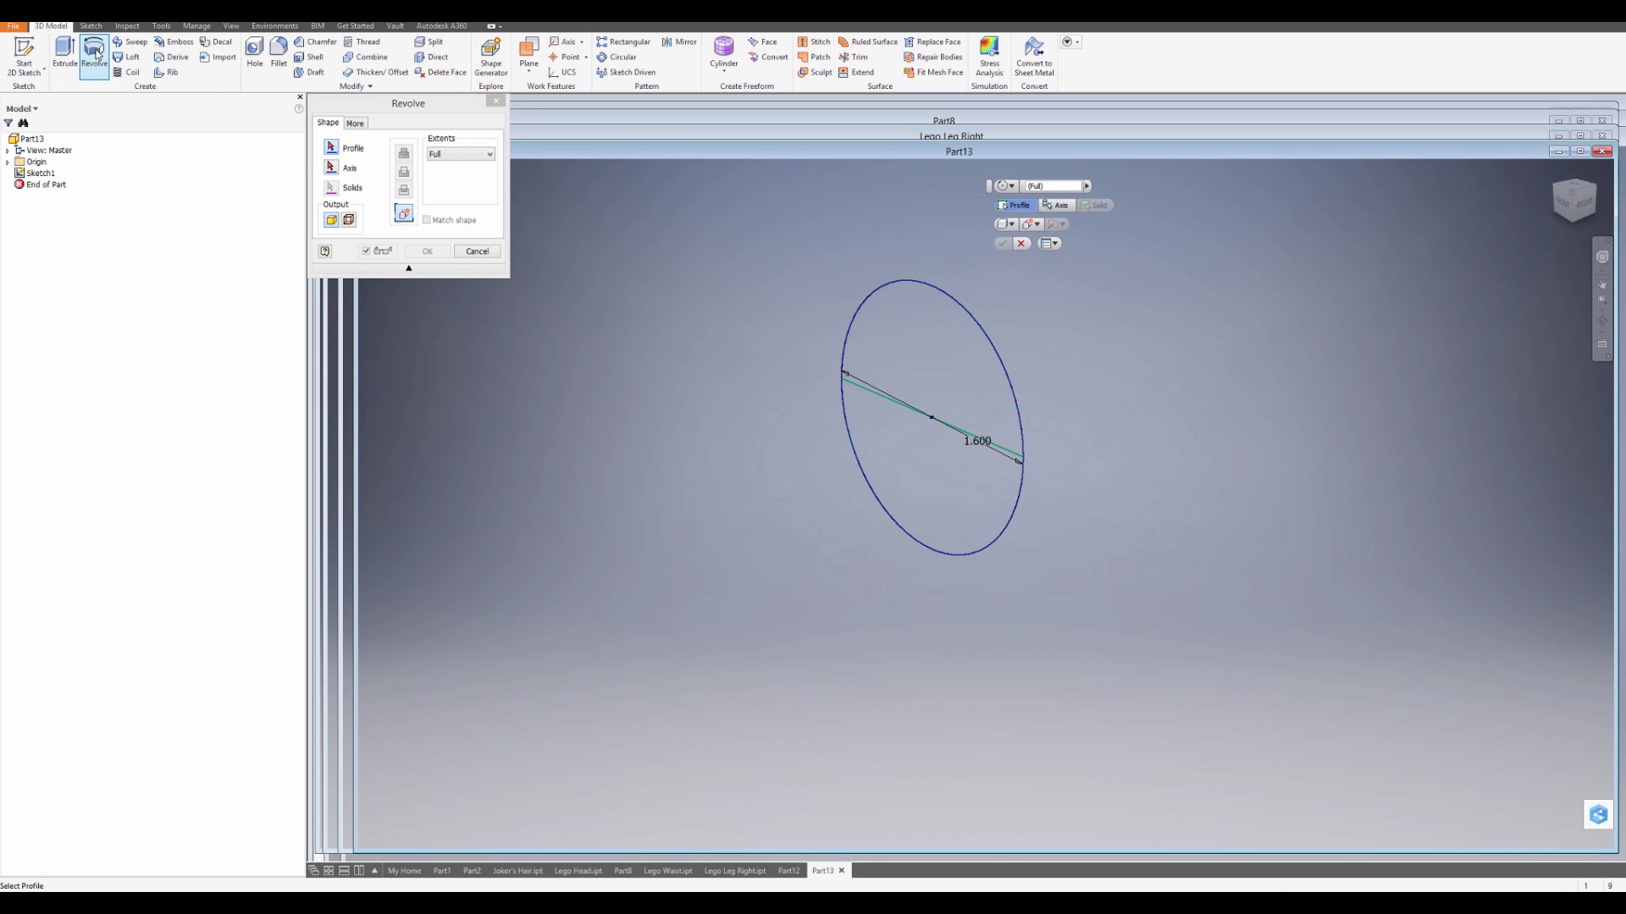
pyautogui.click(902, 336)
pyautogui.click(331, 168)
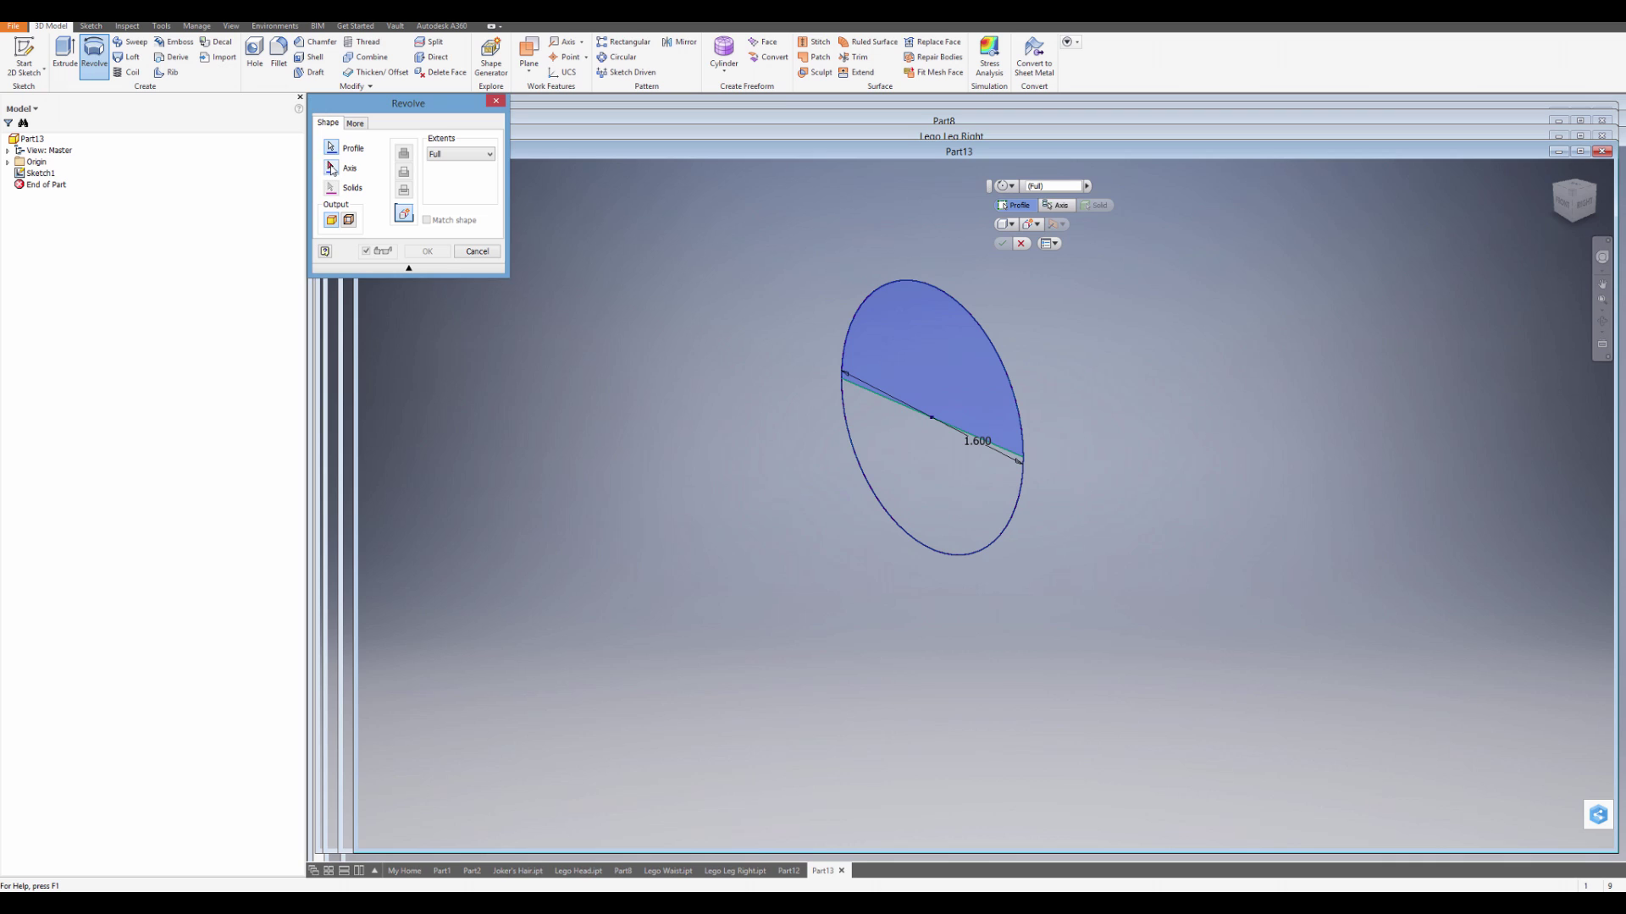
pyautogui.click(906, 404)
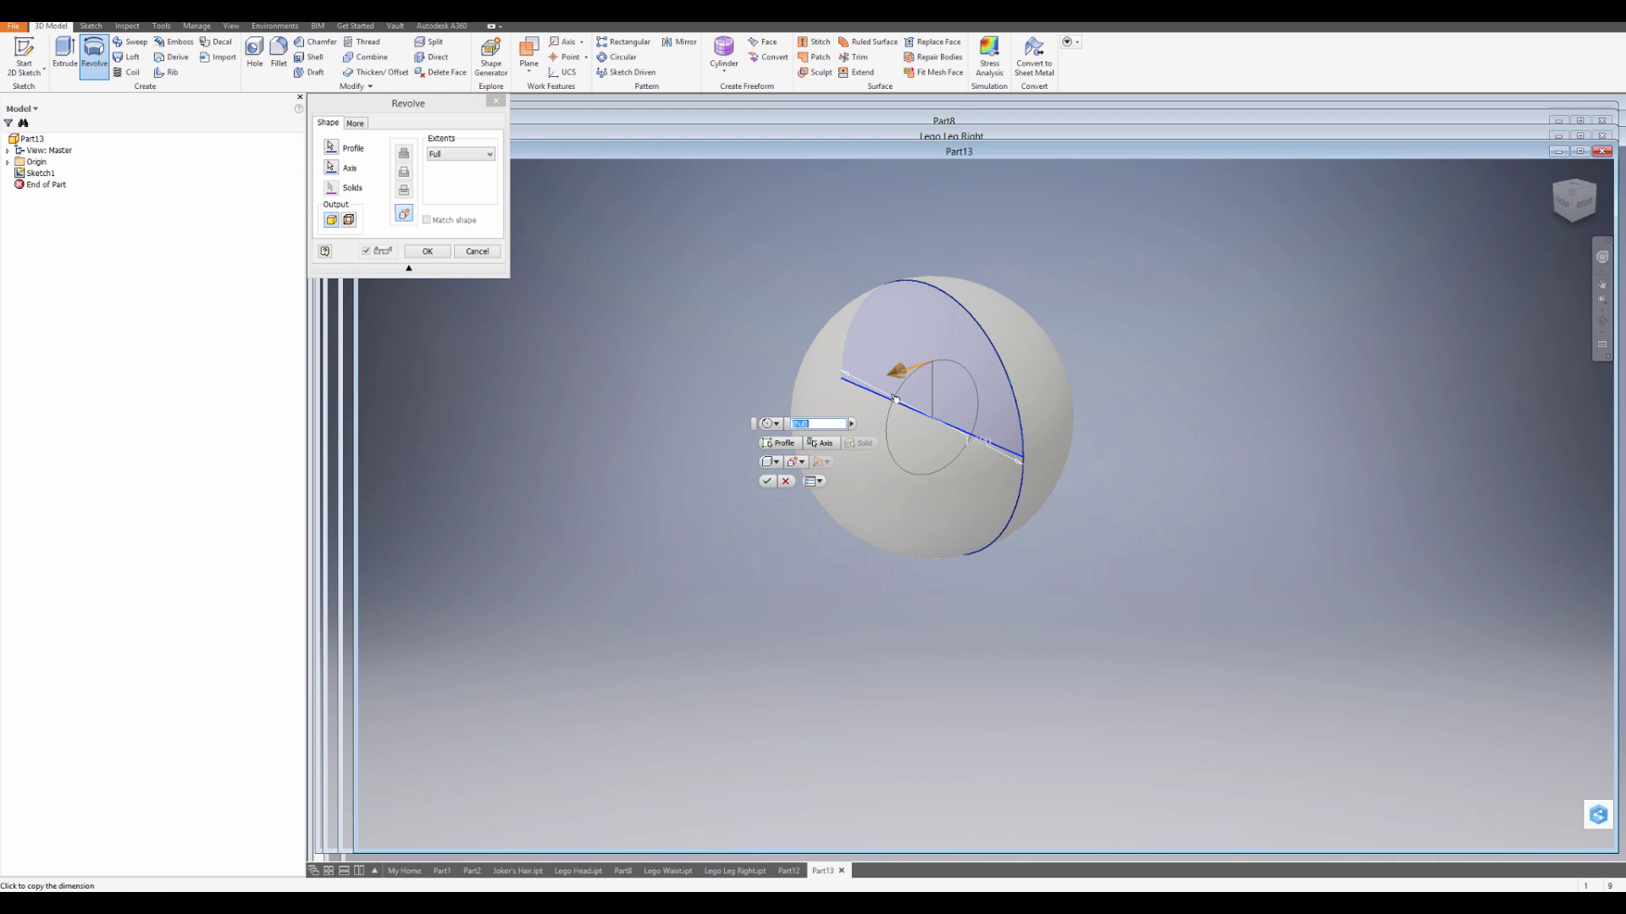
pyautogui.click(467, 156)
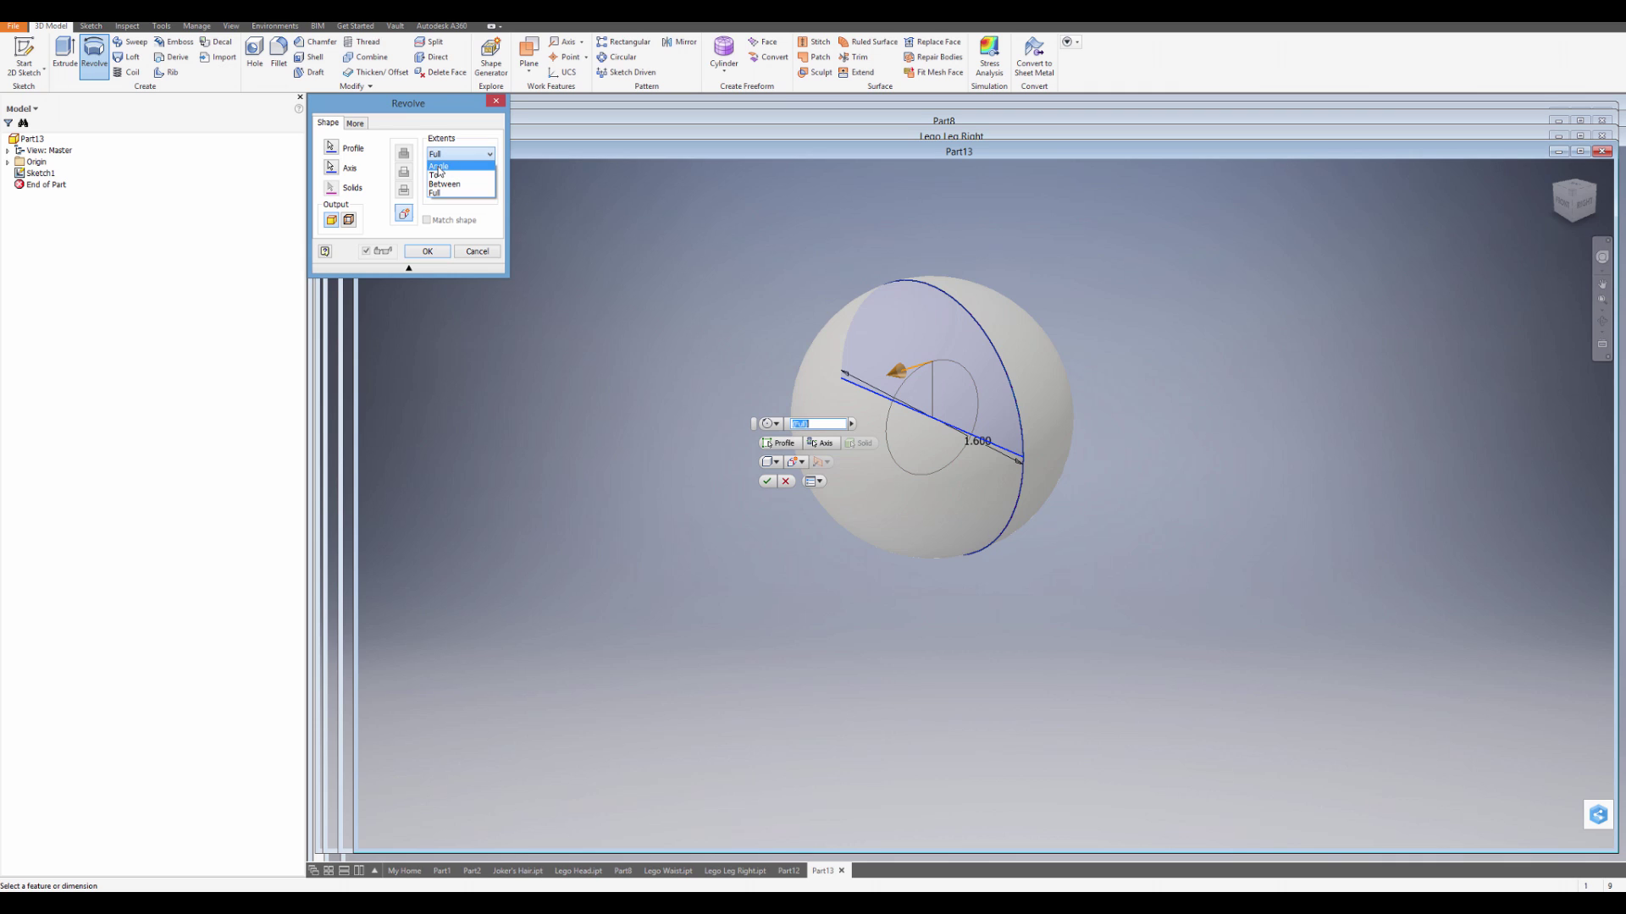
pyautogui.click(438, 167)
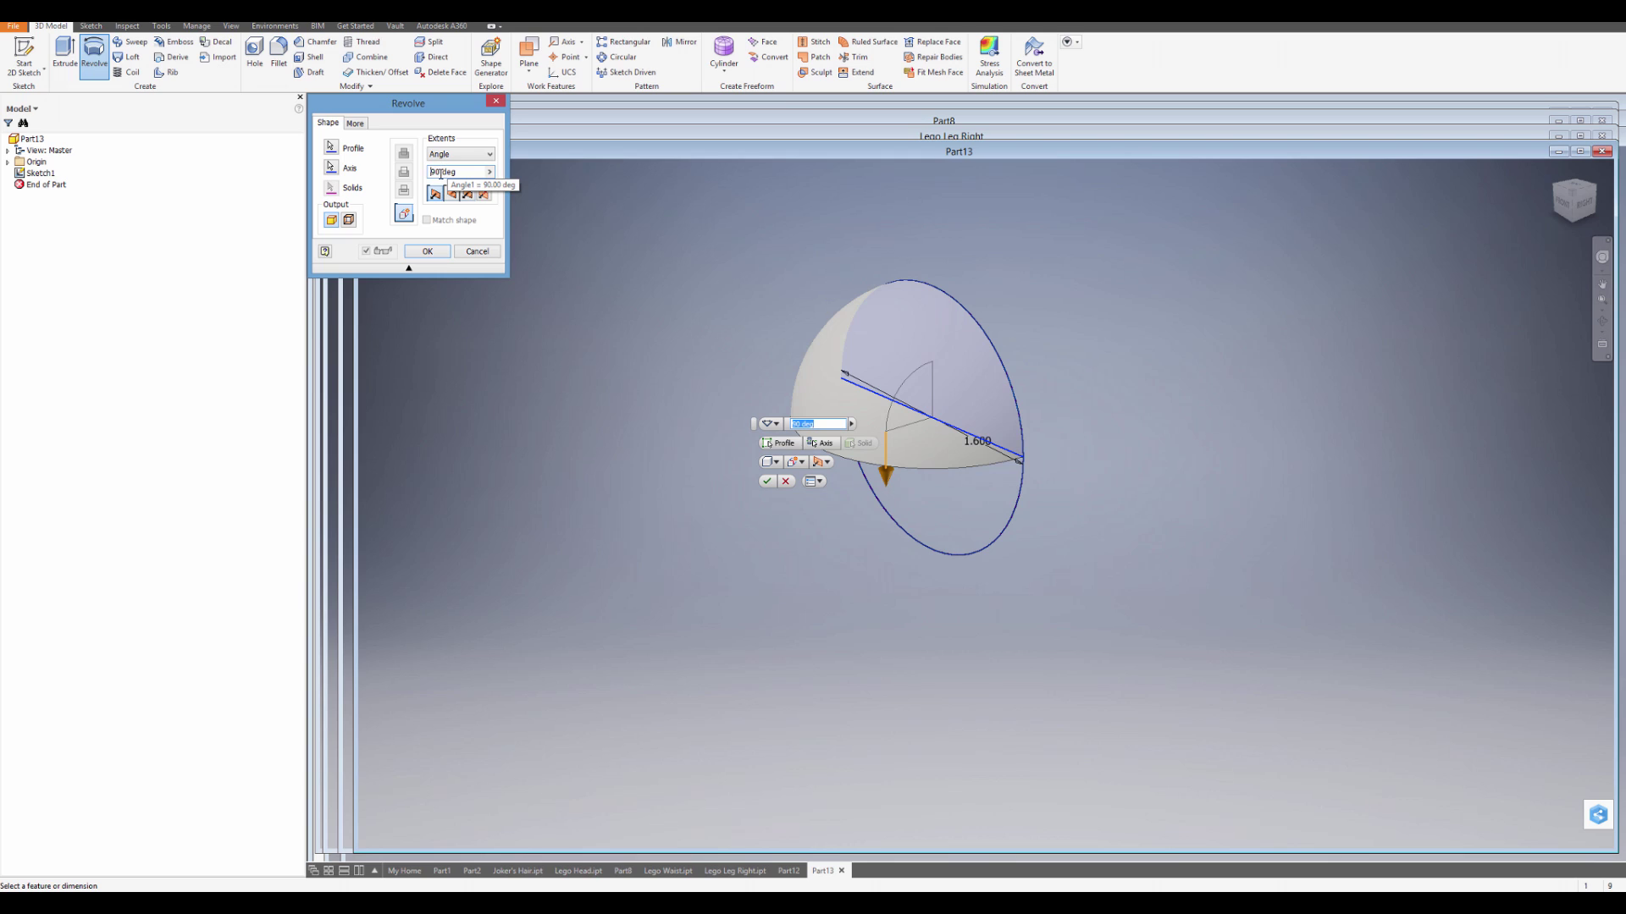
pyautogui.click(440, 174)
pyautogui.write('75')
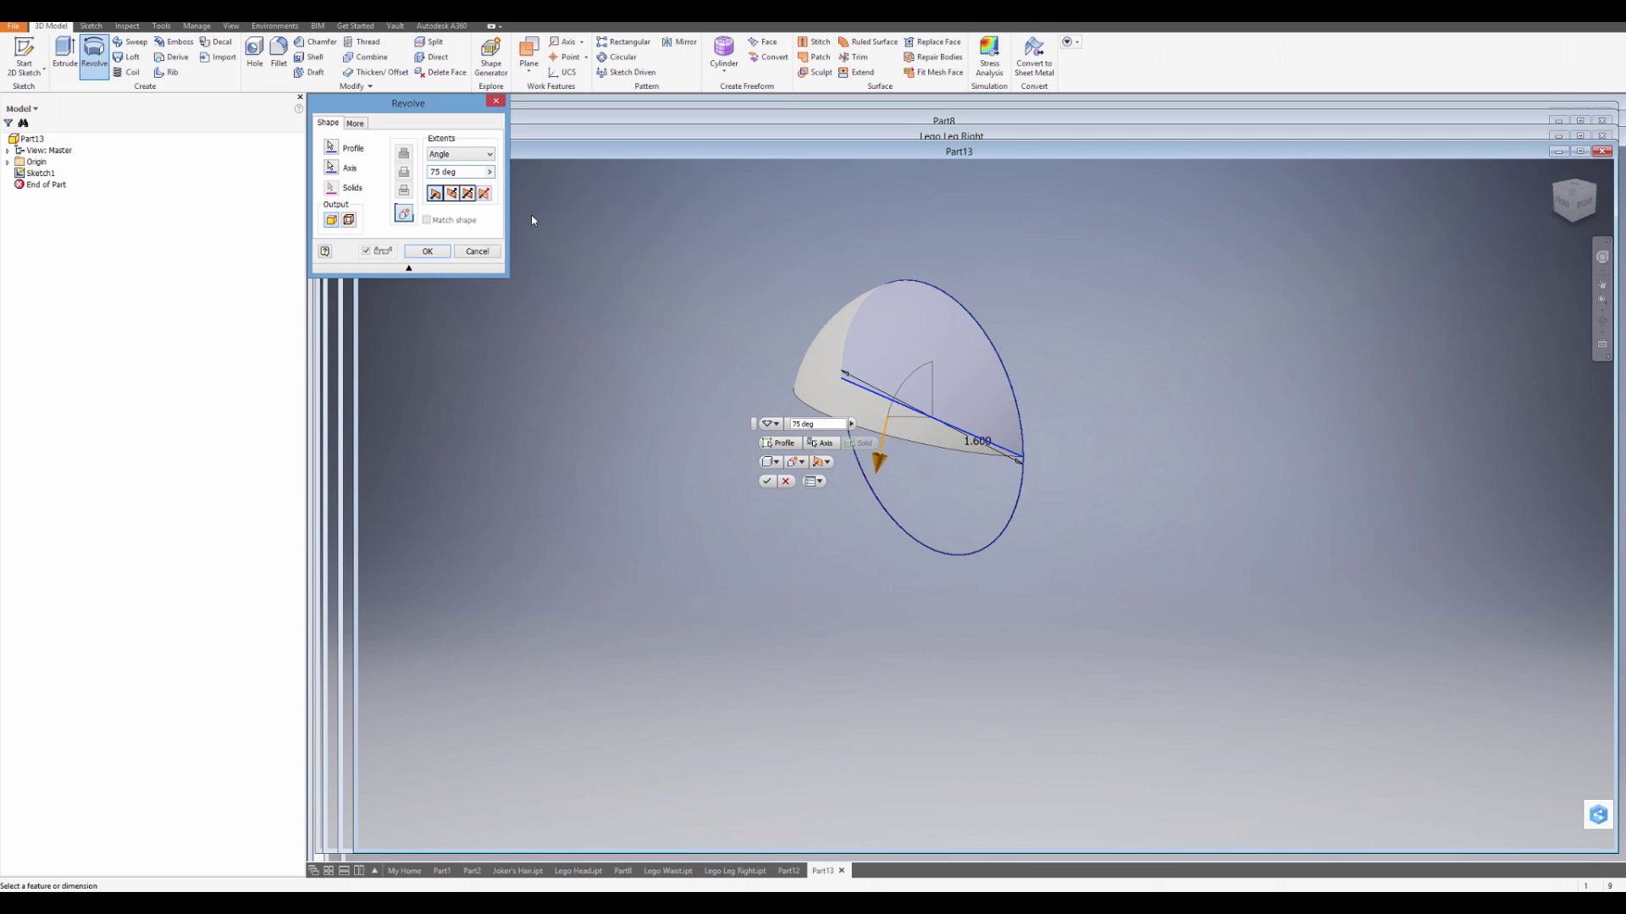
pyautogui.click(428, 251)
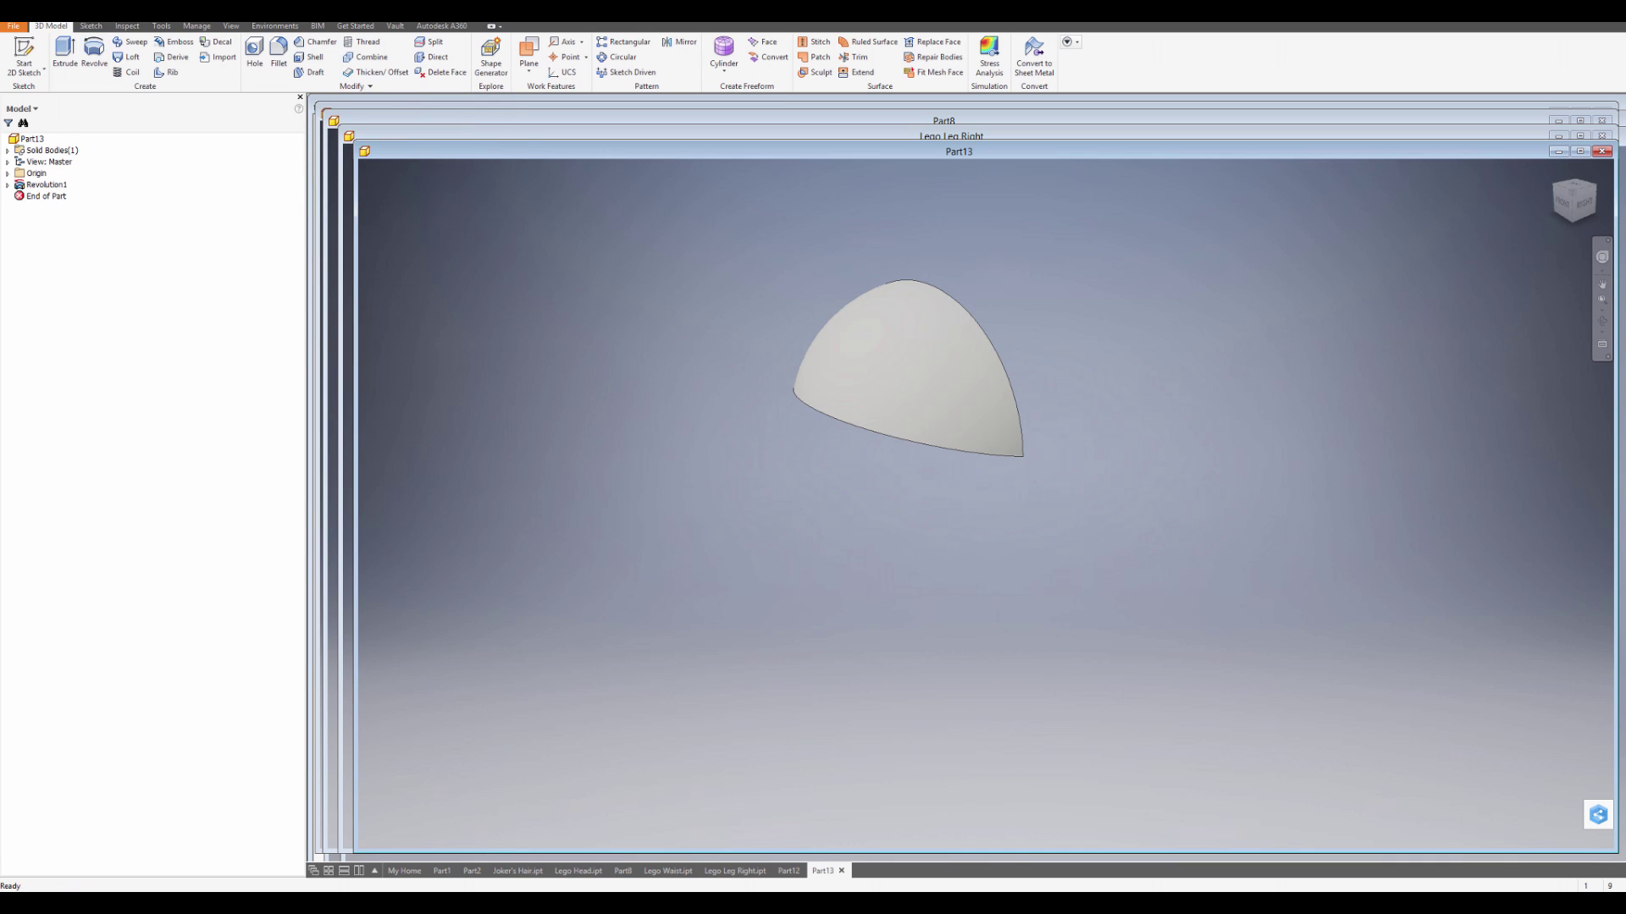
# - Create a sketch on the solid's flat underside, project the semicircular face outline into it, and finish the sketch
pyautogui.keyDown('shift'); pyautogui.moveTo(546, 294); pyautogui.dragTo(905, 374, button='middle'); pyautogui.keyUp('shift')
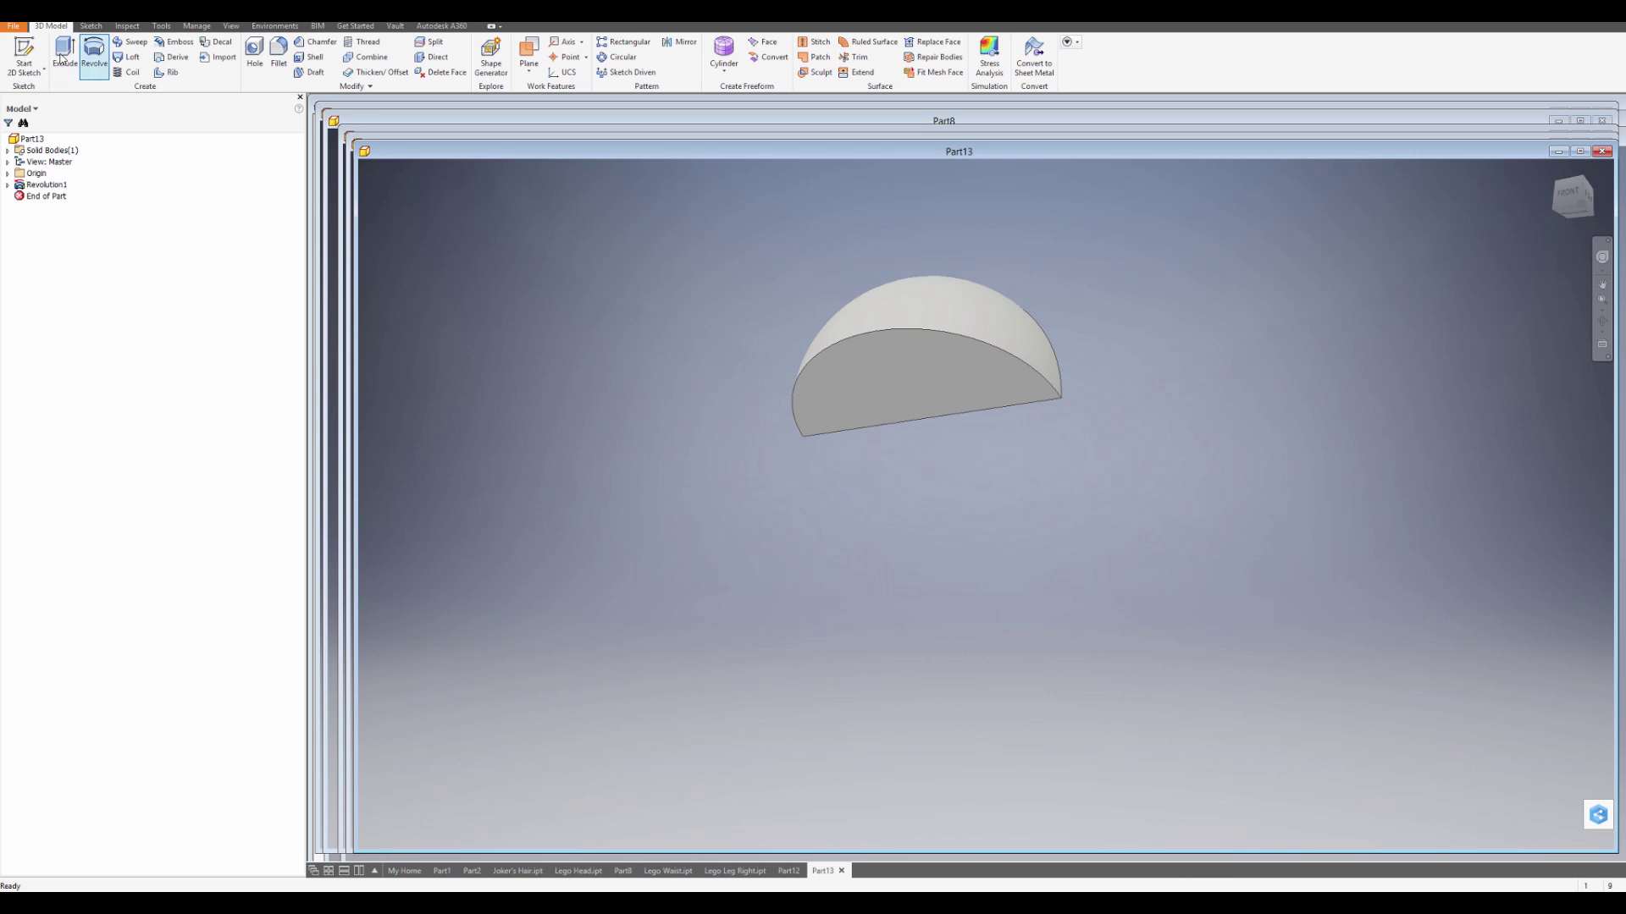
pyautogui.click(23, 56)
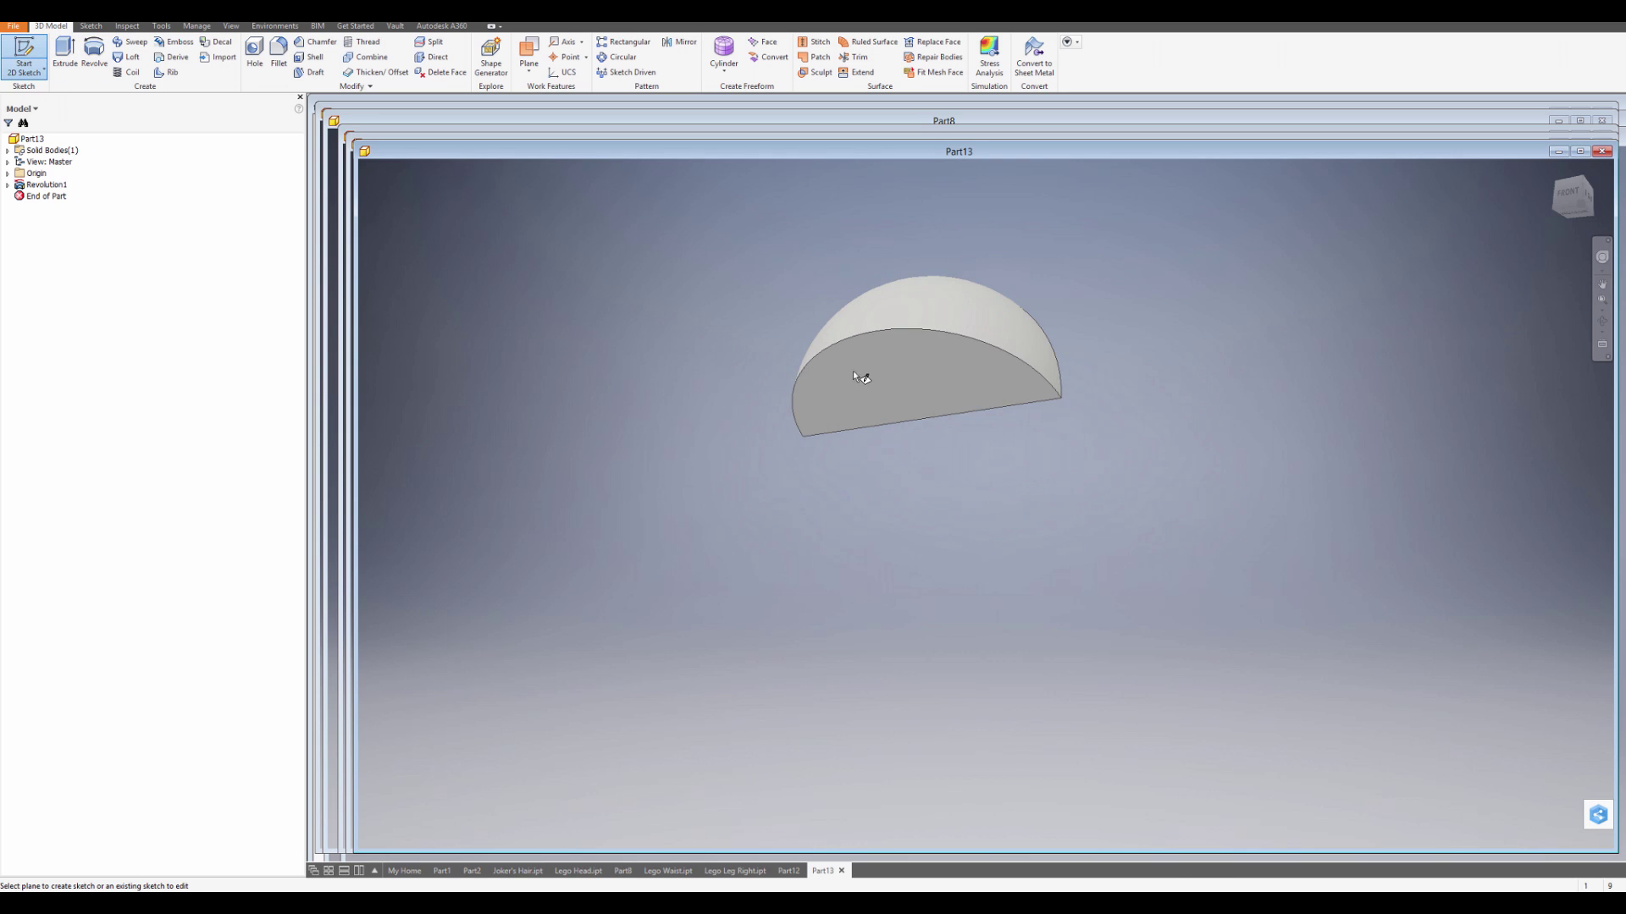
pyautogui.click(932, 378)
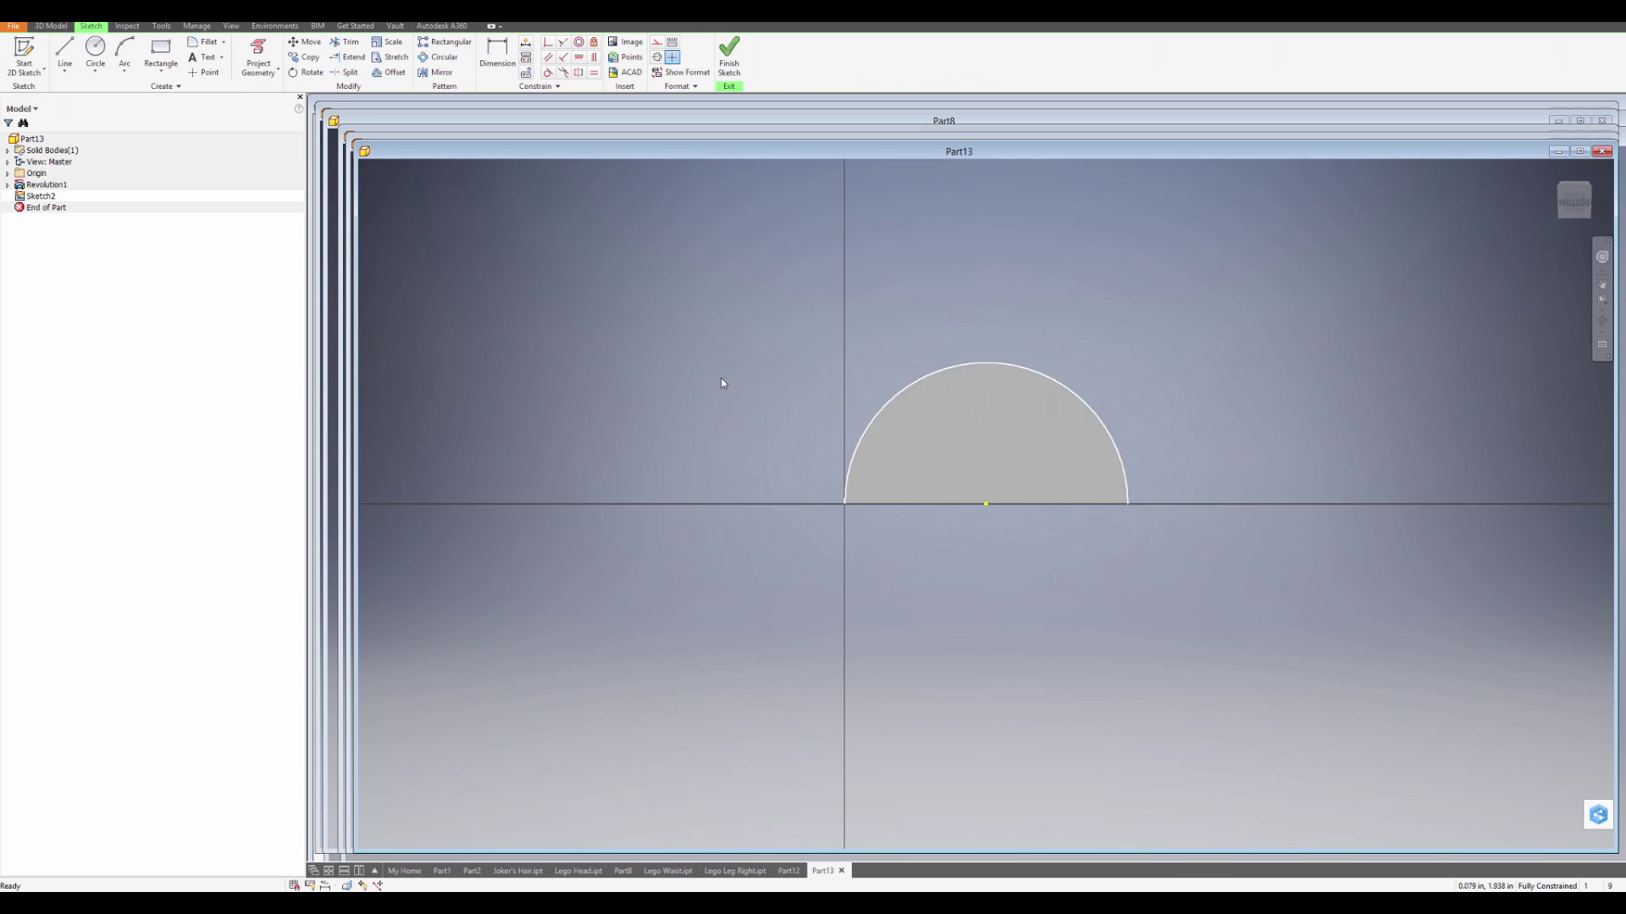
pyautogui.click(259, 56)
pyautogui.click(988, 454)
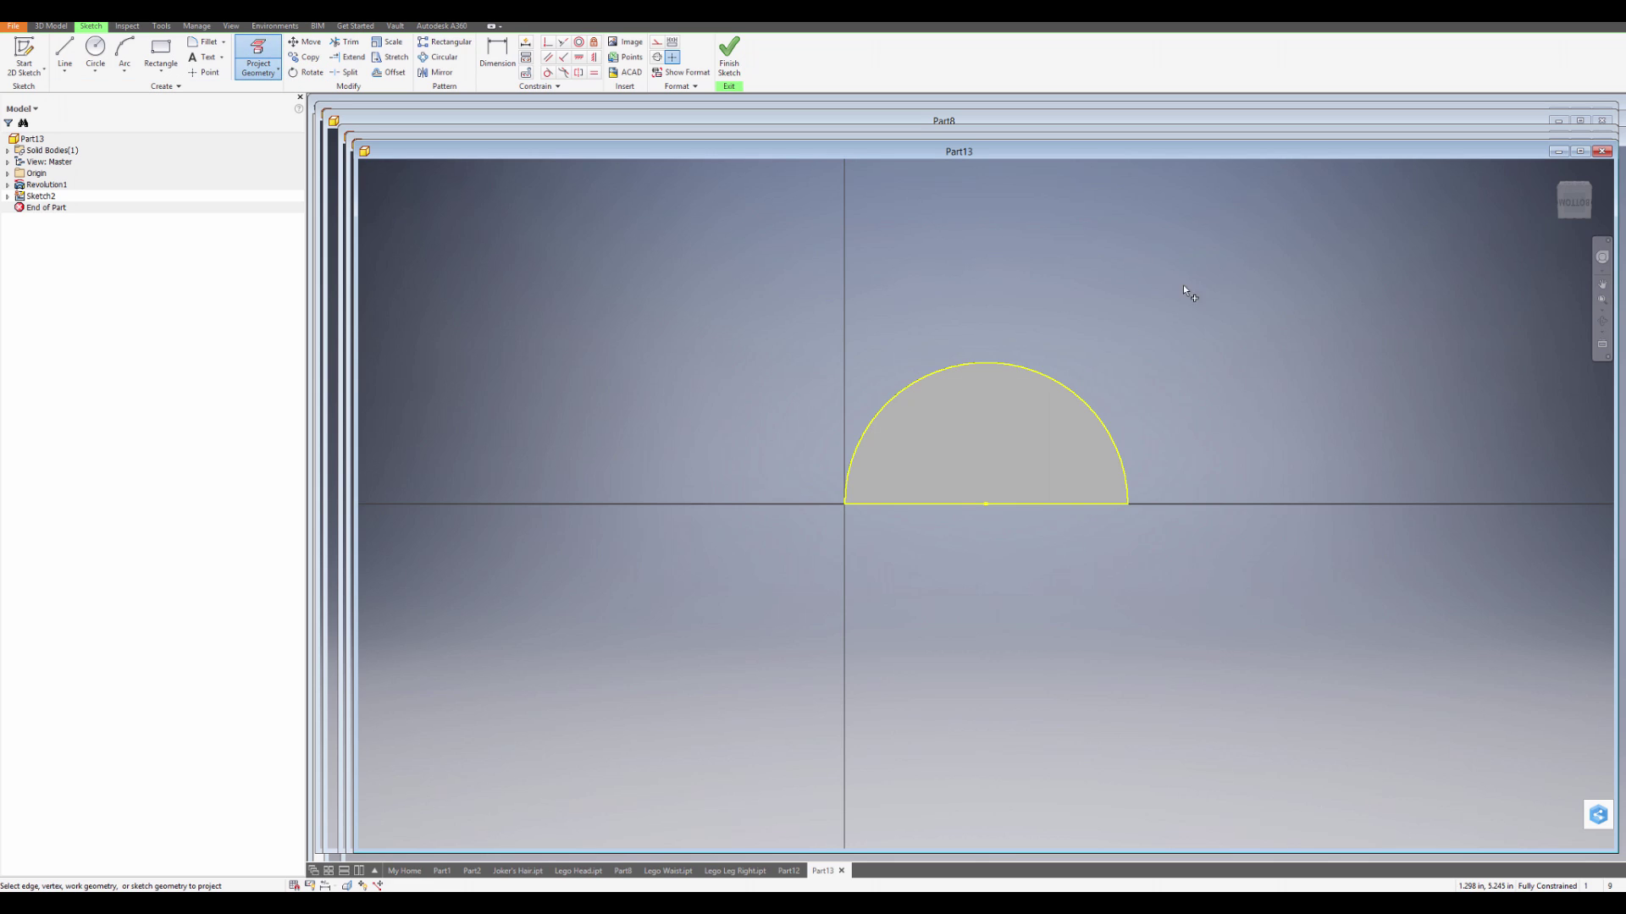
pyautogui.click(729, 56)
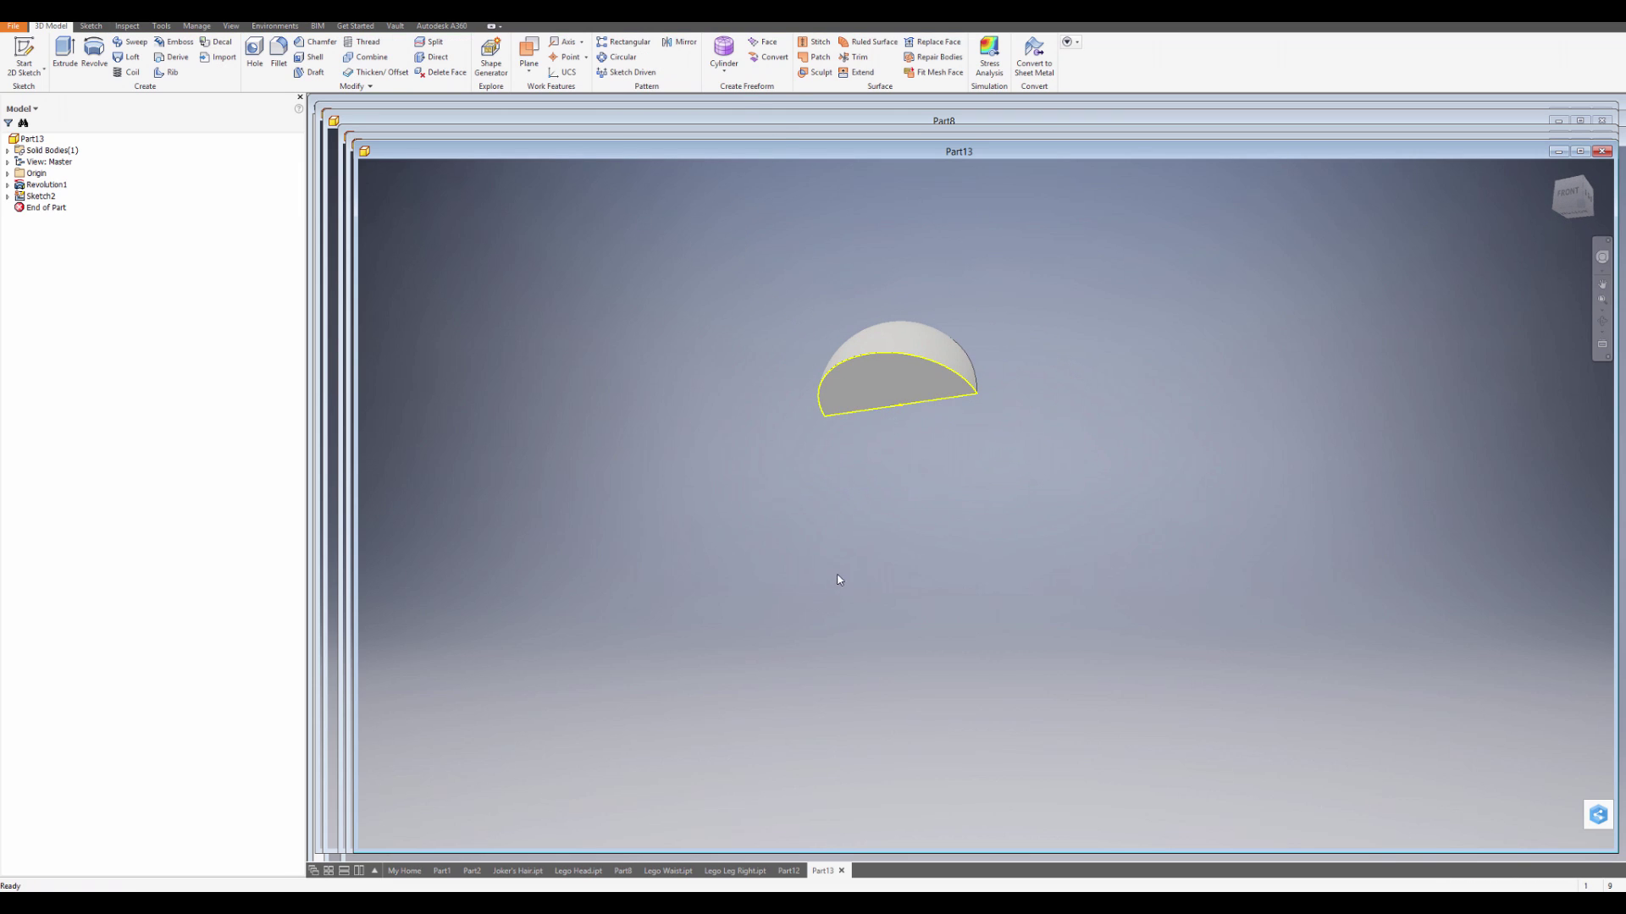
# - Create a work plane offset 1.6 in downward from the solid's flat underside
pyautogui.click(531, 73)
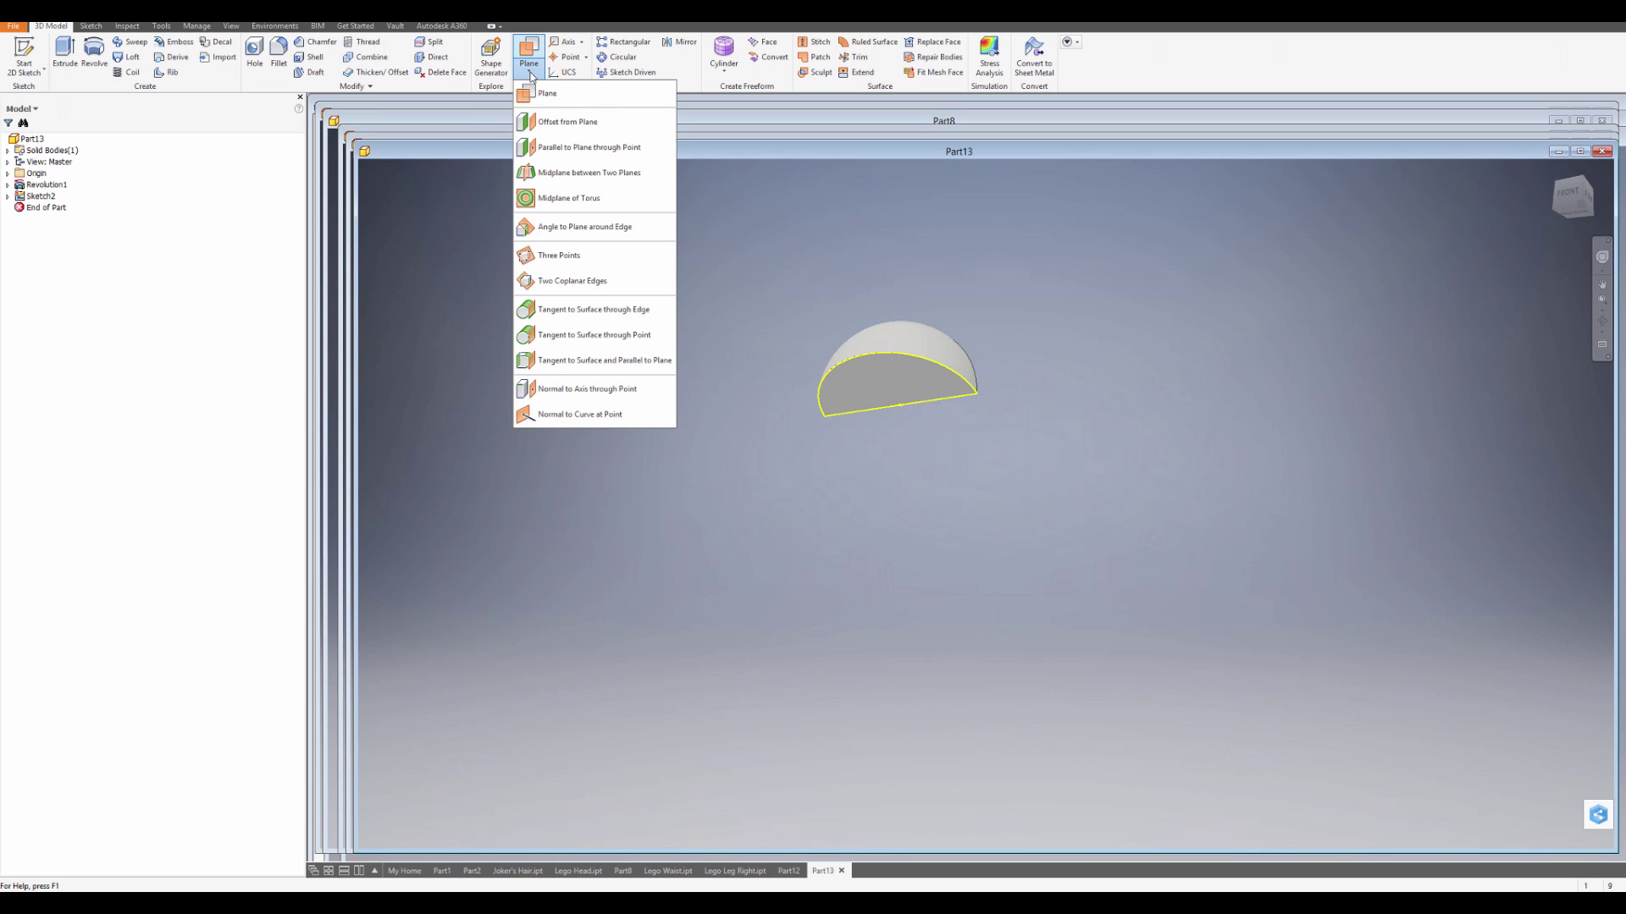
pyautogui.click(585, 123)
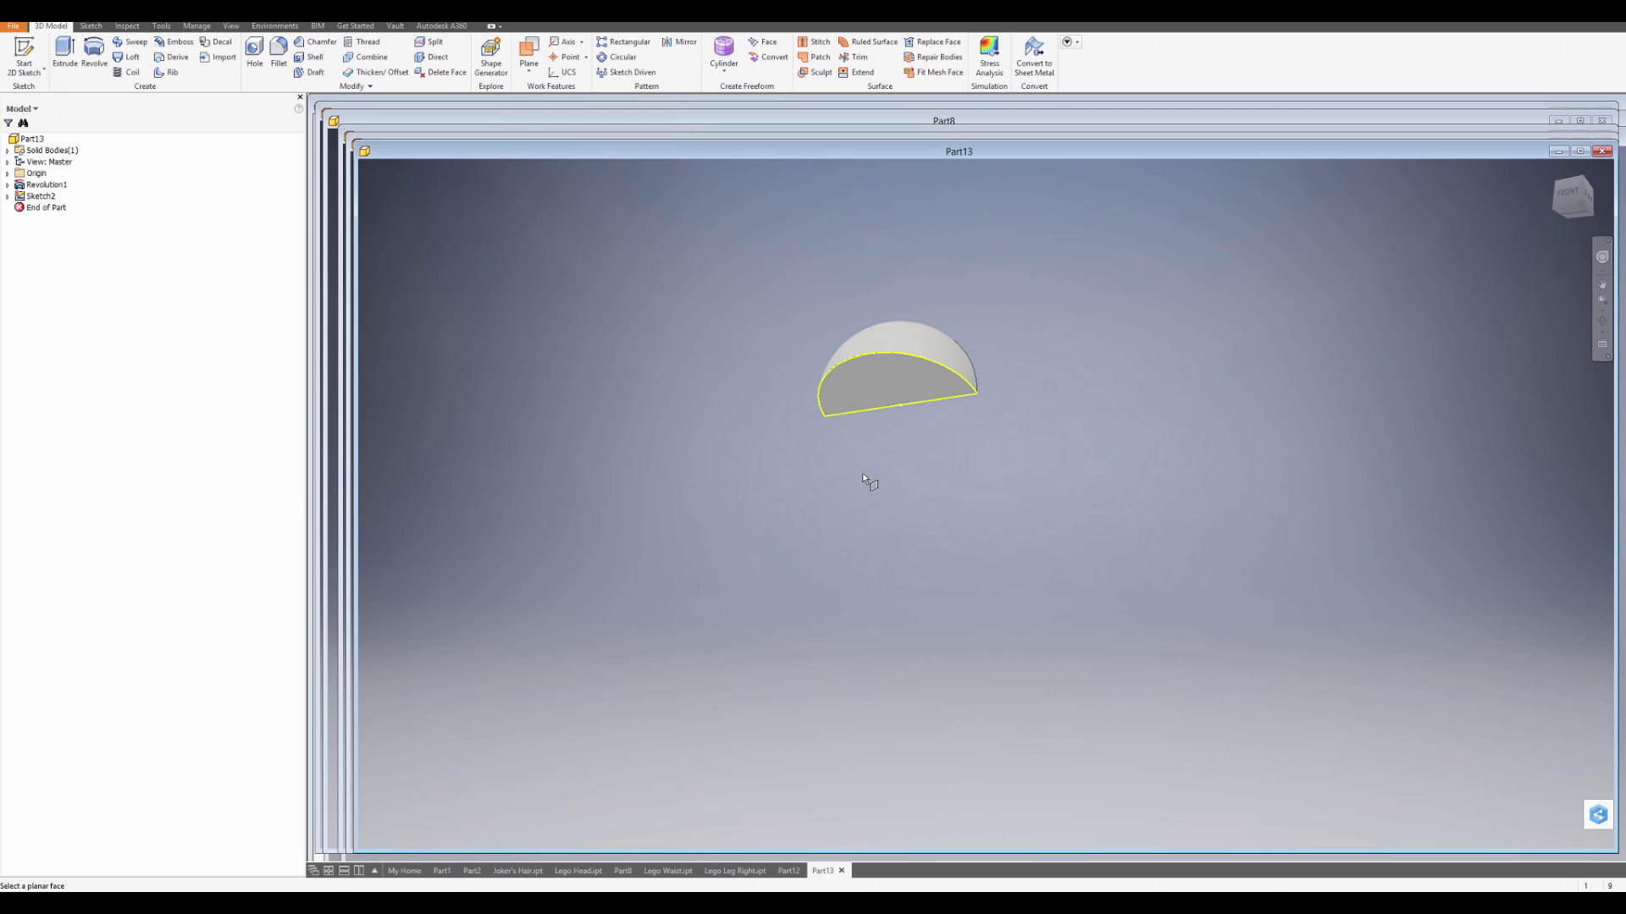
pyautogui.moveTo(884, 398); pyautogui.dragTo(844, 487)
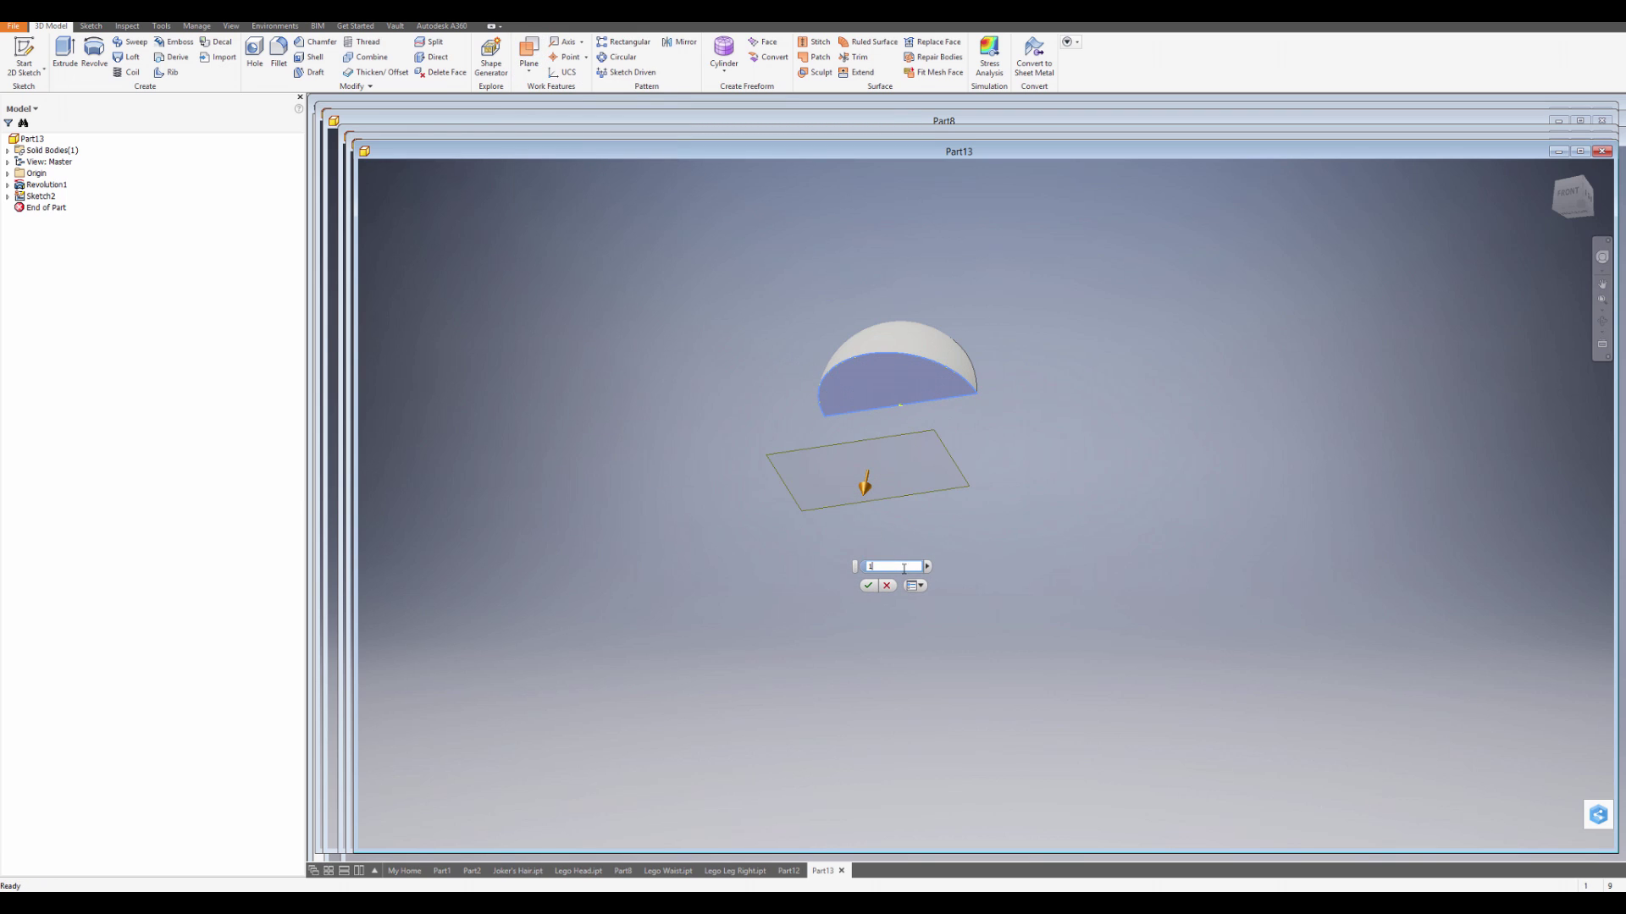
pyautogui.write('1')
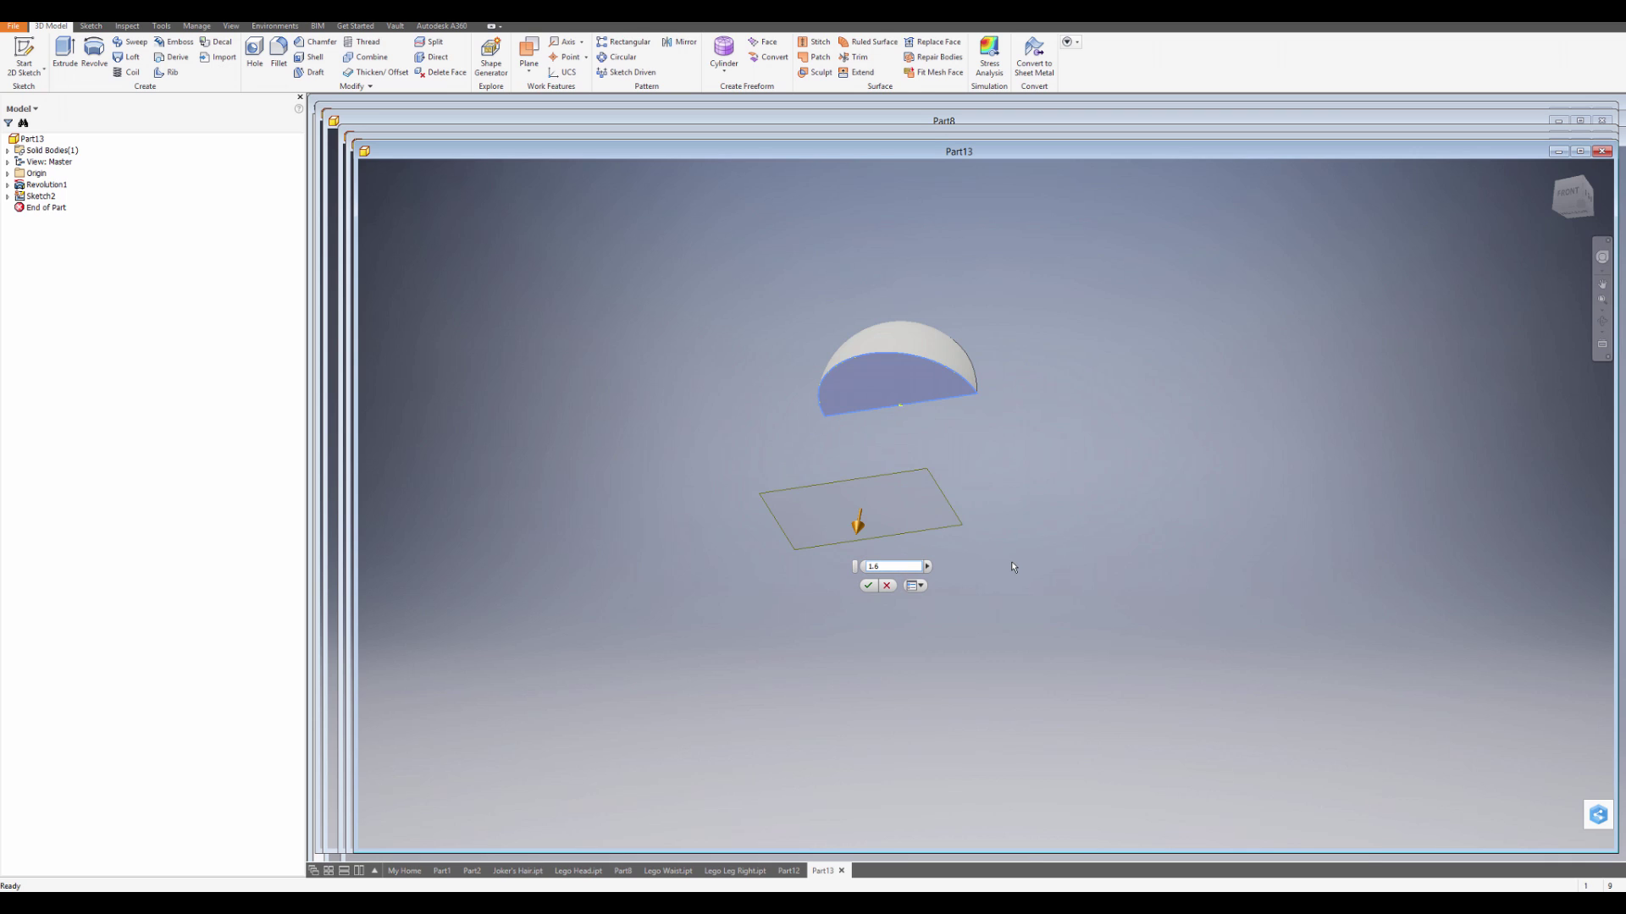
pyautogui.press('Return')
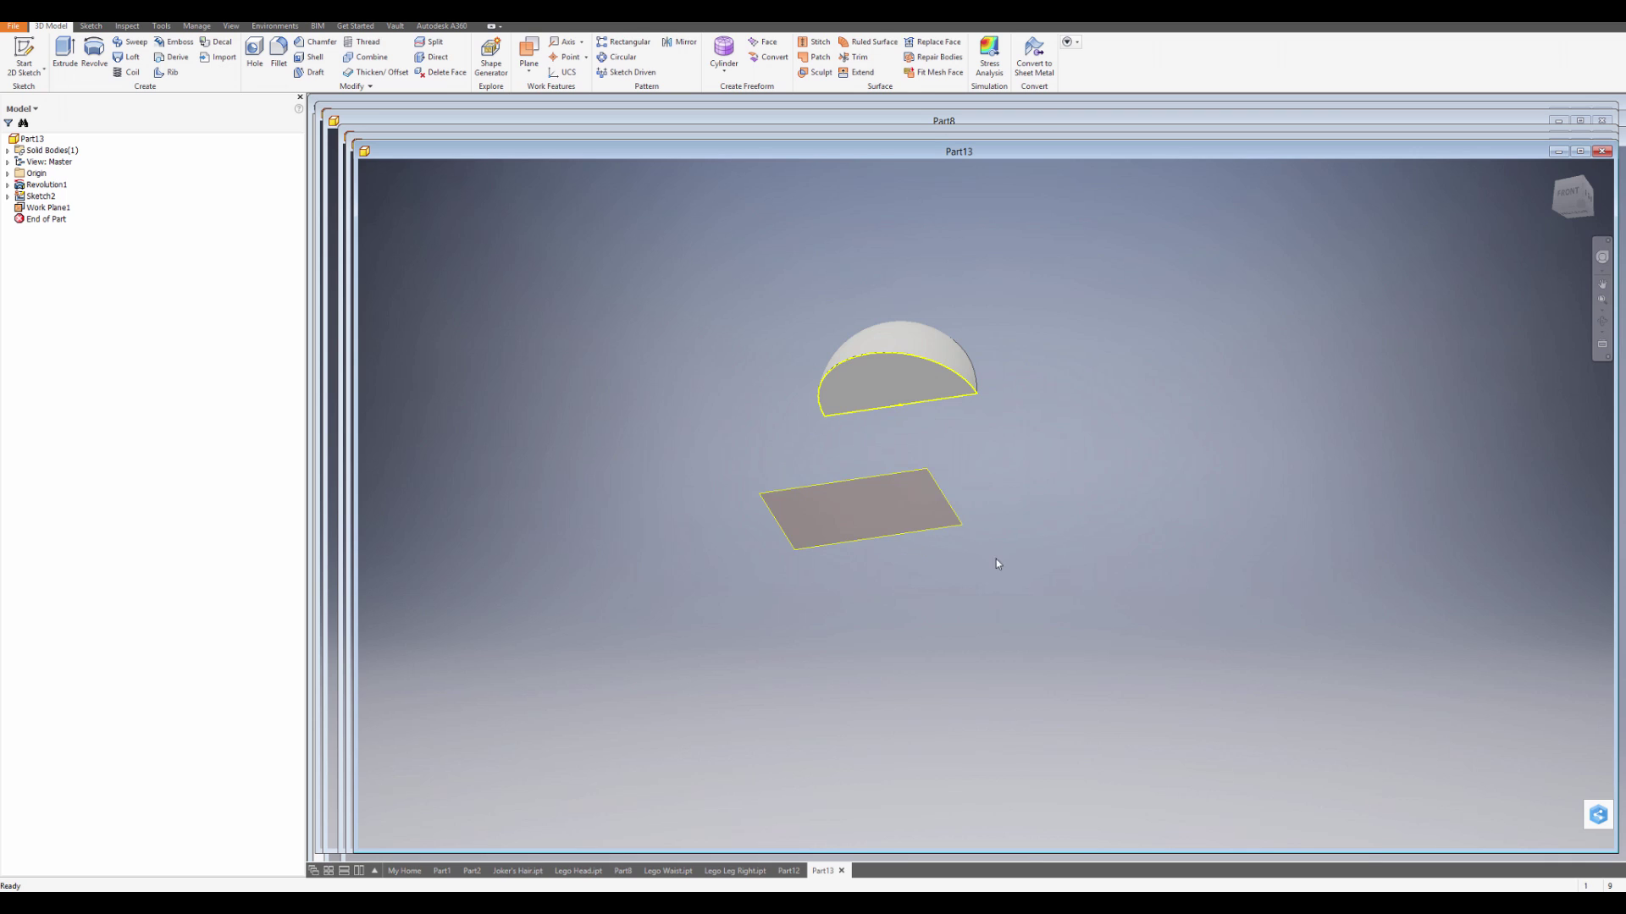
# - Start a sketch on the offset work plane and draw a 1.6 in circle centred on the half-disc's centre, reaching its corner
pyautogui.click(25, 56)
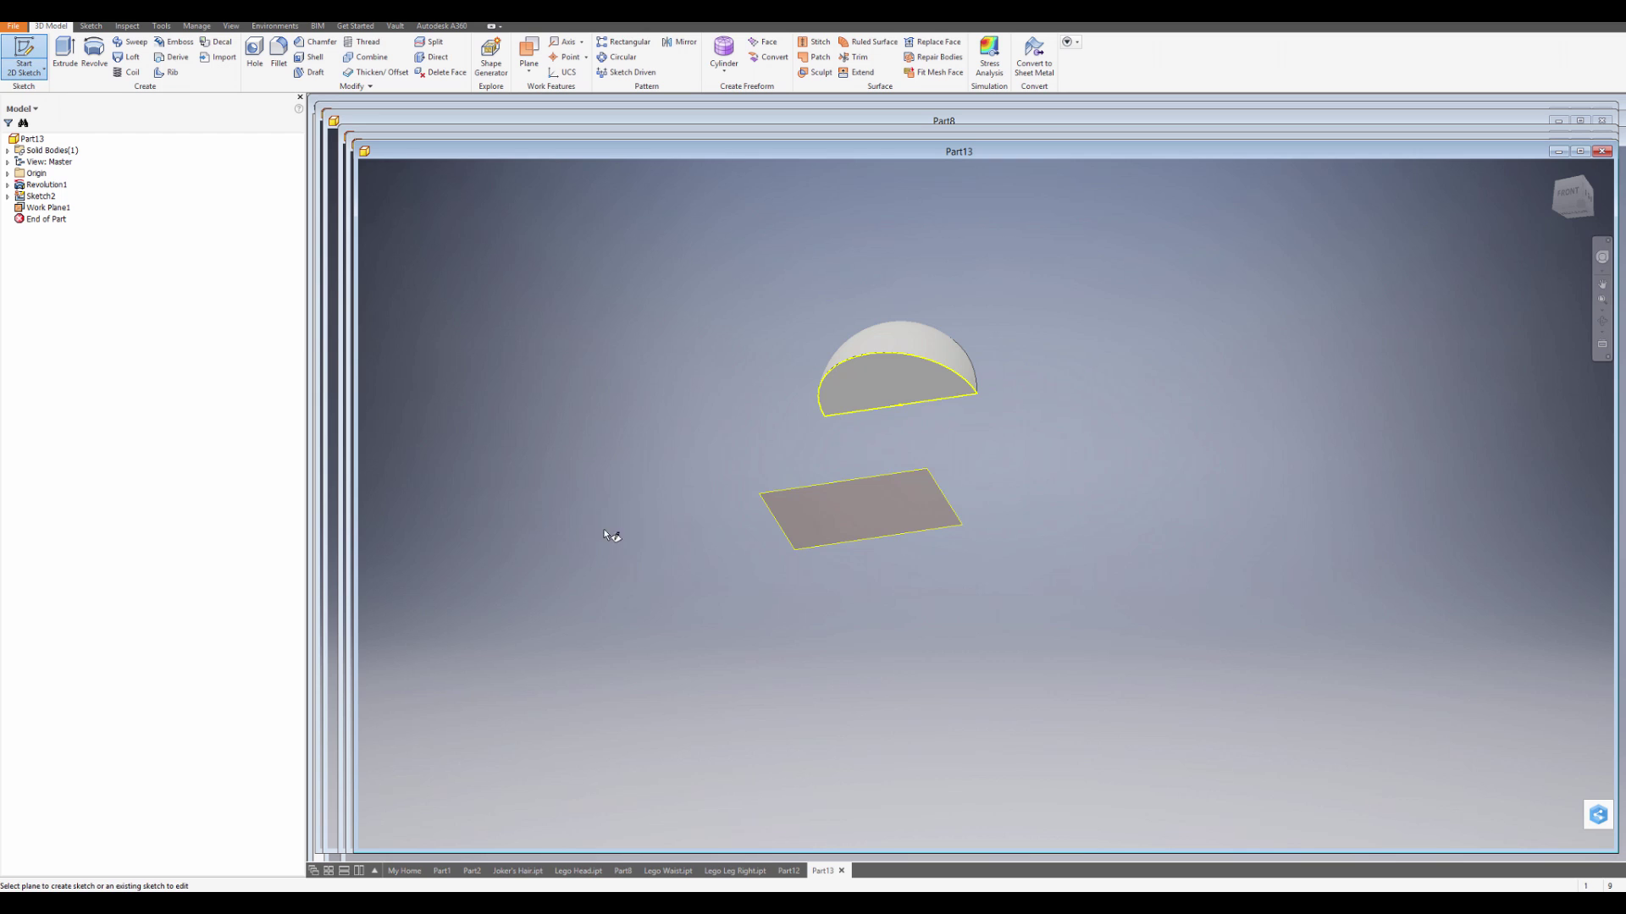
pyautogui.click(814, 496)
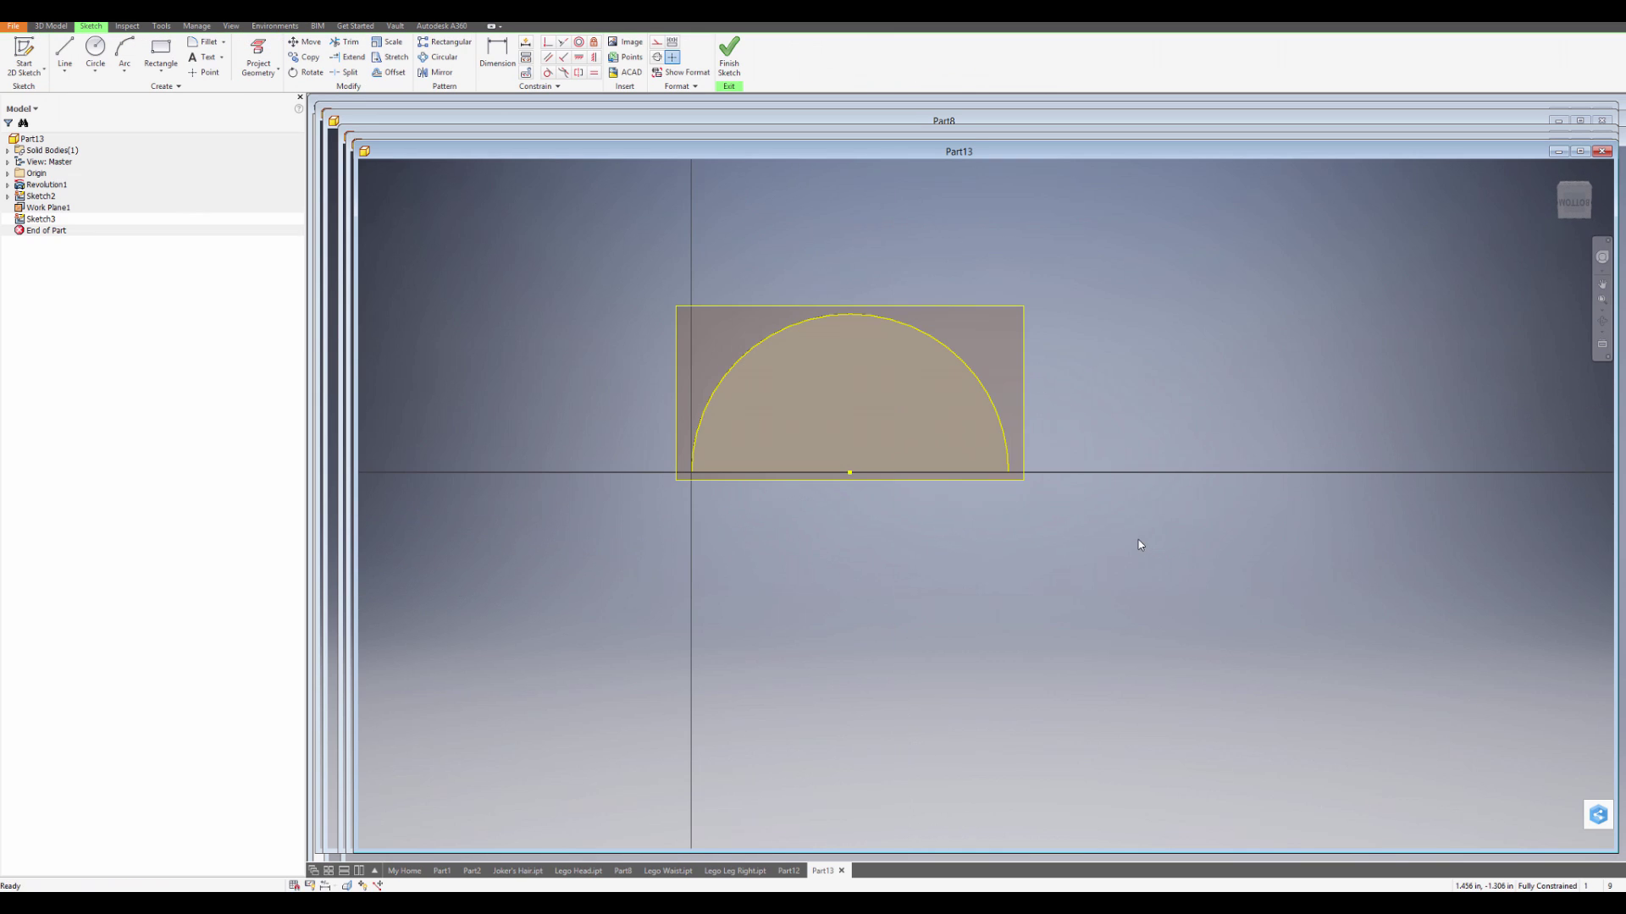
pyautogui.moveTo(1125, 545); pyautogui.dragTo(1029, 541, button='middle')
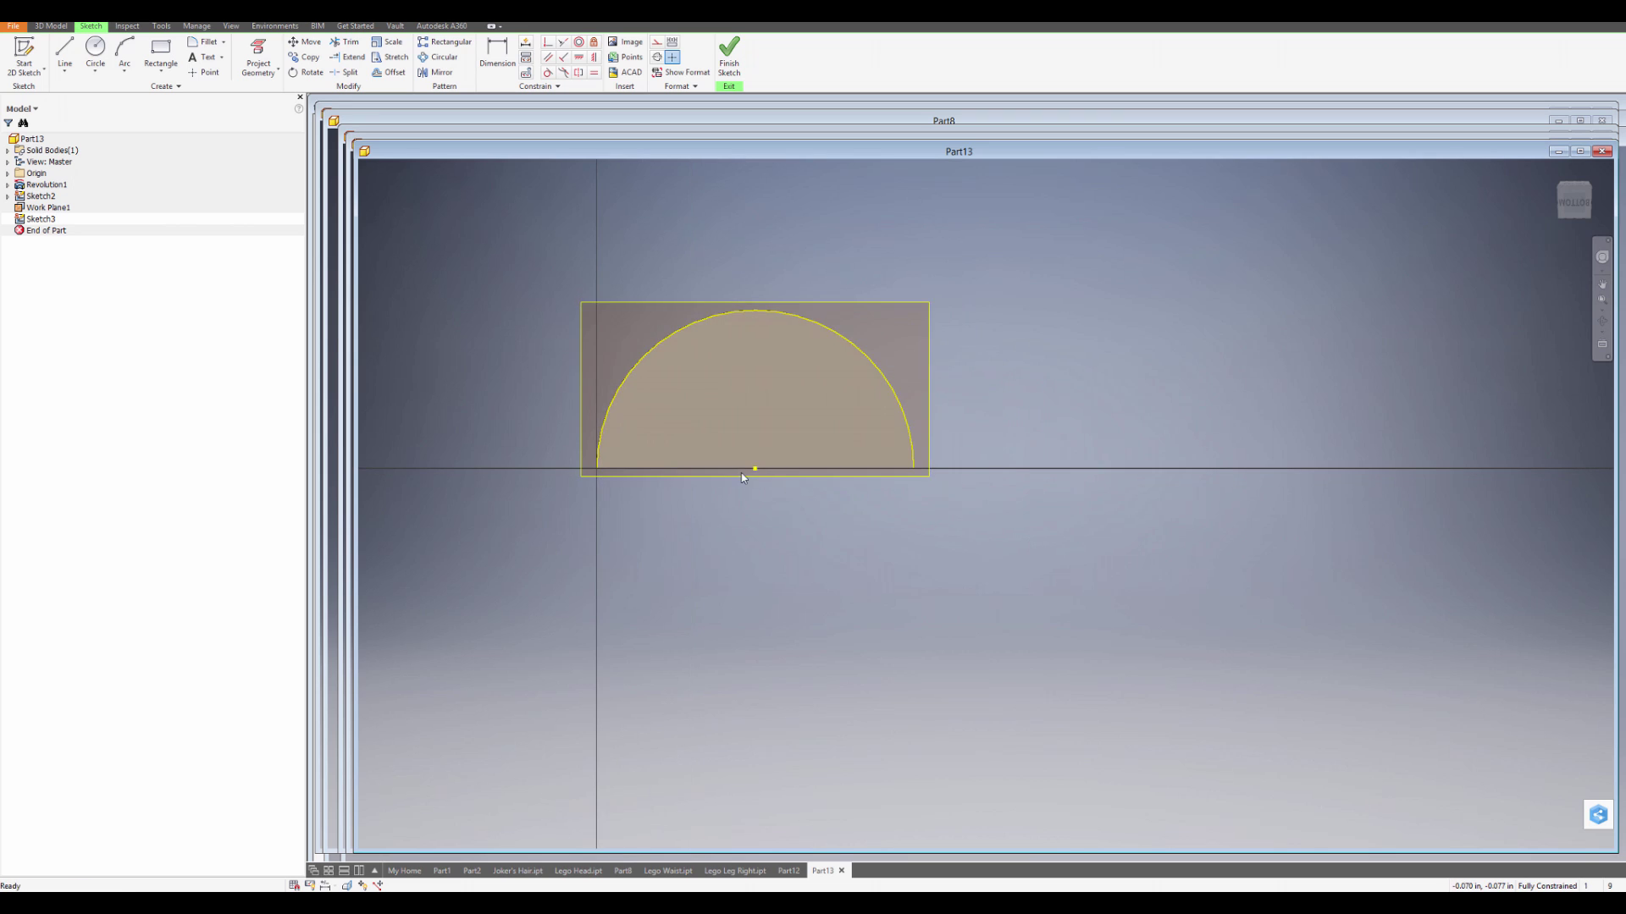
pyautogui.moveTo(743, 478); pyautogui.dragTo(867, 558, button='middle')
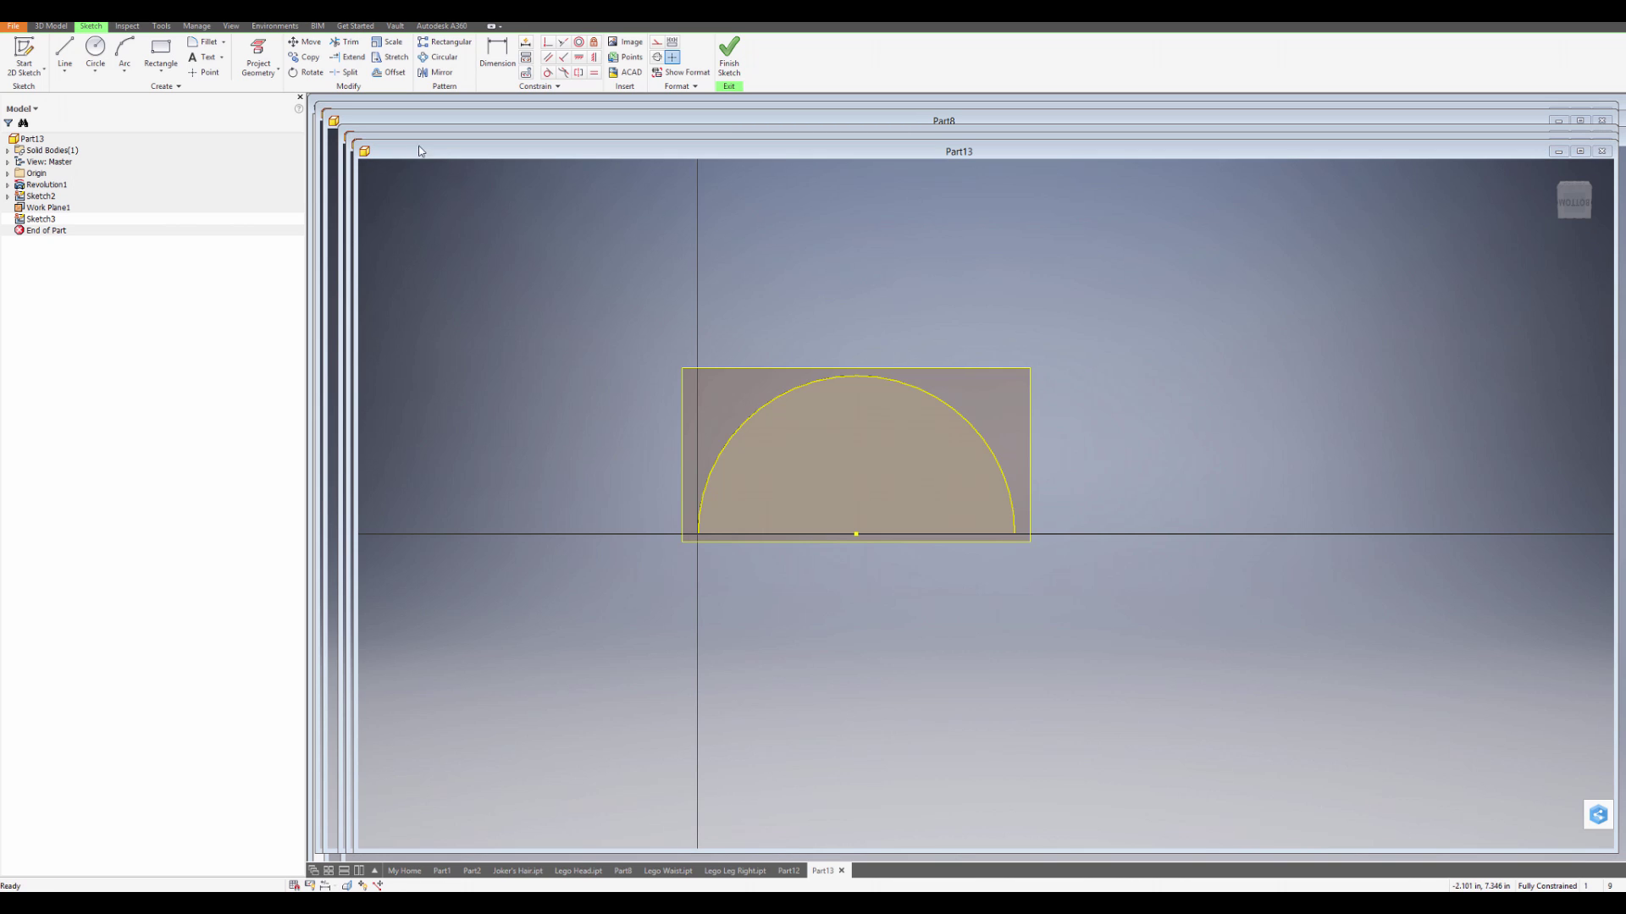
pyautogui.click(95, 51)
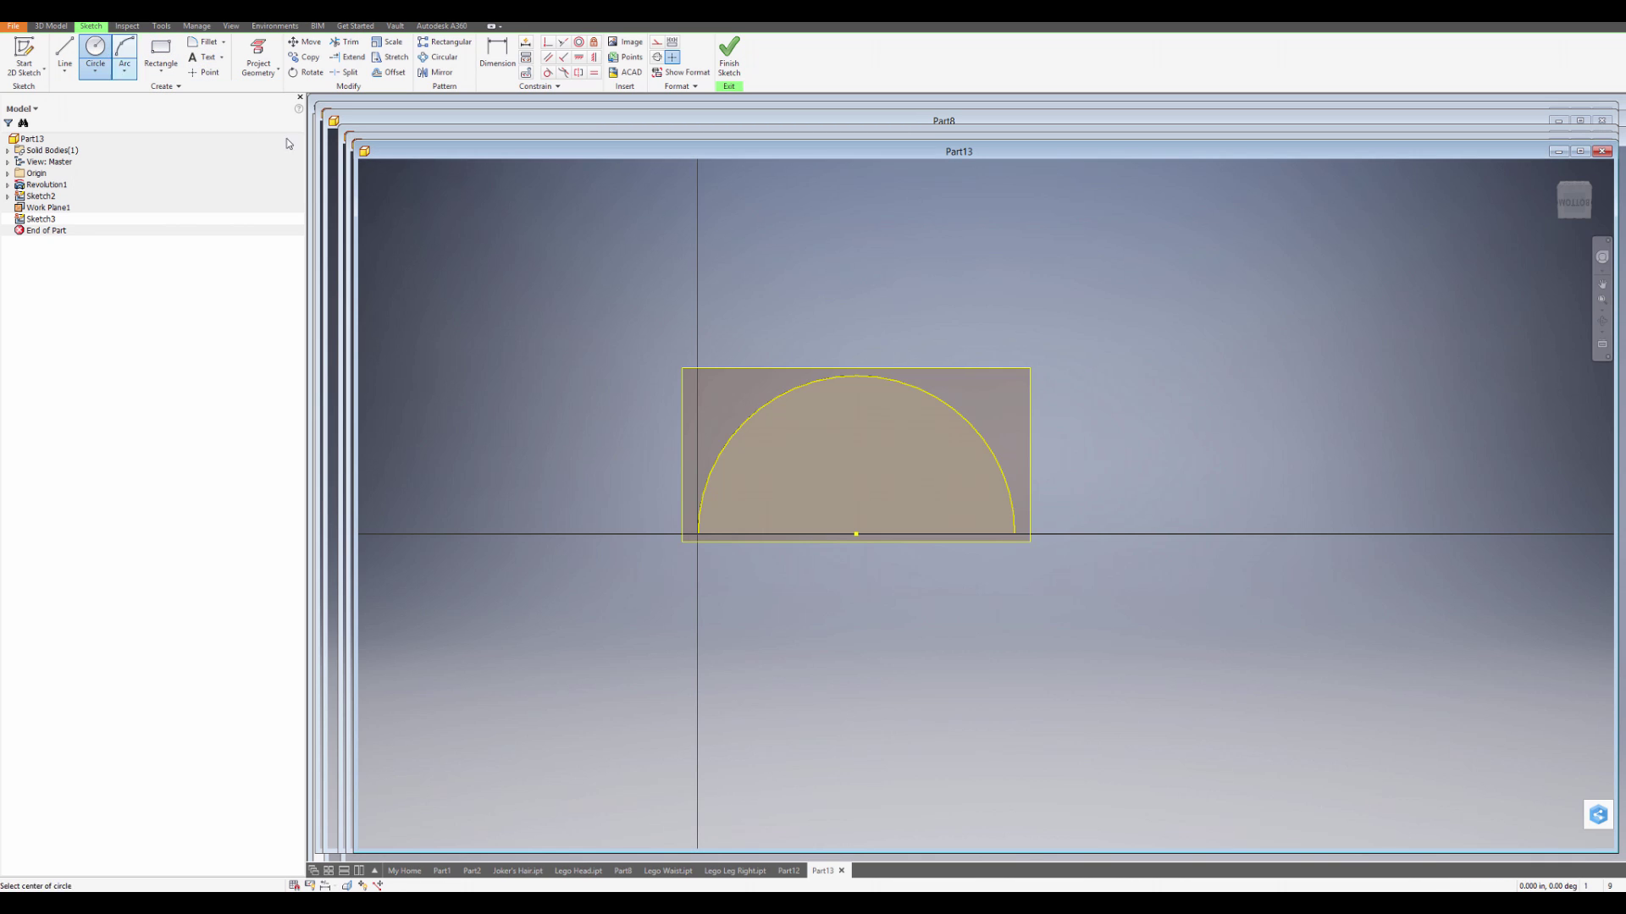
pyautogui.click(856, 534)
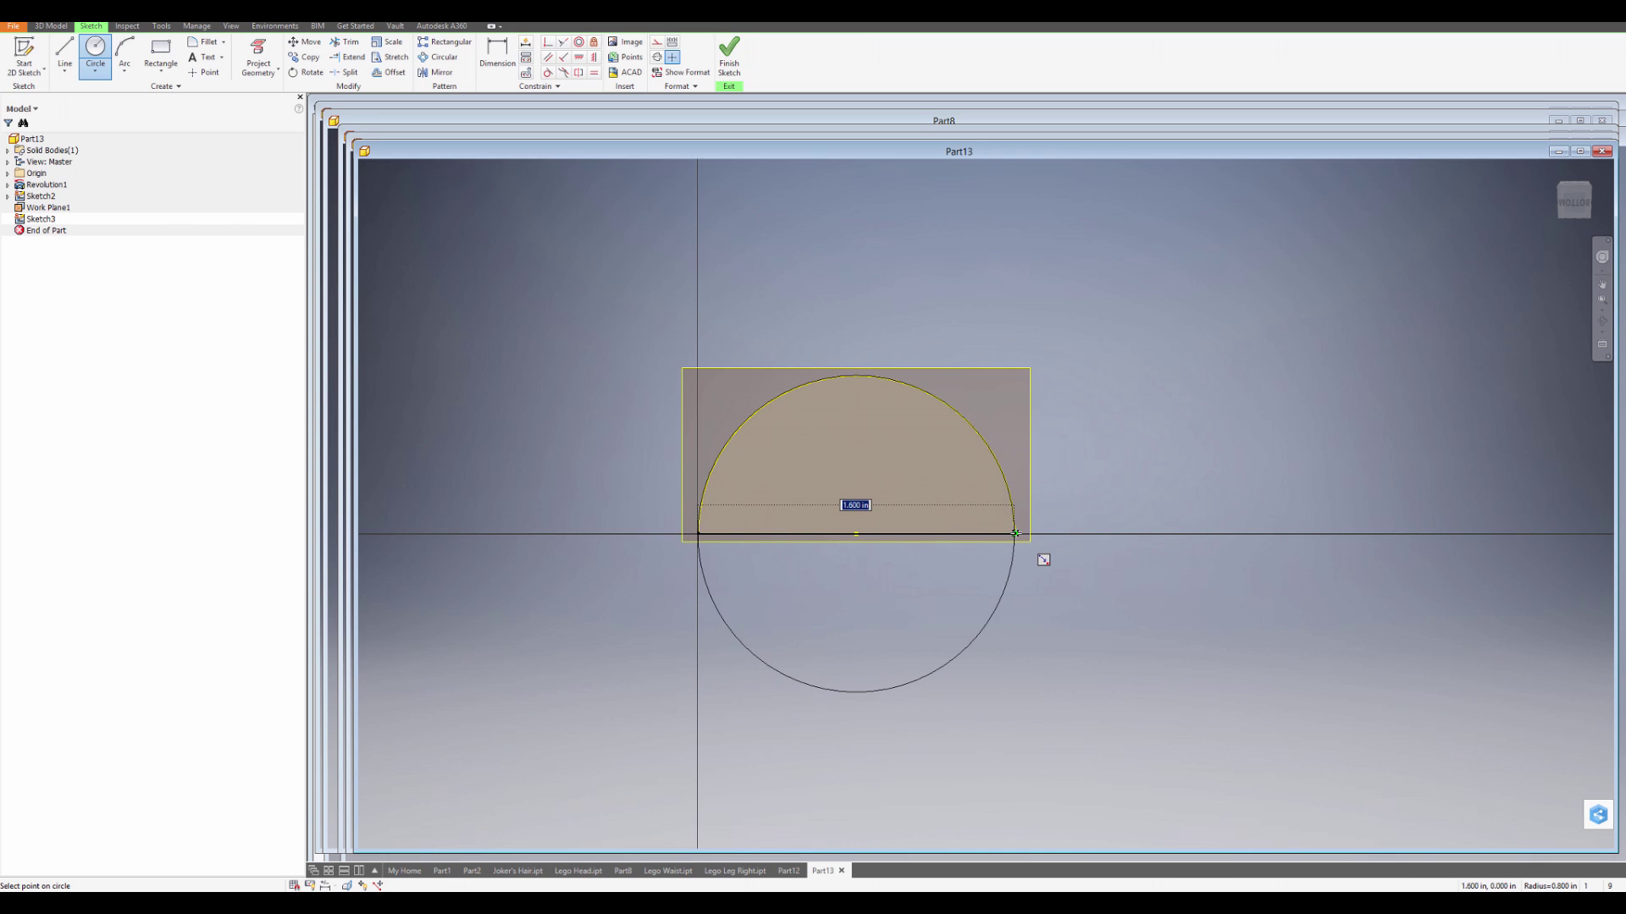
pyautogui.click(1015, 533)
# - Draw a horizontal line about 2.08 in long across the circle, about 0.27 in below its centre, extending past both sides
pyautogui.moveTo(947, 649); pyautogui.dragTo(942, 599, button='middle')
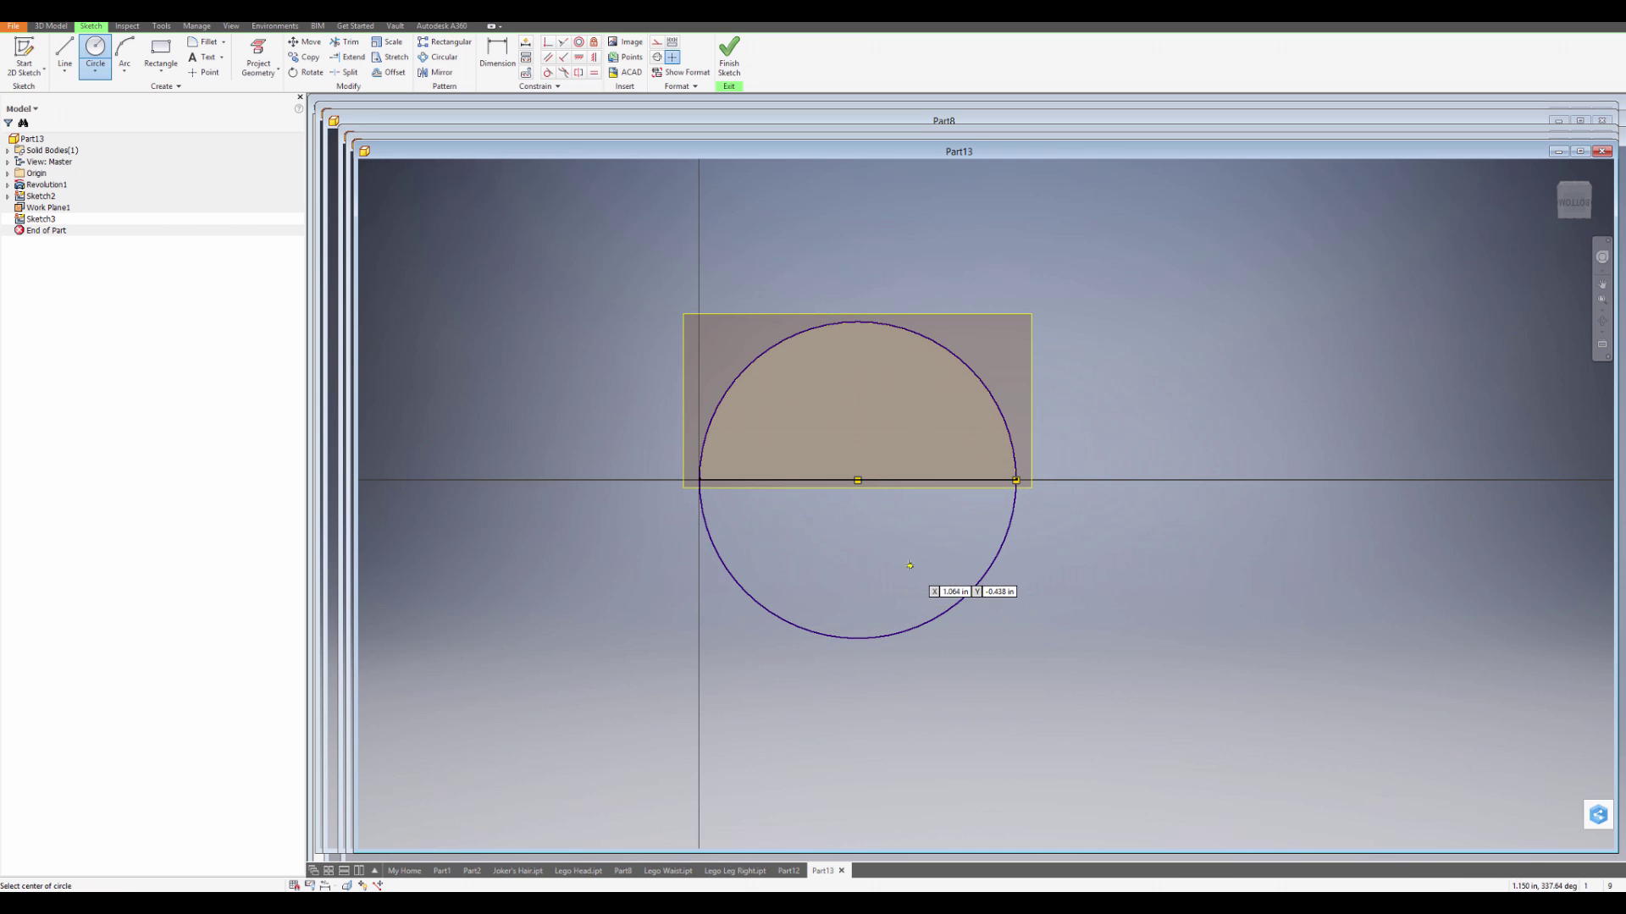
pyautogui.moveTo(891, 522); pyautogui.dragTo(885, 512, button='middle')
pyautogui.press('l')
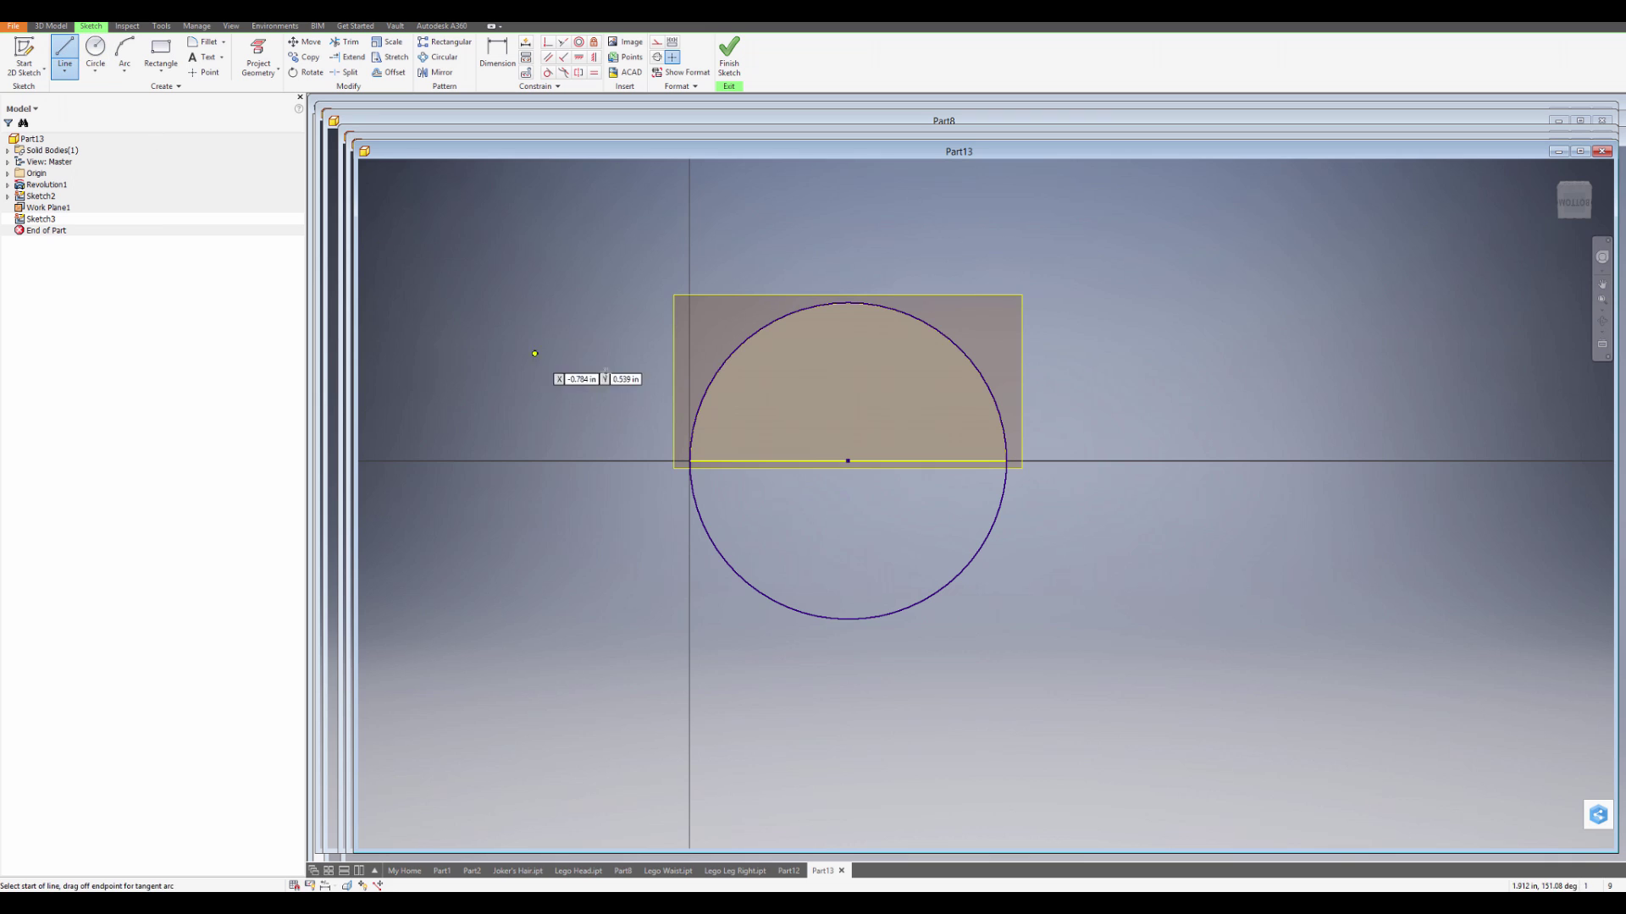
pyautogui.click(617, 512)
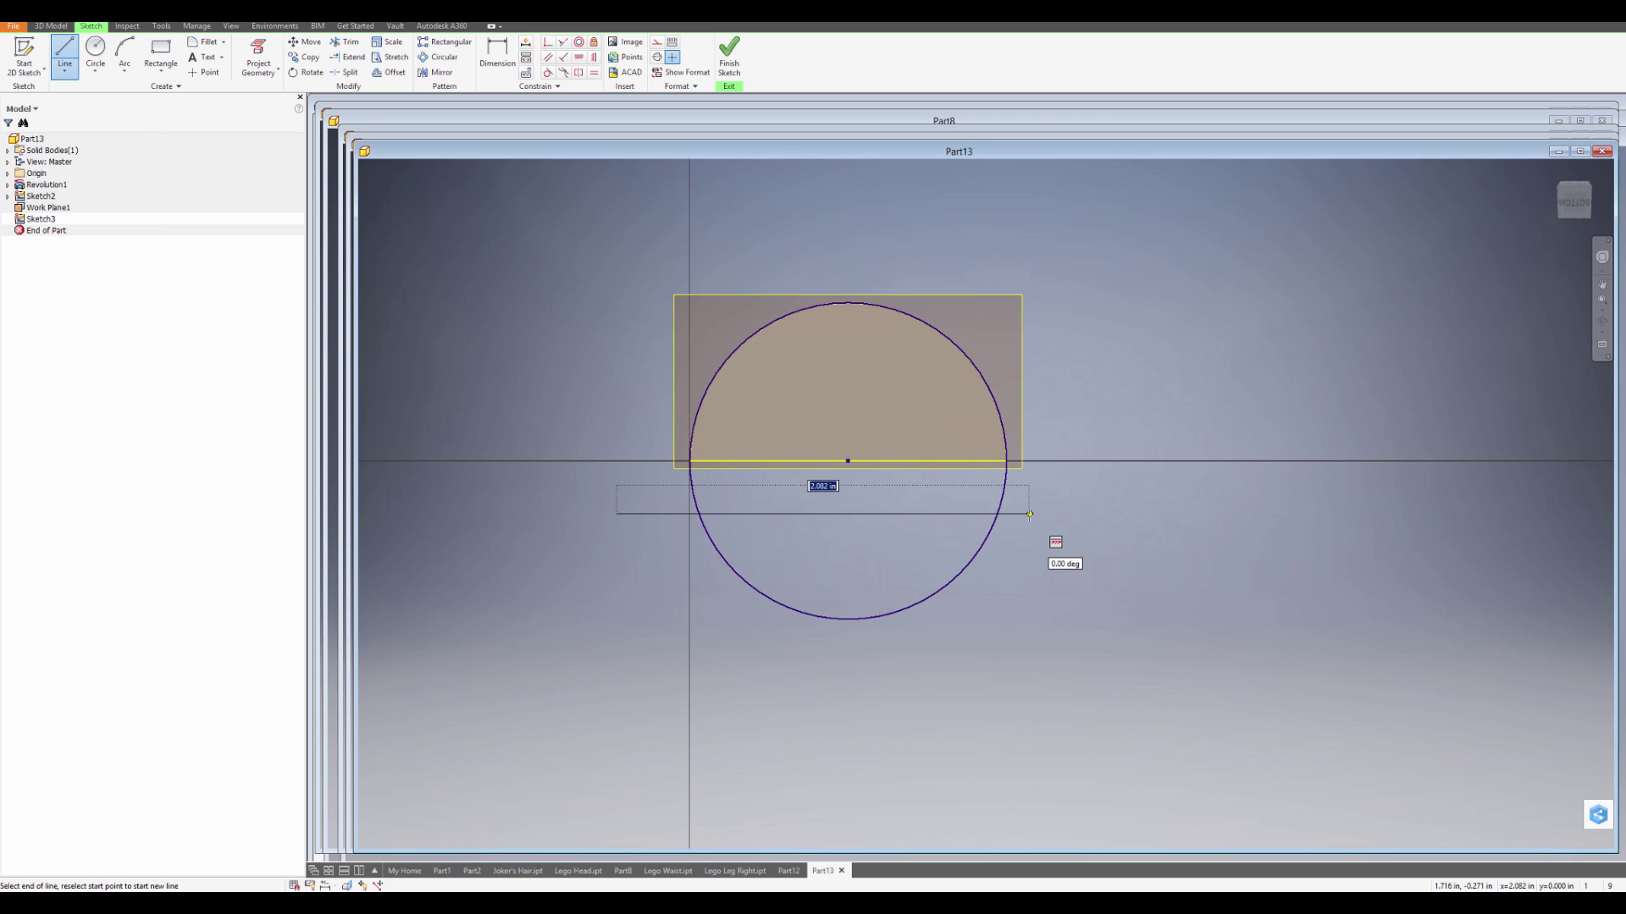
pyautogui.click(1031, 515)
pyautogui.scroll(3, 923, 527)
pyautogui.scroll(-1, 1202, 542)
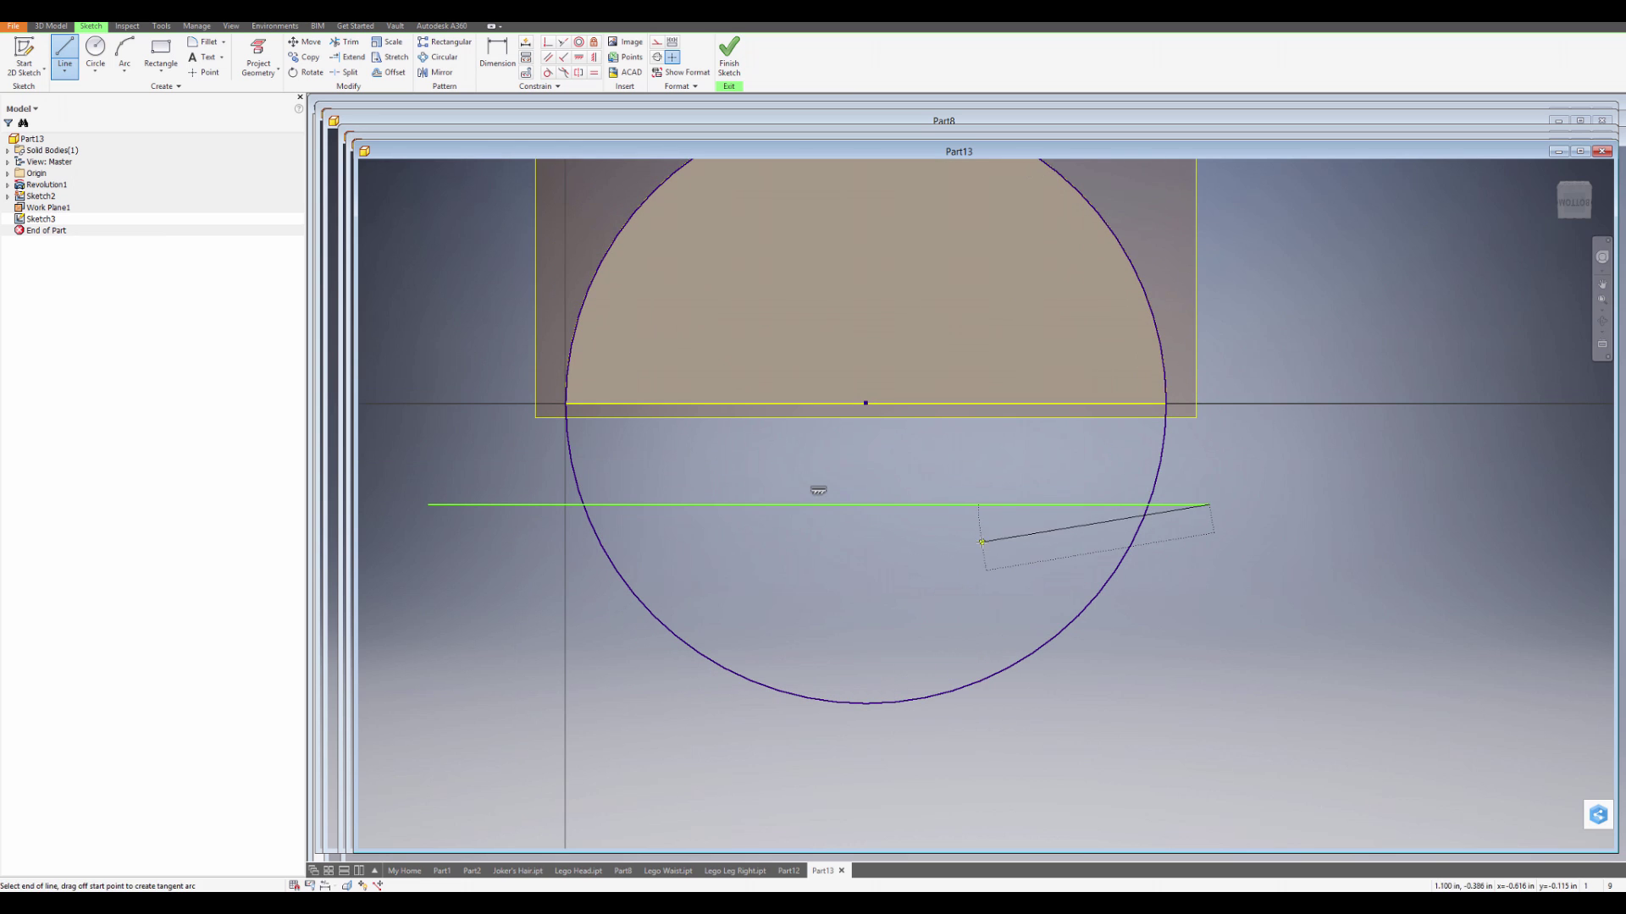
pyautogui.press('Escape')
pyautogui.moveTo(1271, 646); pyautogui.dragTo(1293, 631, button='middle')
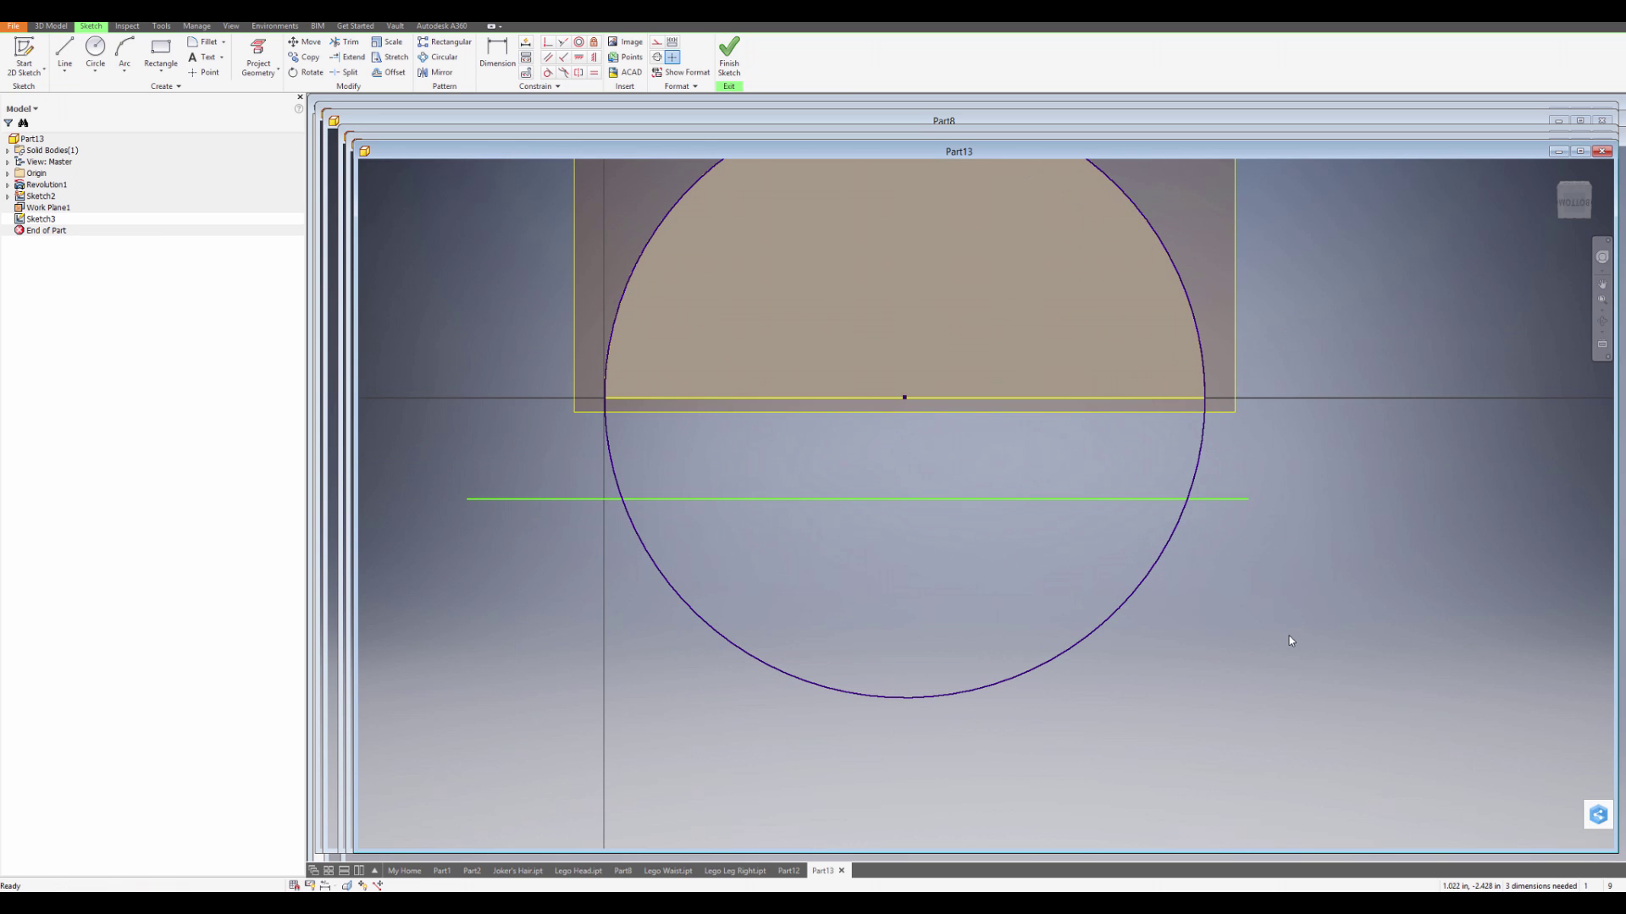
# - Dimension the distance between the half-disc's straight edge and the horizontal line below it as 2.9 in
pyautogui.click(497, 56)
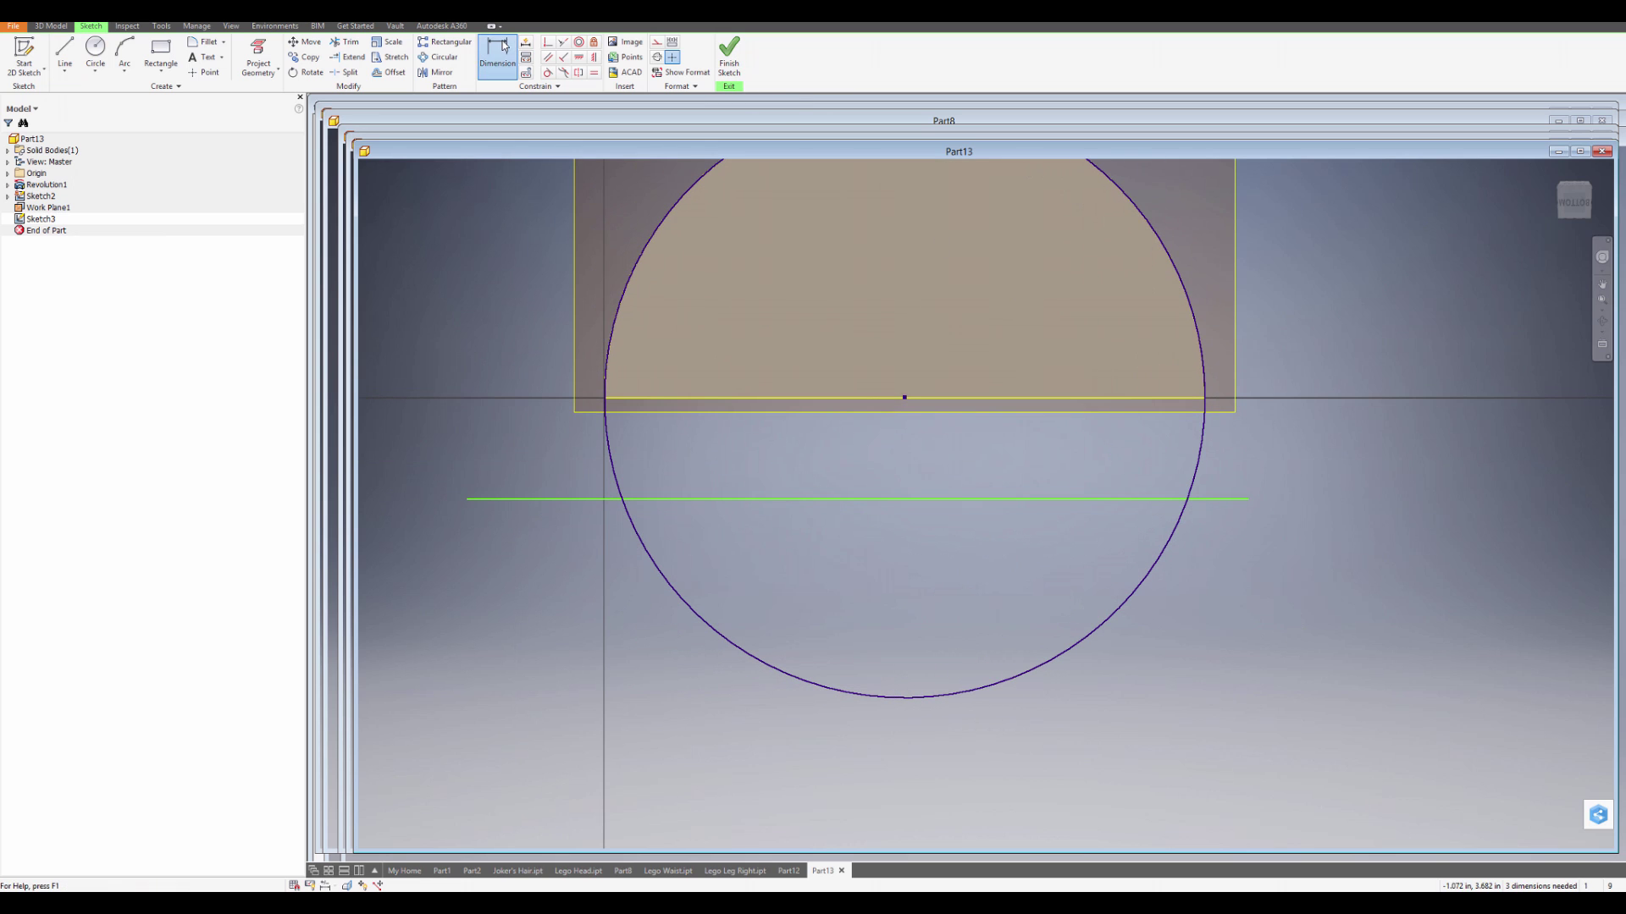
pyautogui.click(1091, 398)
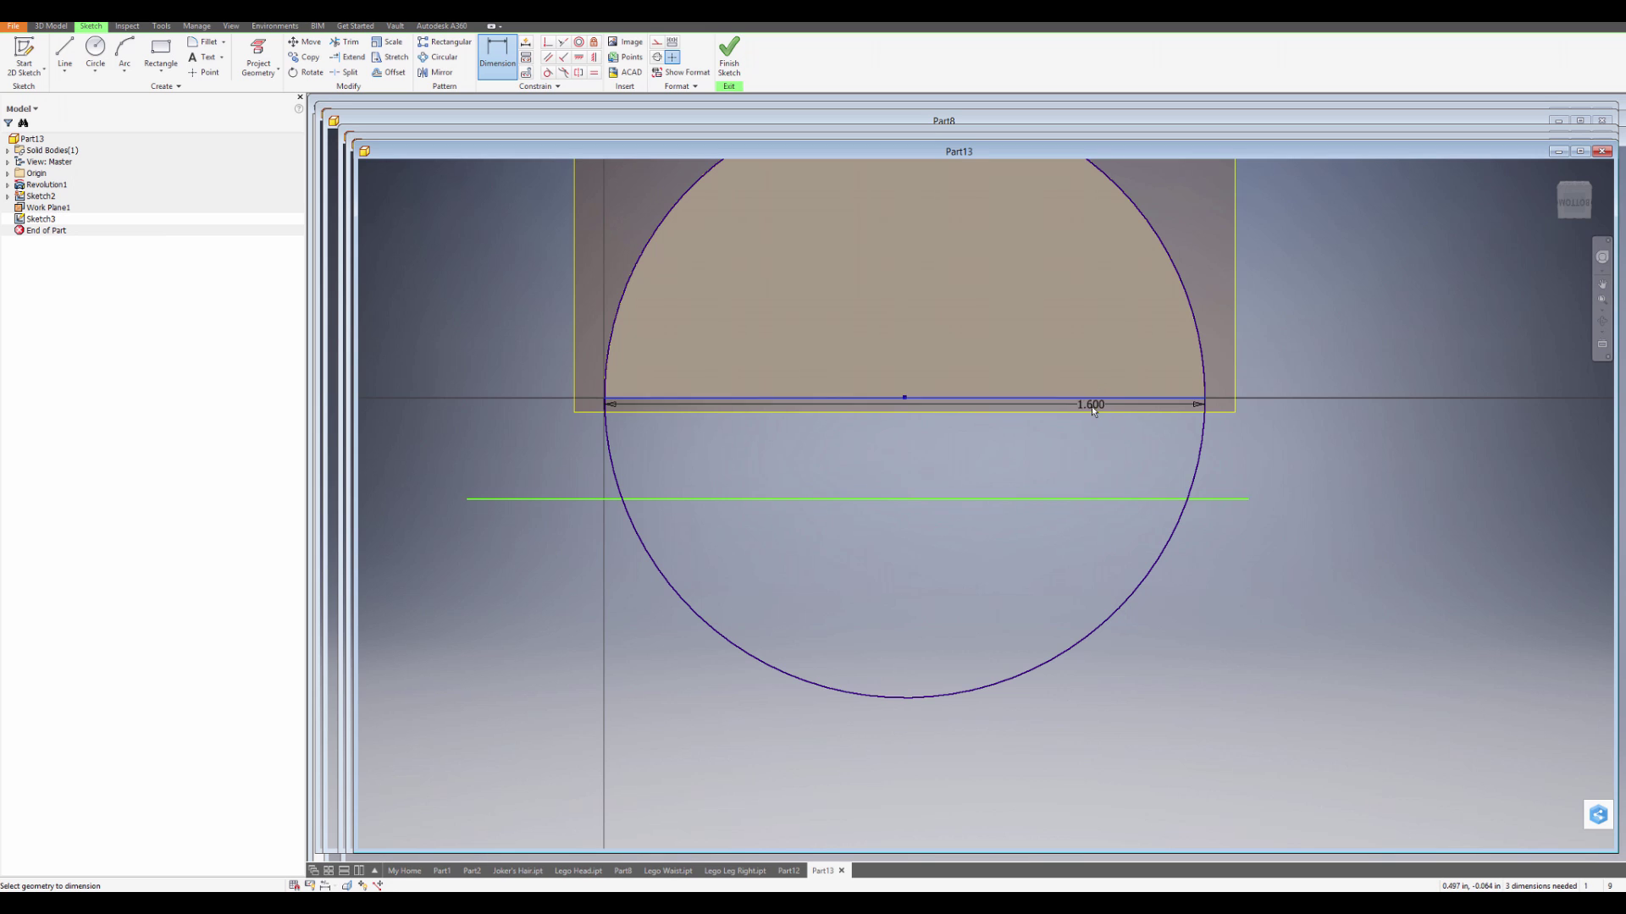
pyautogui.click(1093, 499)
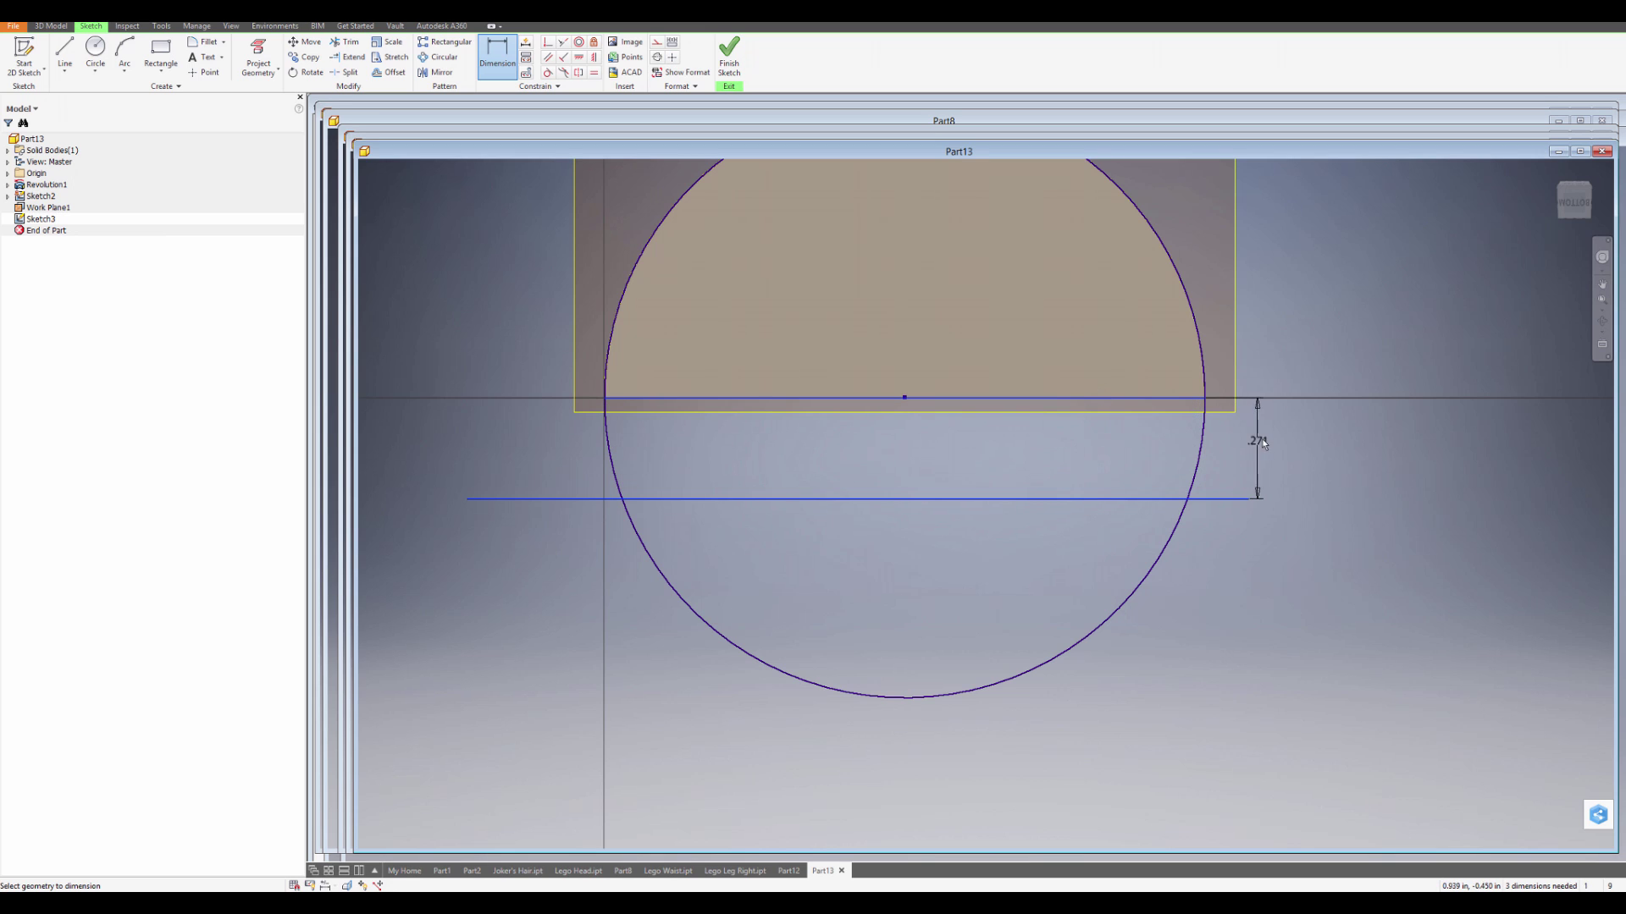
pyautogui.click(1272, 444)
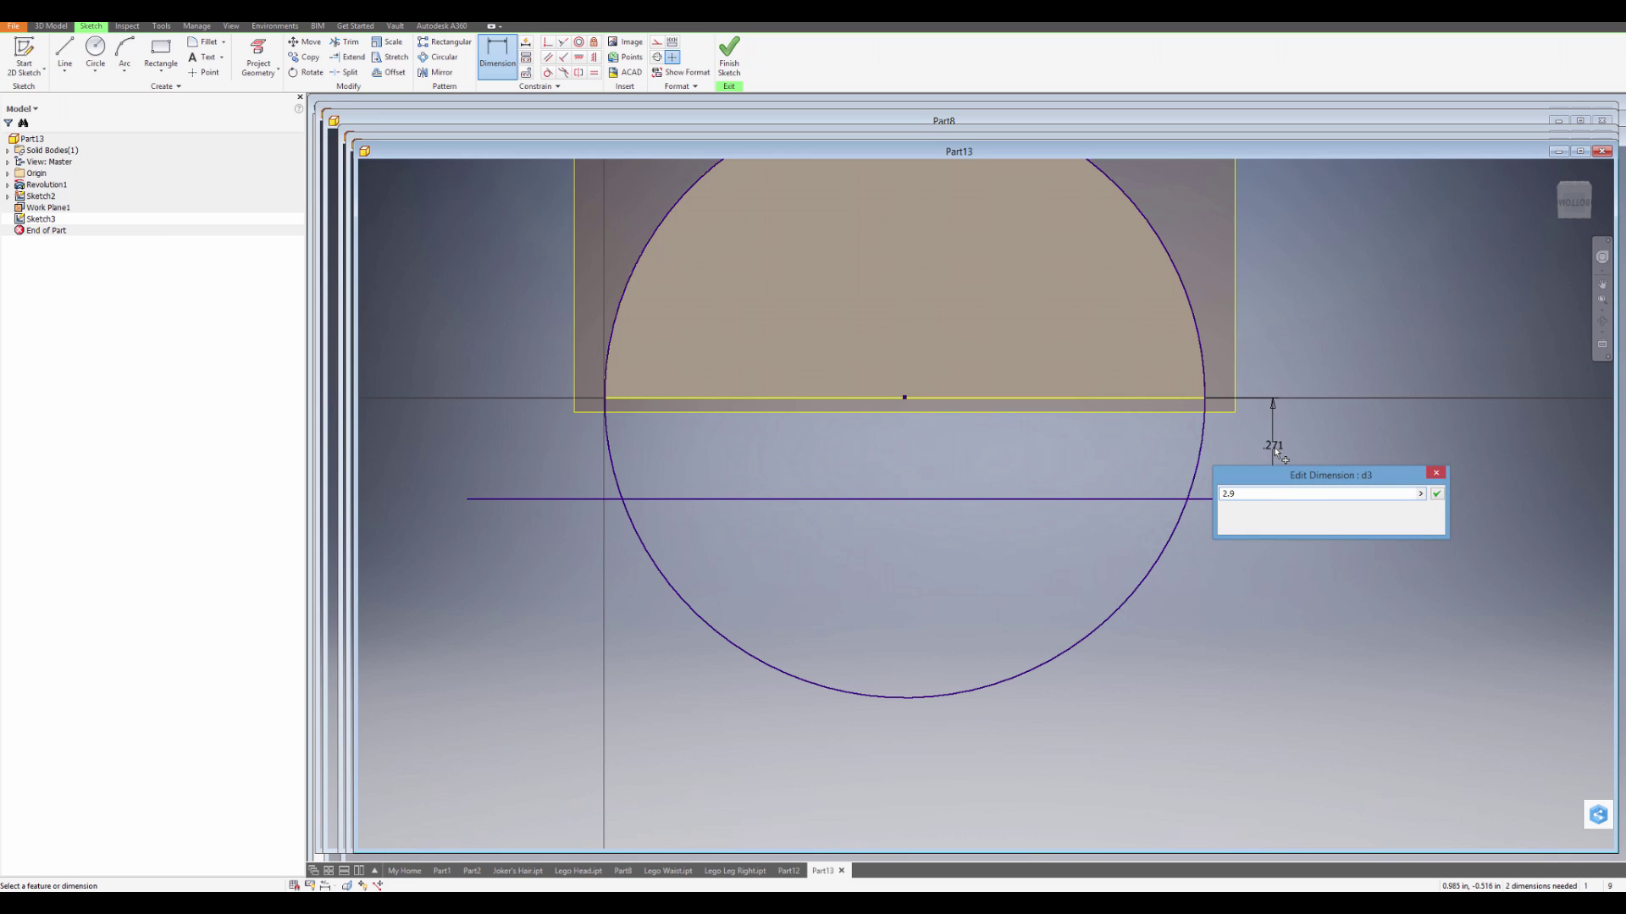
pyautogui.press('Return')
# - Correct the horizontal line's distance from the half-disc's straight edge to 0.29 in
pyautogui.scroll(5, 1273, 449)
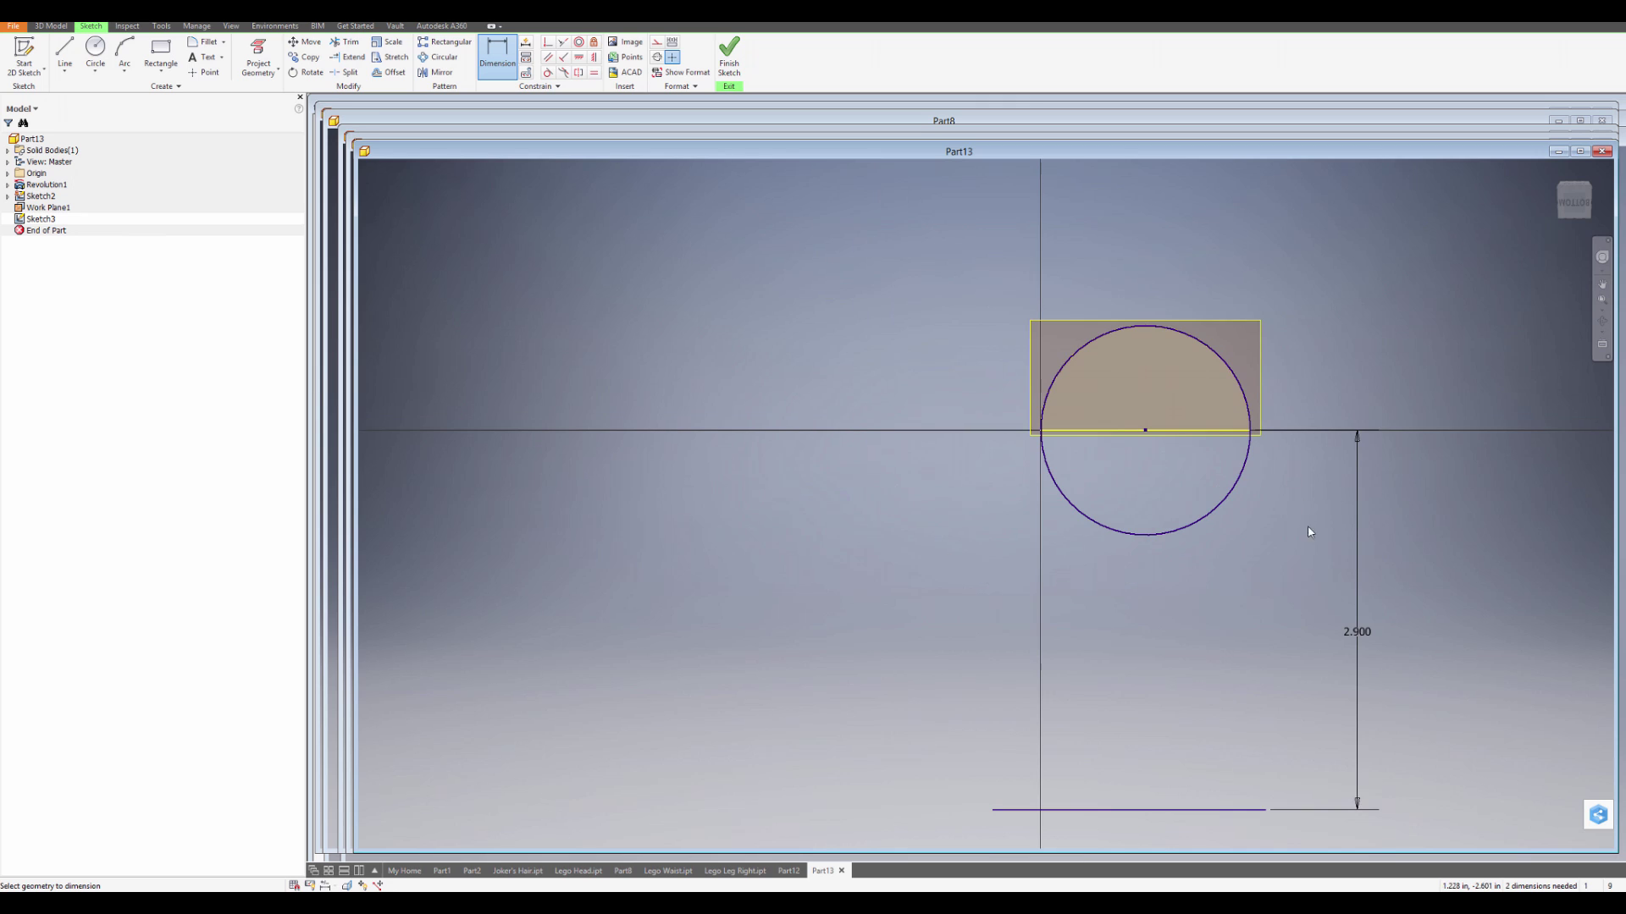
pyautogui.scroll(3, 1367, 624)
pyautogui.doubleClick(1361, 633)
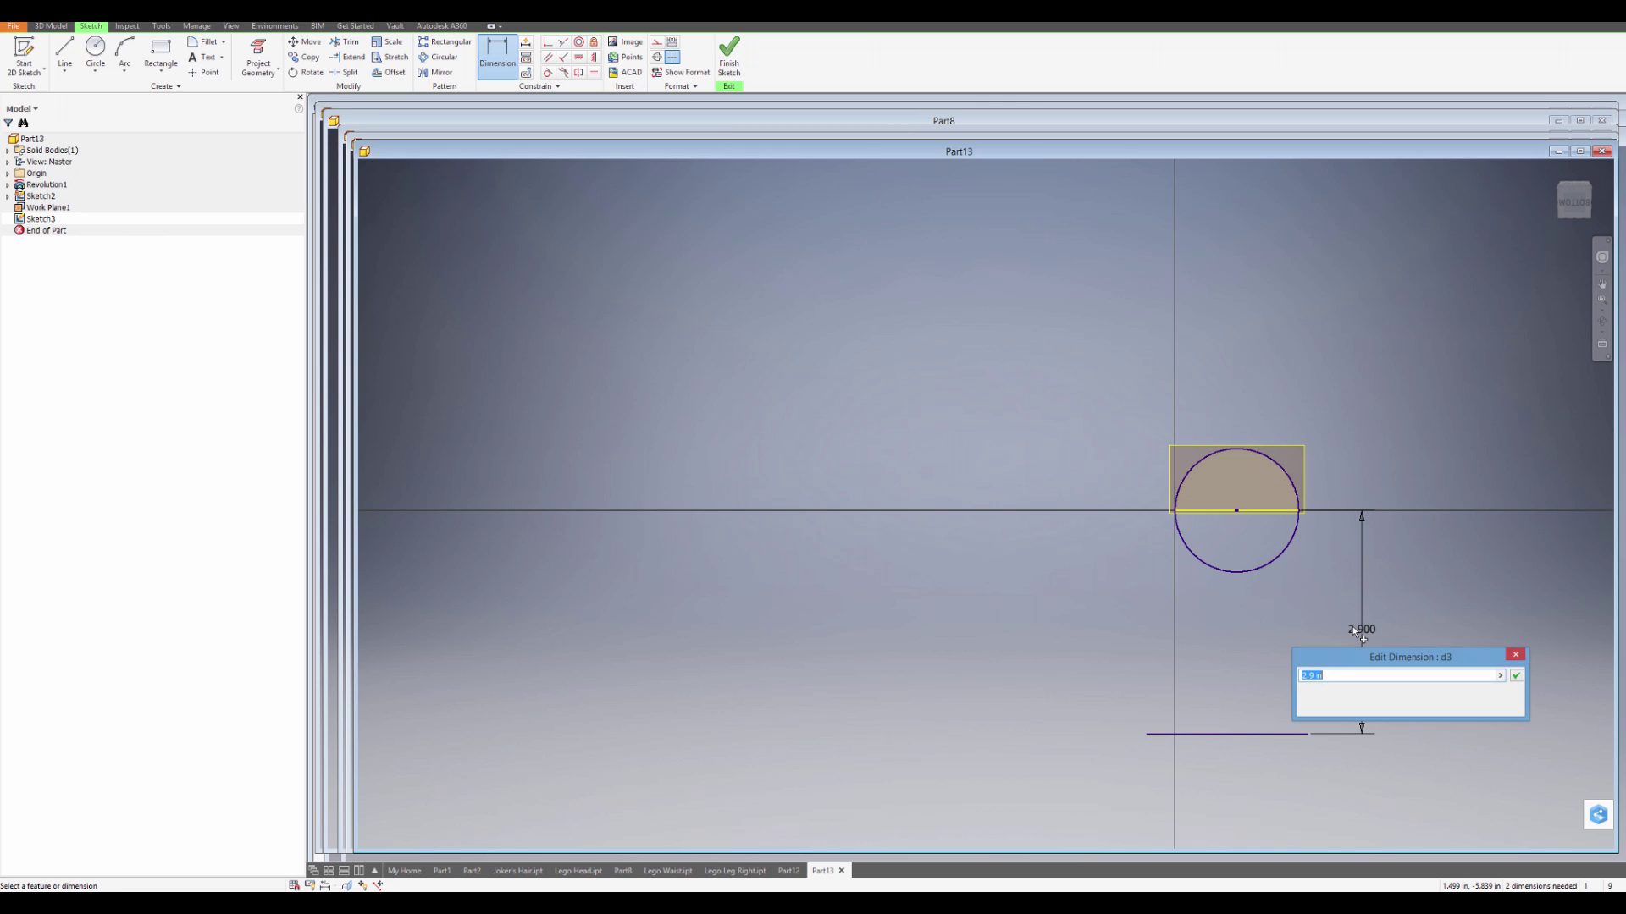
pyautogui.write('.29')
pyautogui.press('Return')
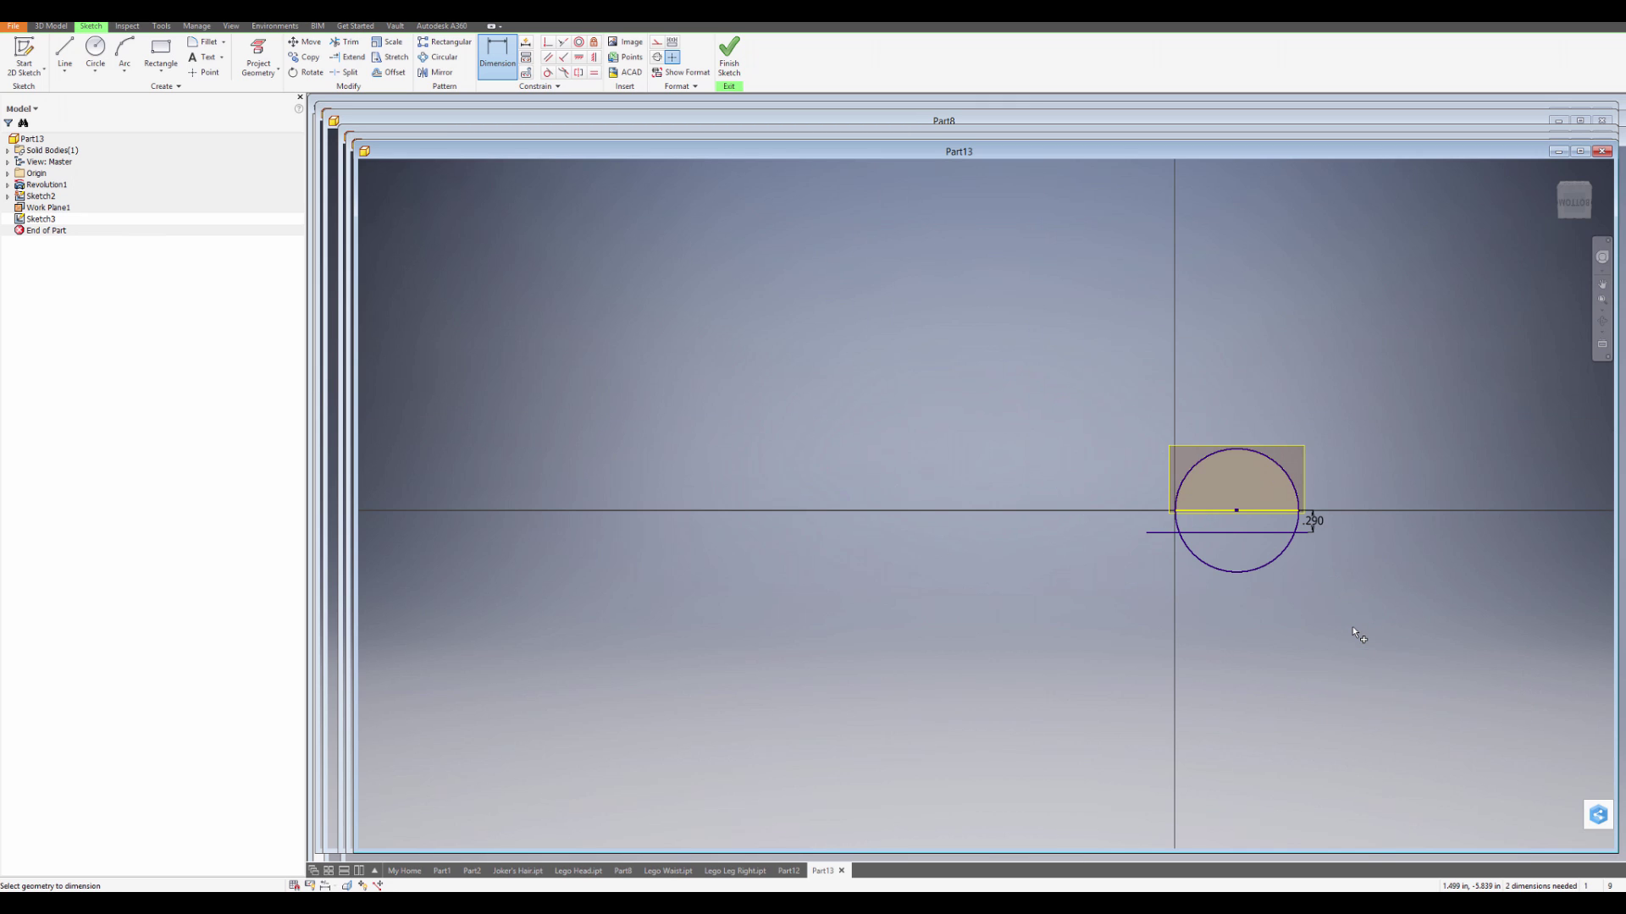
# - Trim the line's ends outside the circle and the circle's arc below the line, and finish the sketch
pyautogui.scroll(-6, 1283, 531)
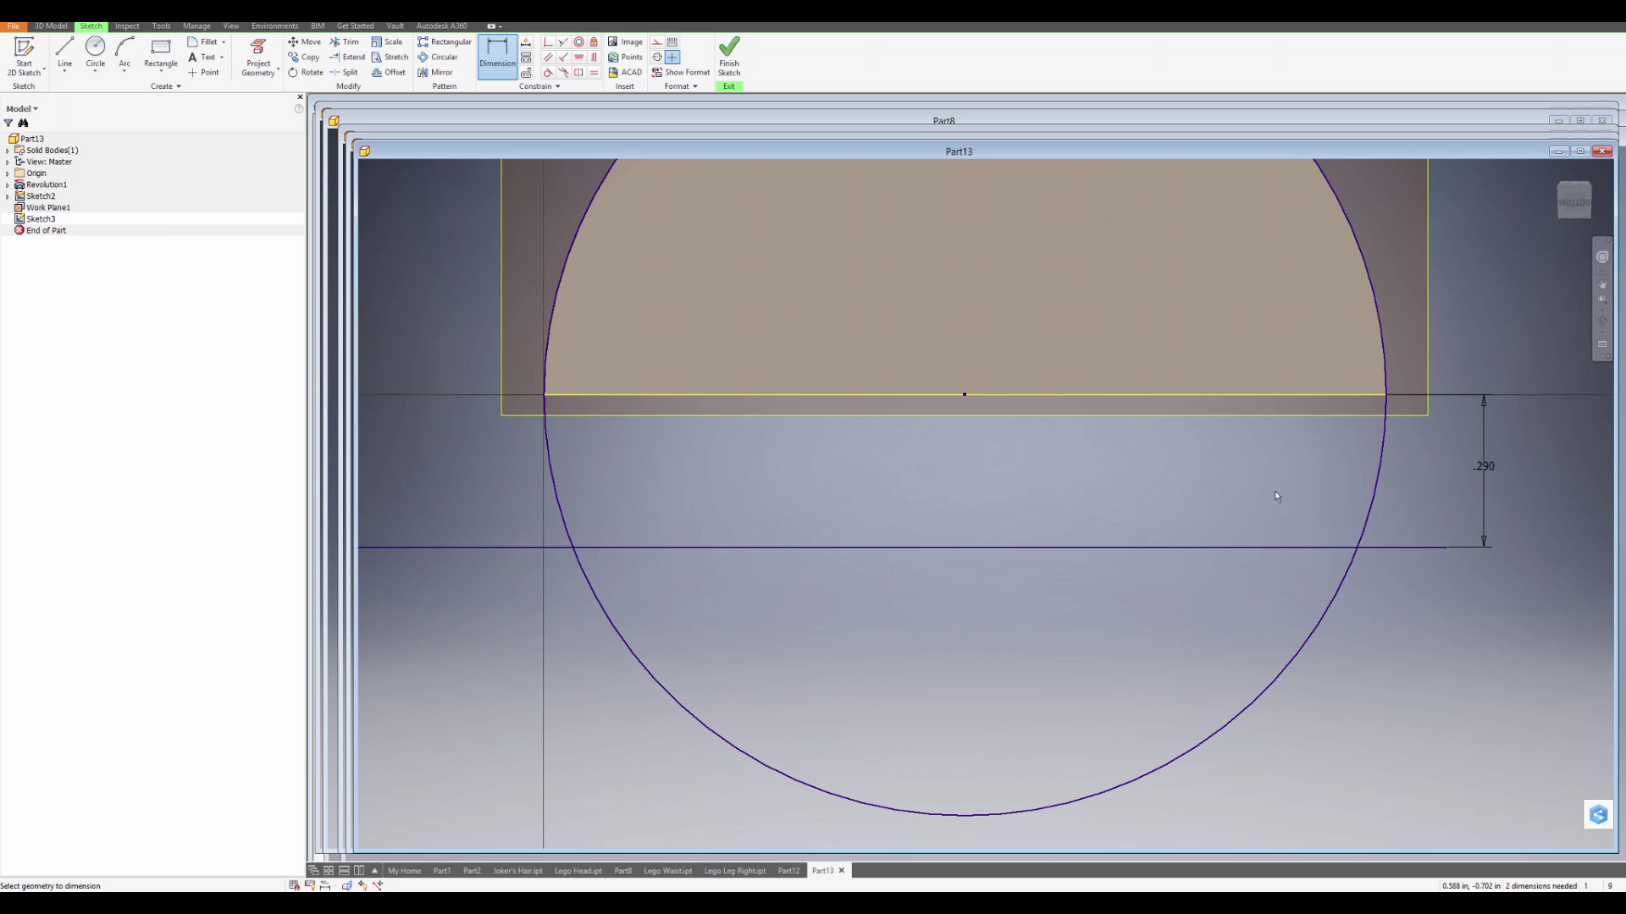
pyautogui.scroll(3, 1277, 504)
pyautogui.moveTo(1278, 506); pyautogui.dragTo(1215, 461, button='middle')
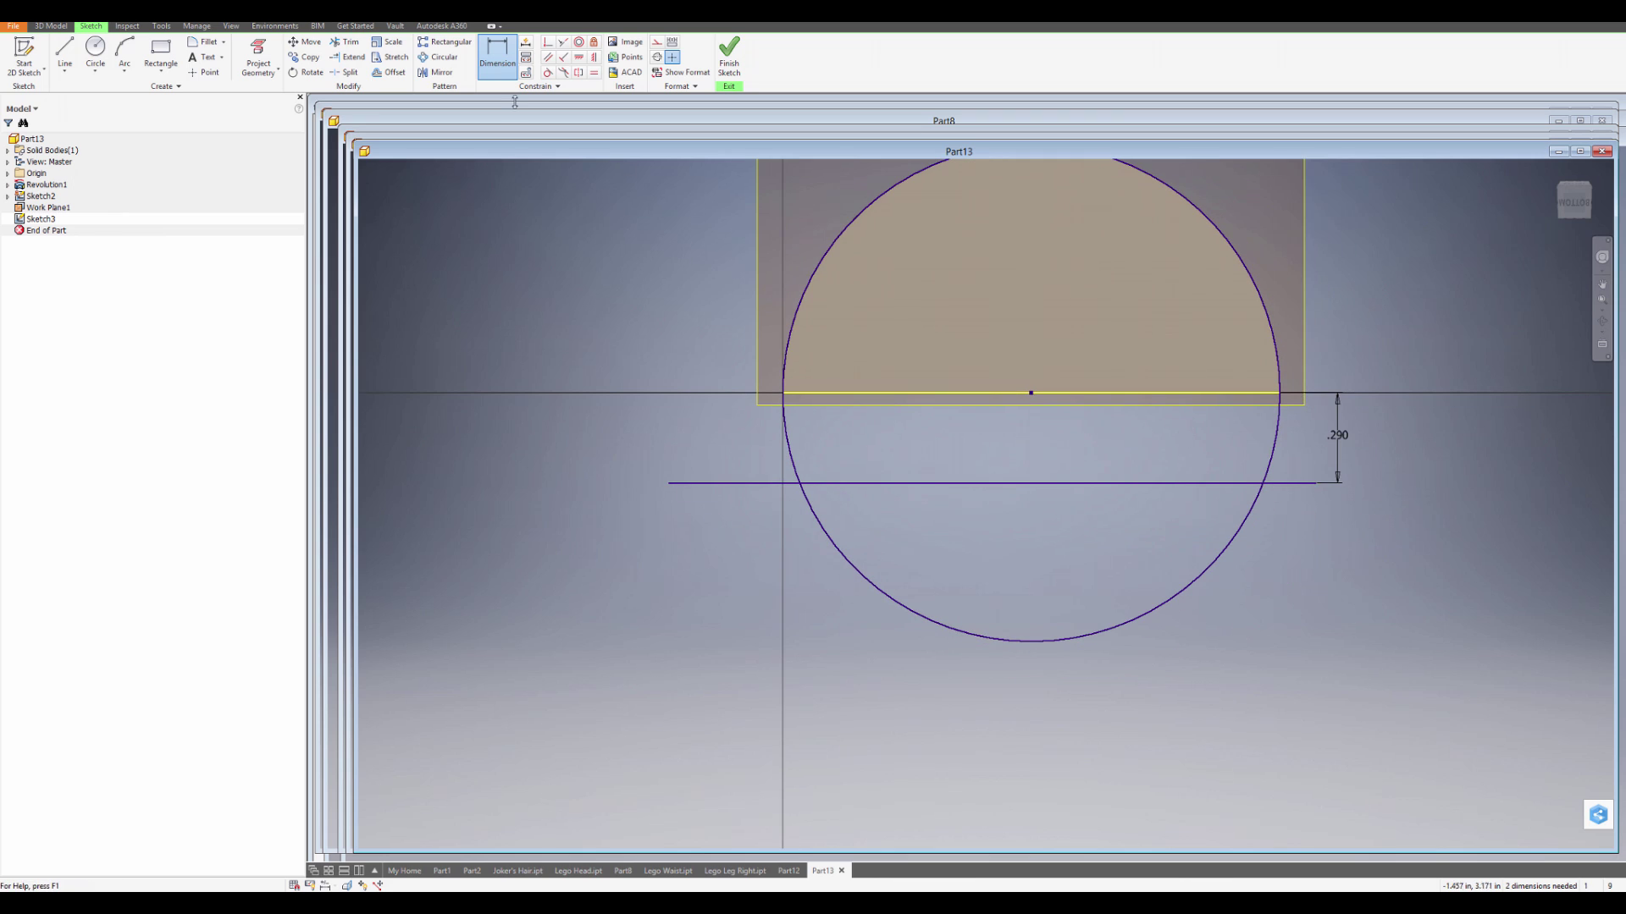
pyautogui.click(344, 44)
pyautogui.click(748, 483)
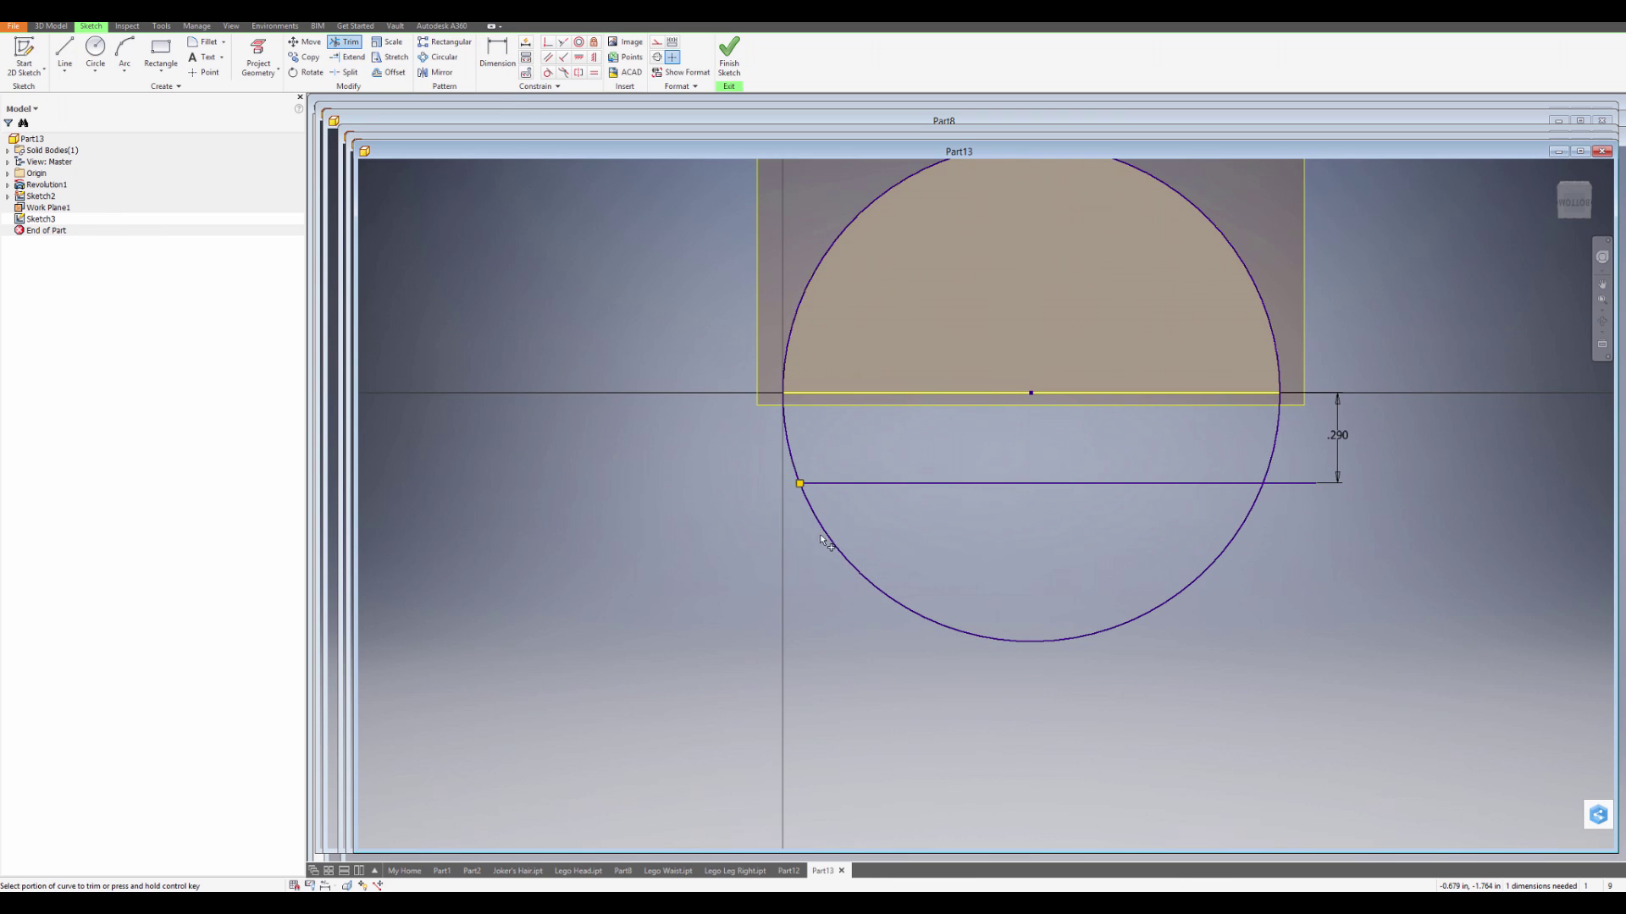
pyautogui.click(839, 551)
pyautogui.moveTo(1287, 592); pyautogui.dragTo(1191, 633, button='middle')
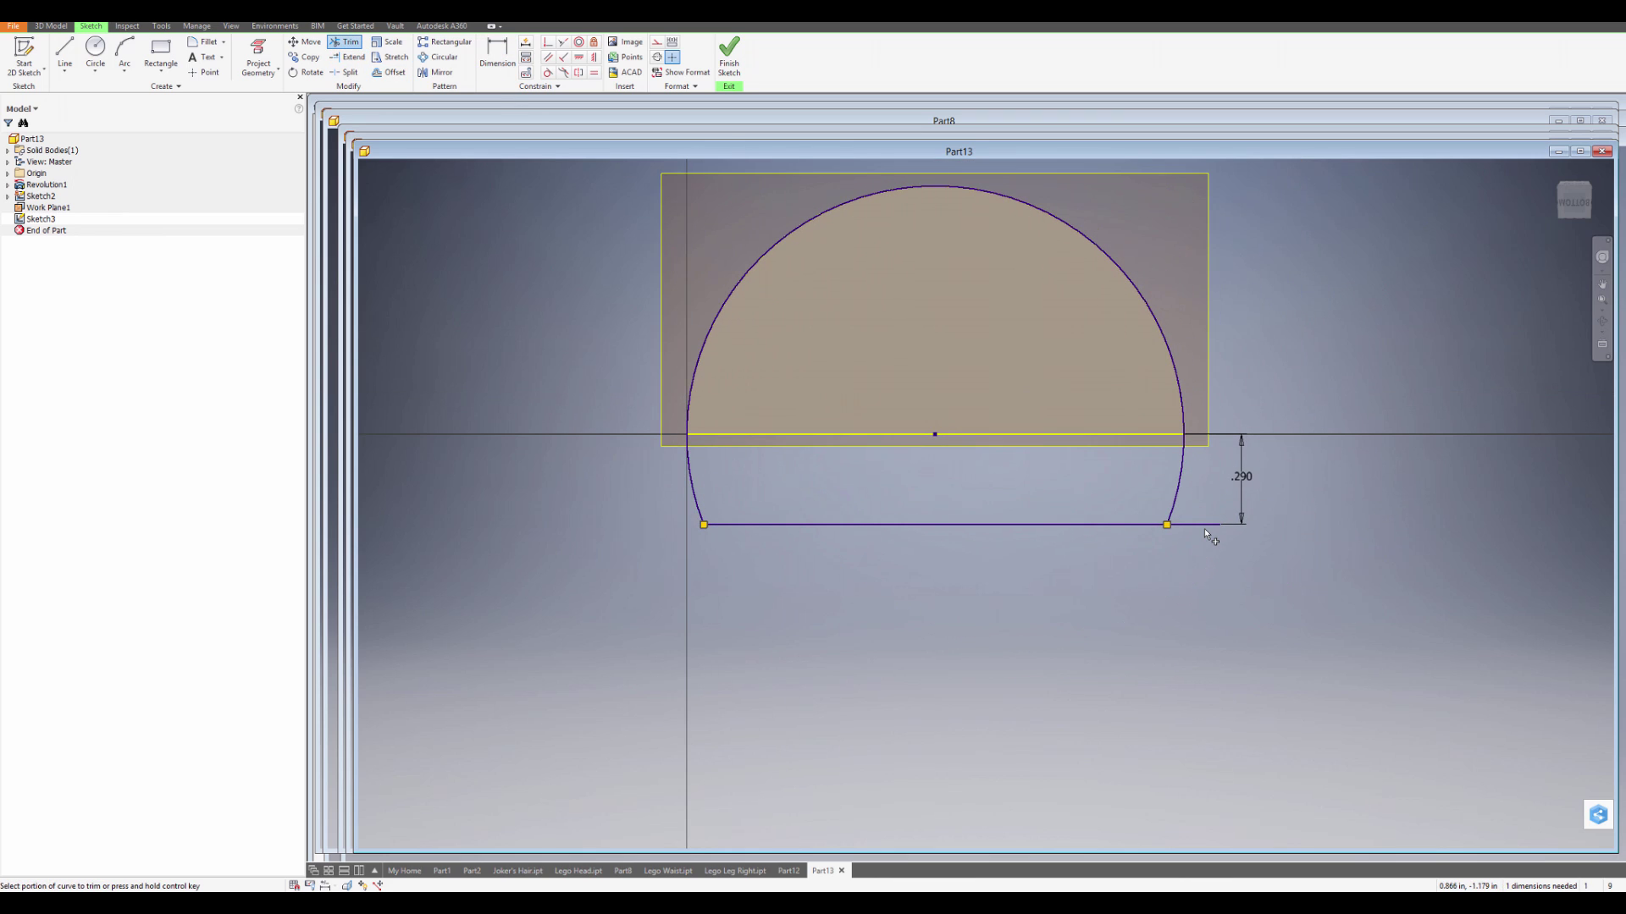
pyautogui.moveTo(1204, 528)
pyautogui.mouseDown(button='middle')
pyautogui.moveTo(1209, 565)
pyautogui.moveTo(1233, 539)
pyautogui.mouseUp(button='middle')
pyautogui.click(1209, 564)
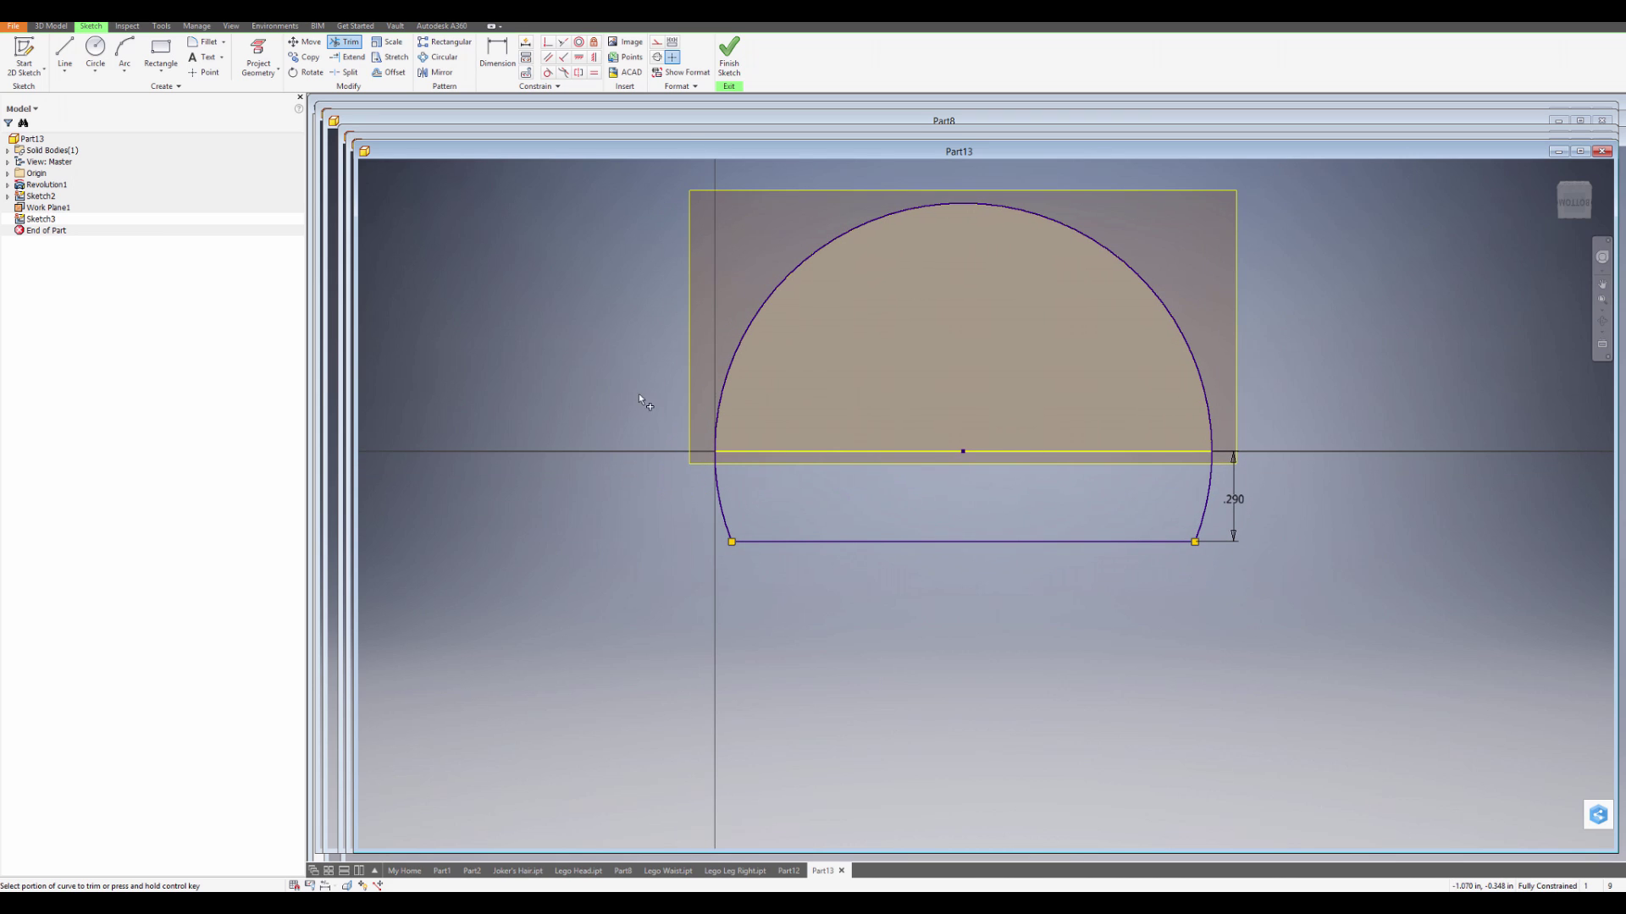
pyautogui.click(729, 55)
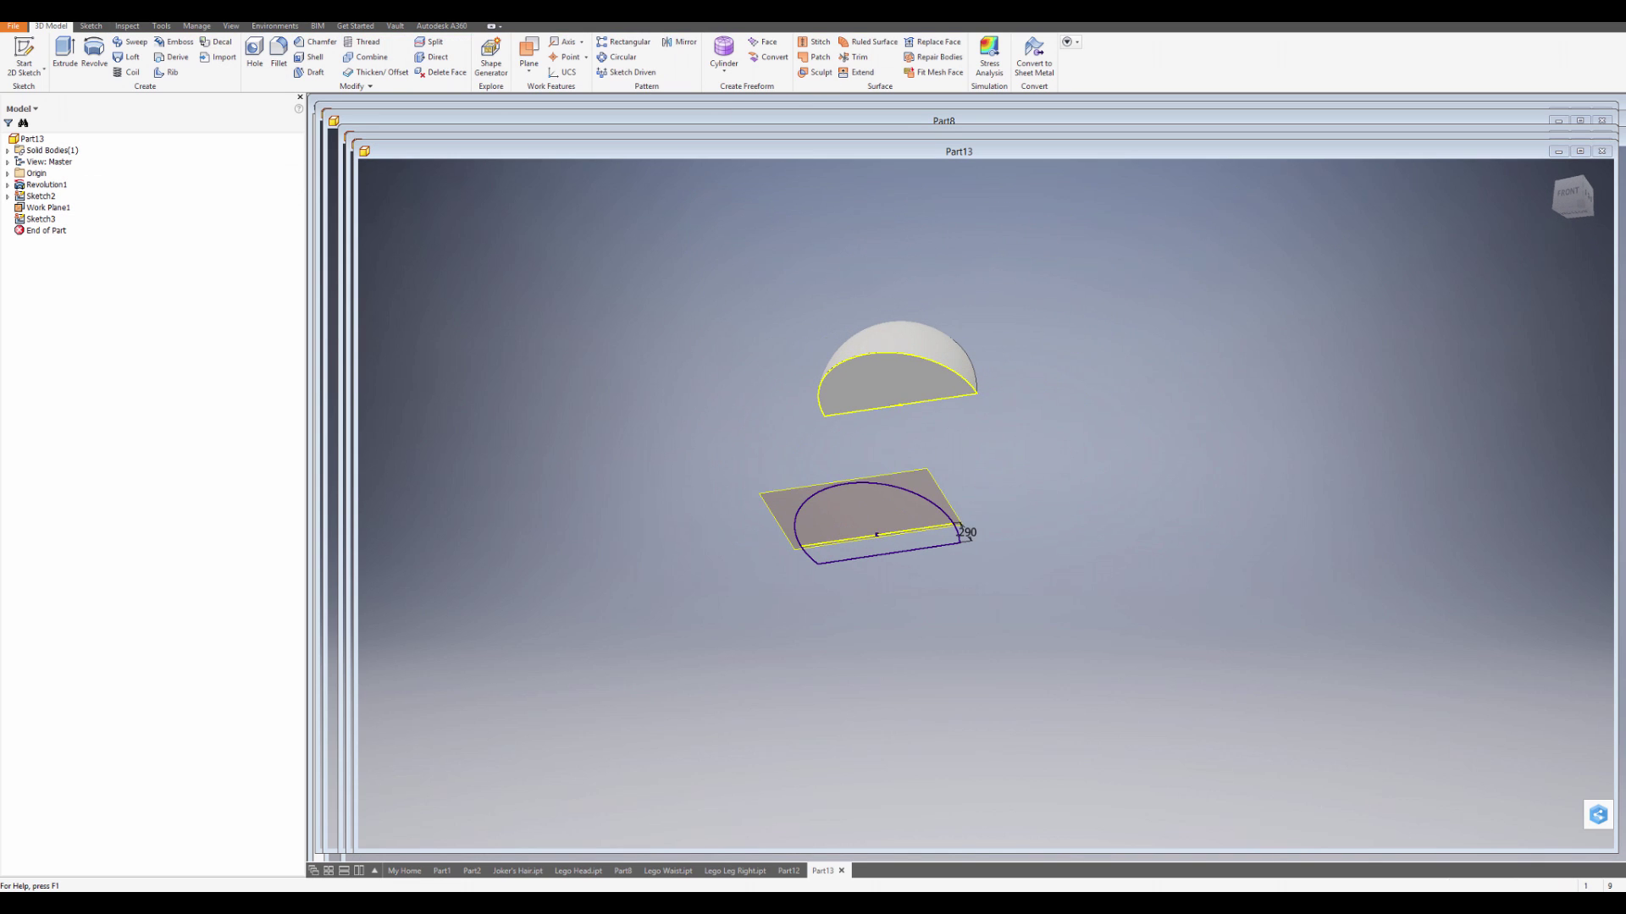
# - Loft a solid from the semicircular underside of the wedge to the truncated-circle profile on the offset work plane
pyautogui.click(132, 61)
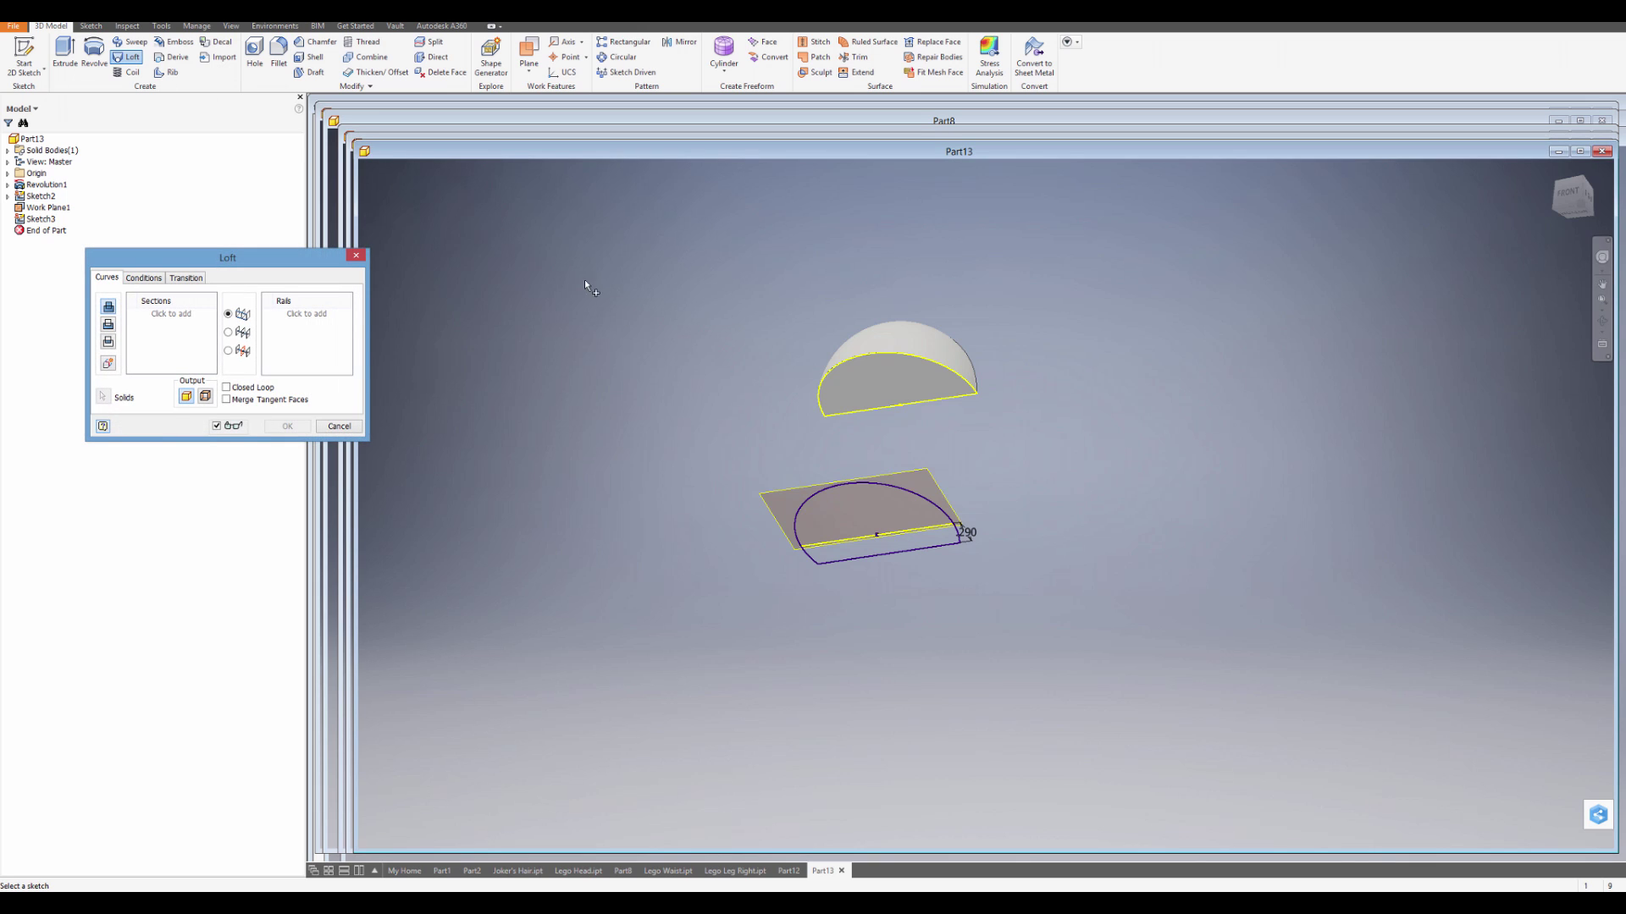
pyautogui.click(857, 362)
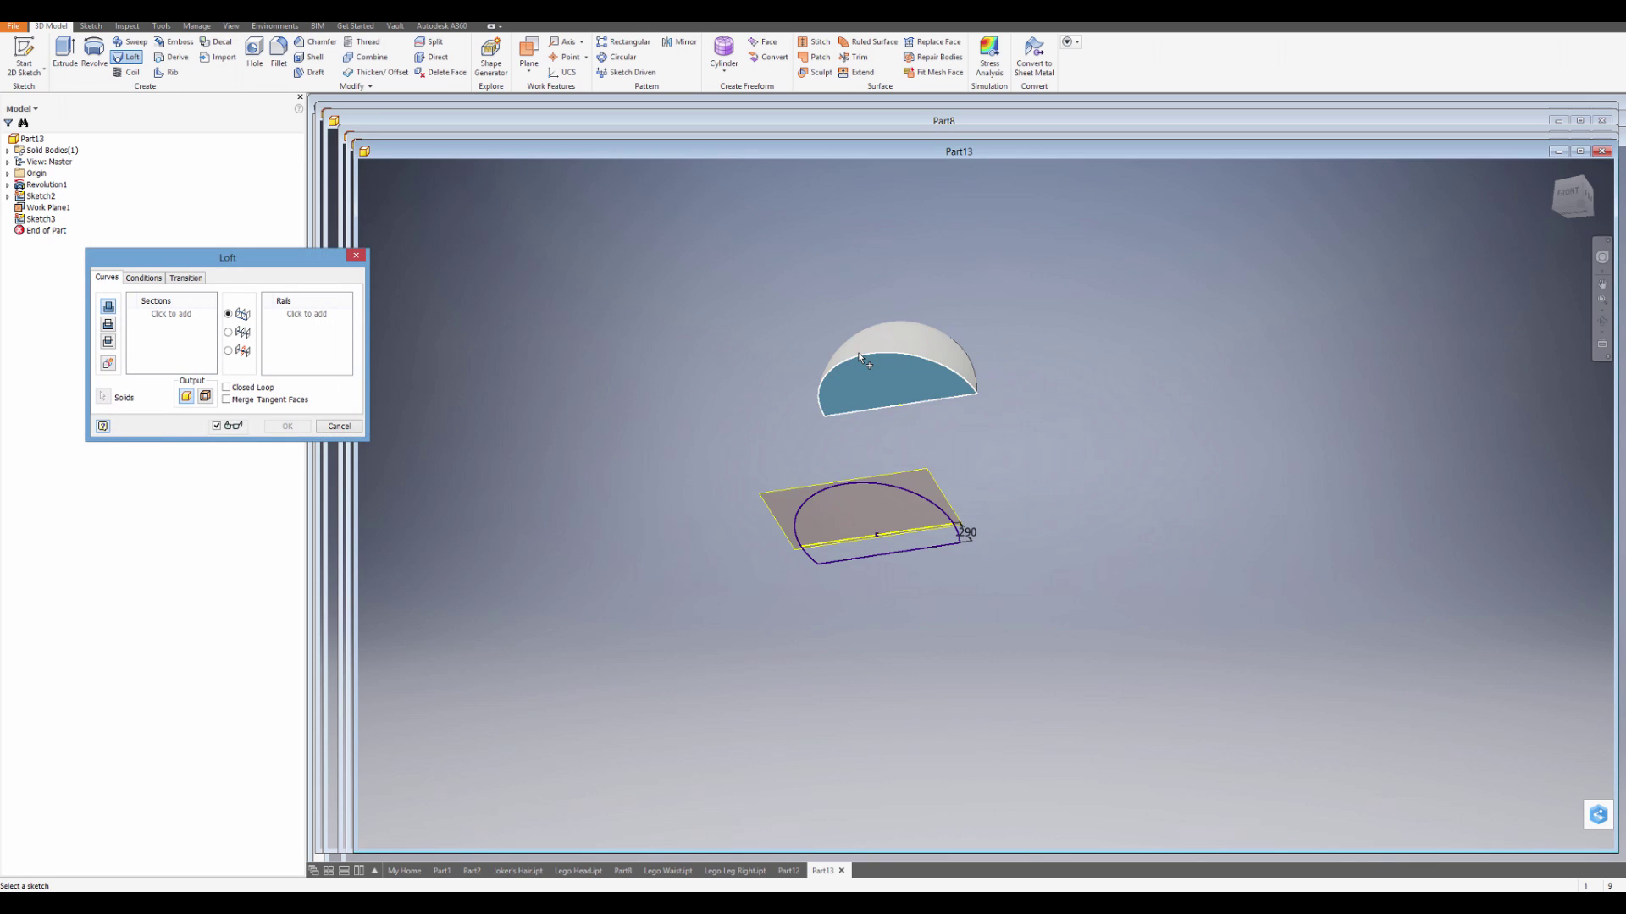
pyautogui.click(859, 356)
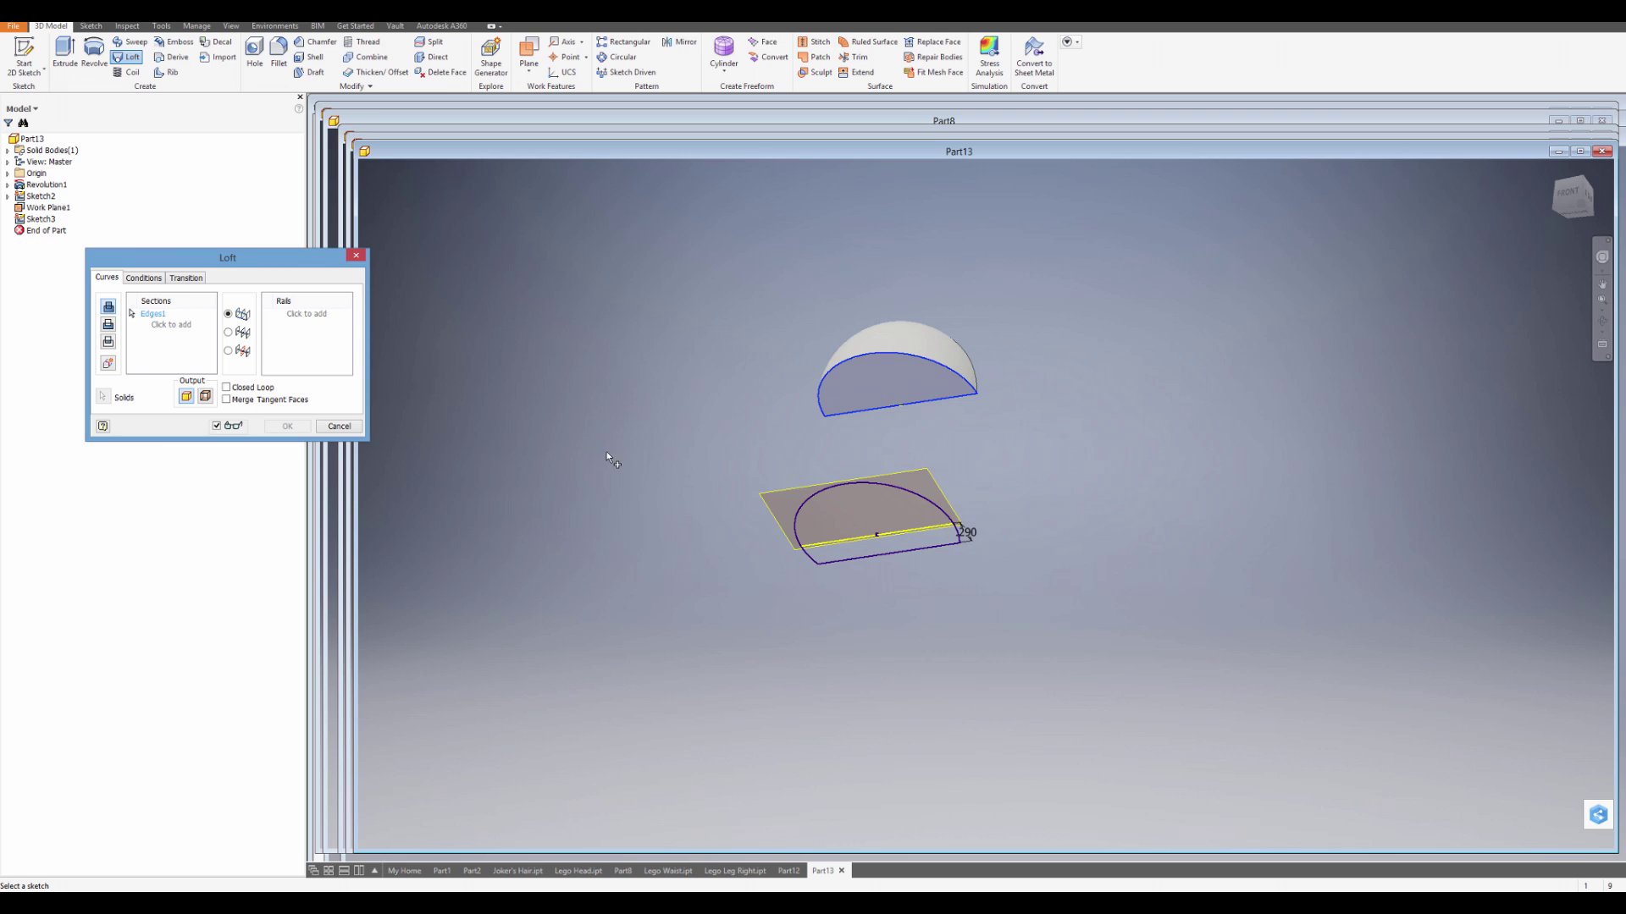
pyautogui.click(166, 326)
pyautogui.click(905, 493)
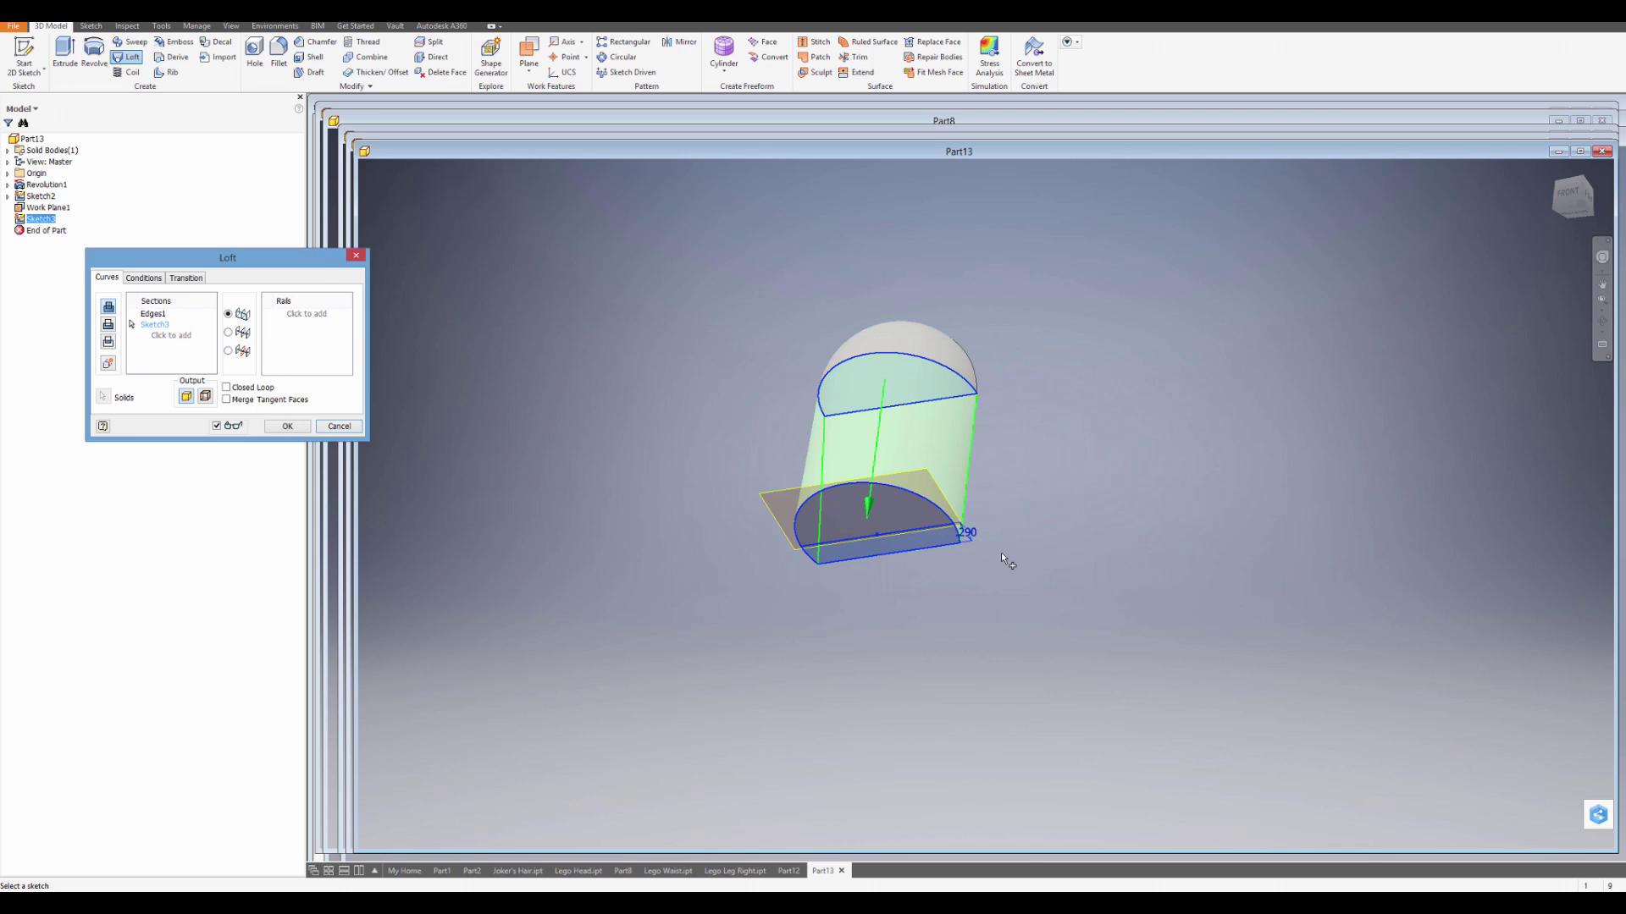
pyautogui.moveTo(1001, 552)
pyautogui.keyDown('shift'); pyautogui.mouseDown(button='middle')
pyautogui.moveTo(1013, 579)
pyautogui.moveTo(900, 588)
pyautogui.moveTo(932, 568)
pyautogui.moveTo(912, 564)
pyautogui.mouseUp(button='middle'); pyautogui.keyUp('shift')
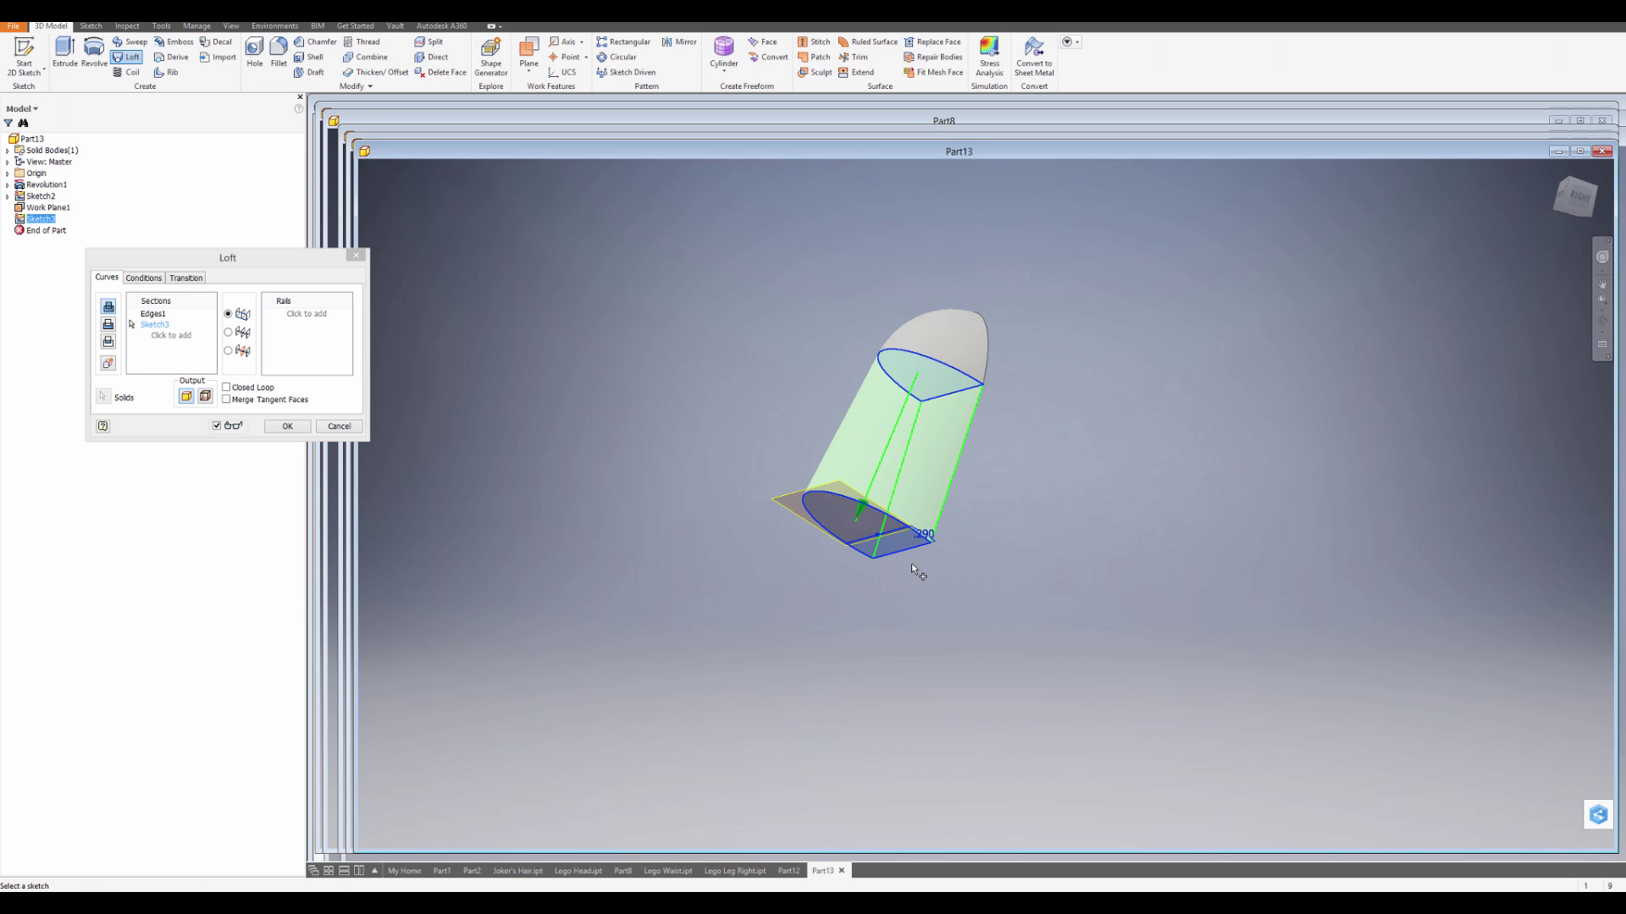
pyautogui.click(288, 426)
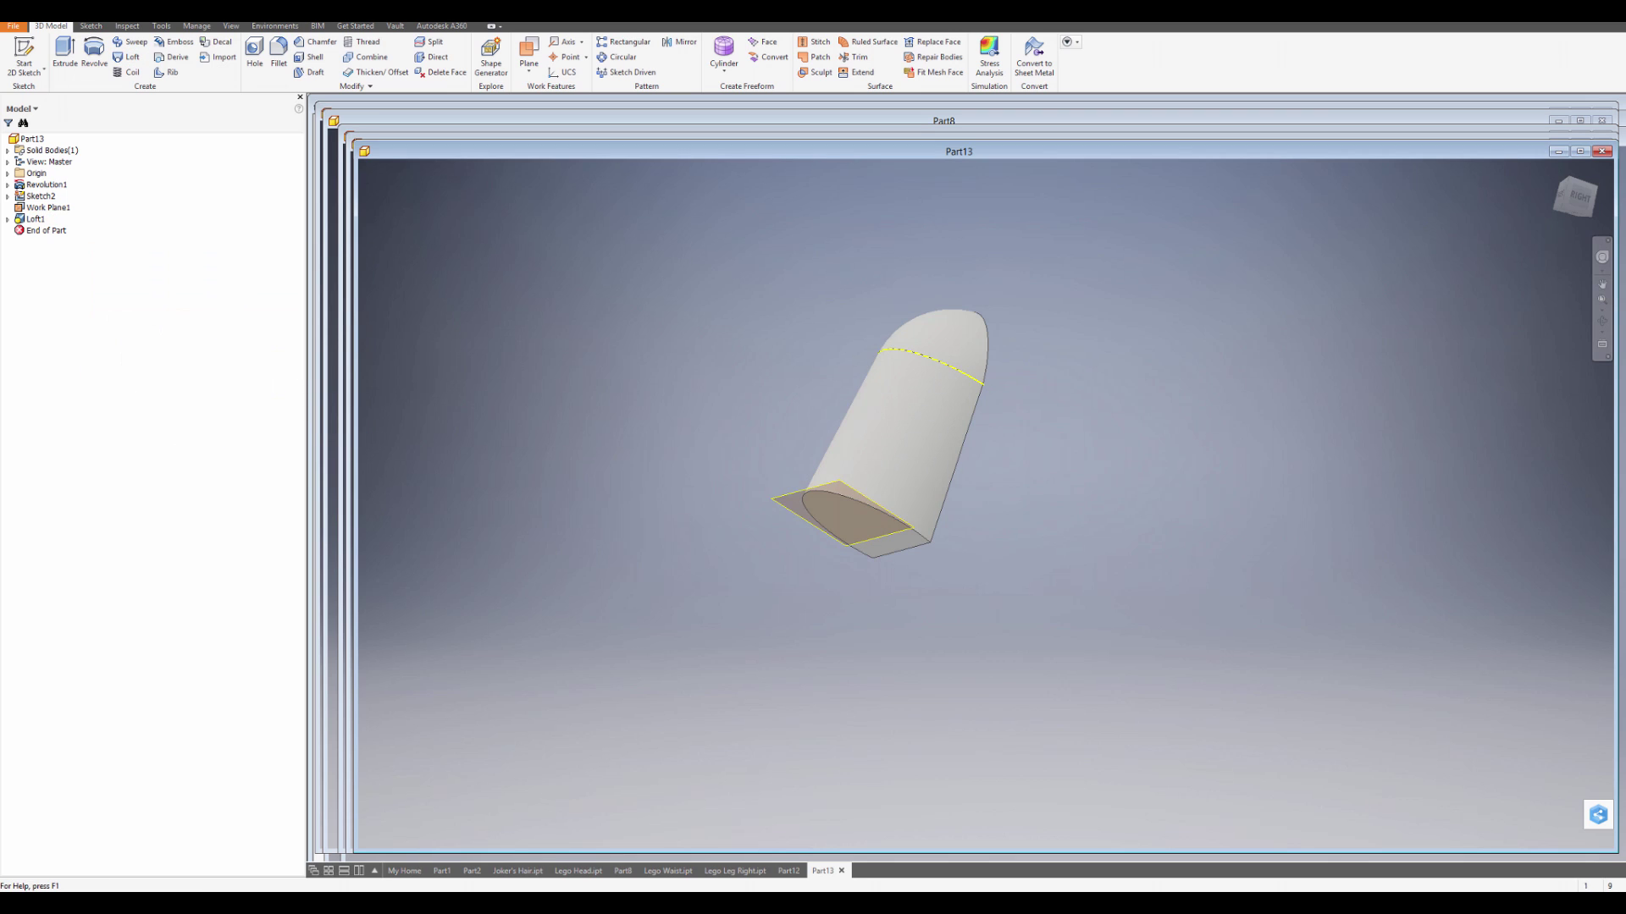
# - Start a sketch on the loft's bottom face and project the face's outline into it
pyautogui.keyDown('shift'); pyautogui.moveTo(948, 516); pyautogui.dragTo(952, 563, button='middle'); pyautogui.keyUp('shift')
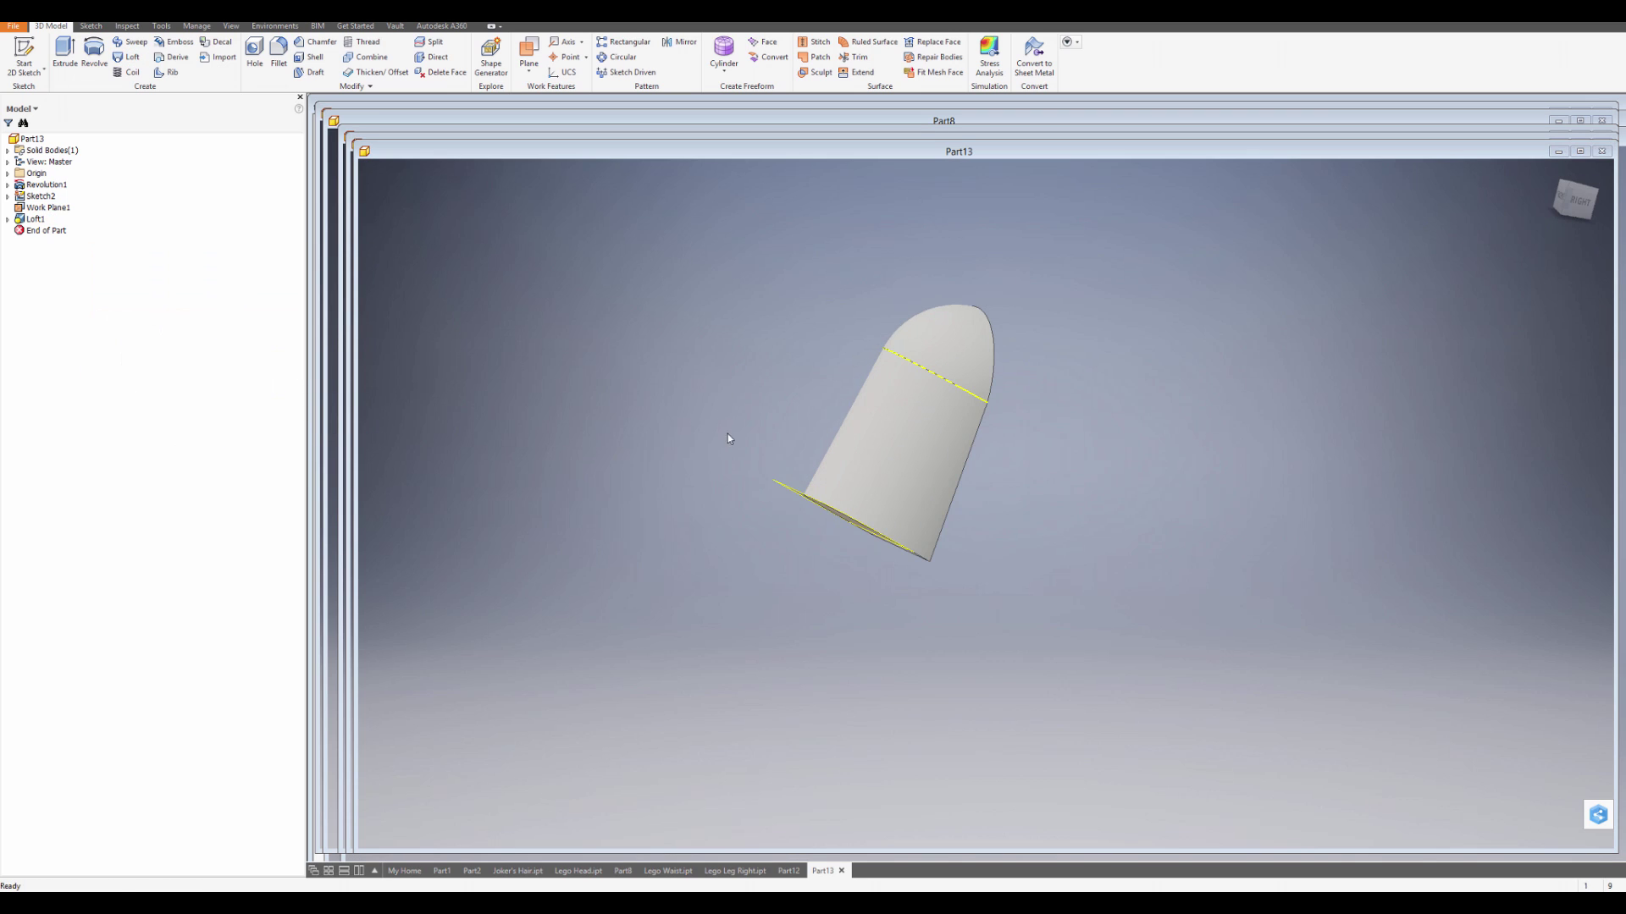
pyautogui.keyDown('shift'); pyautogui.moveTo(728, 438); pyautogui.dragTo(834, 347, button='middle'); pyautogui.keyUp('shift')
pyautogui.click(24, 57)
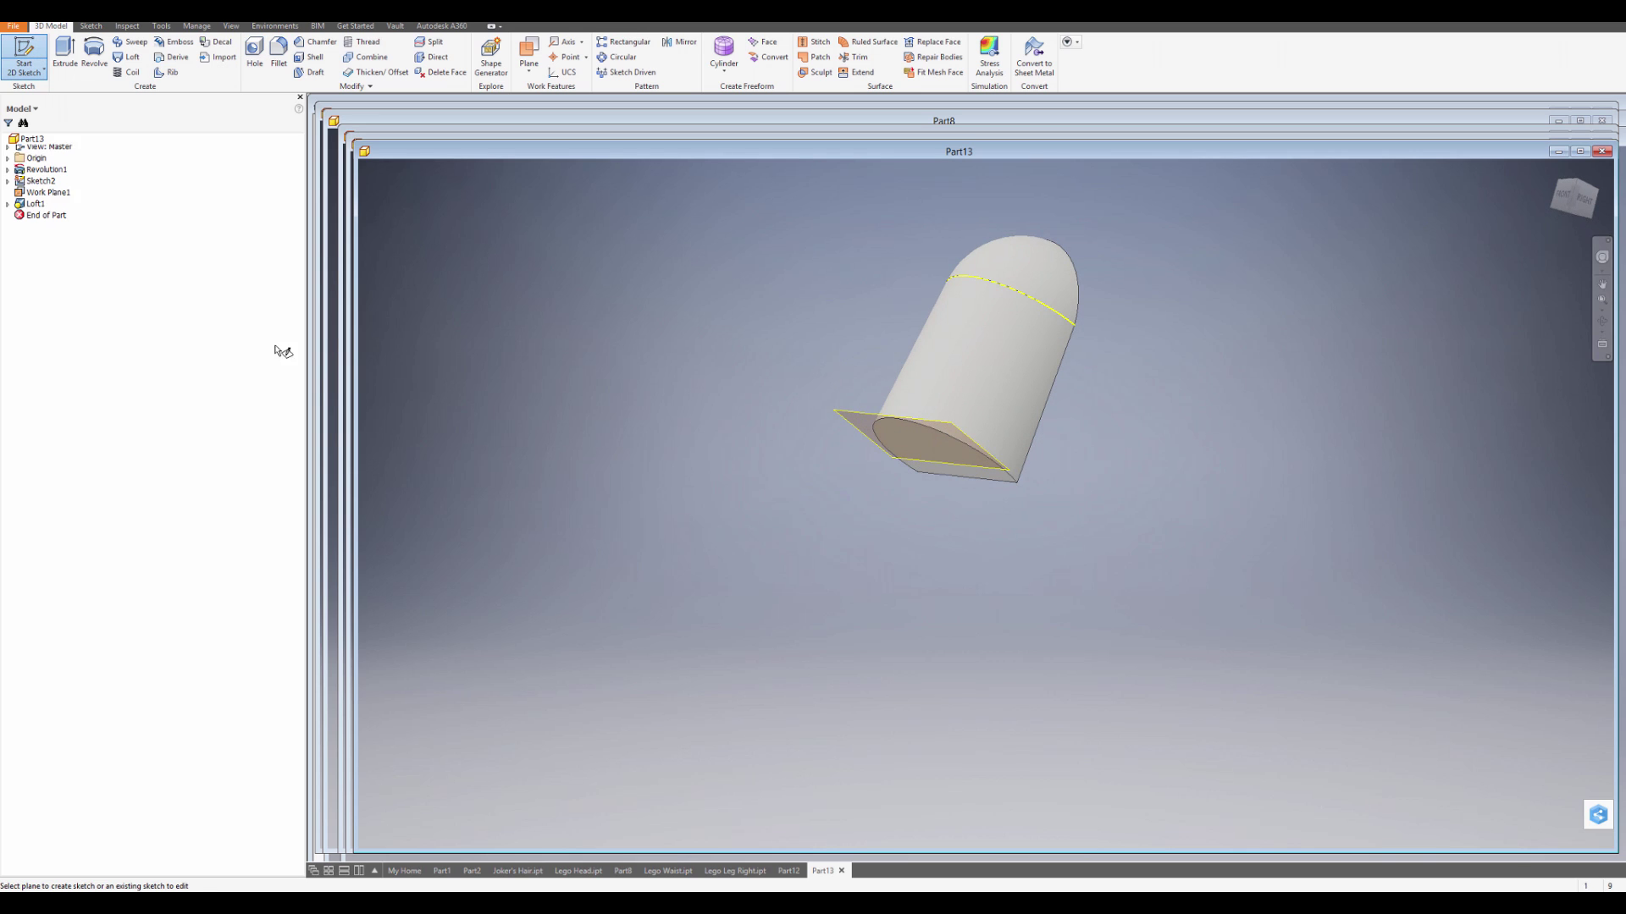
pyautogui.click(934, 447)
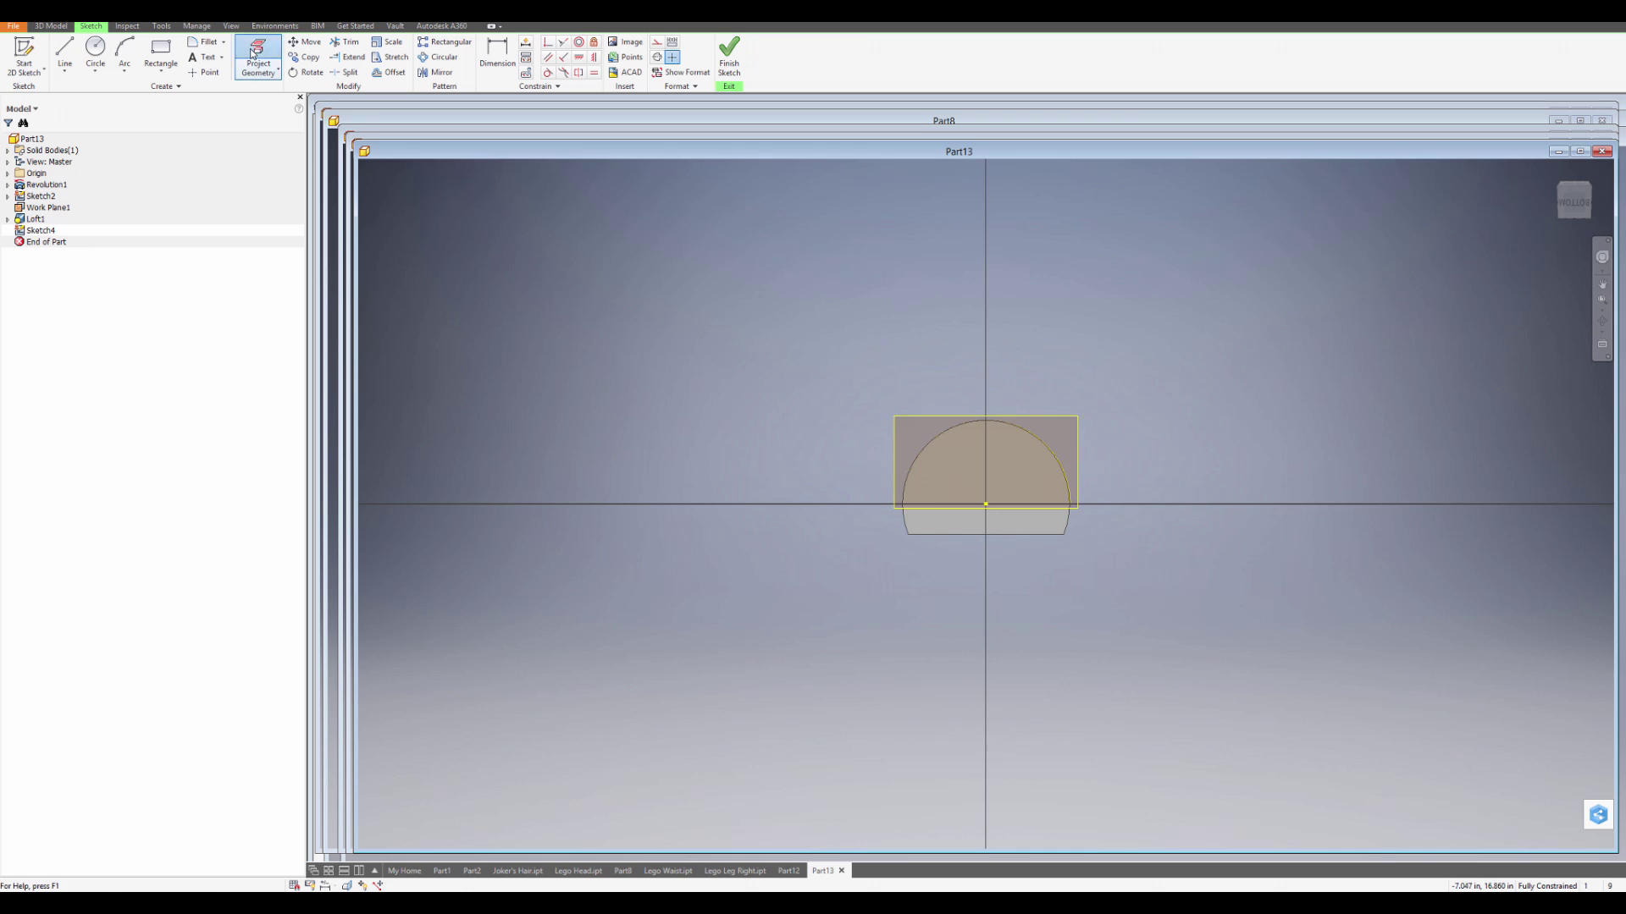
pyautogui.click(241, 62)
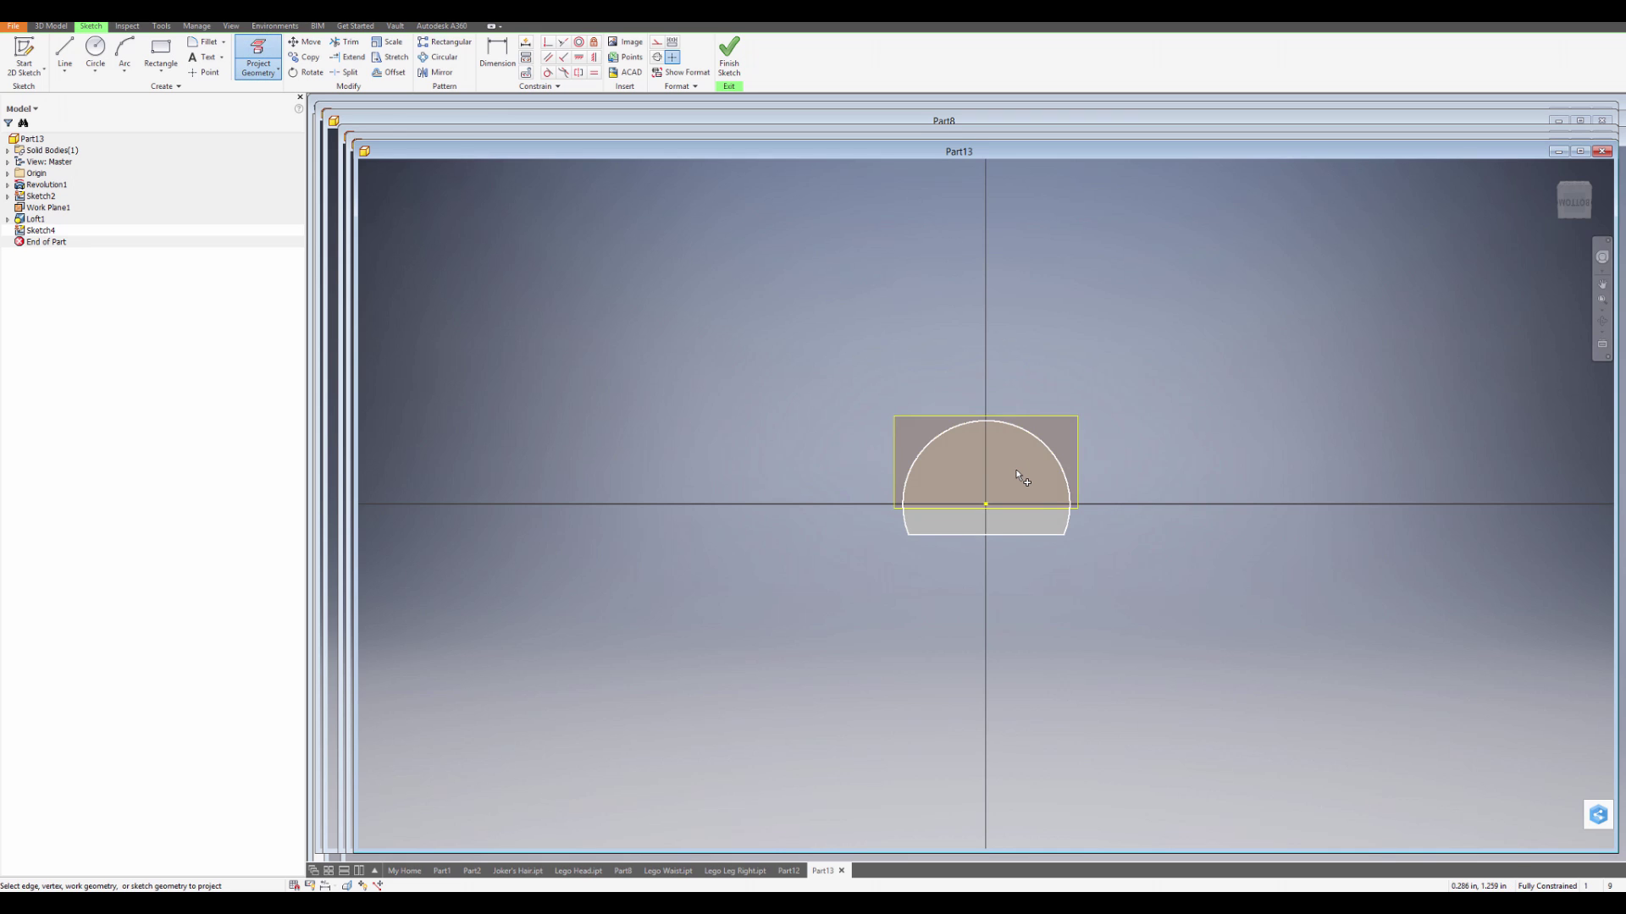
pyautogui.scroll(-5, 1118, 533)
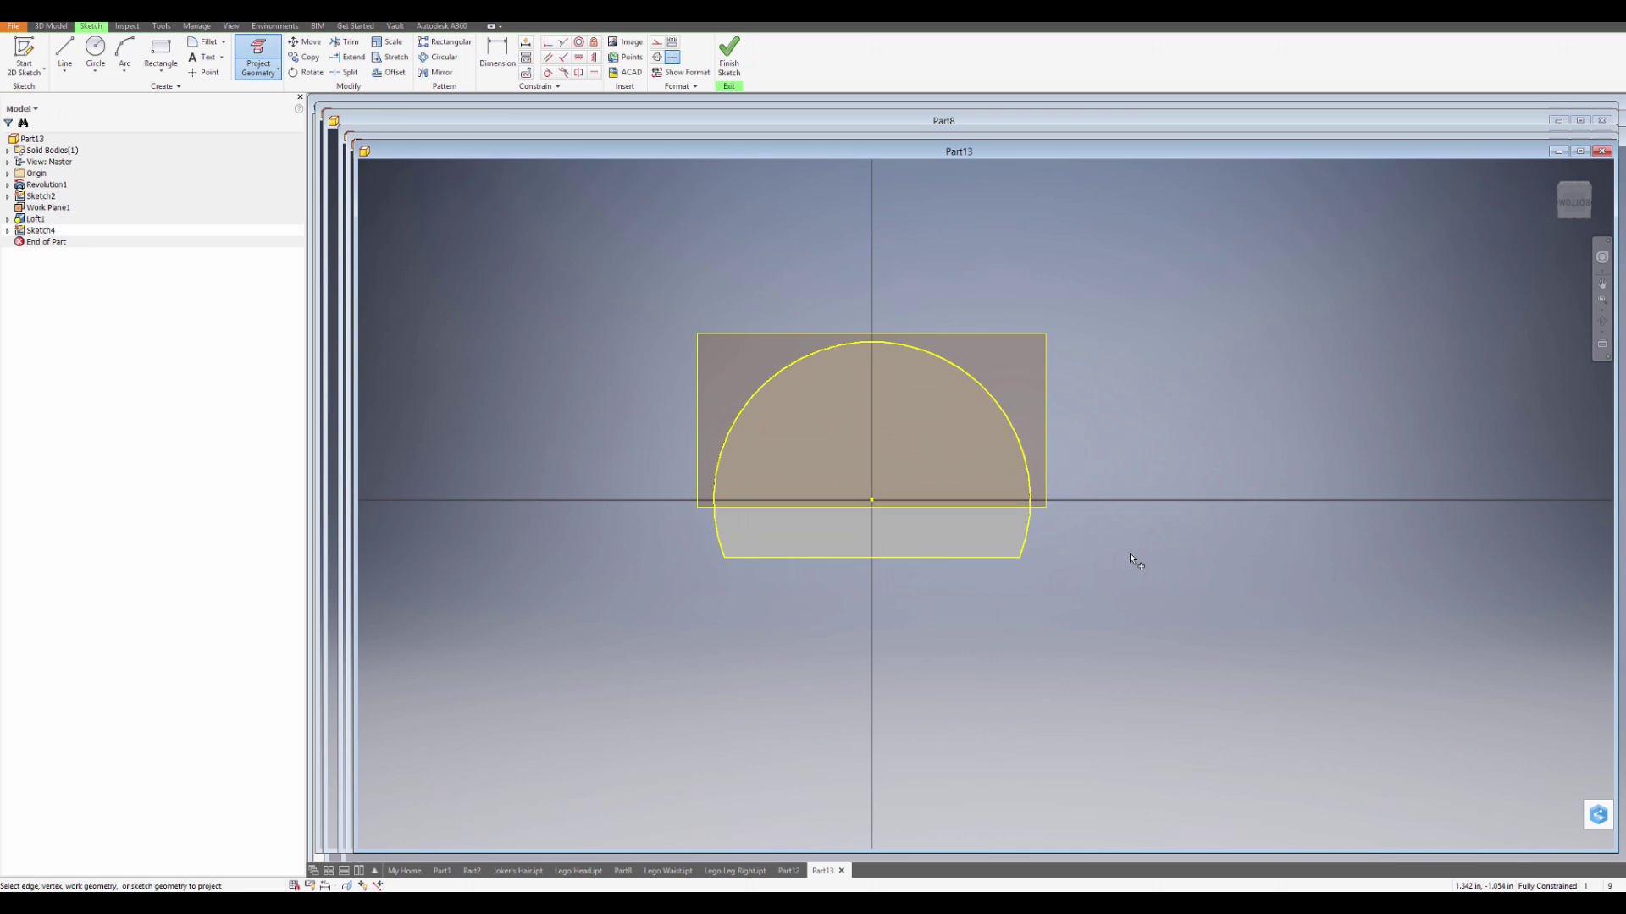
# - Draw a vertical line about 1.2 in long, about 0.19 in to the right of the projected outline
pyautogui.click(64, 53)
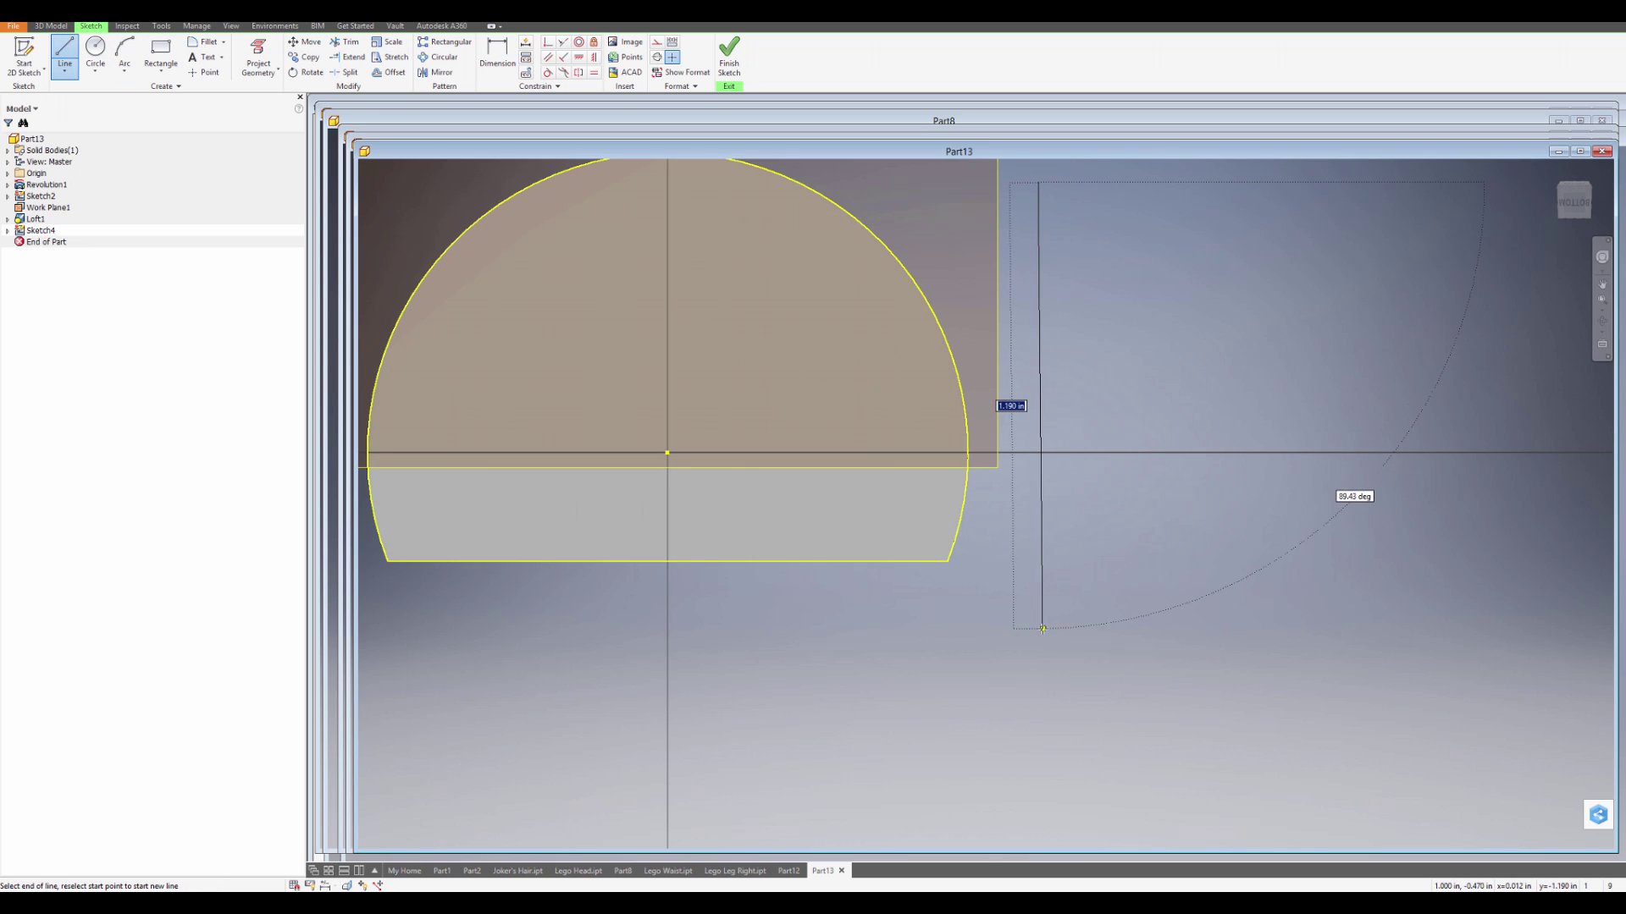
pyautogui.click(1038, 625)
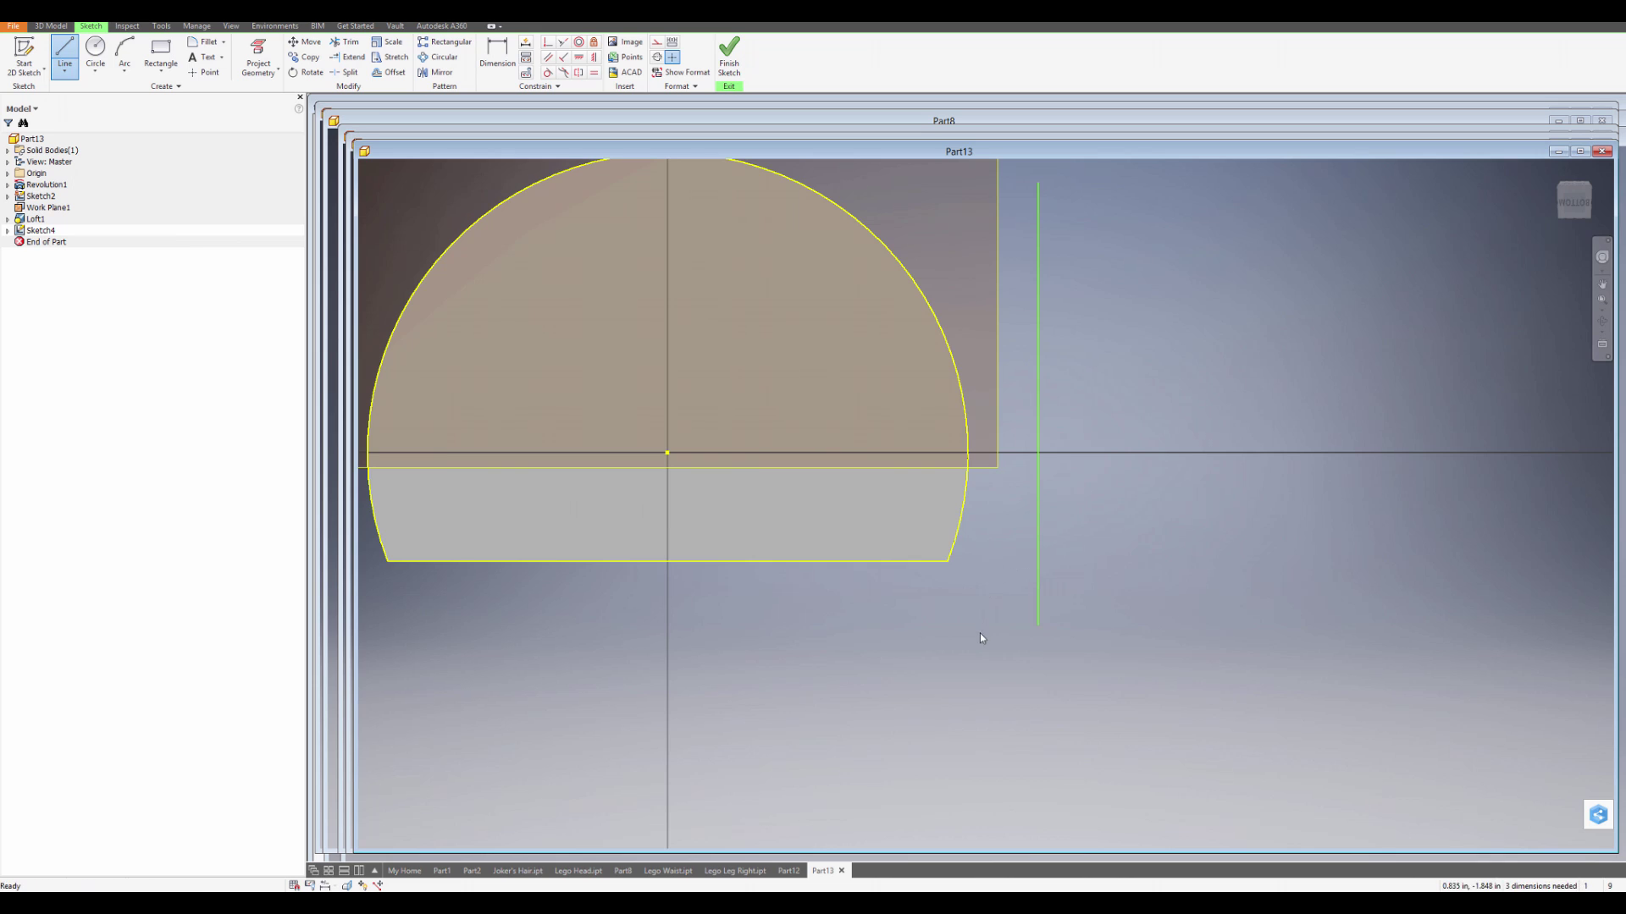
pyautogui.press('Escape')
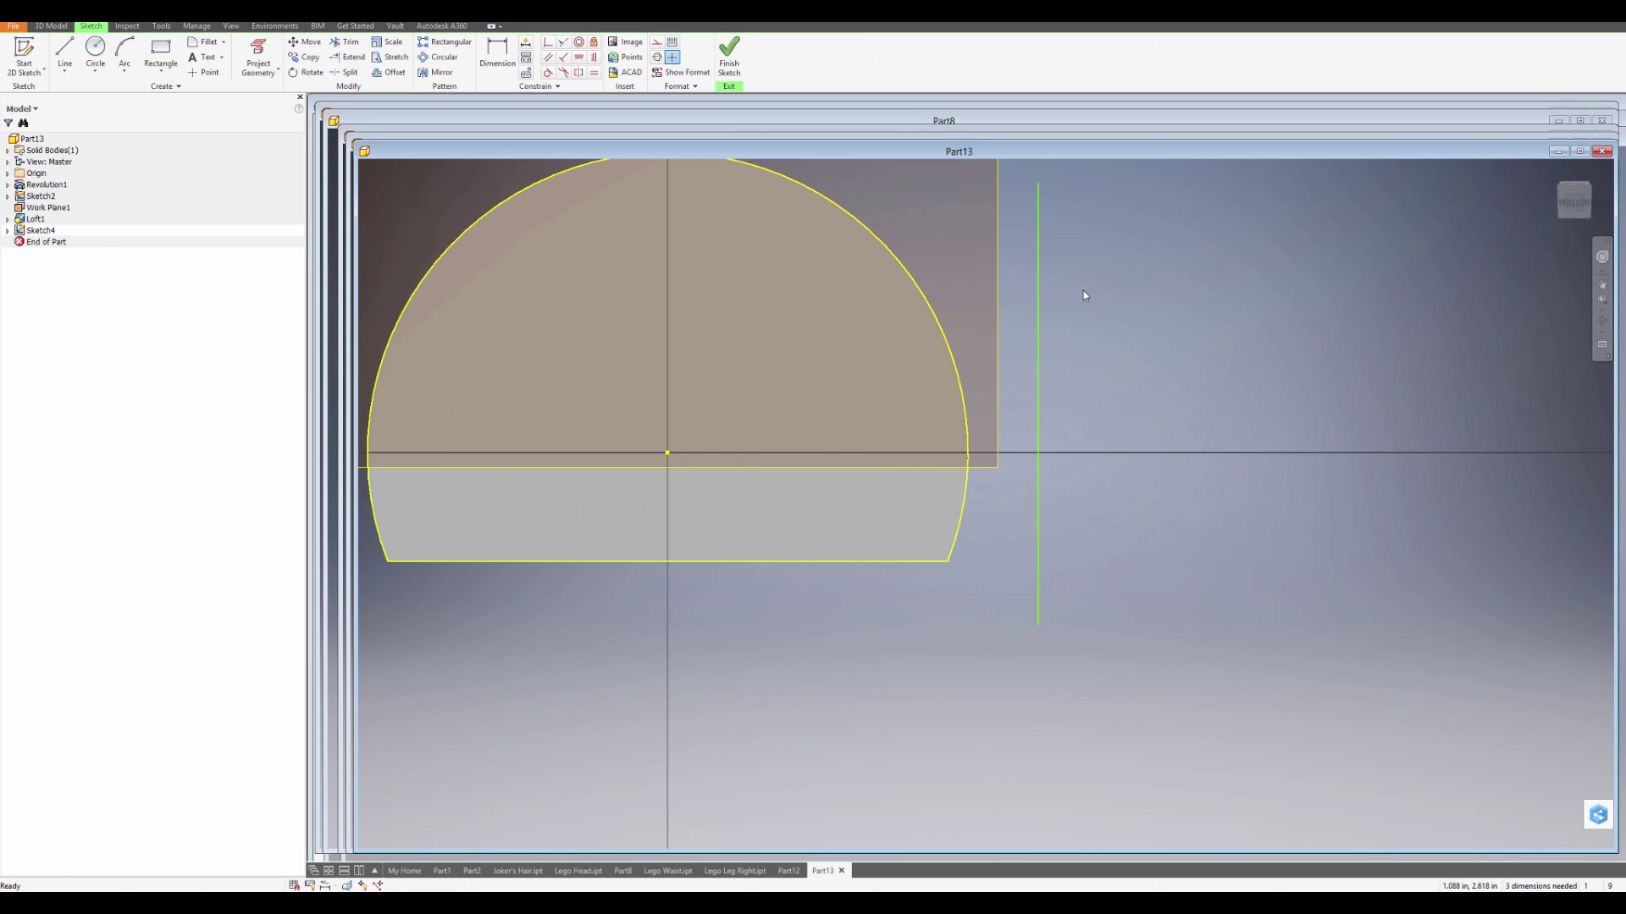
# - Place a sketch point on the arc's rightmost spot, where the horizontal axis crosses it
pyautogui.moveTo(1125, 488); pyautogui.dragTo(1170, 469, button='middle')
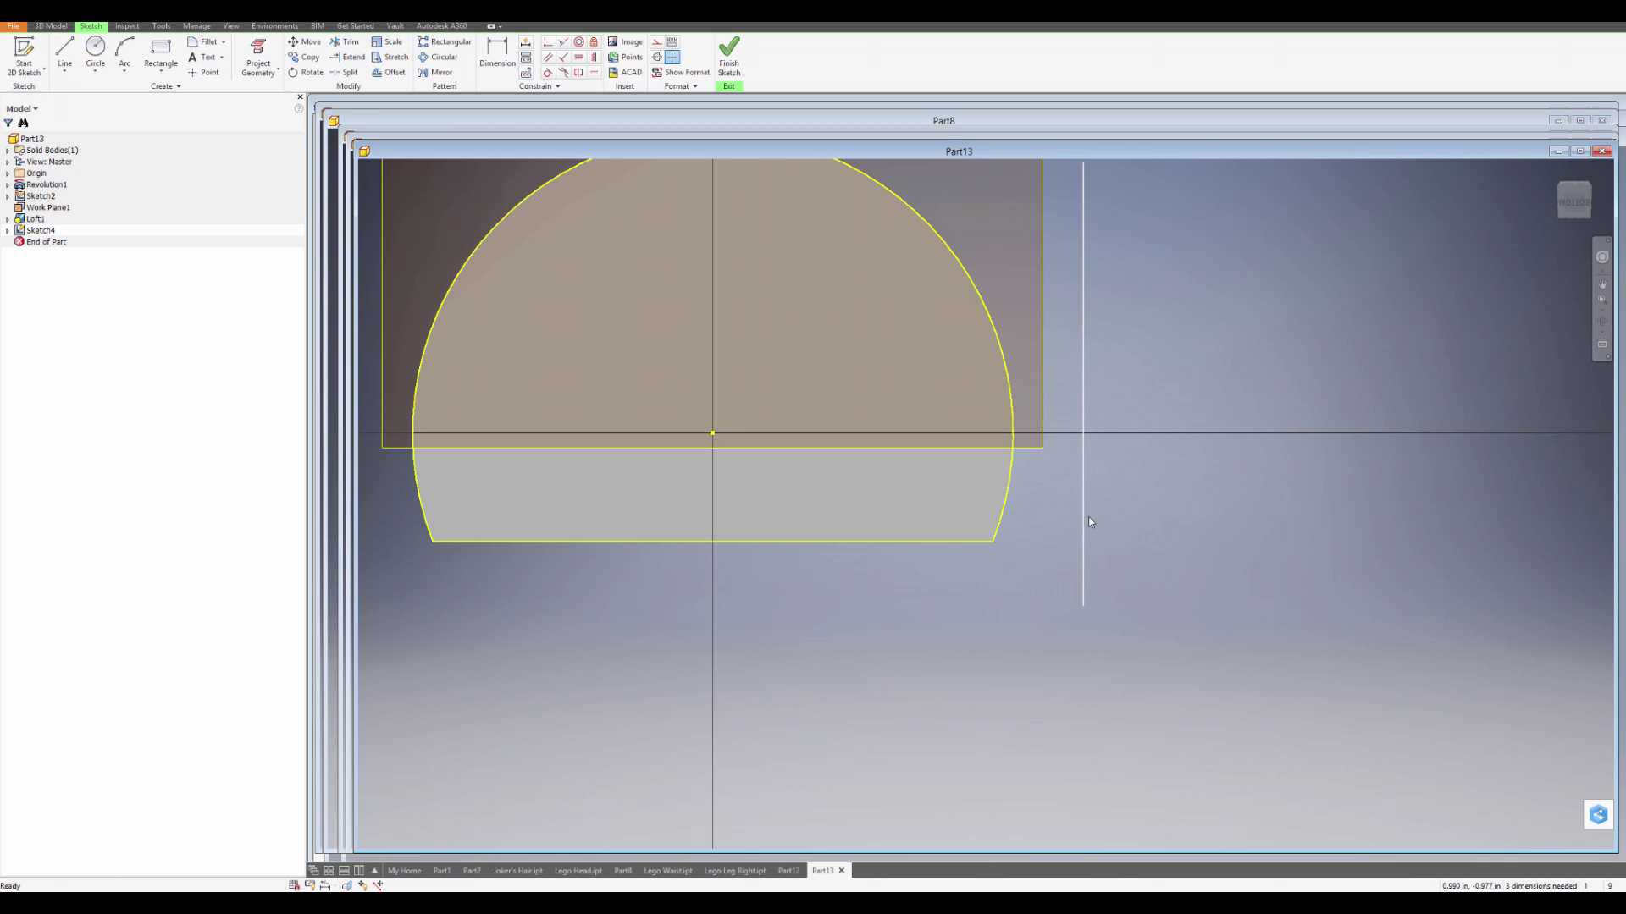
pyautogui.click(207, 72)
pyautogui.scroll(3, 1073, 470)
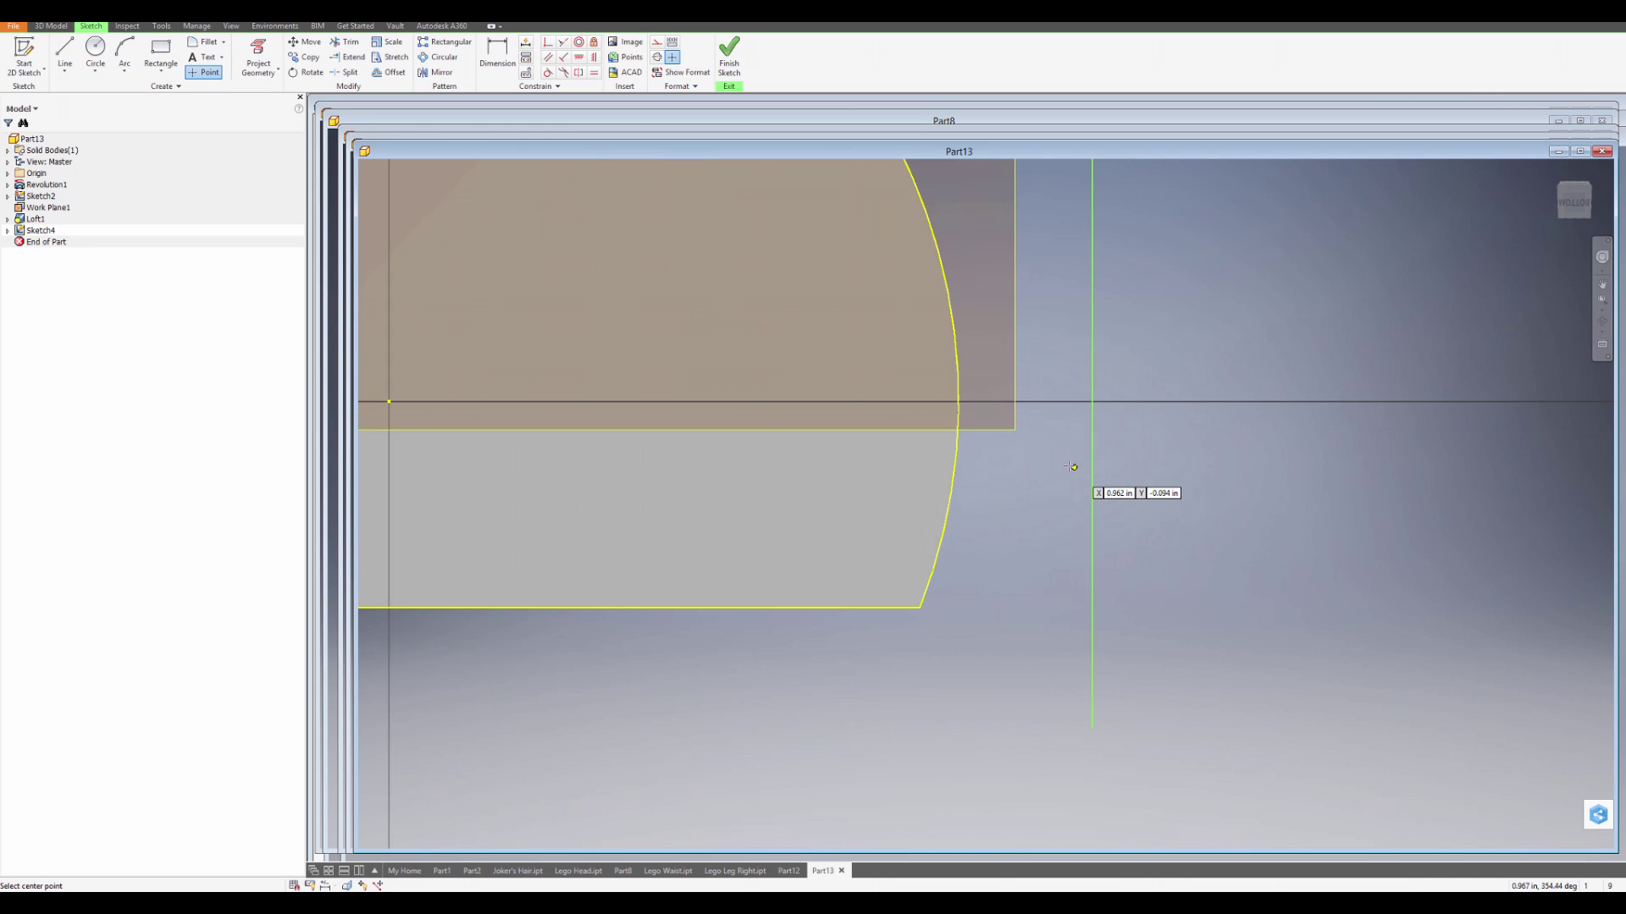
pyautogui.click(959, 400)
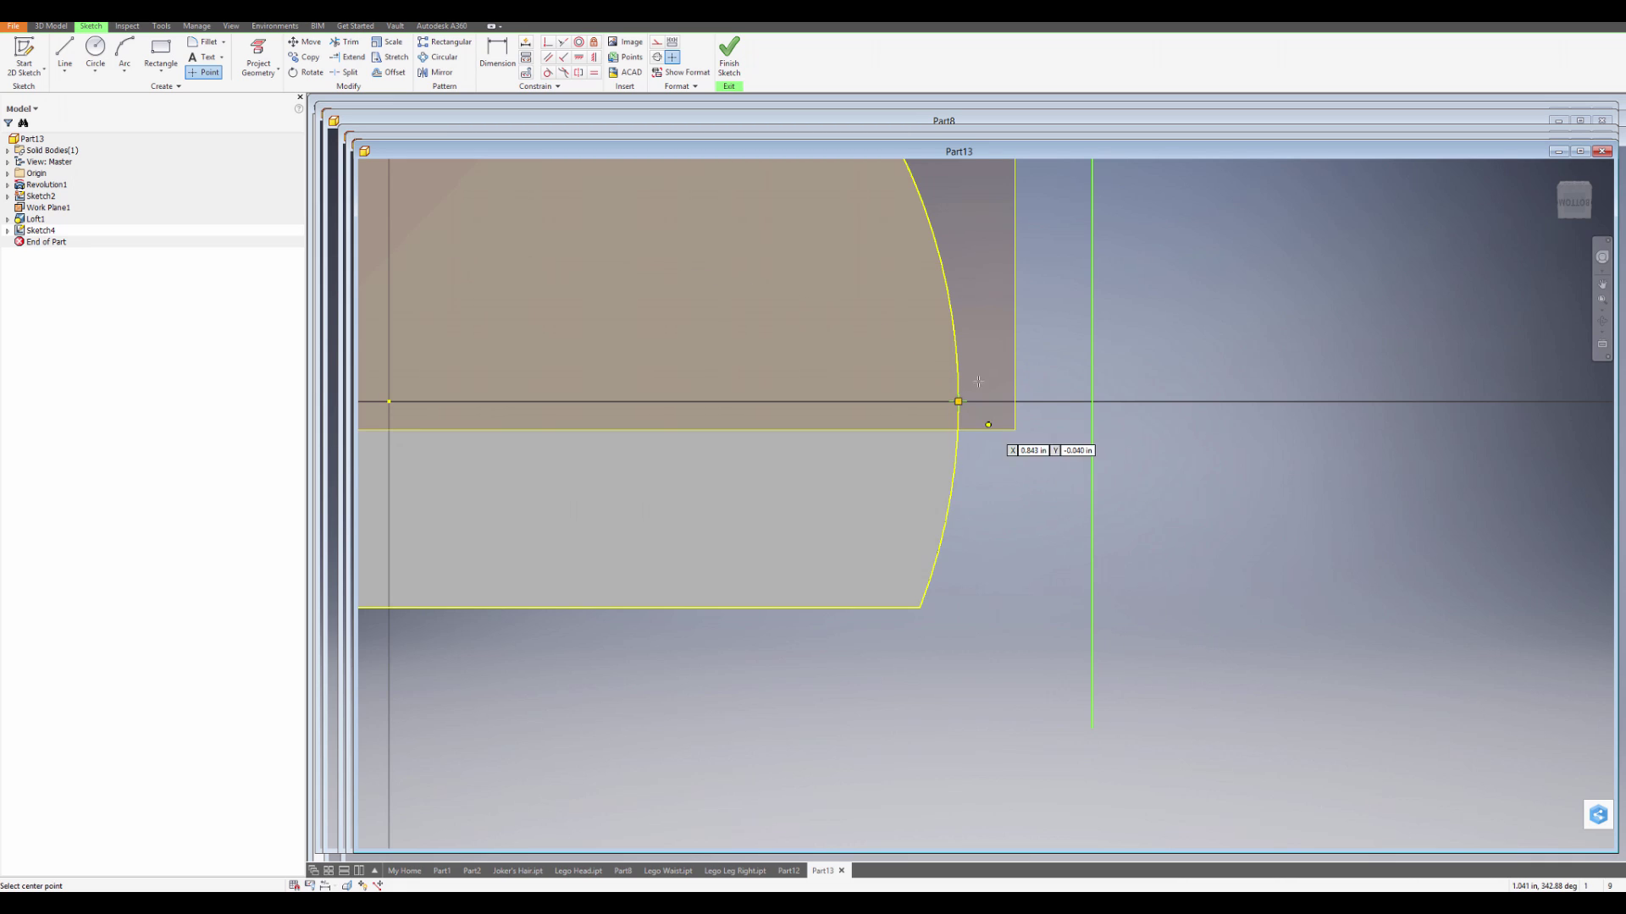
pyautogui.scroll(2, 970, 408)
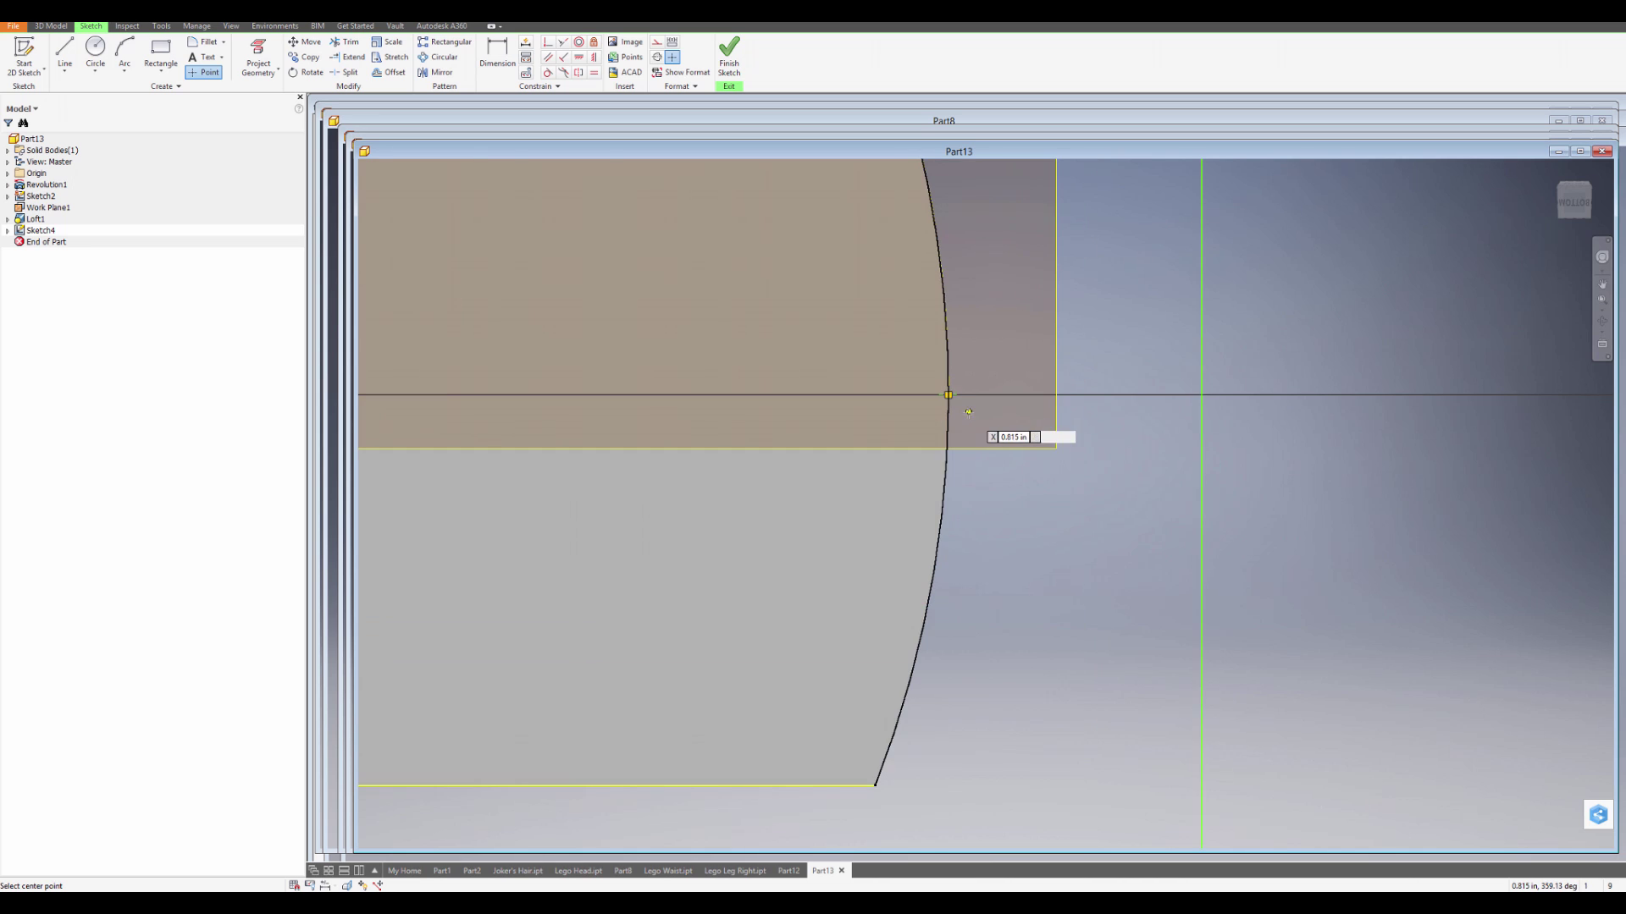
# - Dimension the vertical line's distance from the sketch point on the arc as 0 in
pyautogui.scroll(-3, 973, 419)
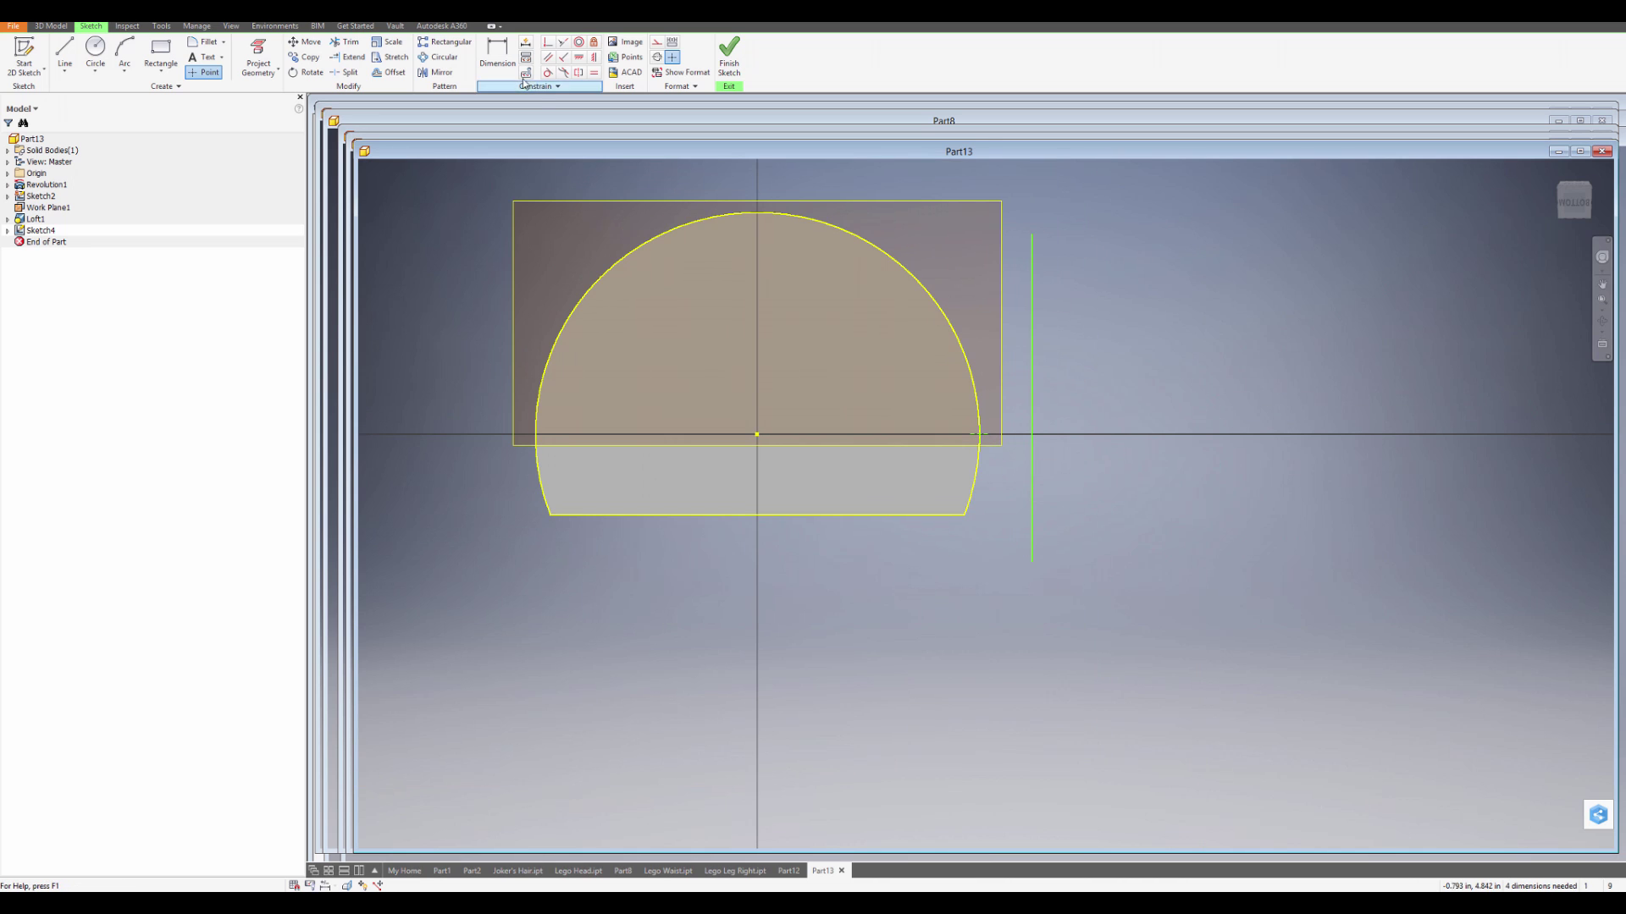
pyautogui.press('d')
pyautogui.click(1033, 262)
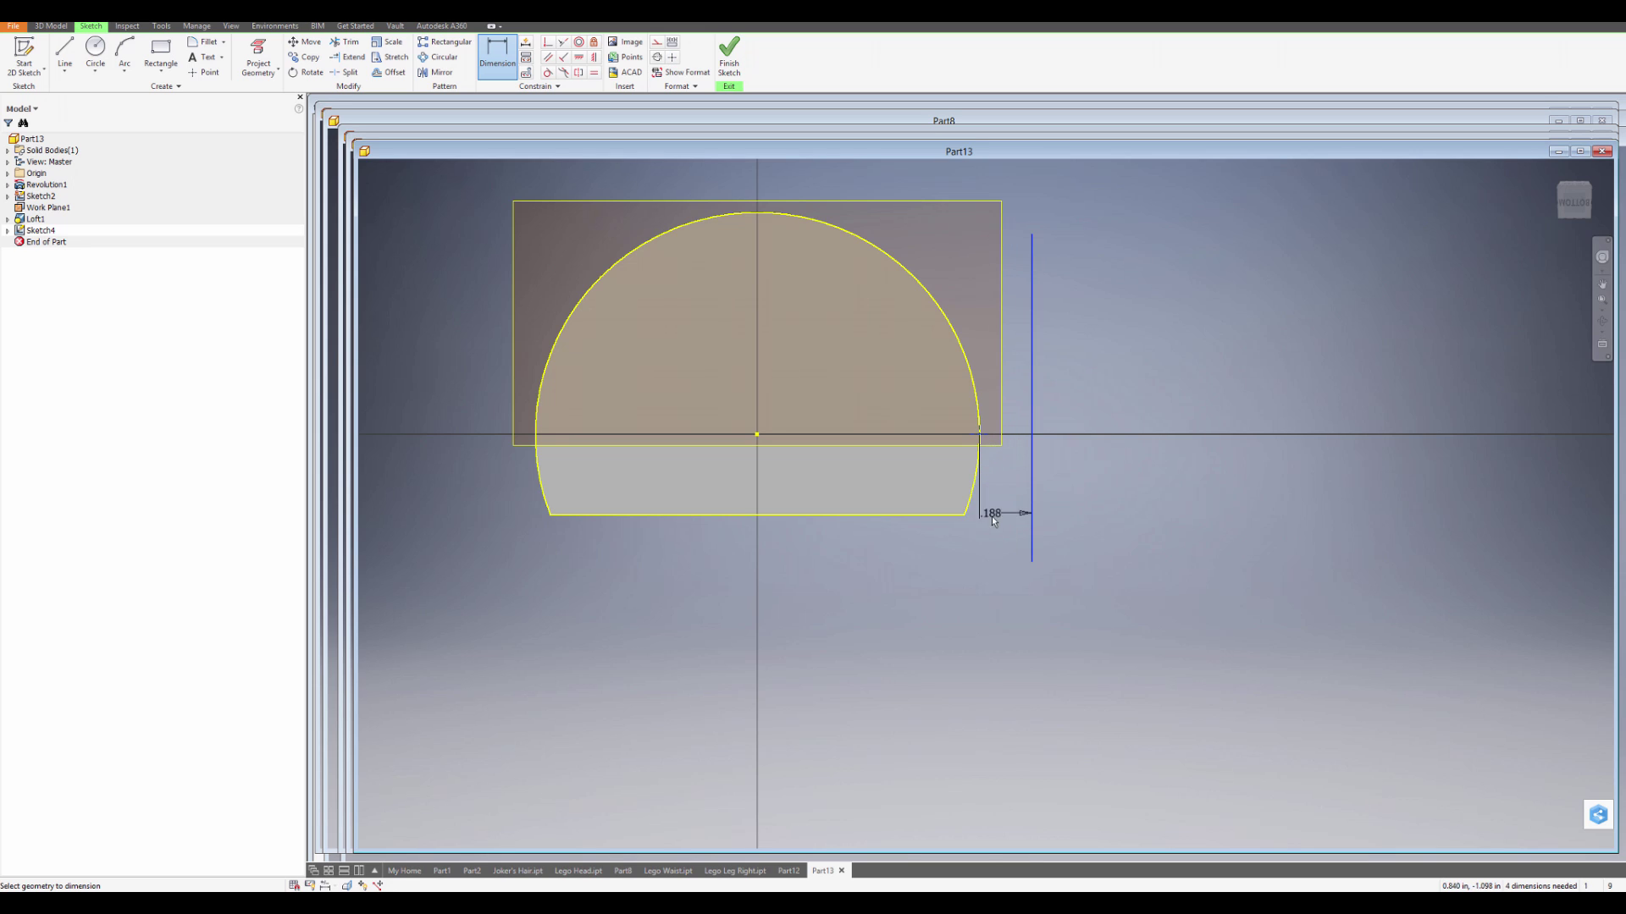
pyautogui.click(995, 583)
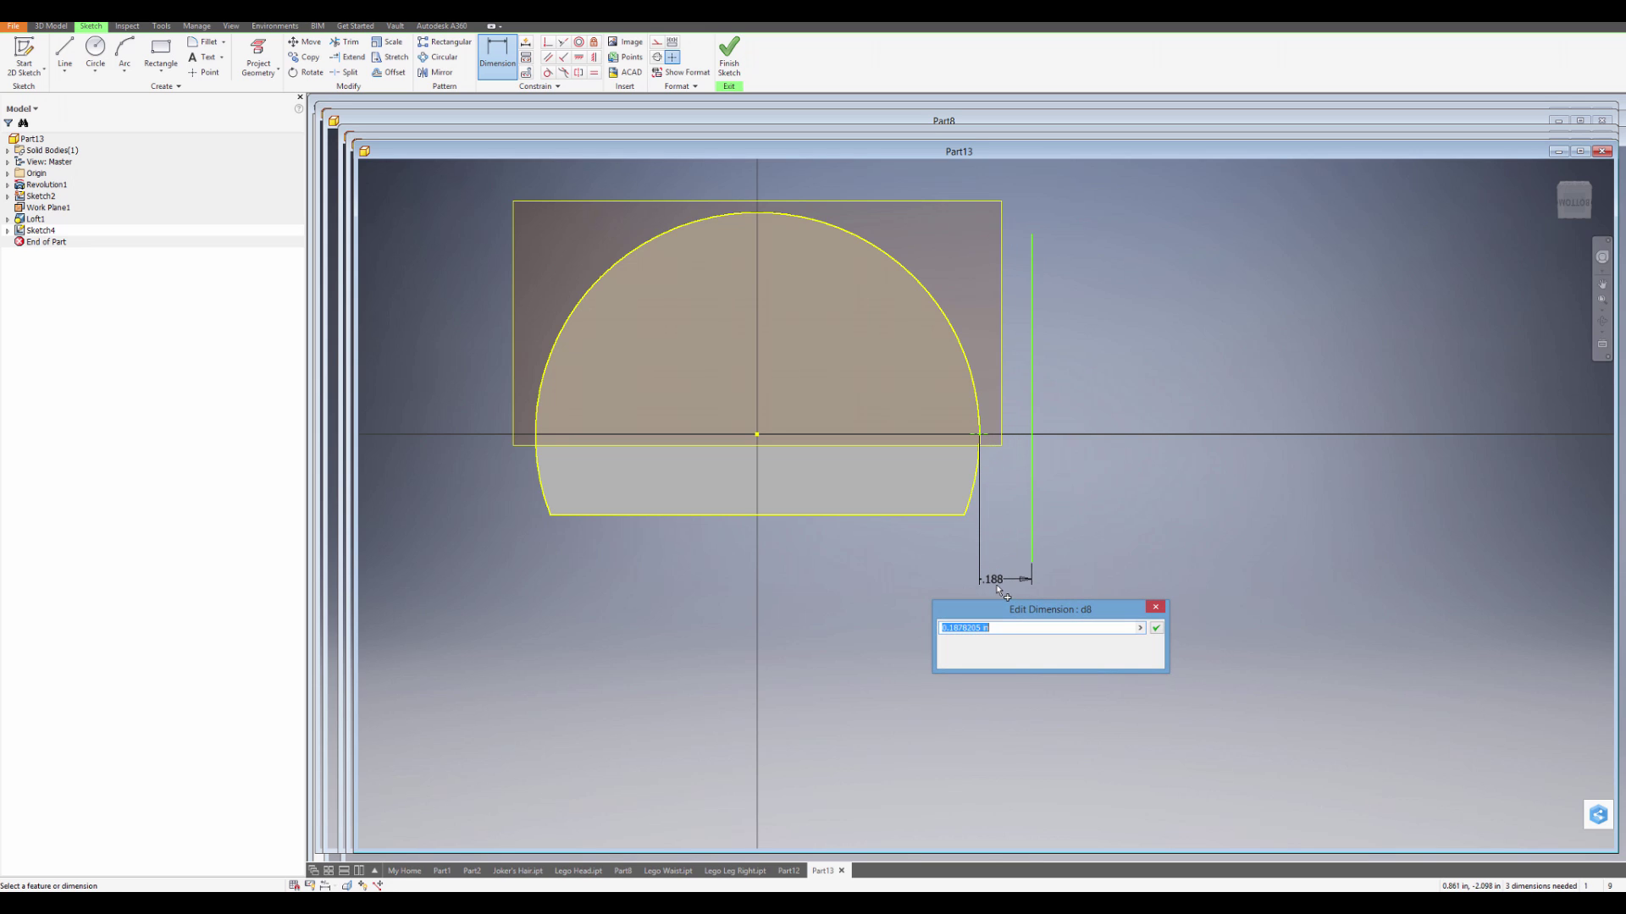
pyautogui.write('0')
pyautogui.click(1156, 628)
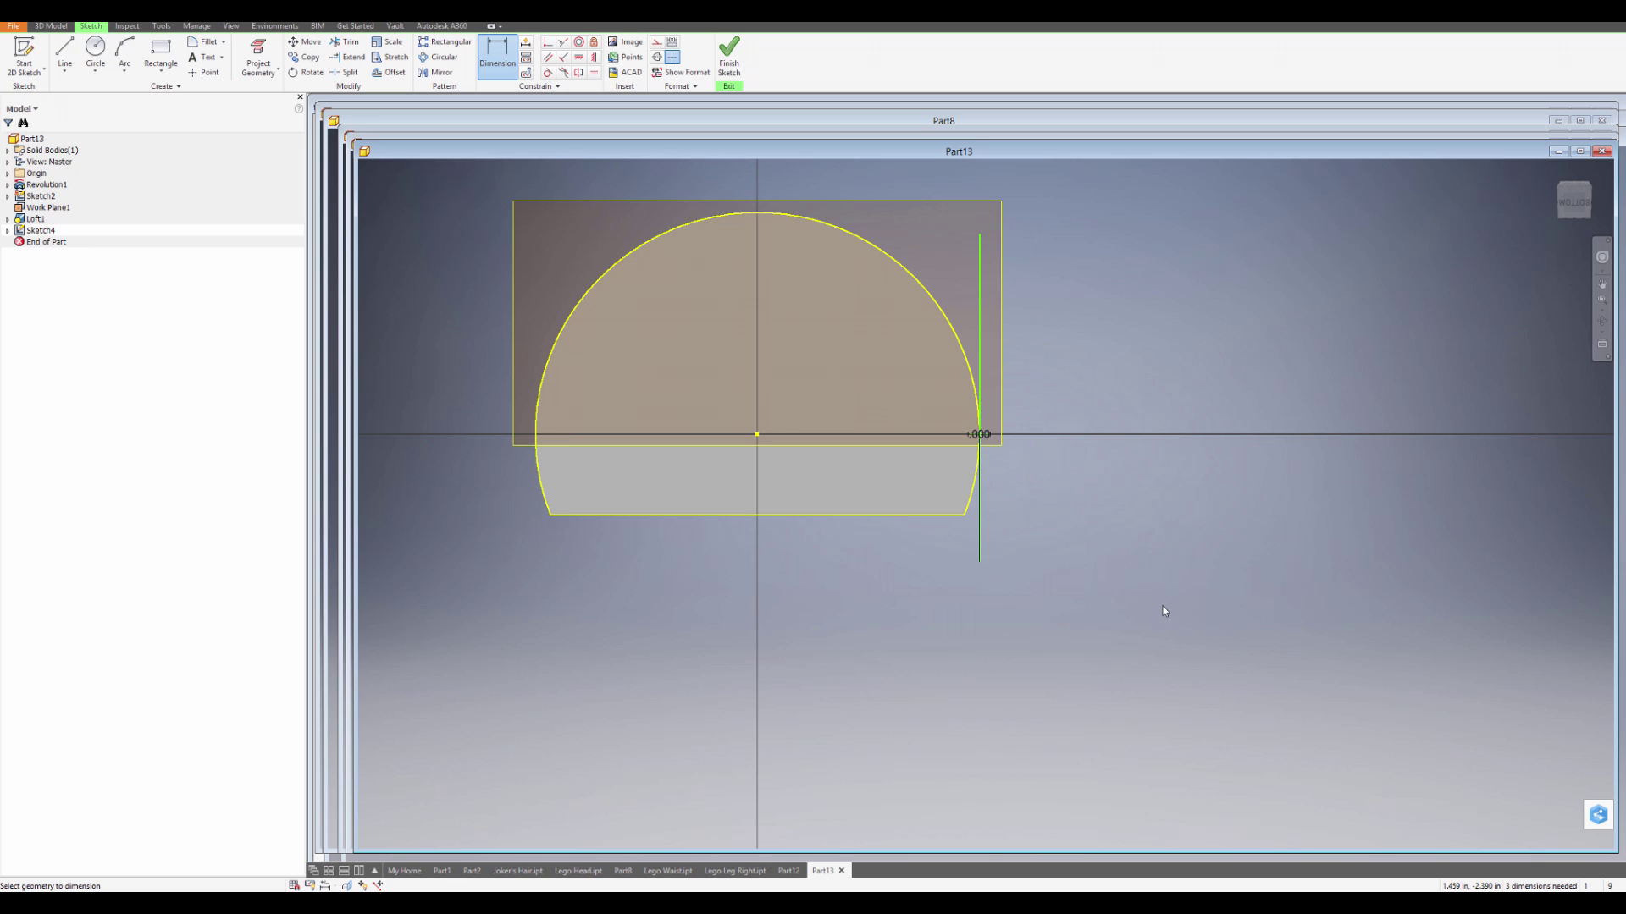
# - Finish the sketch and start a Revolve of the bottom-face profile about the vertical line beside the arc
pyautogui.press('F6')
pyautogui.click(729, 53)
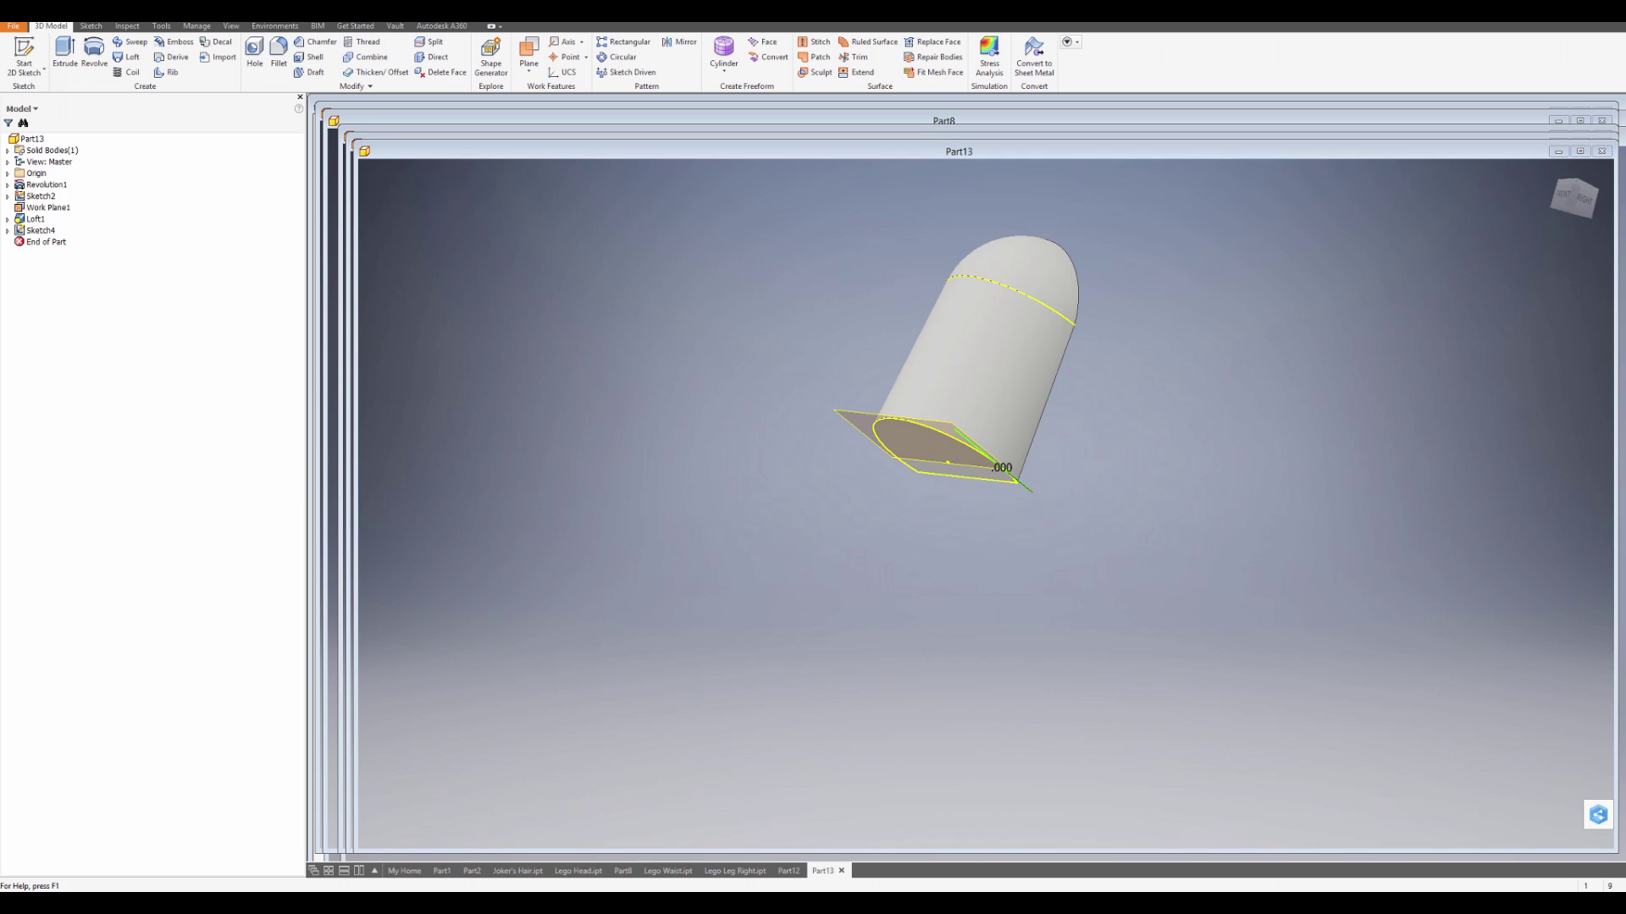
pyautogui.click(94, 52)
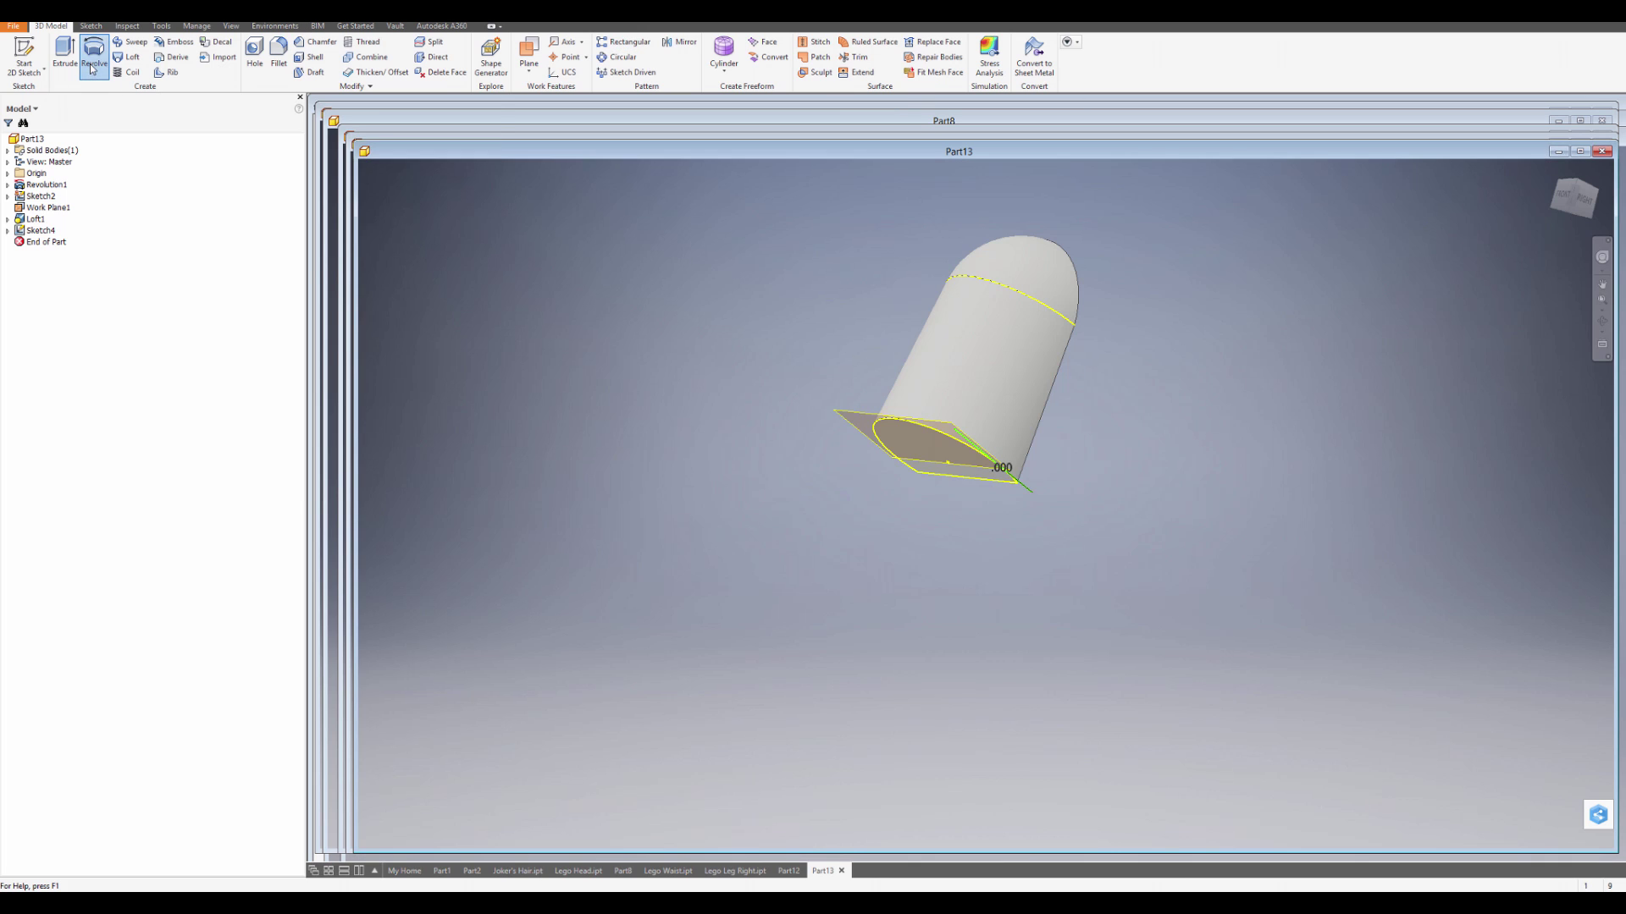
pyautogui.click(911, 444)
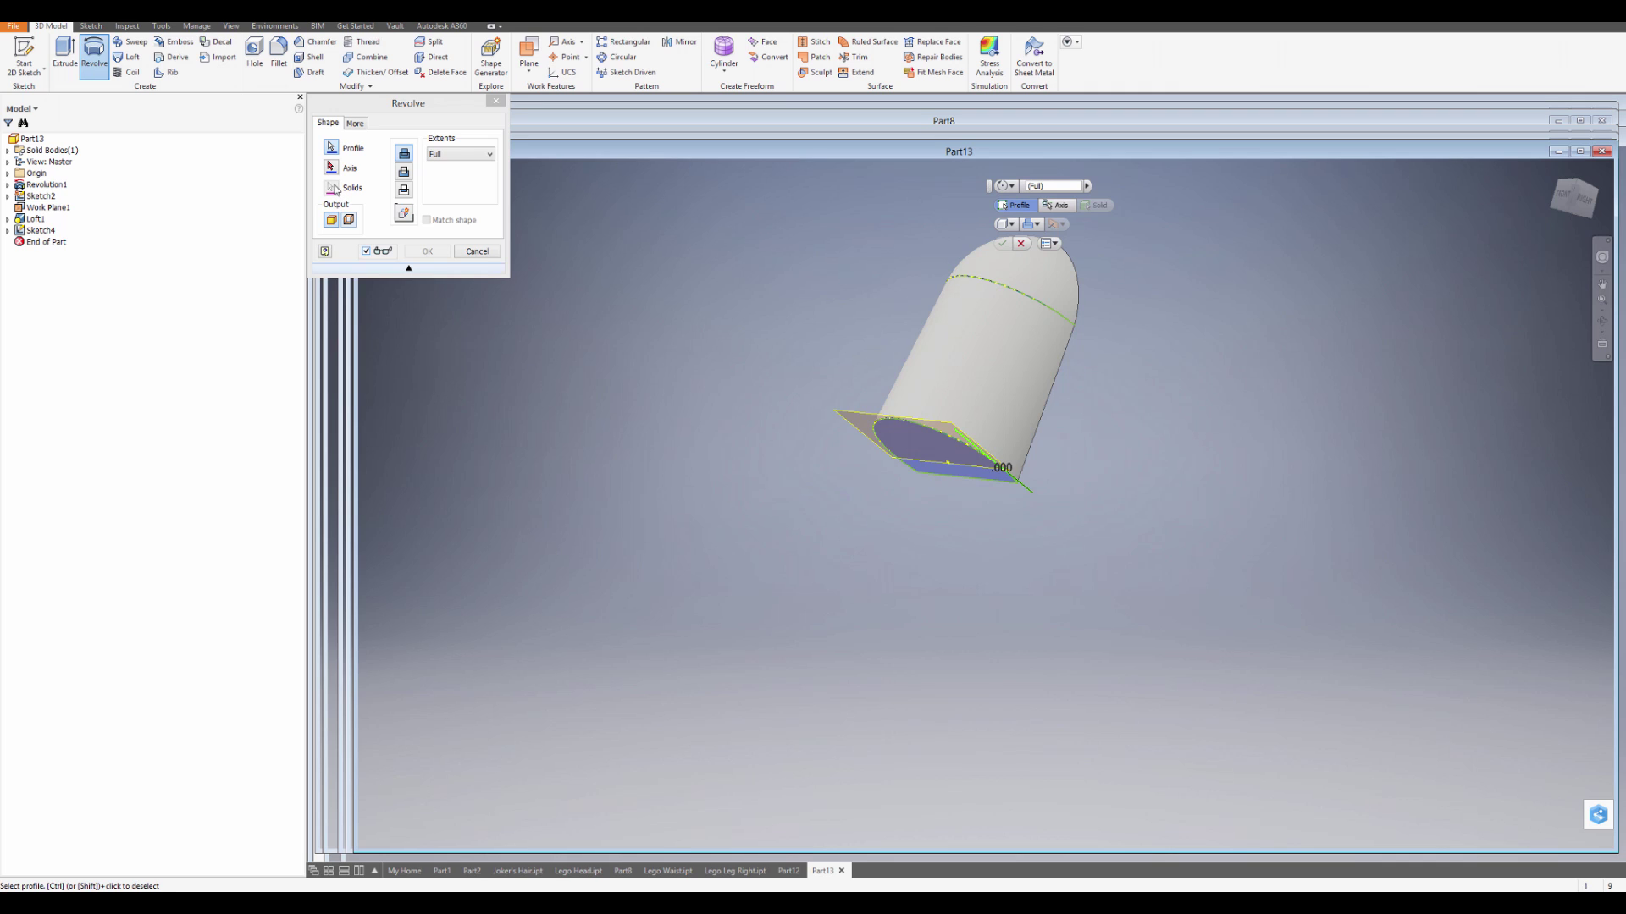
pyautogui.click(331, 167)
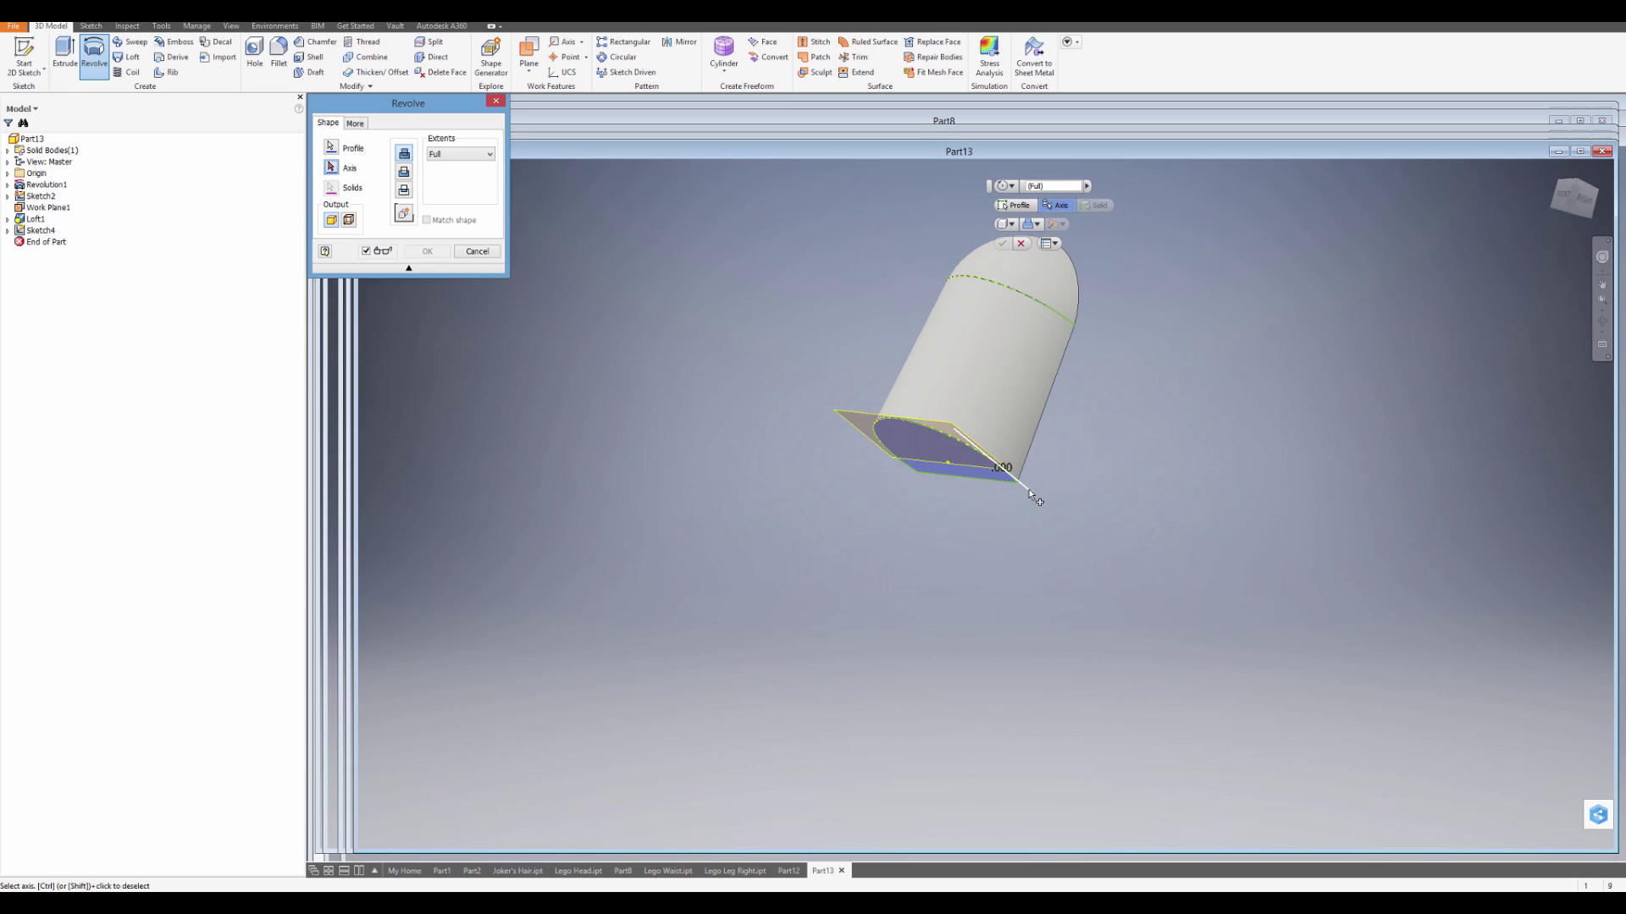
pyautogui.click(1029, 491)
pyautogui.keyDown('shift'); pyautogui.moveTo(1095, 601); pyautogui.dragTo(1040, 606, button='middle'); pyautogui.keyUp('shift')
# - Limit the revolve to an angle of 45 degrees and create it
pyautogui.click(466, 160)
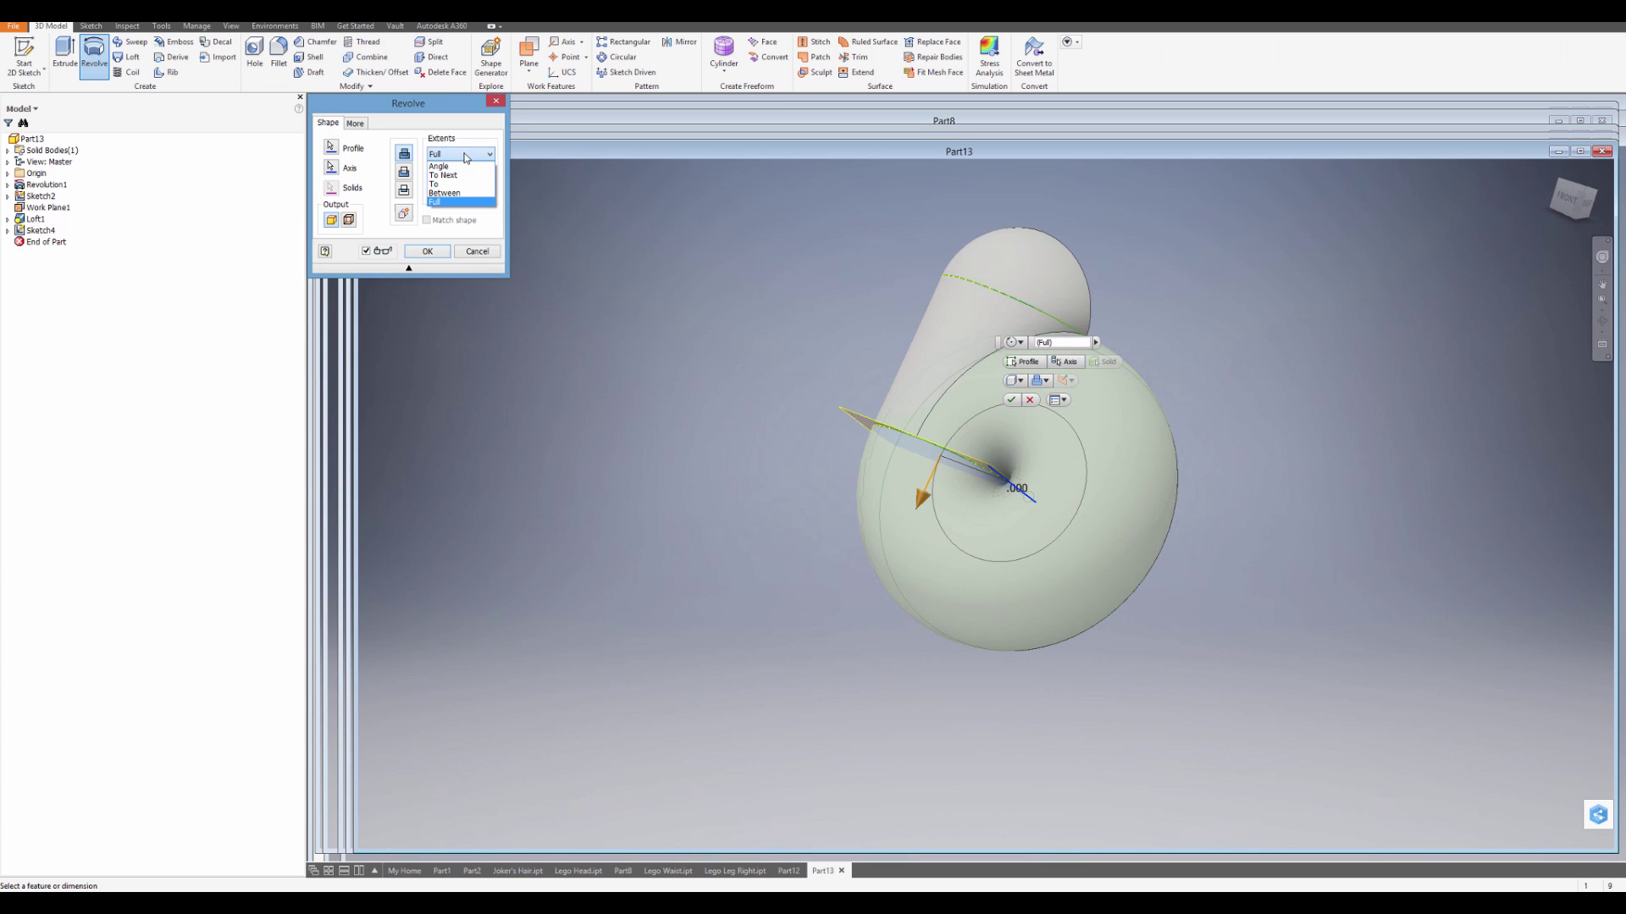
pyautogui.click(446, 167)
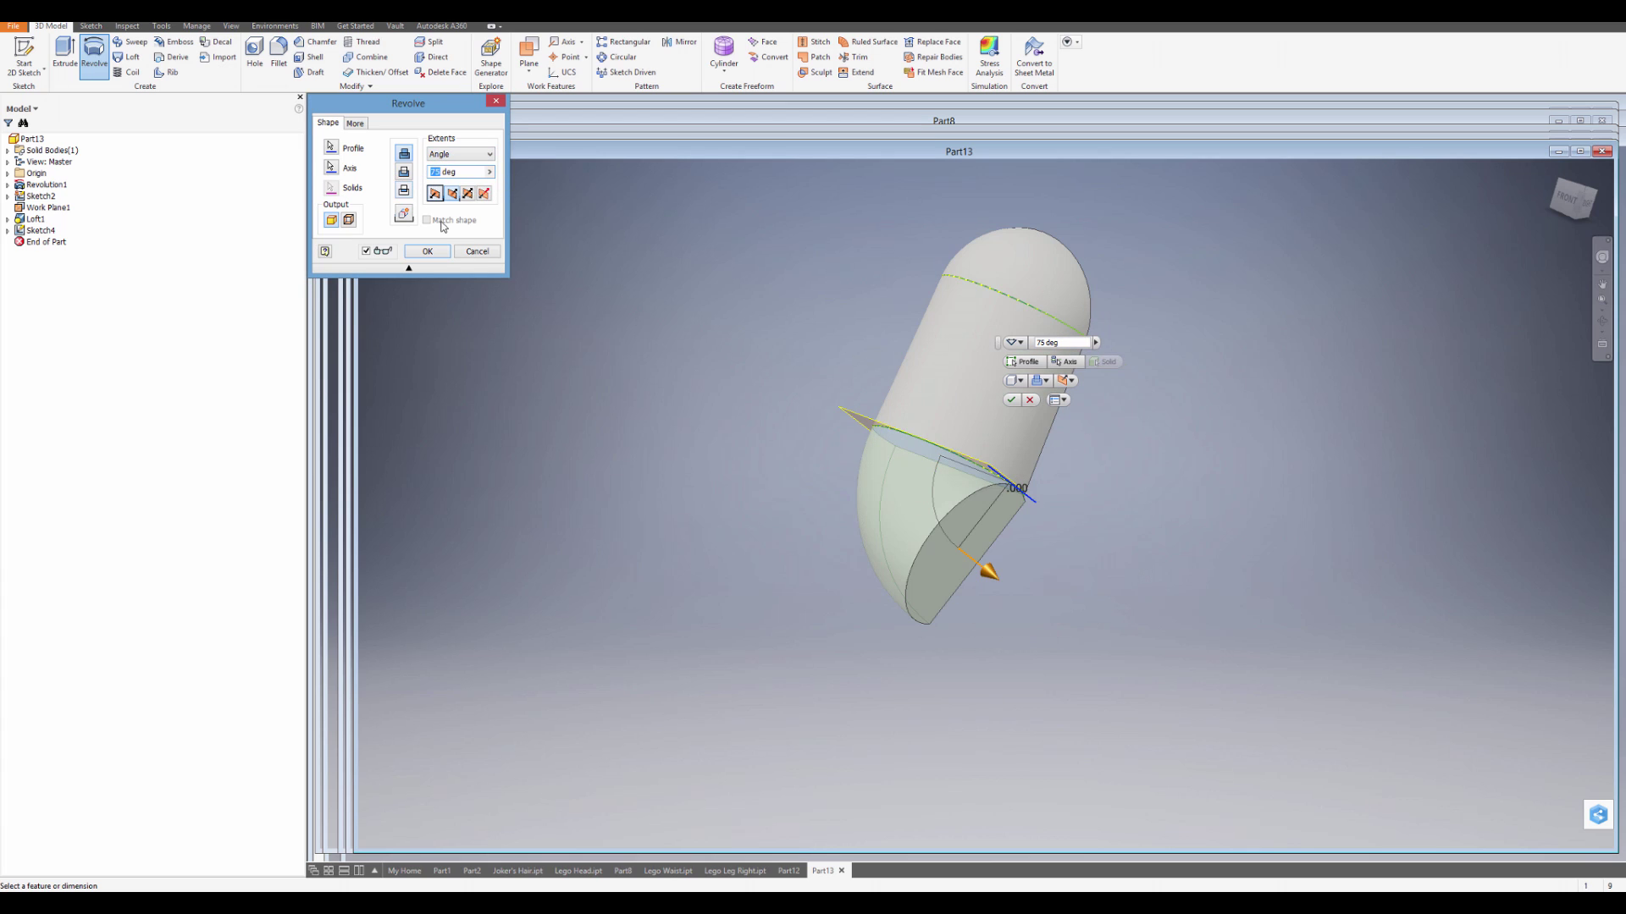
pyautogui.write('45')
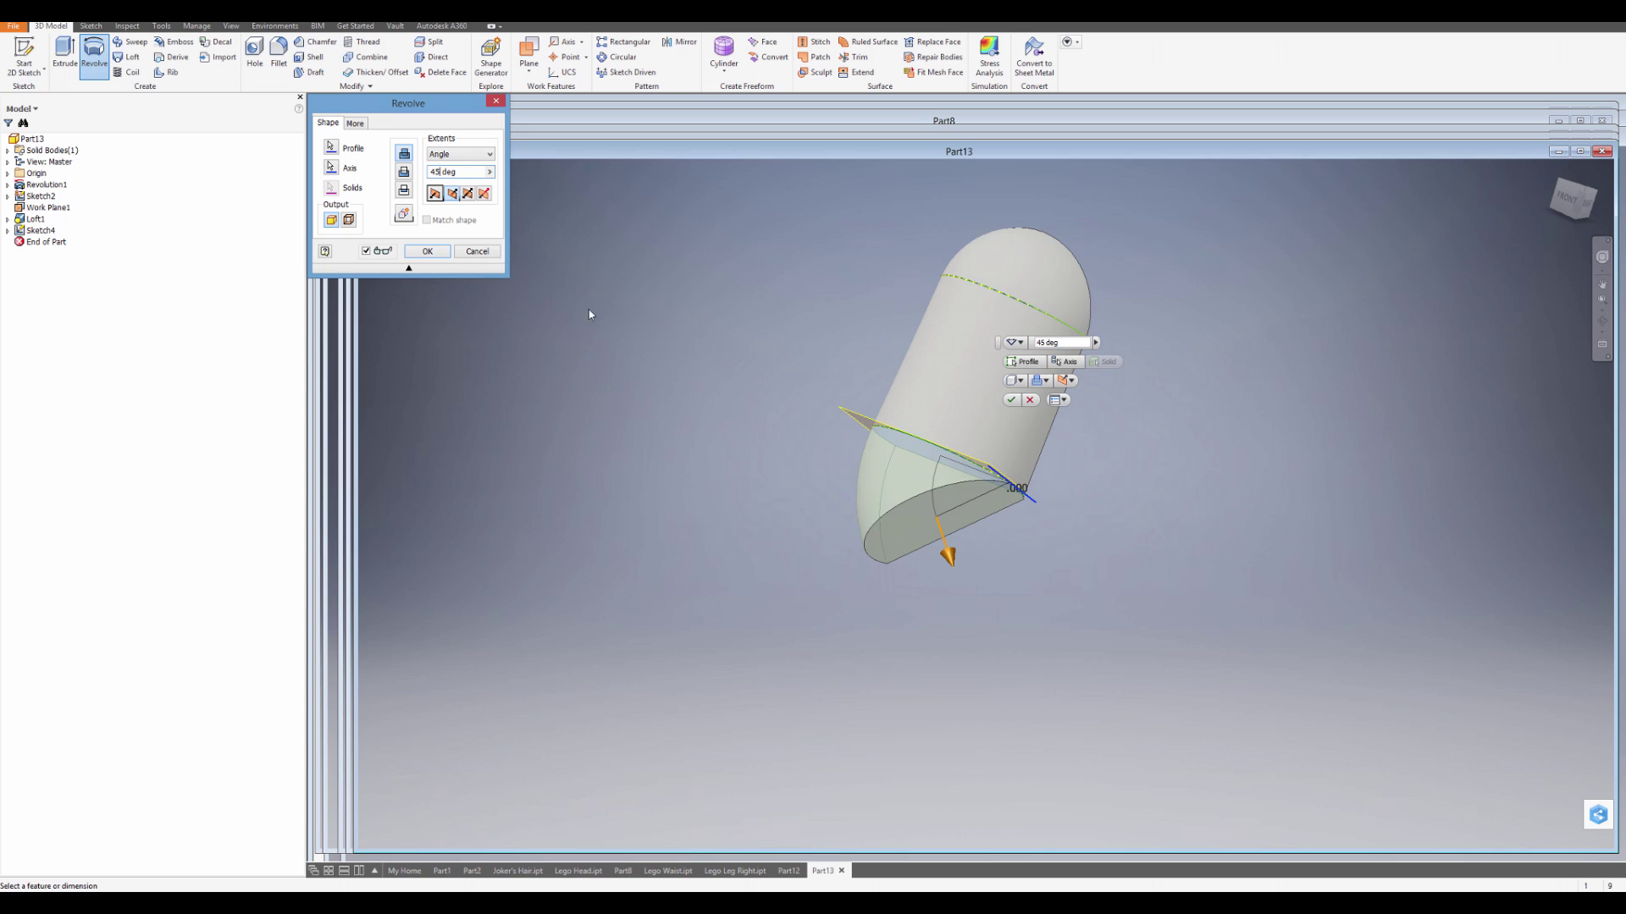
pyautogui.keyDown('shift'); pyautogui.moveTo(804, 460); pyautogui.dragTo(851, 457, button='middle'); pyautogui.keyUp('shift')
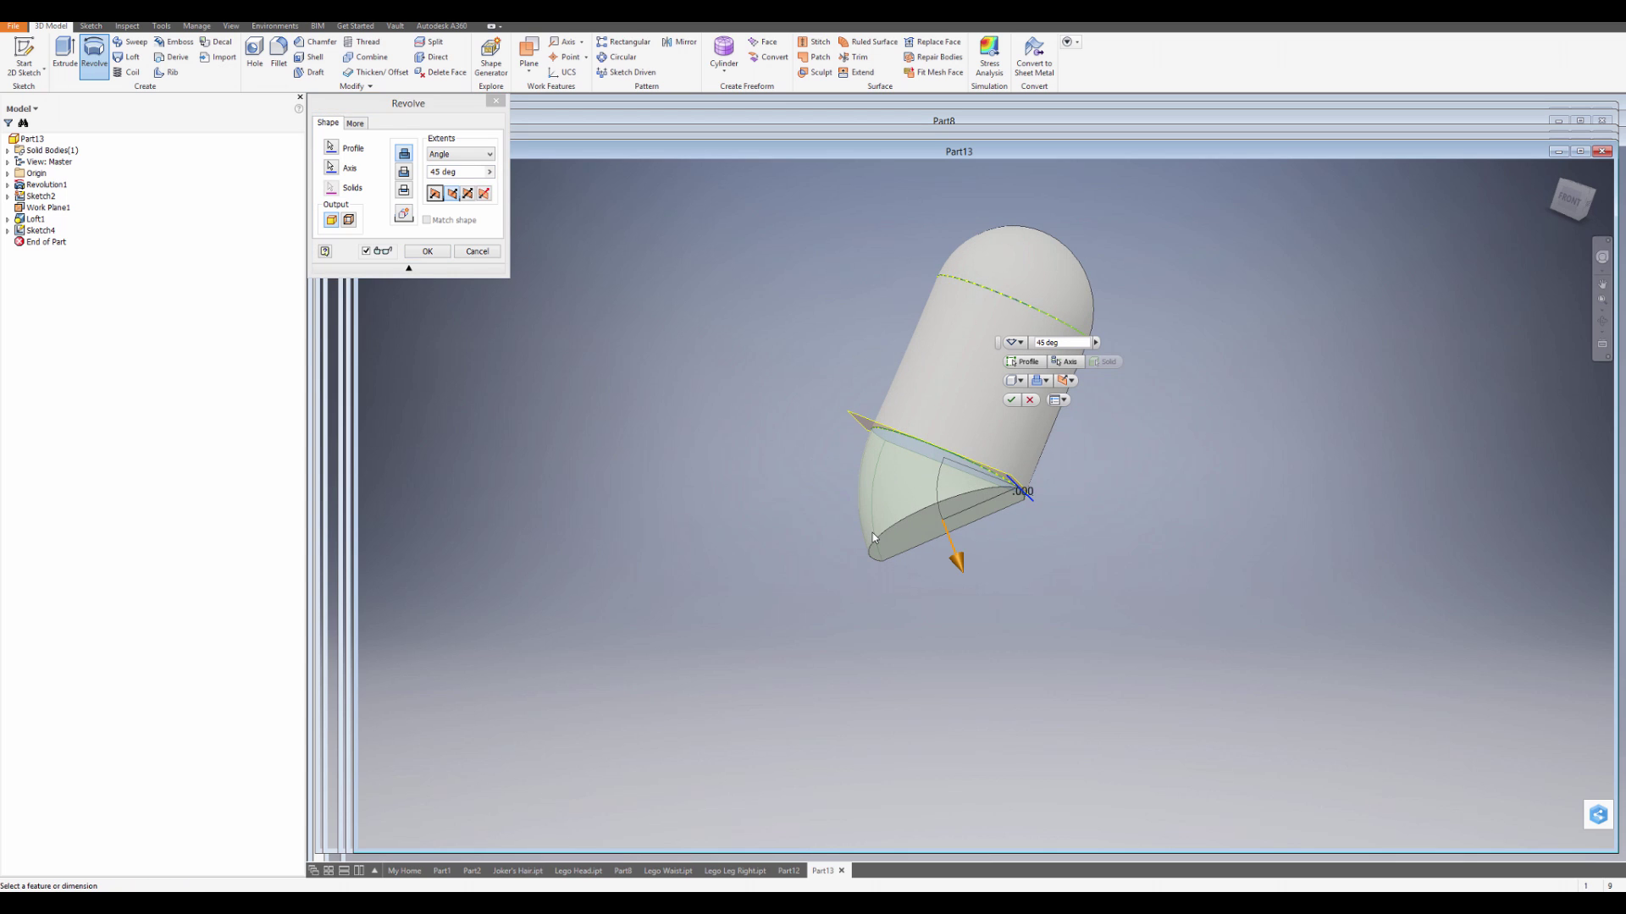
pyautogui.click(425, 252)
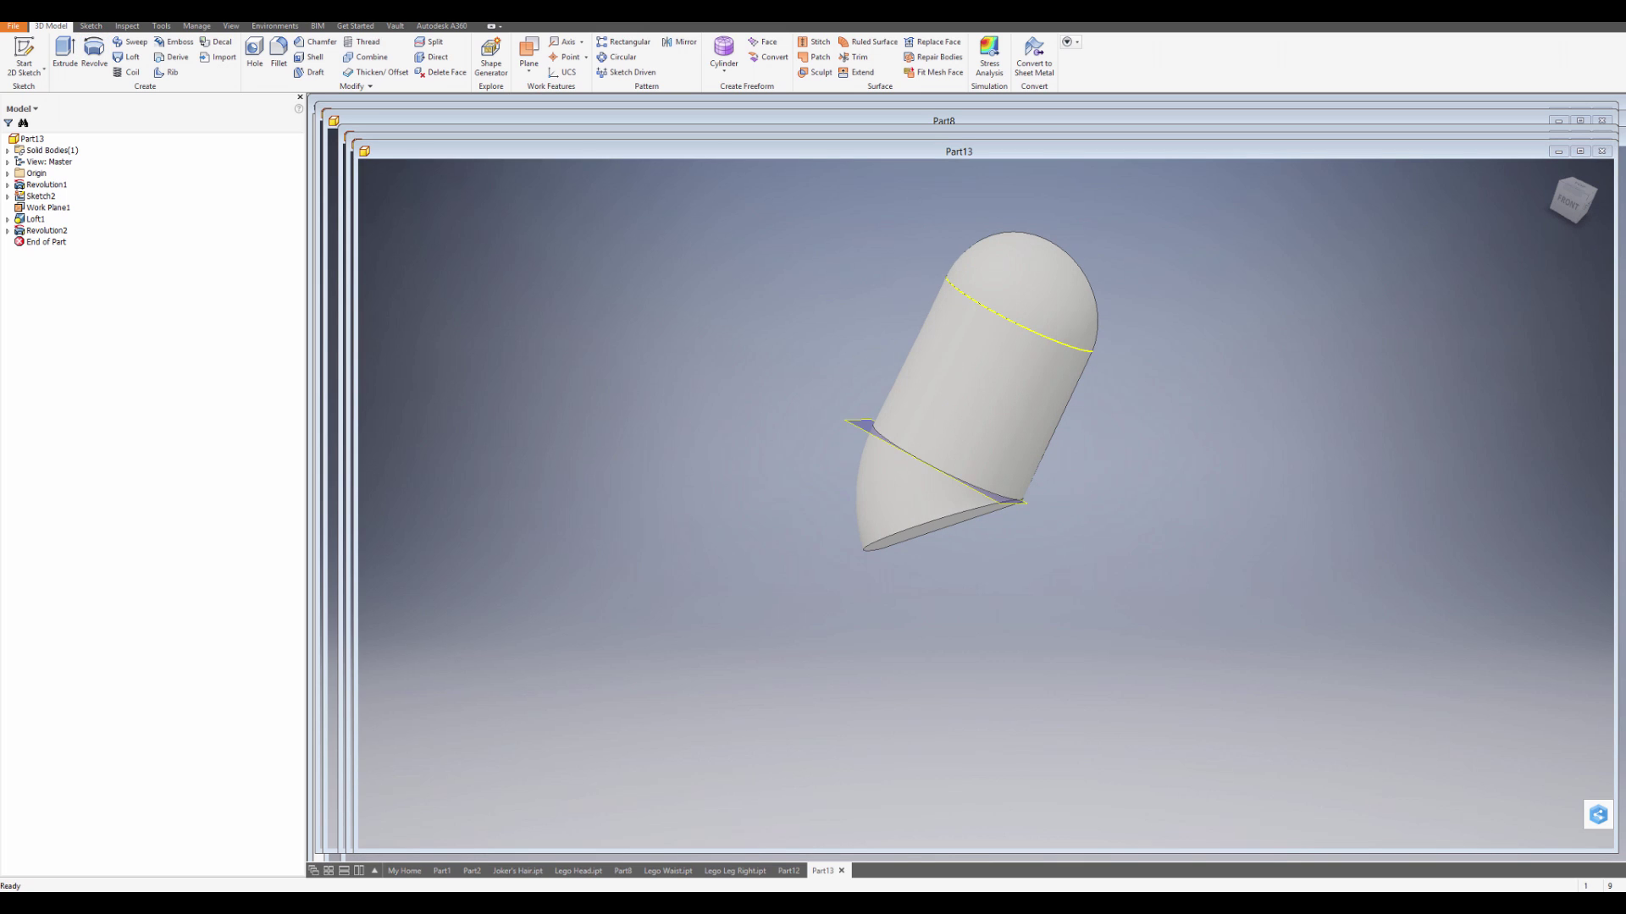
# - Try to project the outline of the revolve's flat end face into a sketch on it, and leave that sketch
pyautogui.keyDown('shift'); pyautogui.moveTo(1074, 242); pyautogui.dragTo(1092, 219, button='middle'); pyautogui.keyUp('shift')
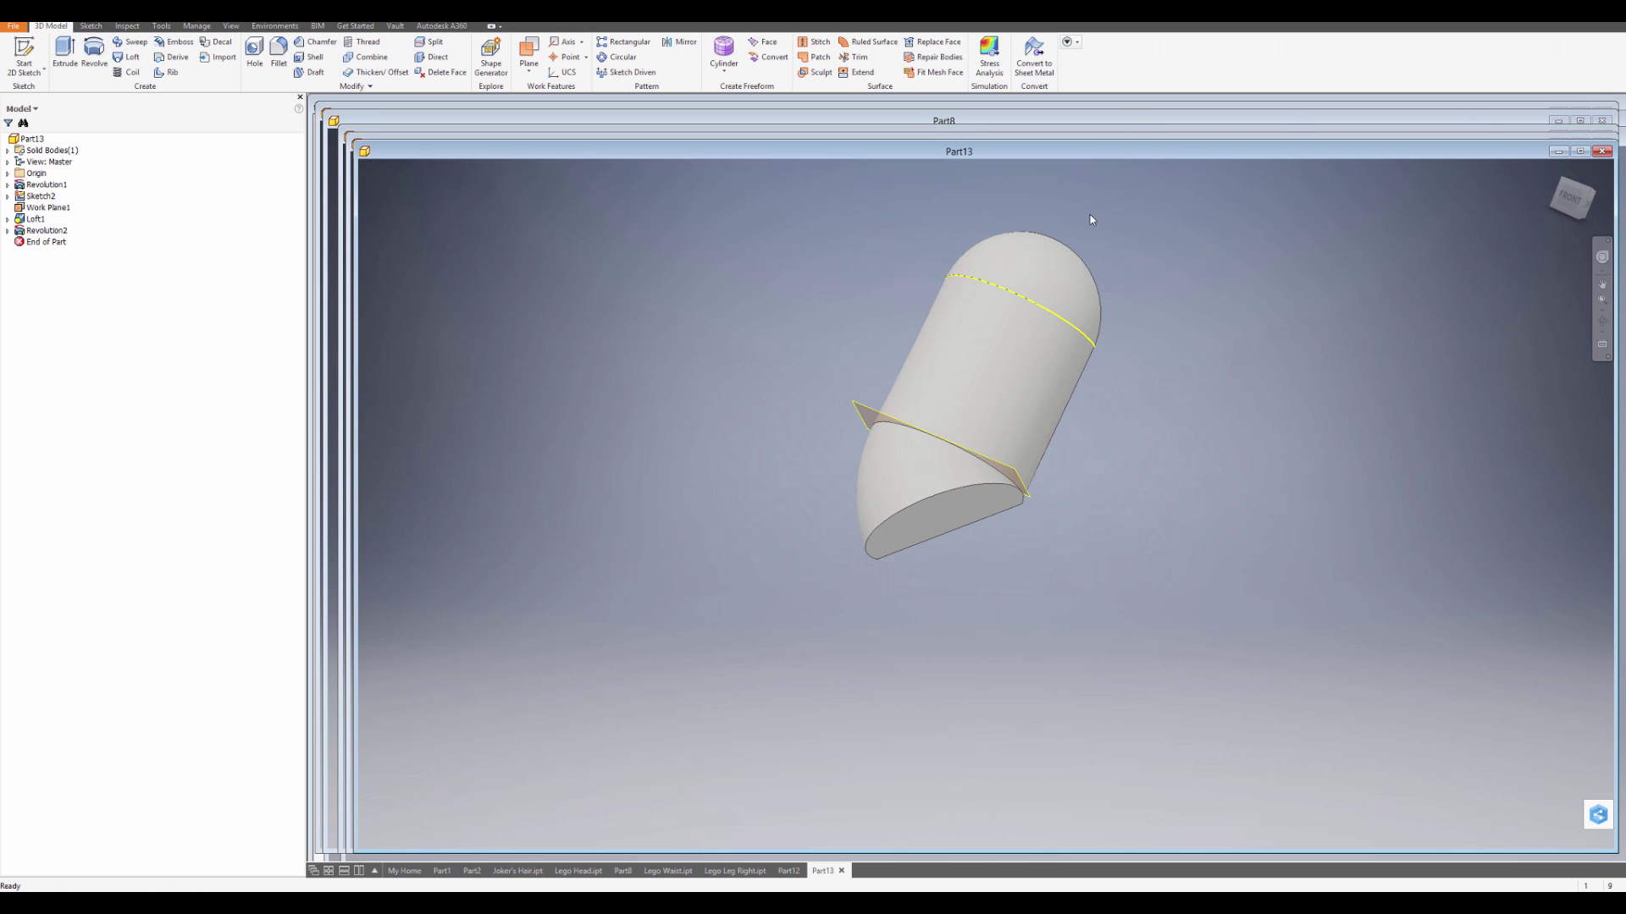
pyautogui.click(24, 59)
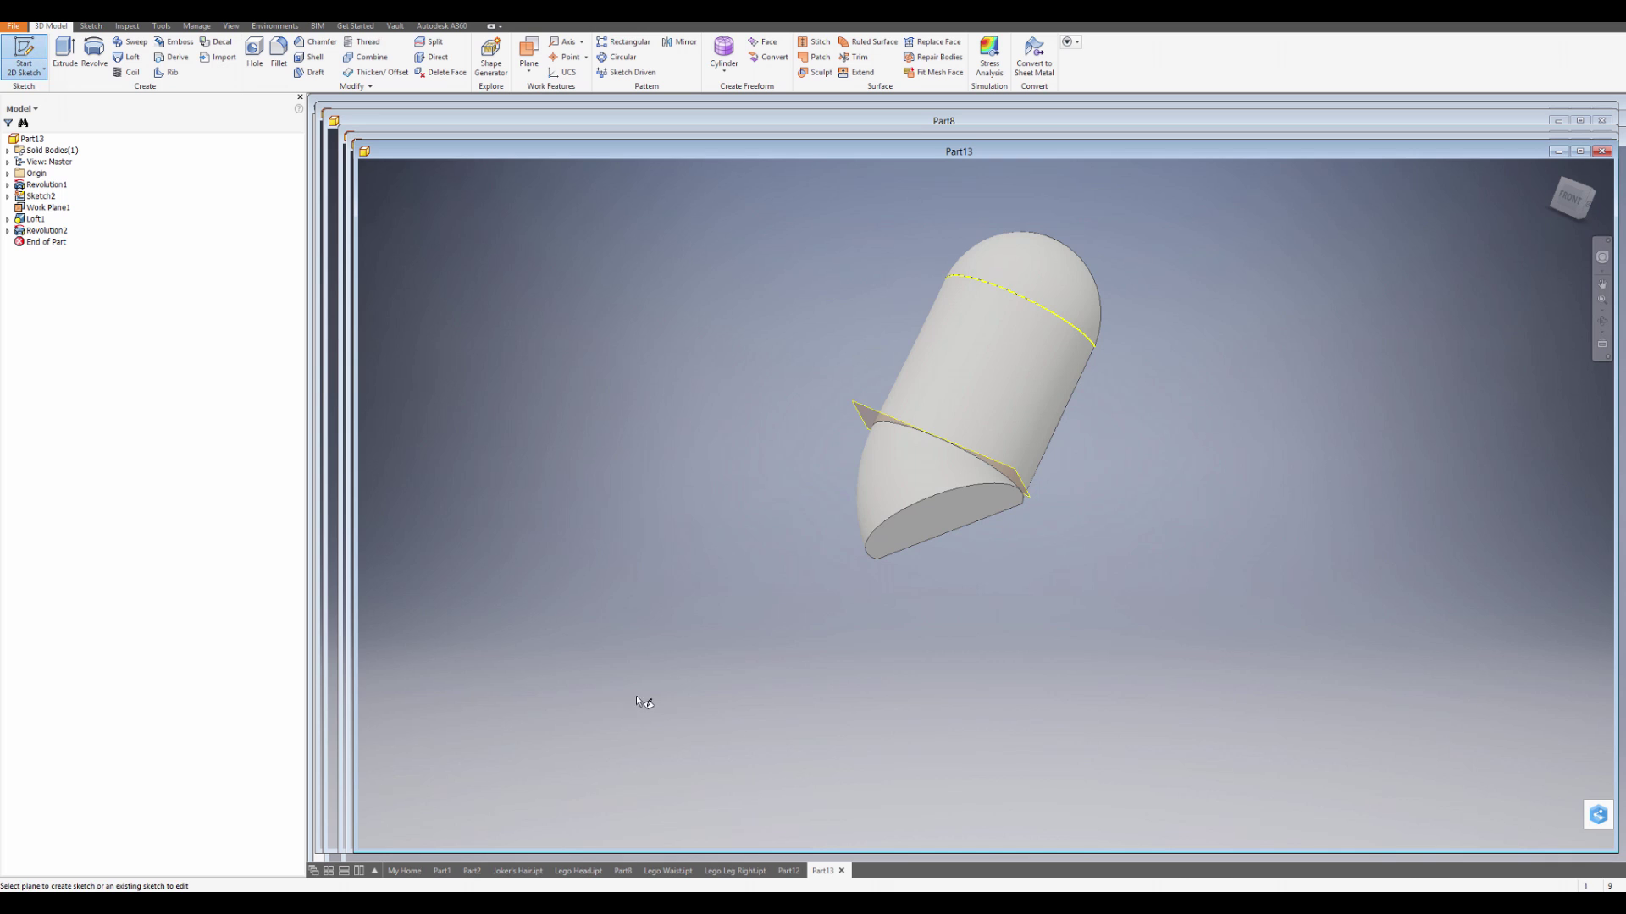
pyautogui.click(933, 533)
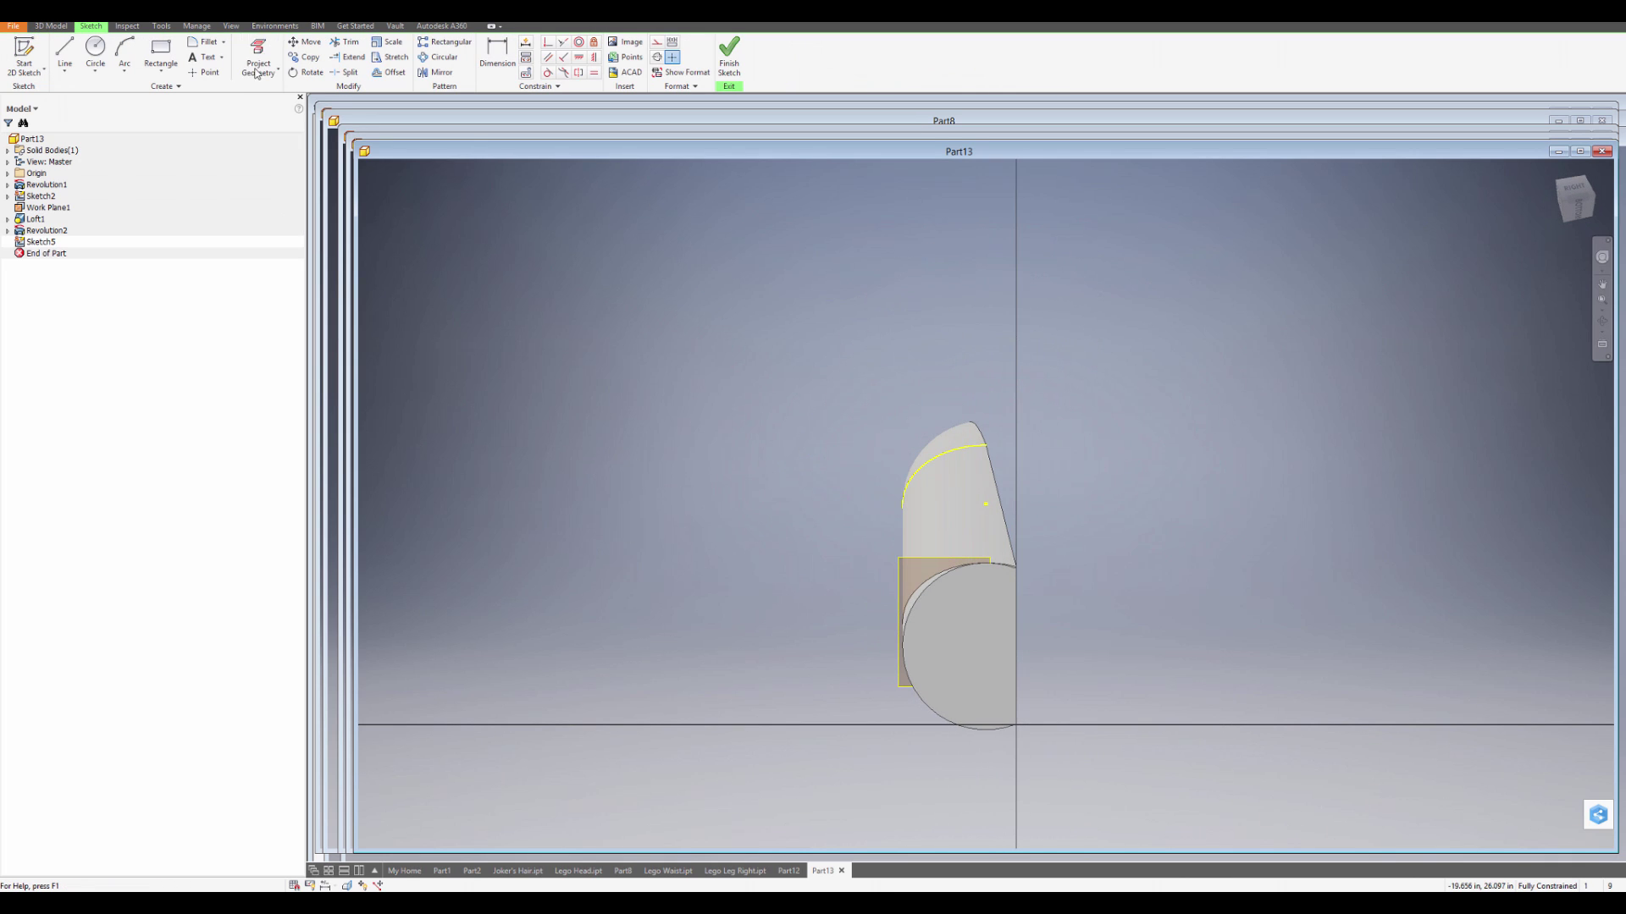
pyautogui.click(270, 73)
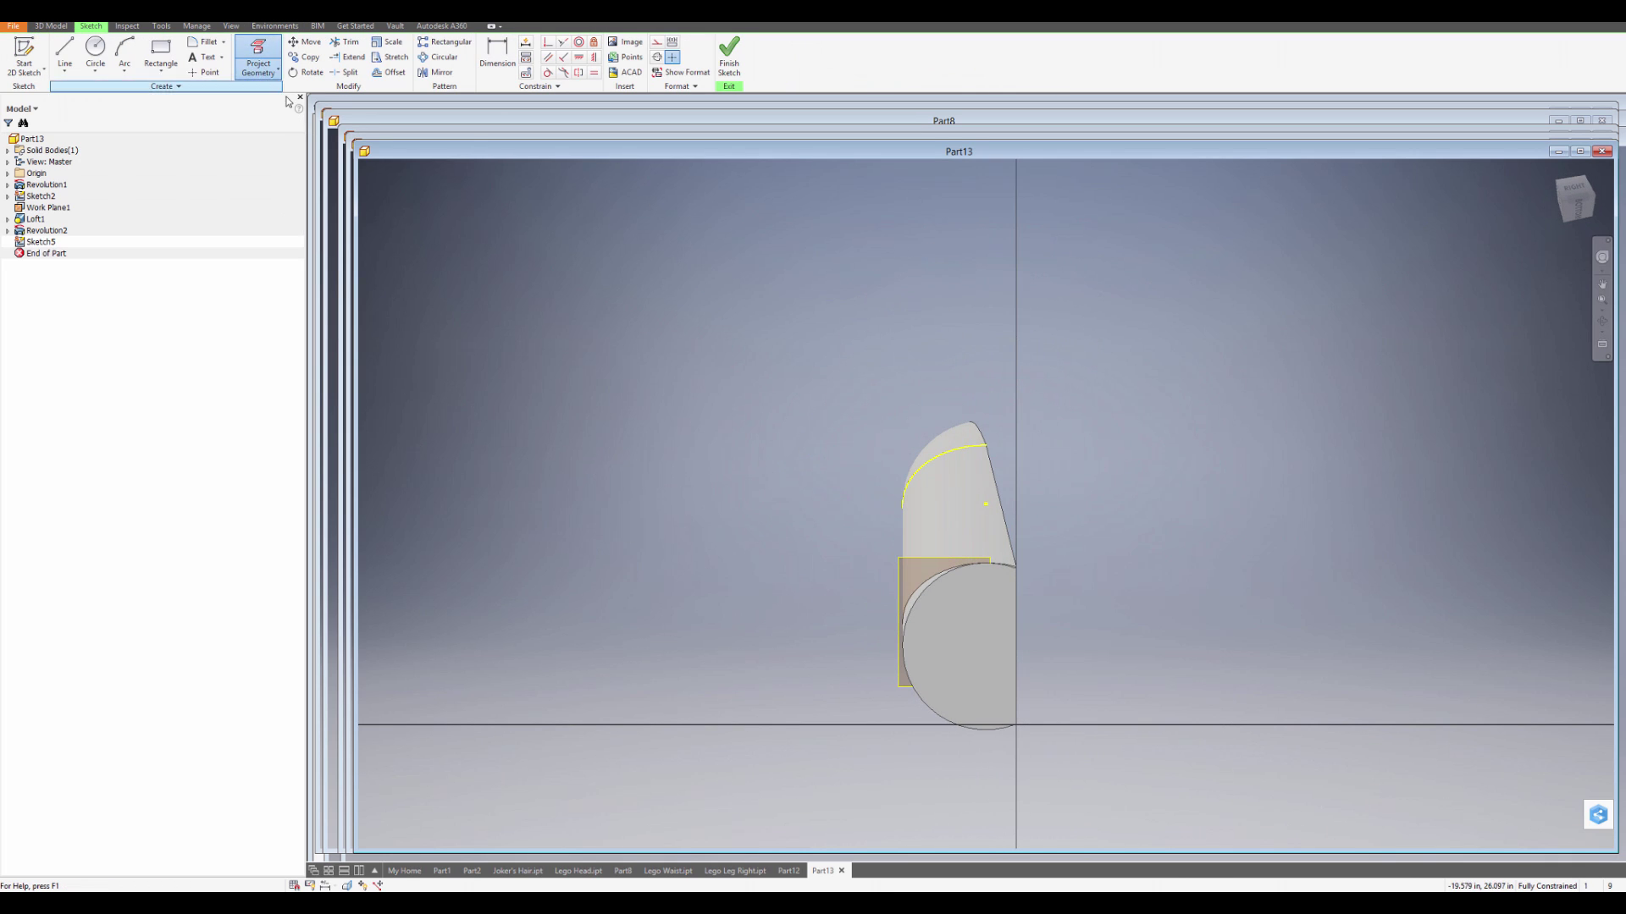
pyautogui.click(983, 657)
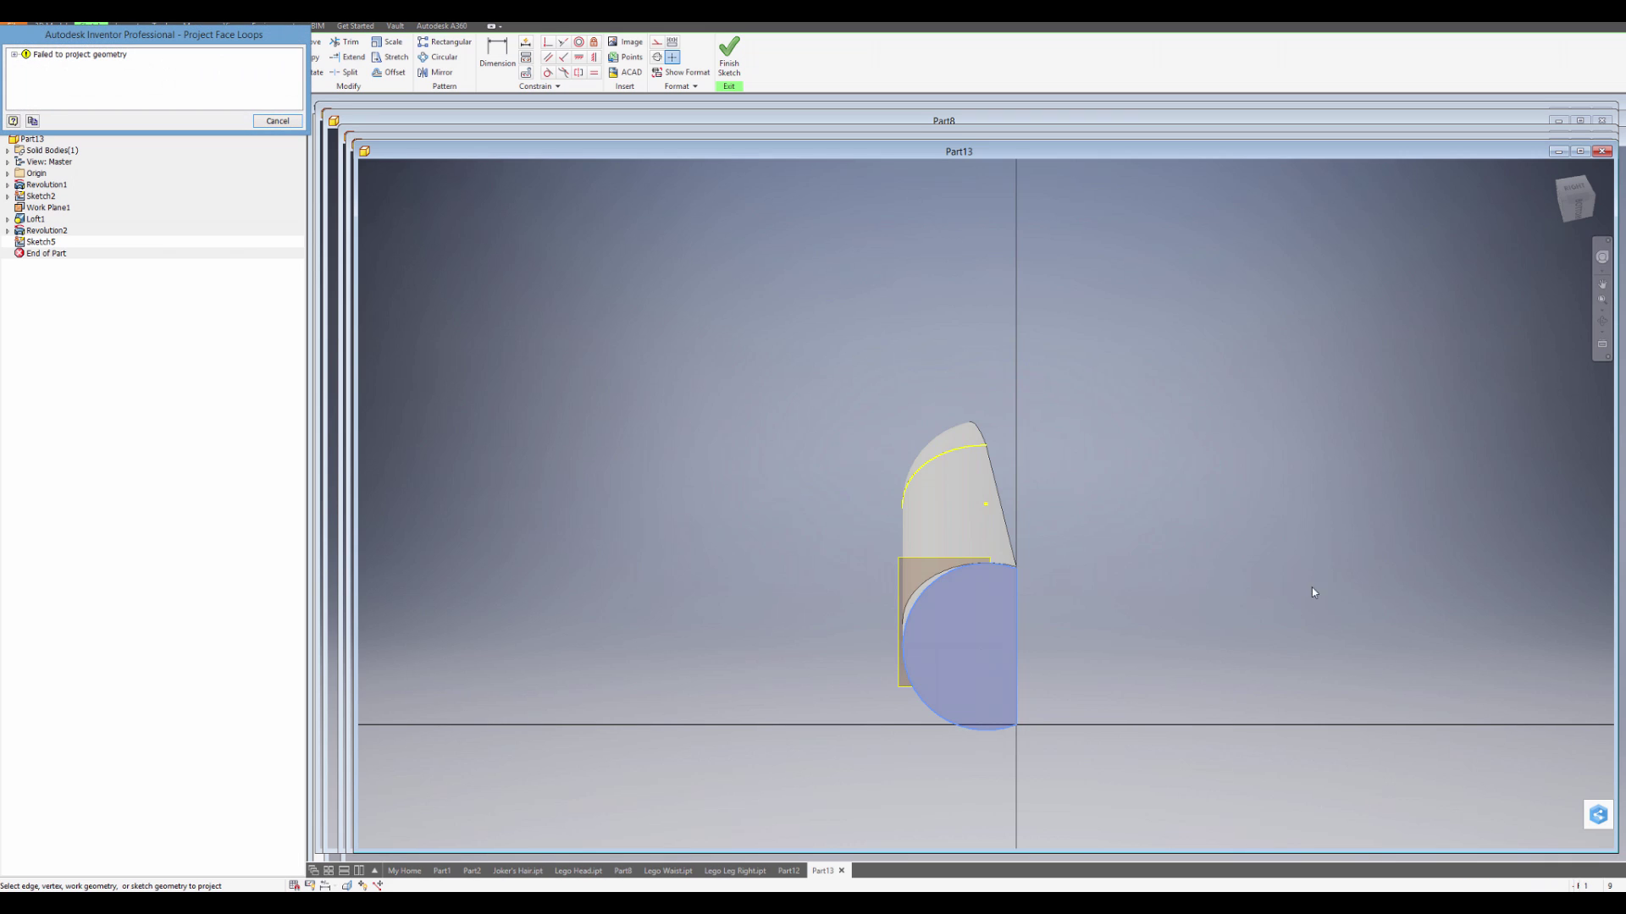
pyautogui.click(278, 121)
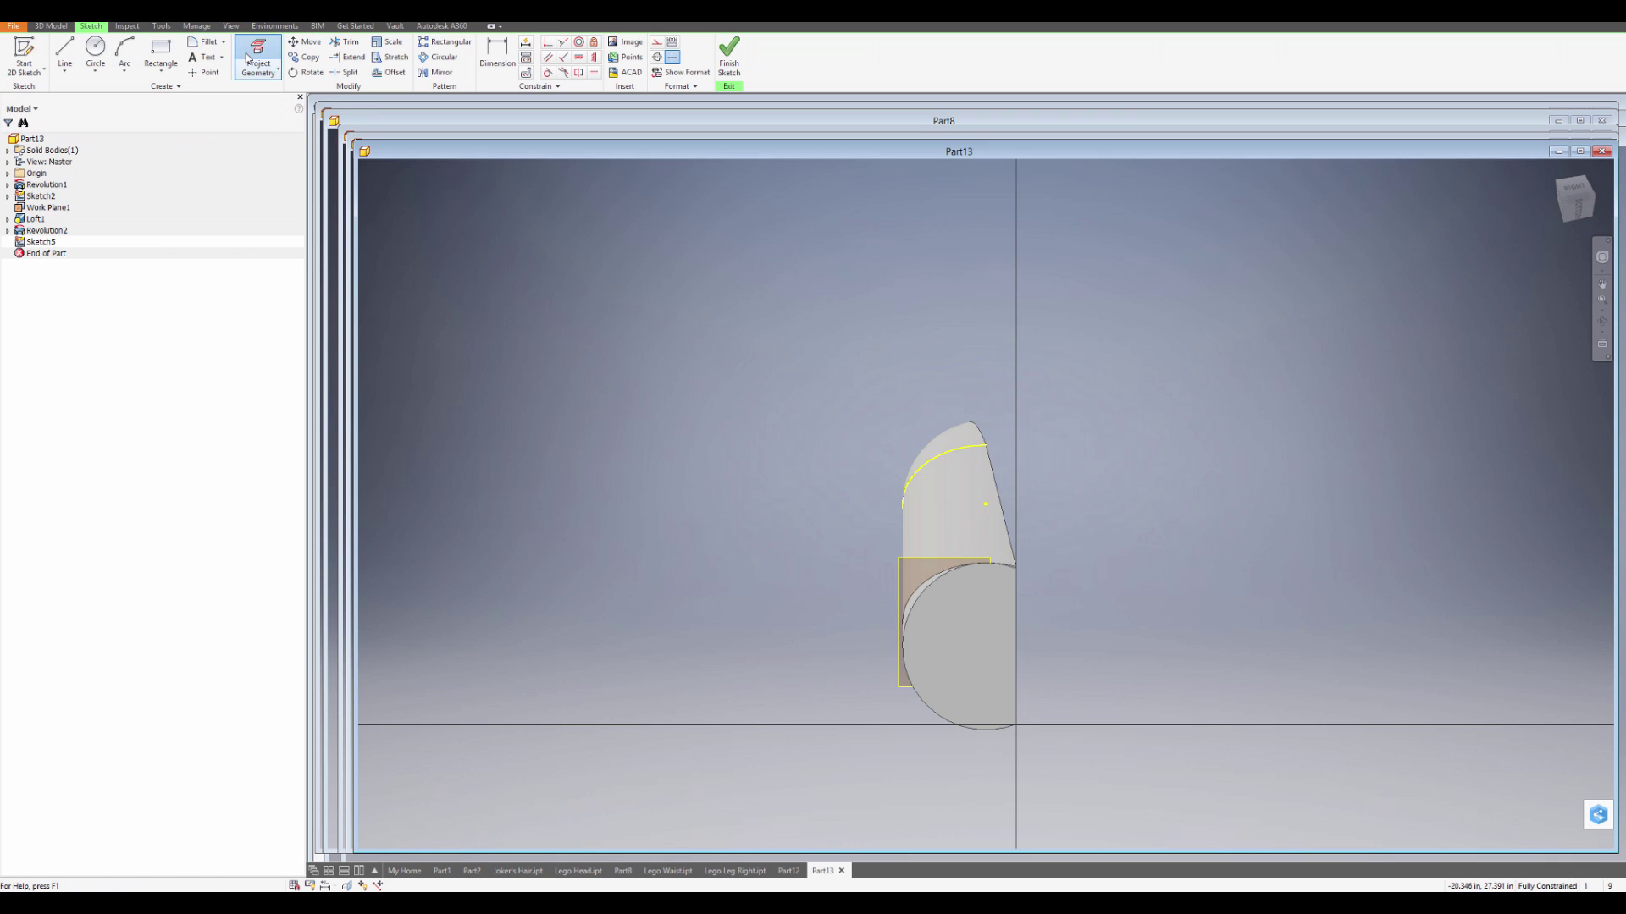
pyautogui.click(940, 646)
pyautogui.press('Escape')
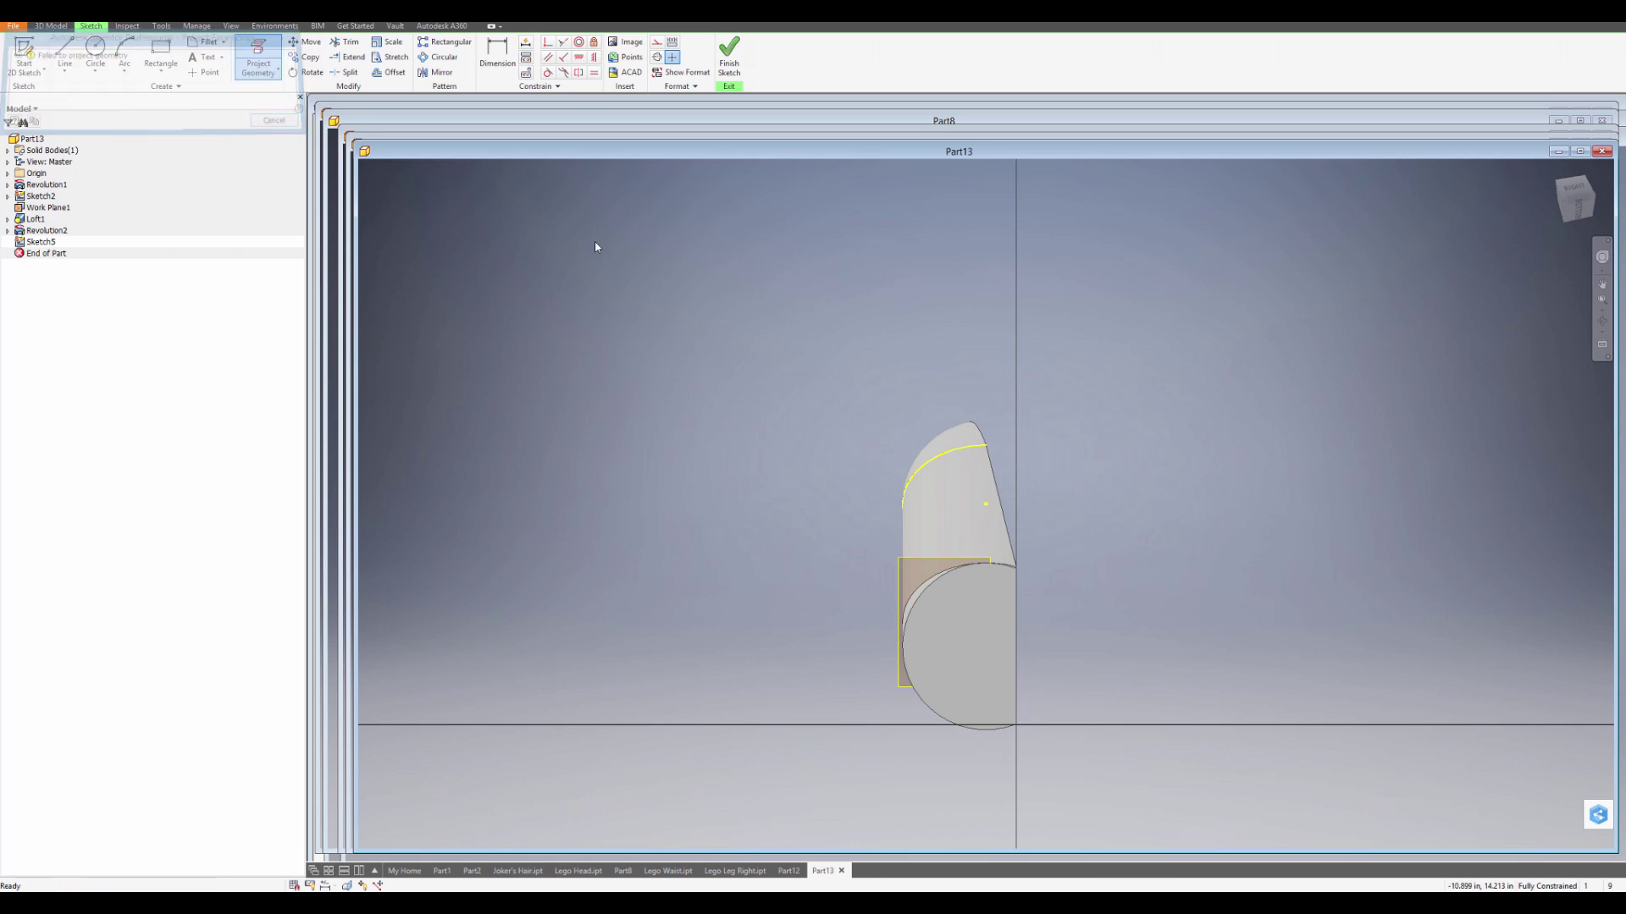
pyautogui.click(730, 56)
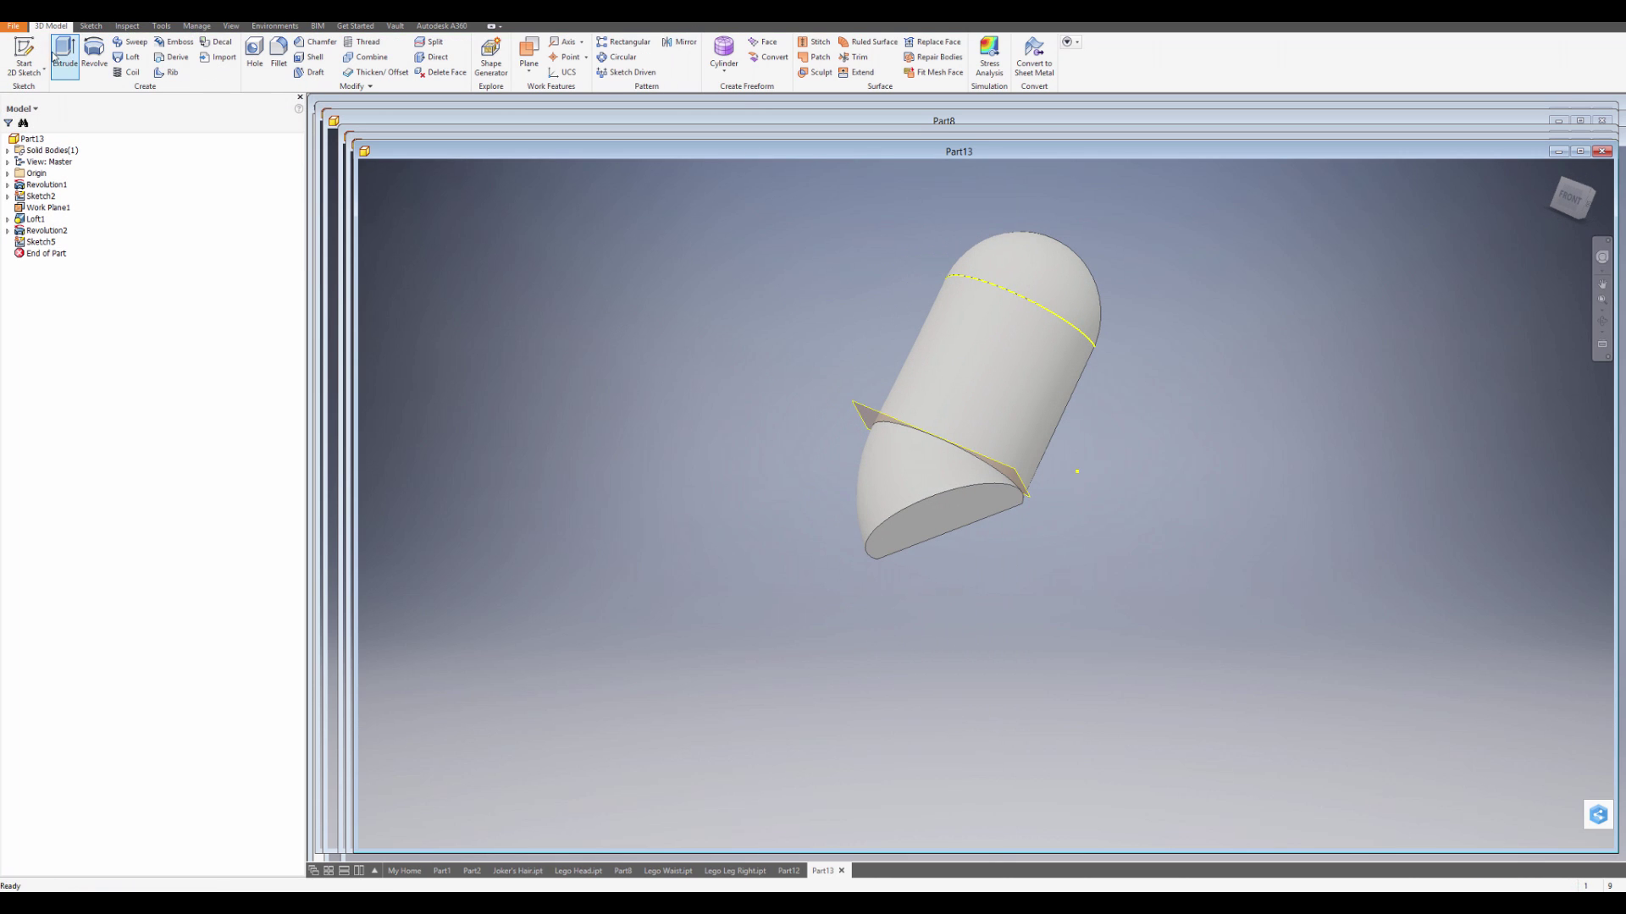
# - Start a new sketch on the revolve's flat end face and try to project the whole face into it
pyautogui.click(25, 50)
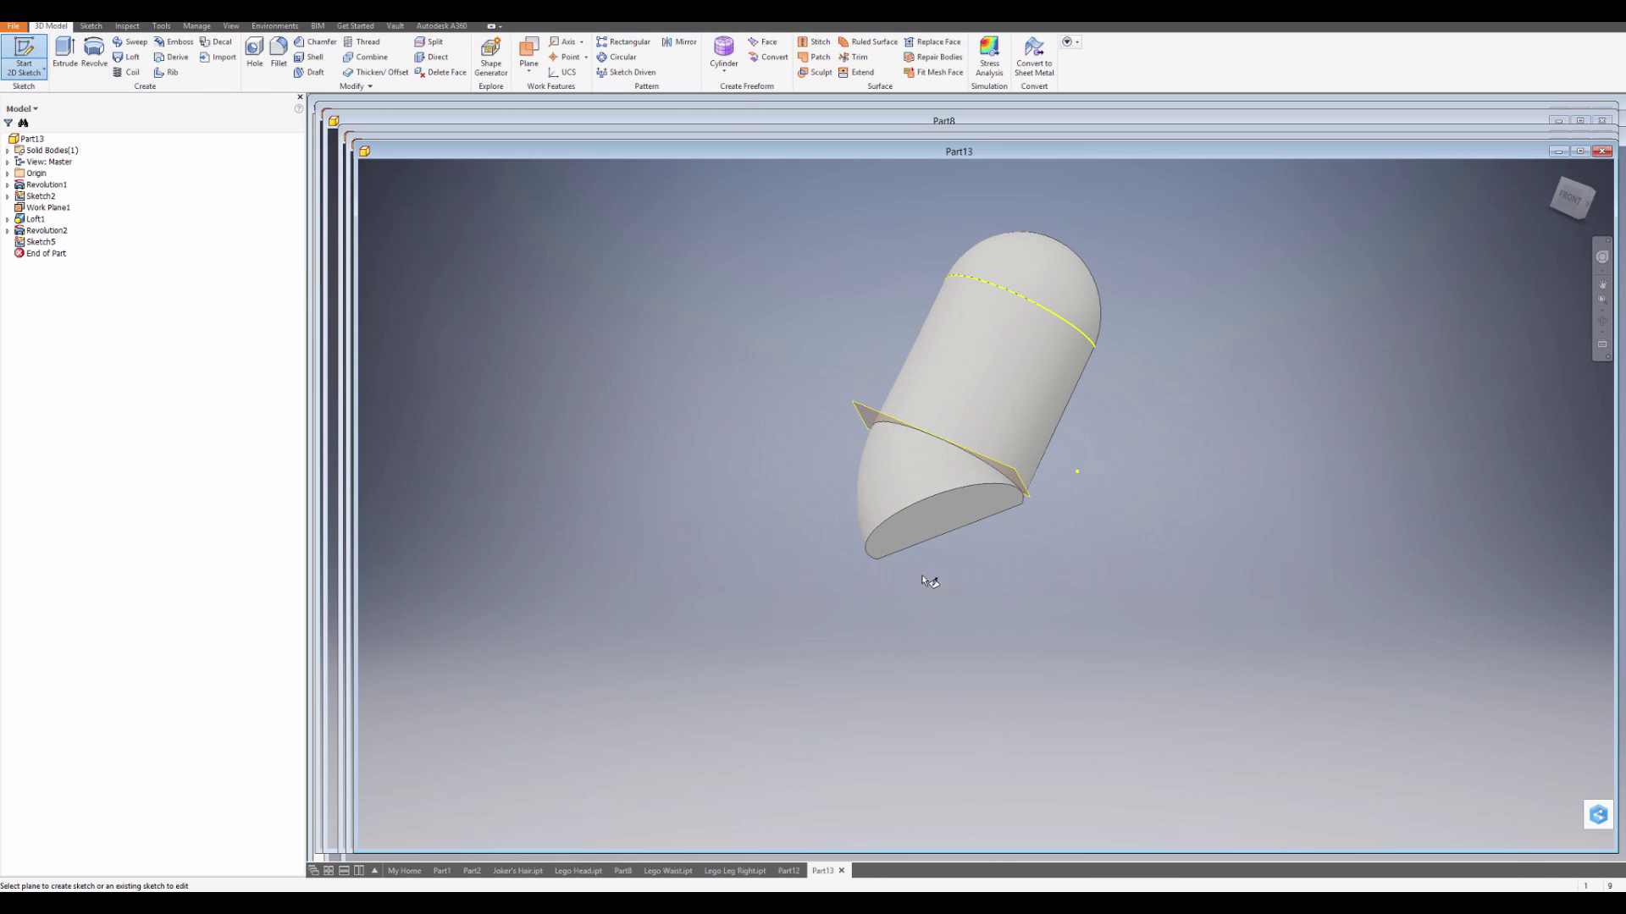
pyautogui.click(945, 530)
pyautogui.press('p')
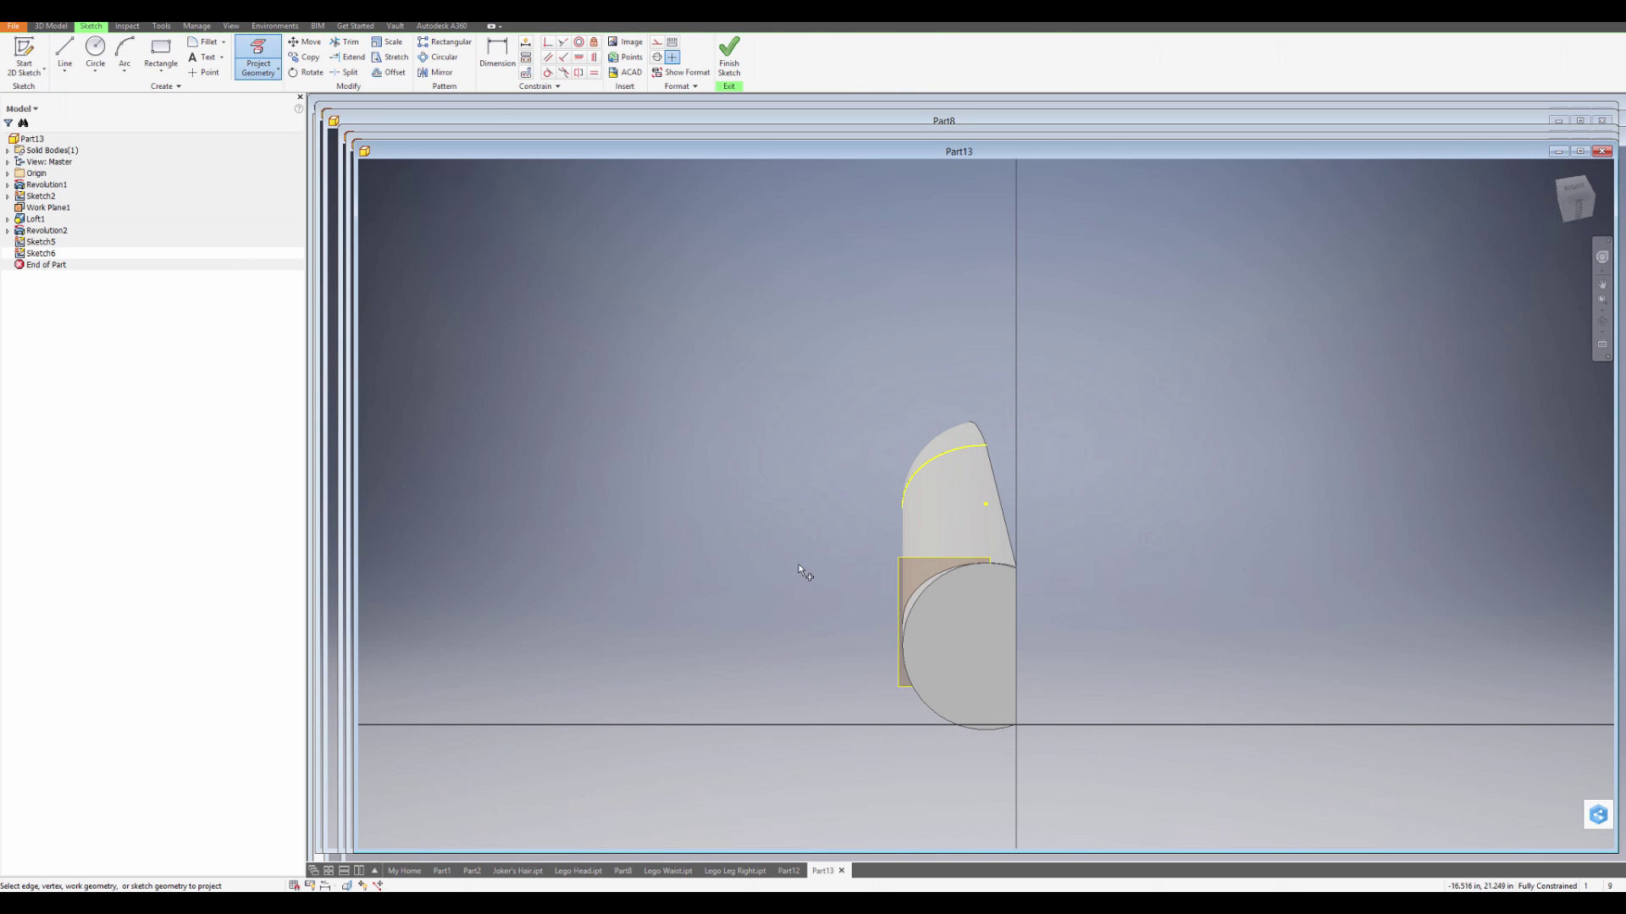
pyautogui.click(949, 652)
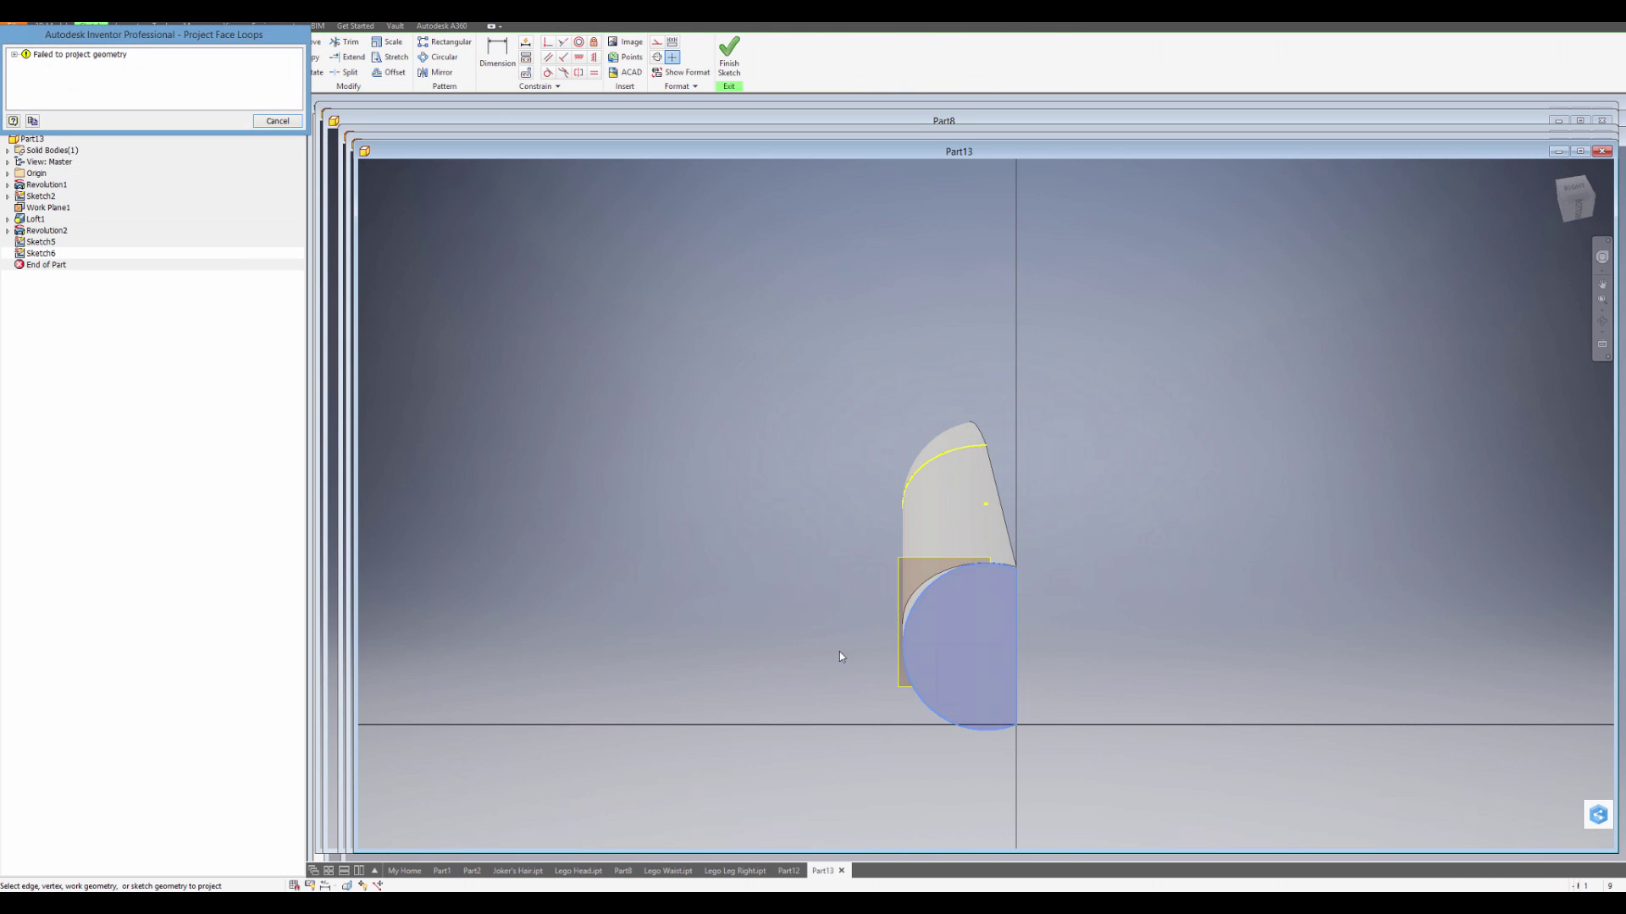
pyautogui.press('Escape')
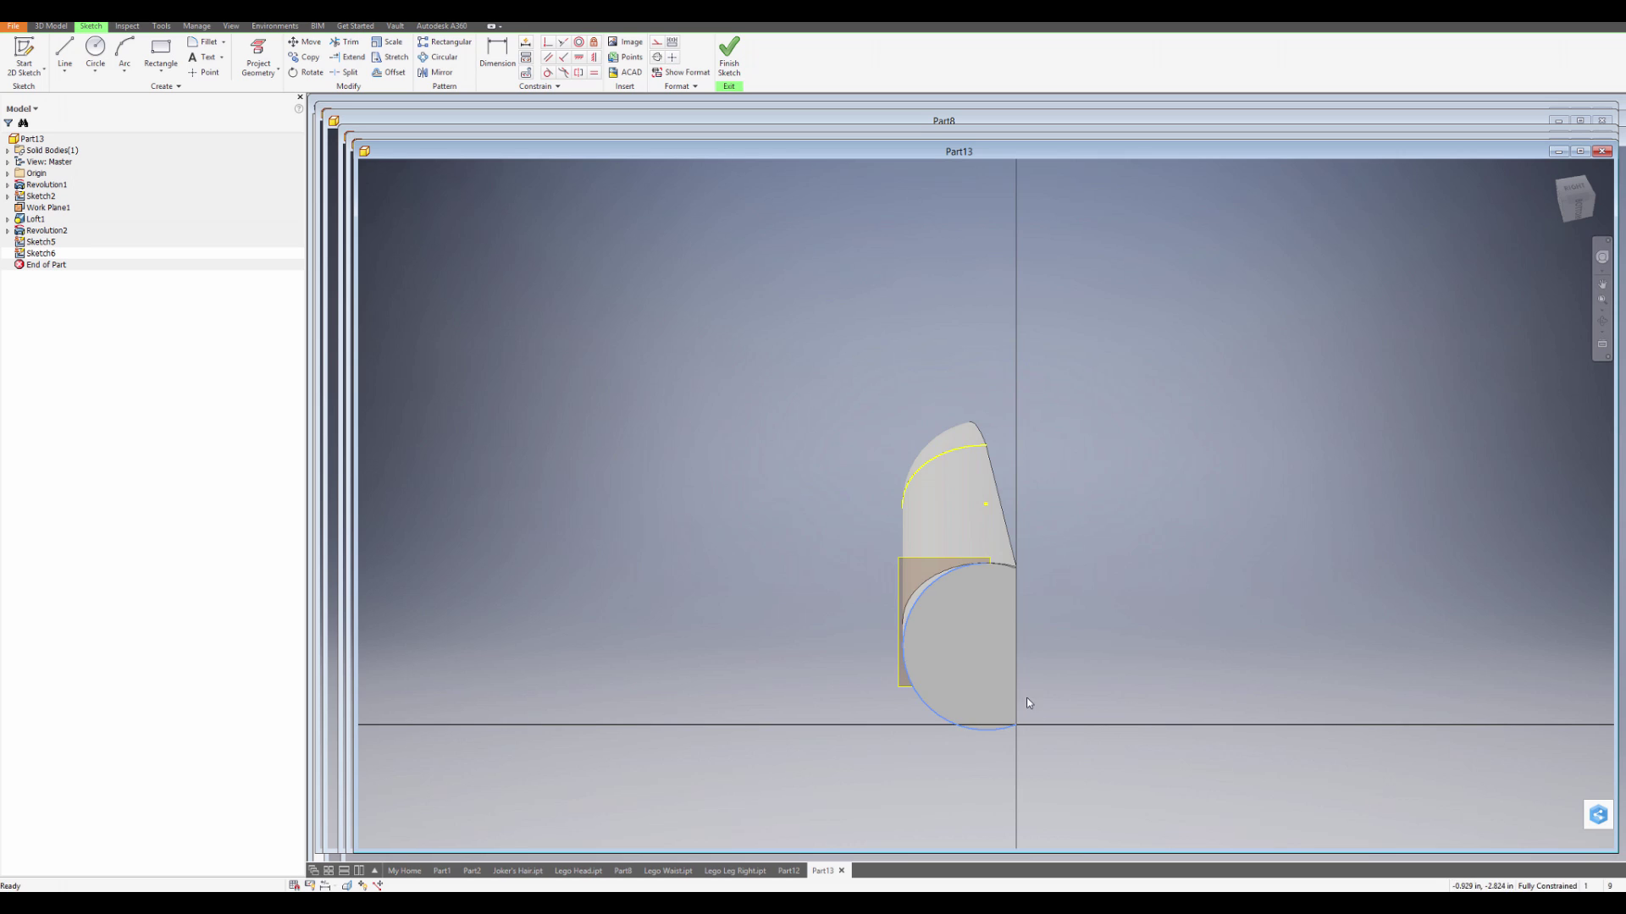
# - Project the end face's arc edges and straight edge individually into the sketch, and finish the sketch
pyautogui.scroll(3, 938, 696)
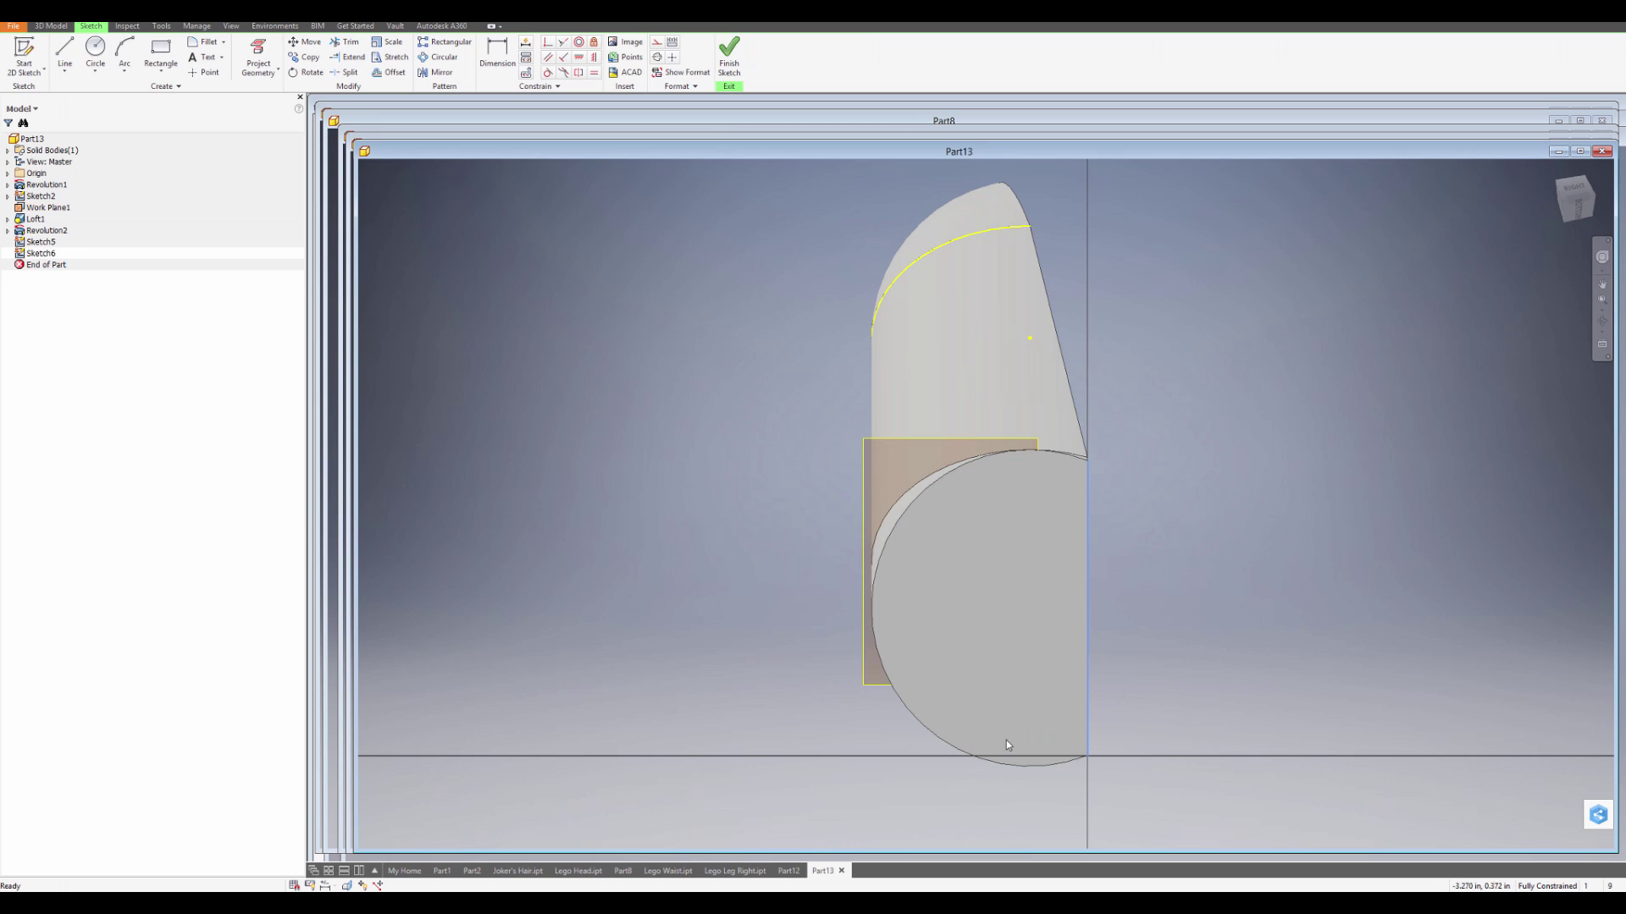
pyautogui.press('p')
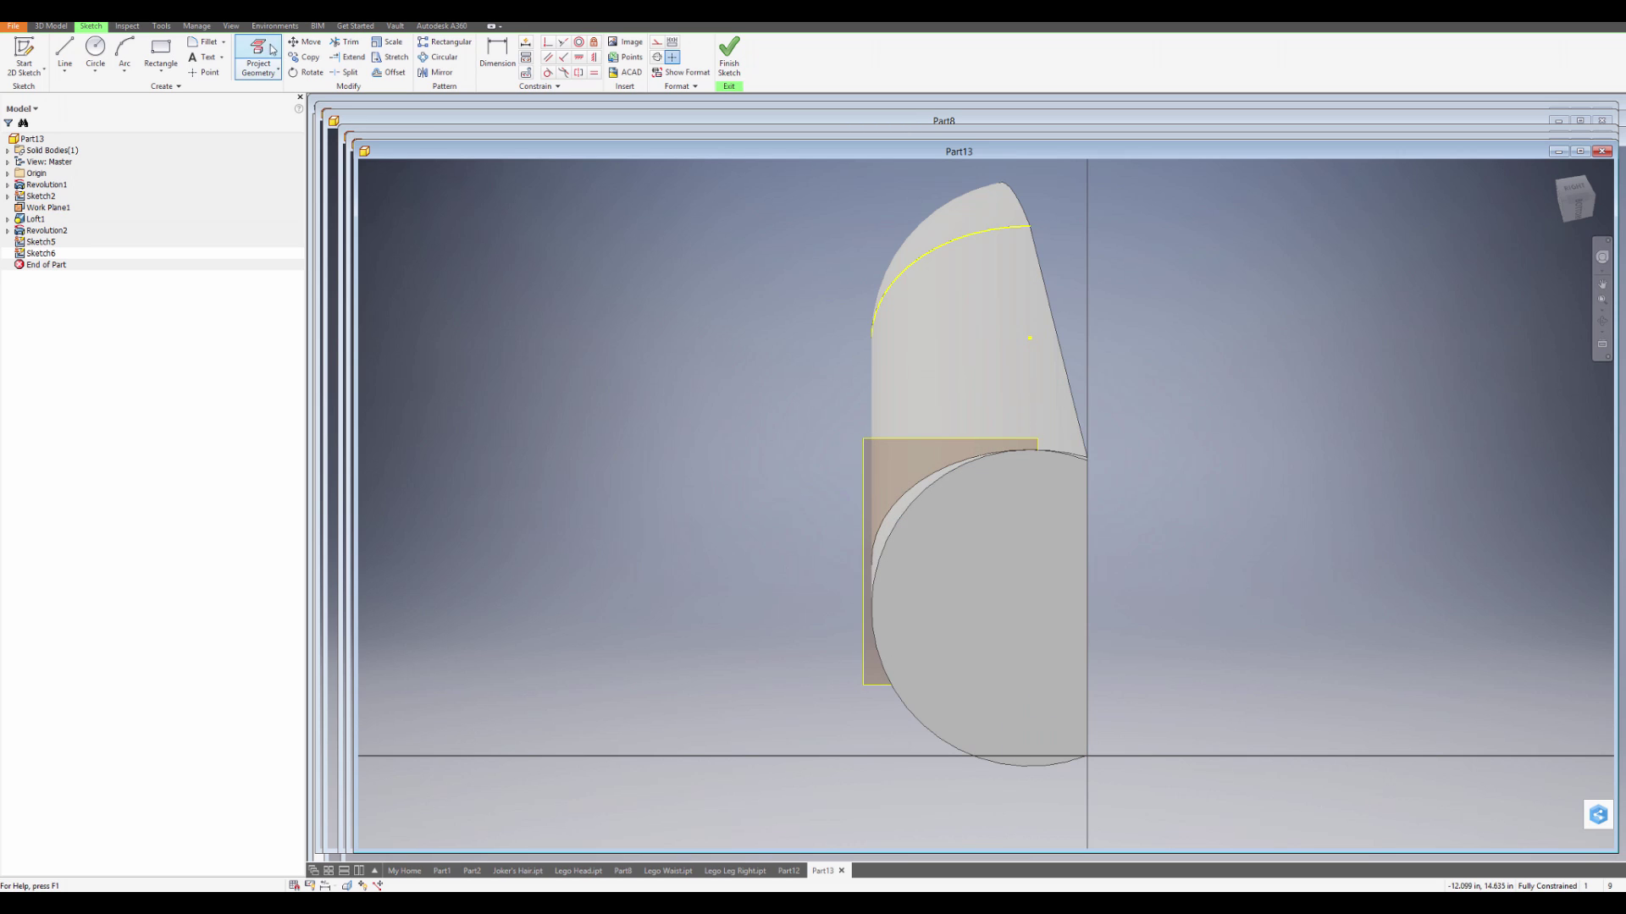
pyautogui.click(904, 705)
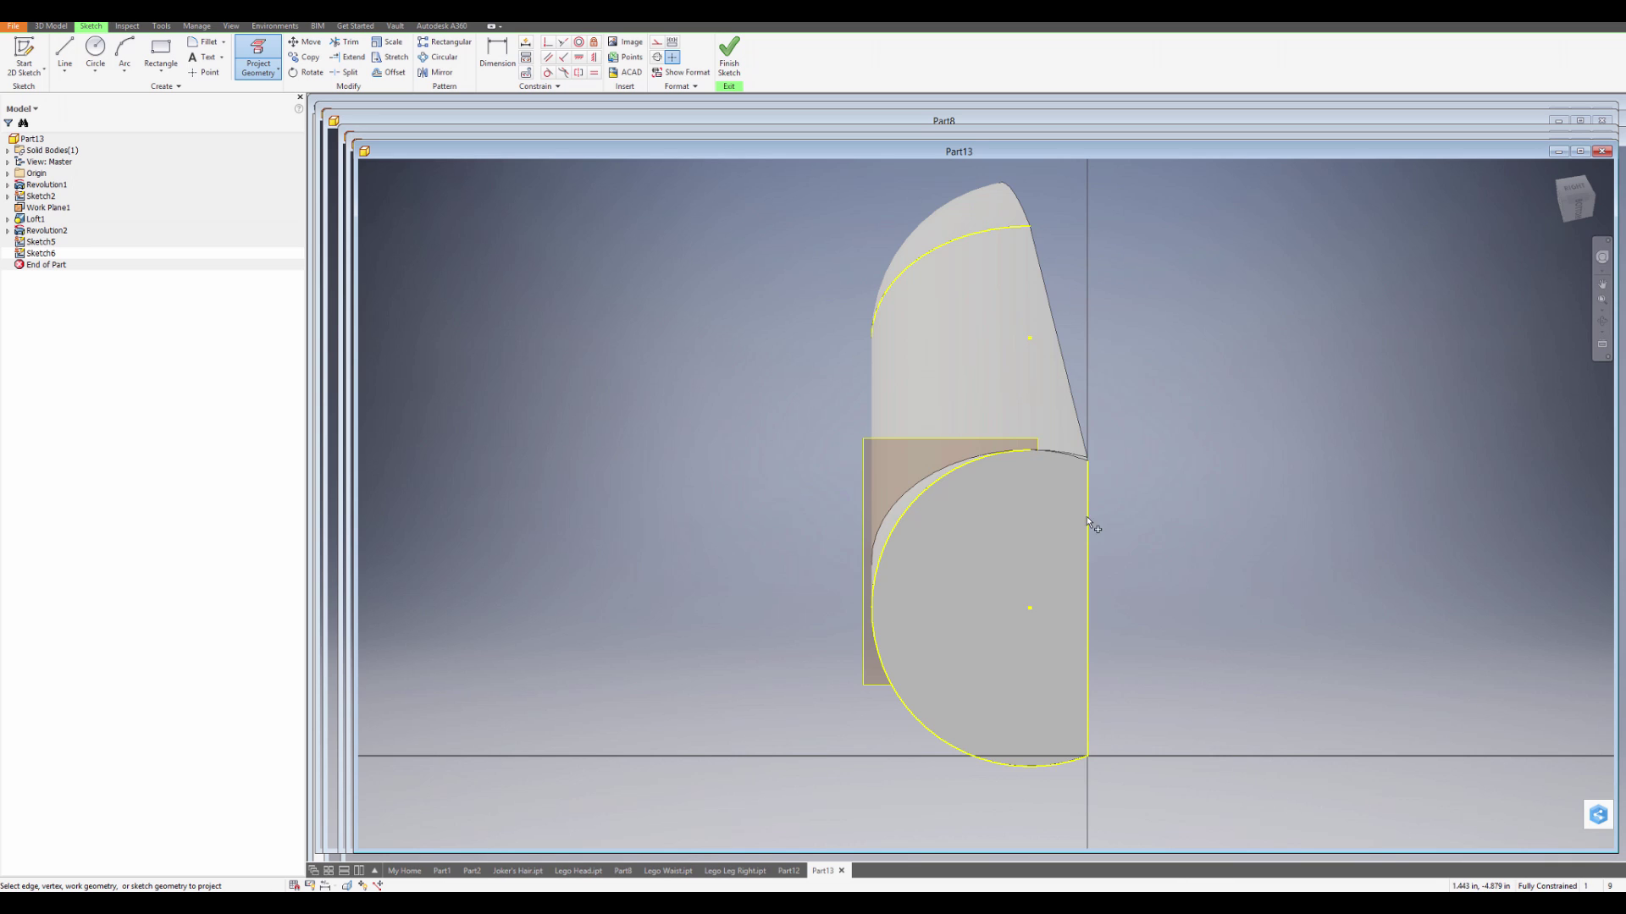
pyautogui.scroll(5, 1092, 470)
pyautogui.click(1065, 475)
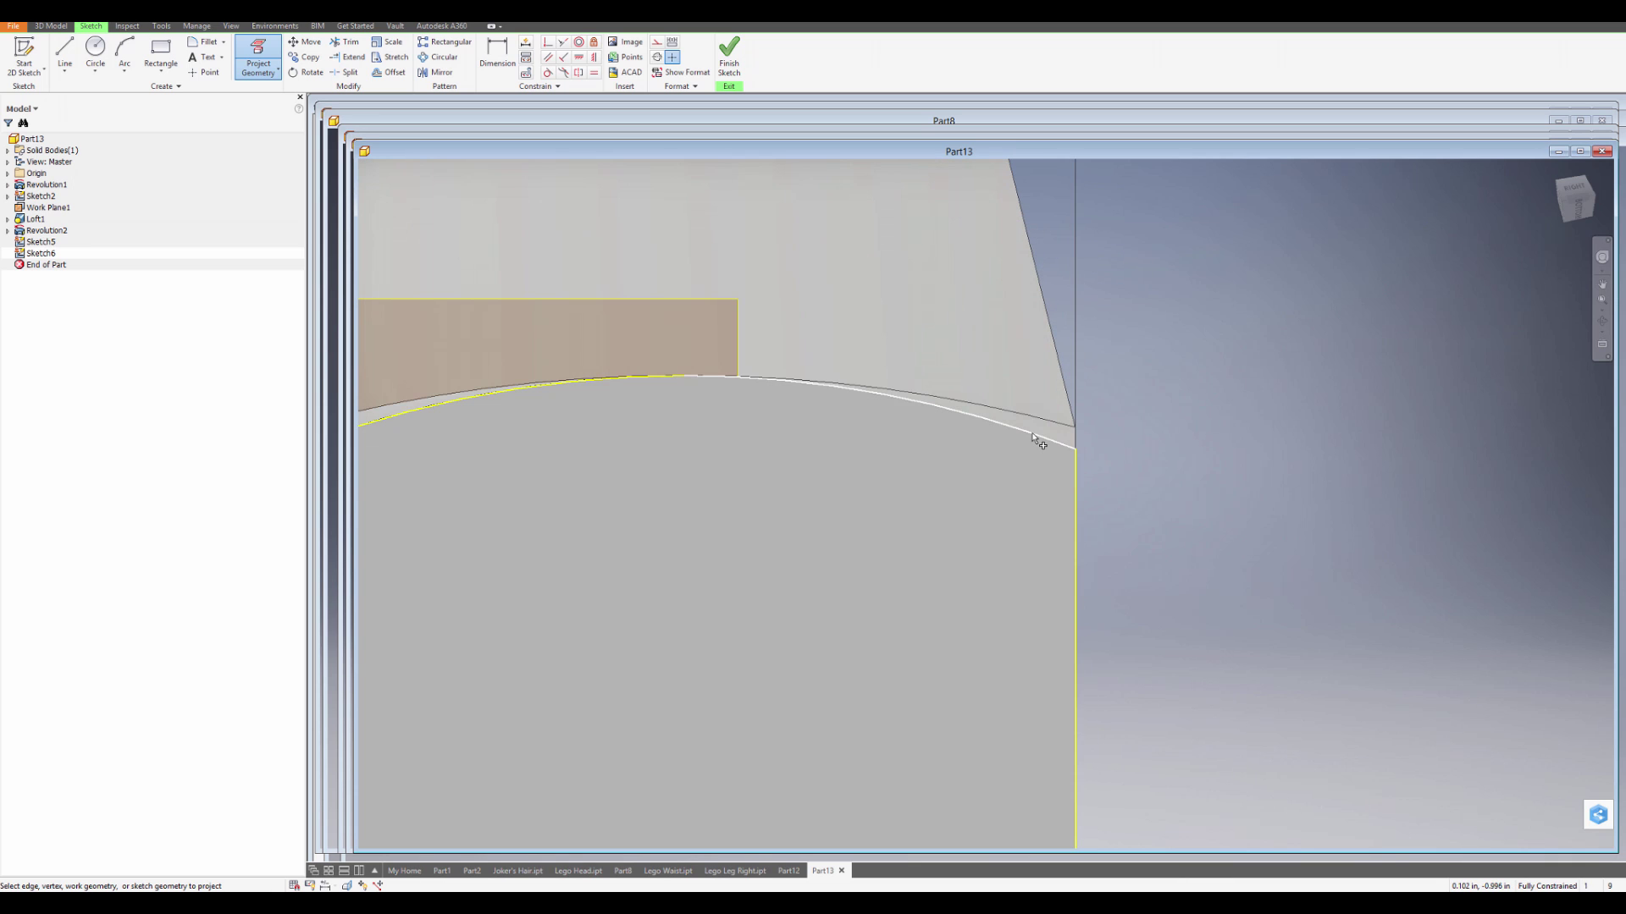
pyautogui.scroll(-4, 1195, 684)
pyautogui.scroll(2, 1124, 390)
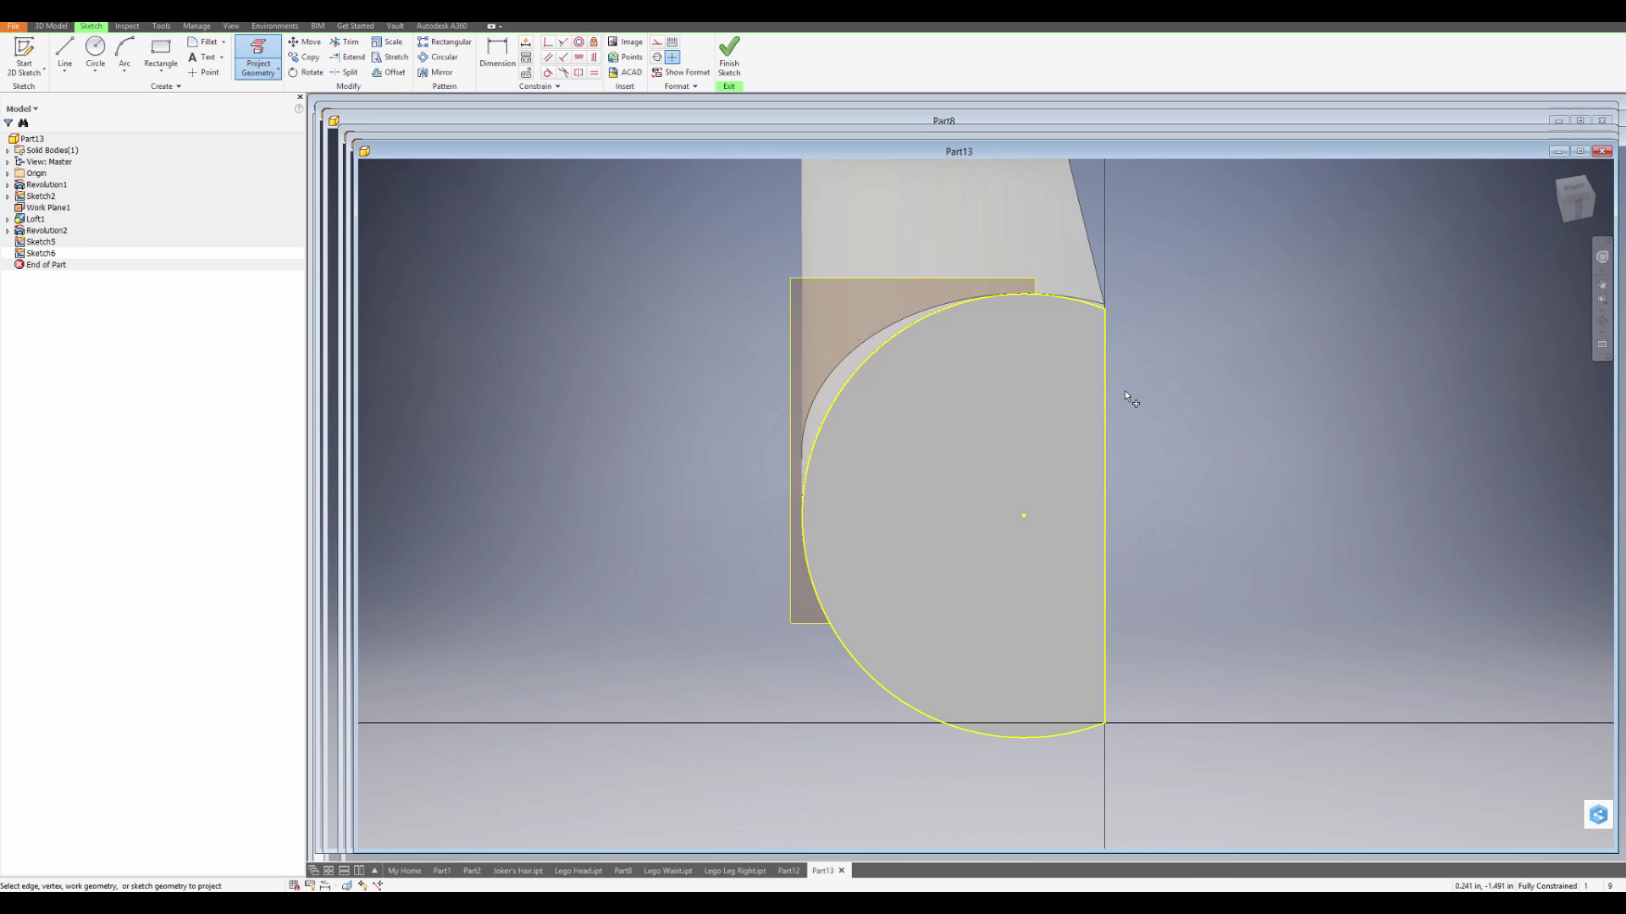
pyautogui.click(1069, 308)
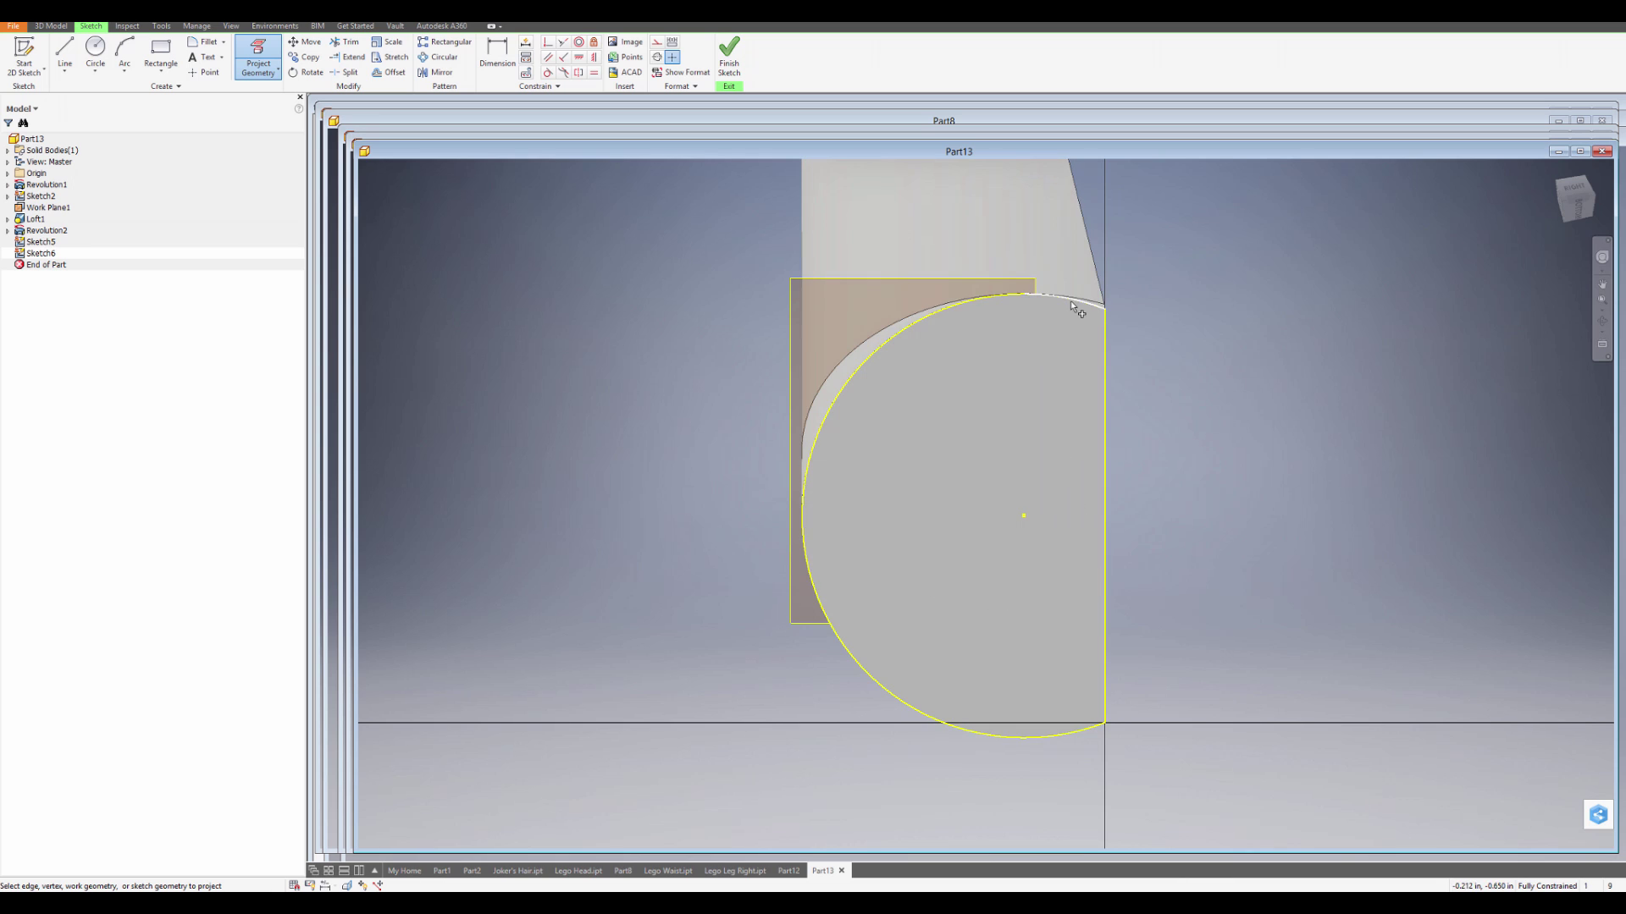
pyautogui.click(724, 52)
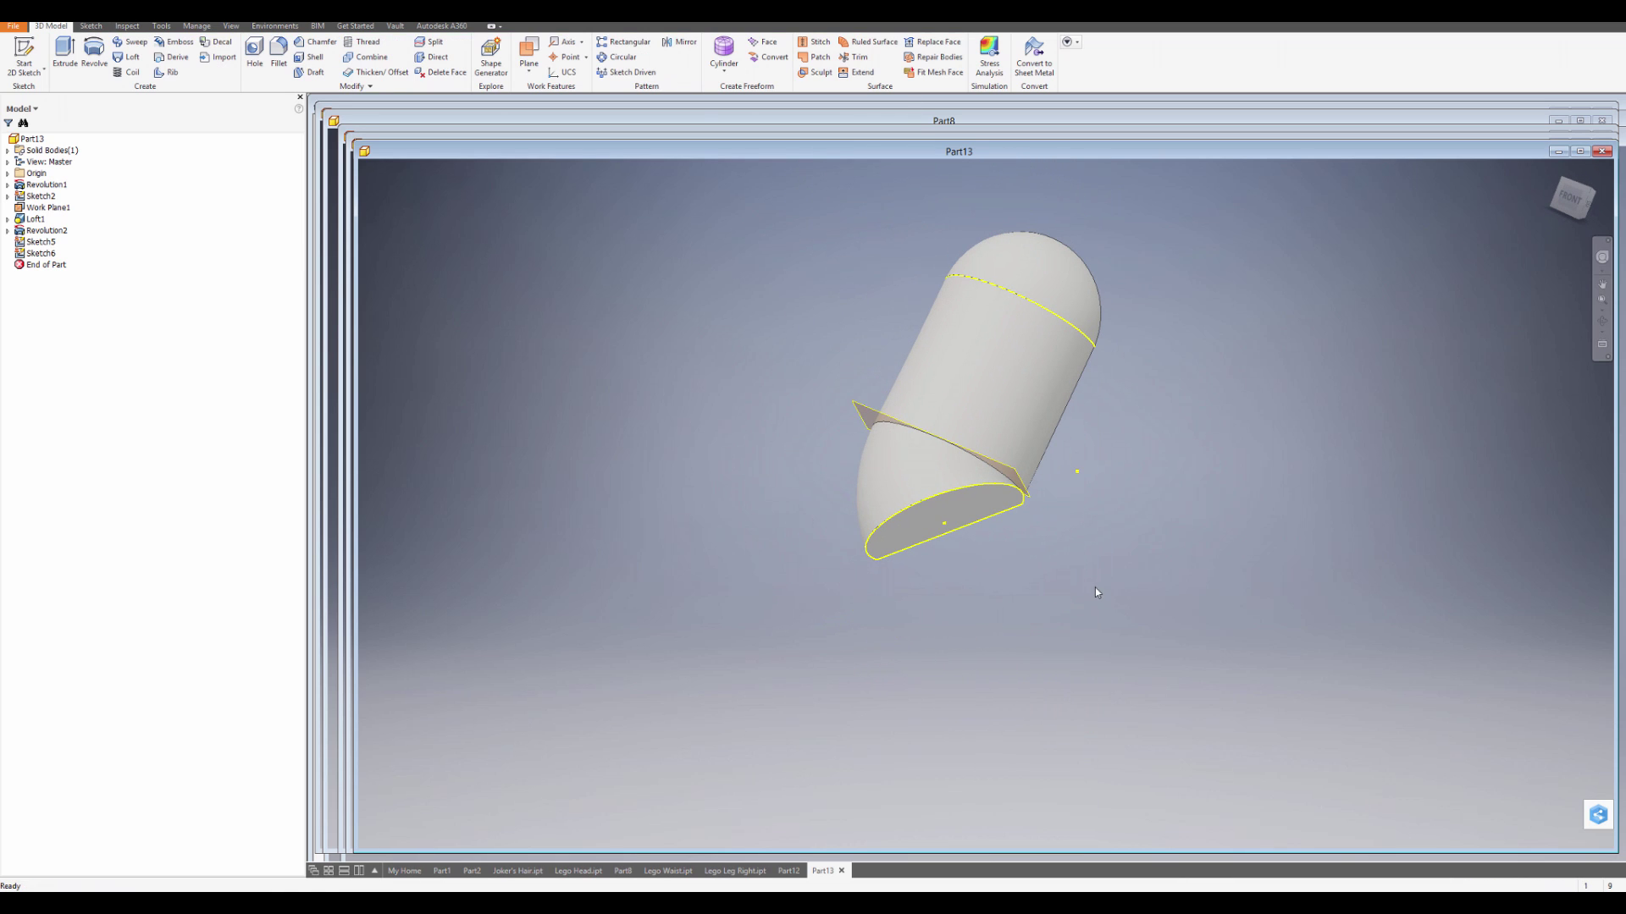
# - Create a work plane offset outward from the revolve's flat end face, a short distance beyond the body
pyautogui.click(528, 66)
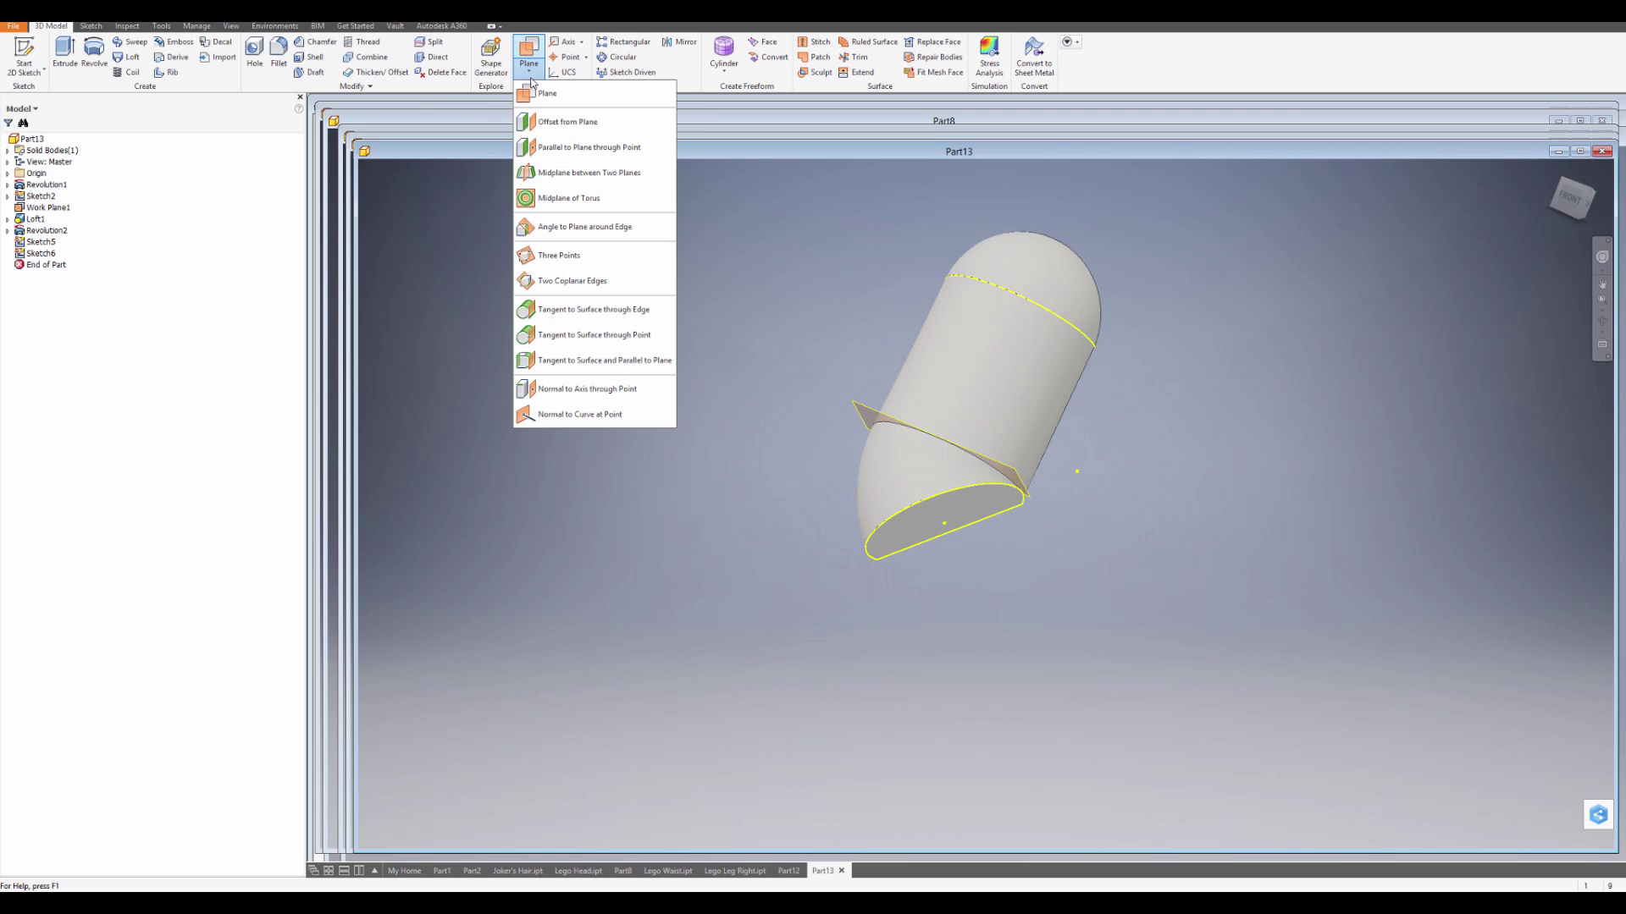
pyautogui.click(564, 123)
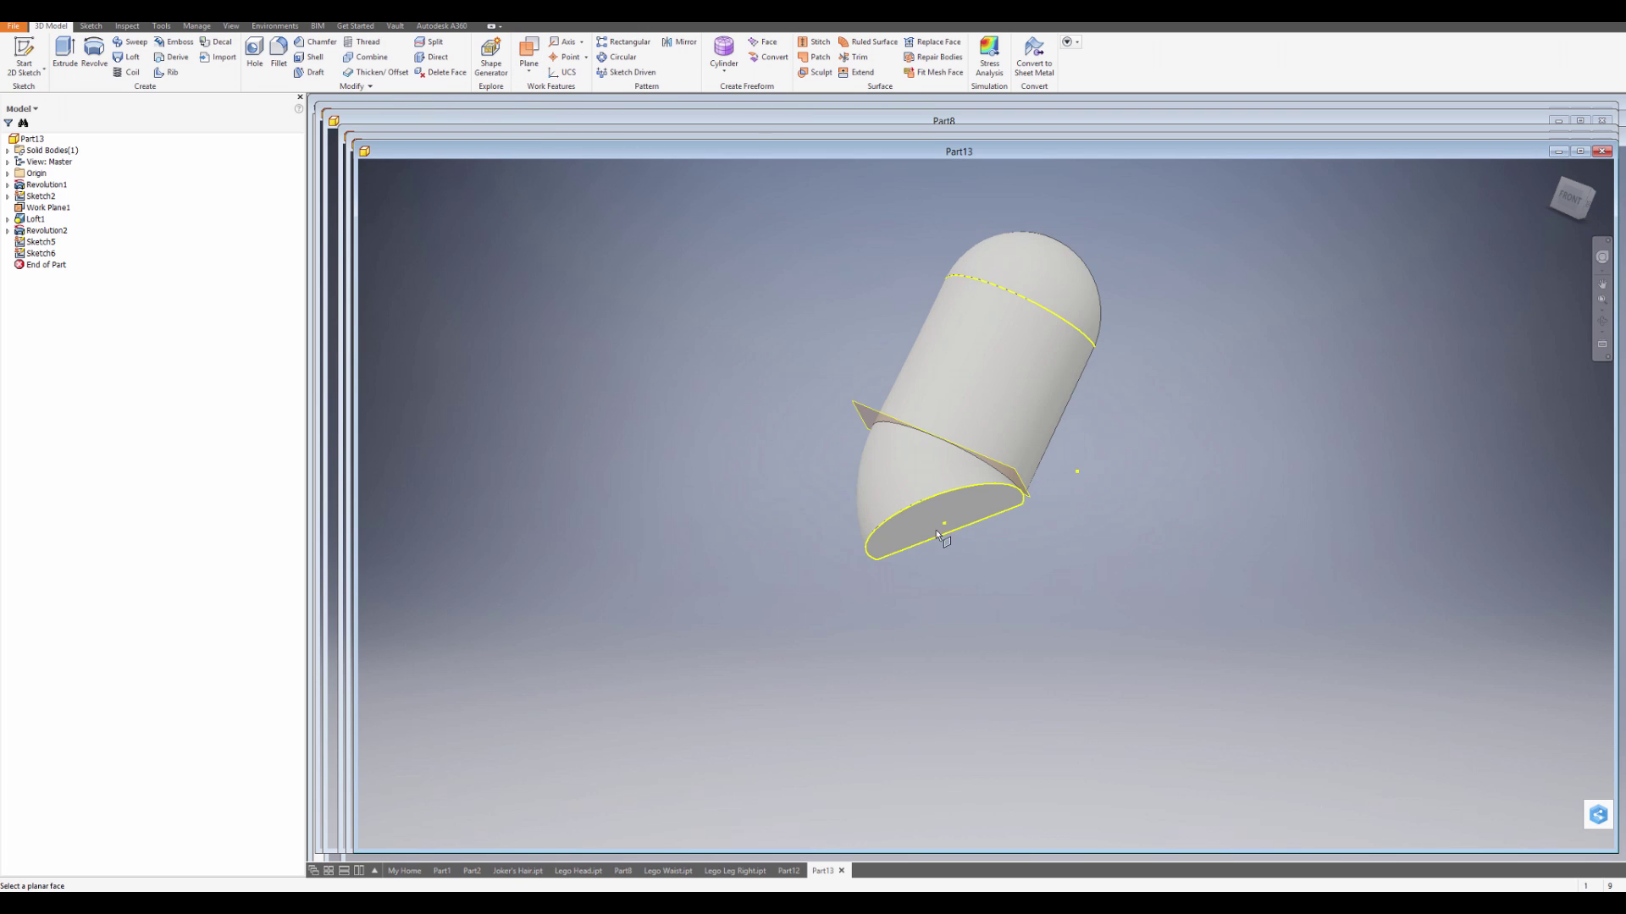
pyautogui.moveTo(937, 536); pyautogui.dragTo(962, 613)
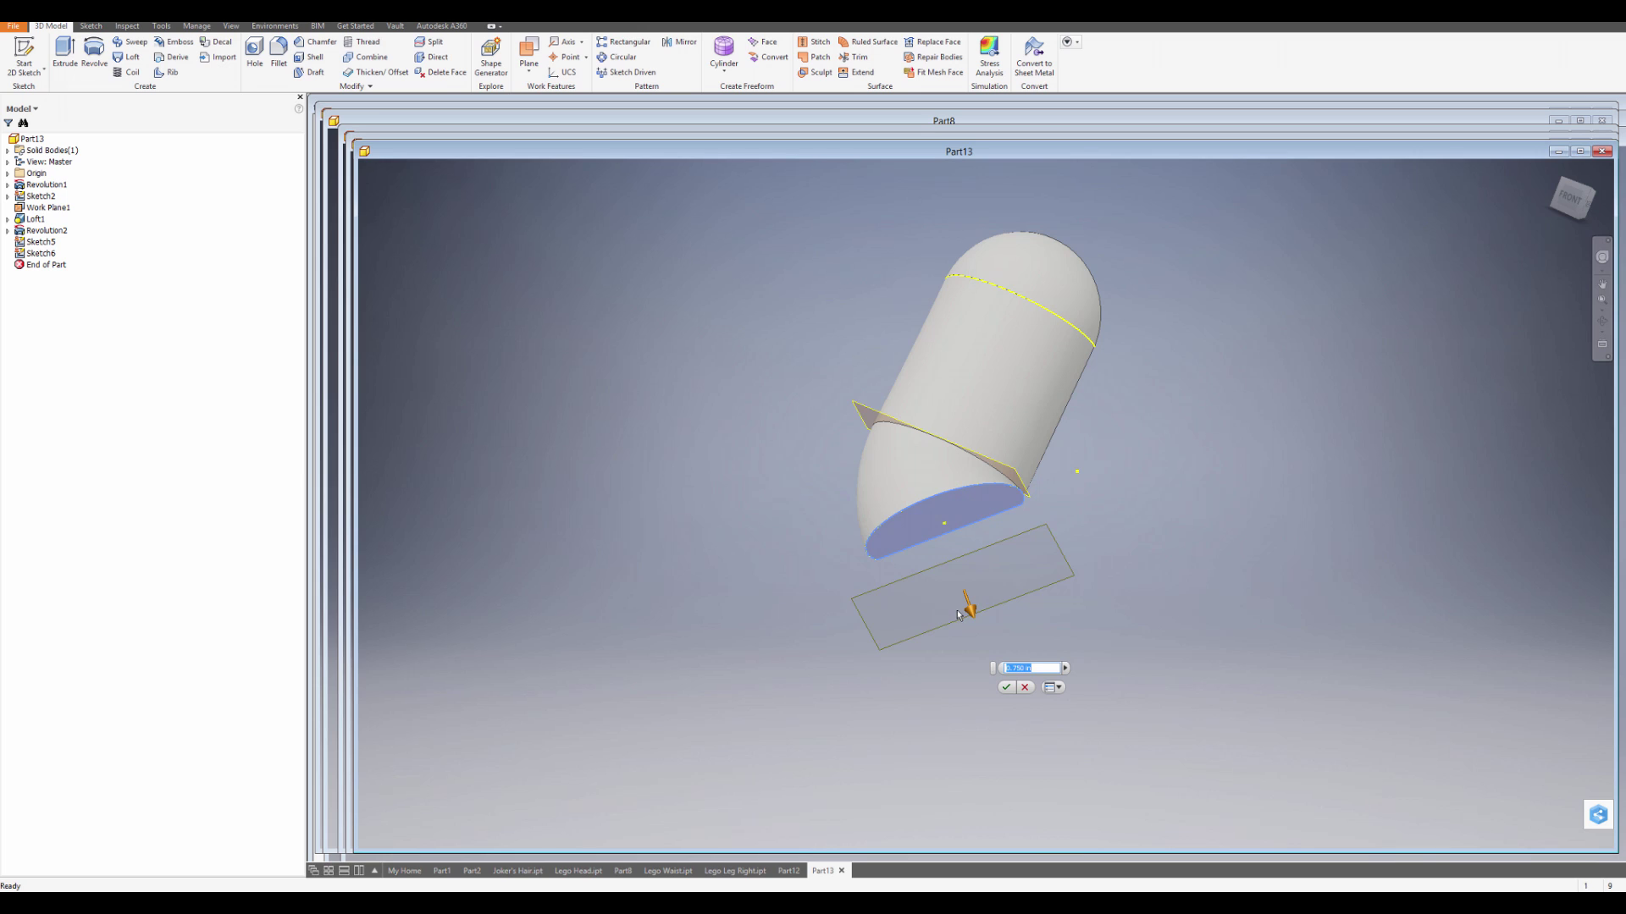
pyautogui.click(1007, 688)
# - Start a sketch on the work plane offset from the revolve's end face
pyautogui.moveTo(1024, 668); pyautogui.dragTo(1048, 583, button='middle')
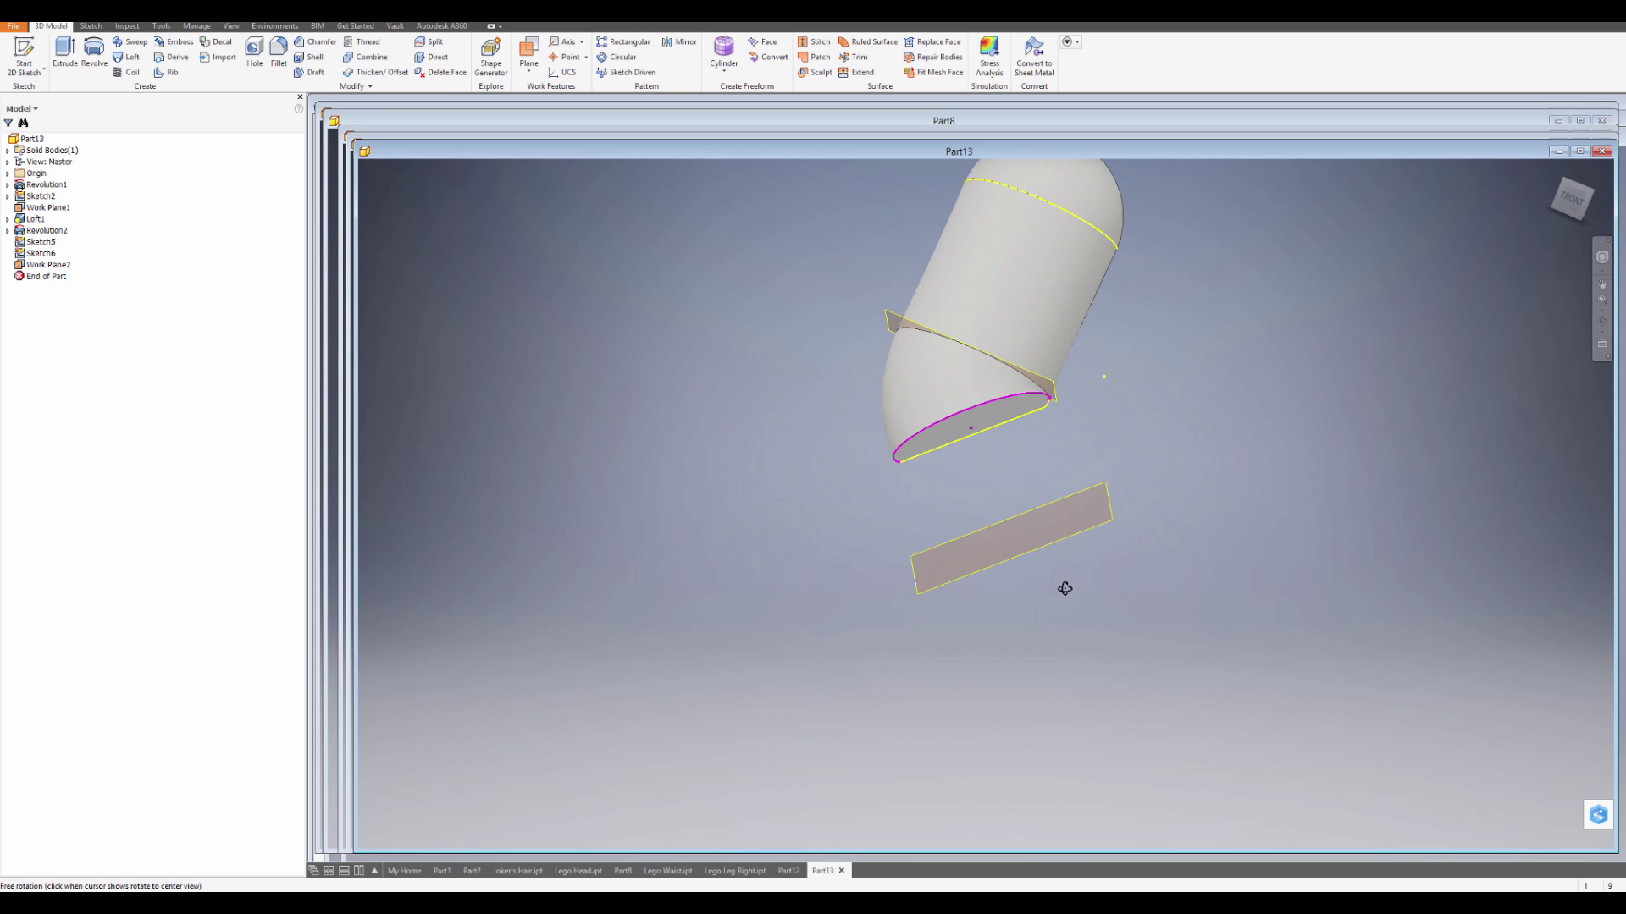
pyautogui.click(24, 56)
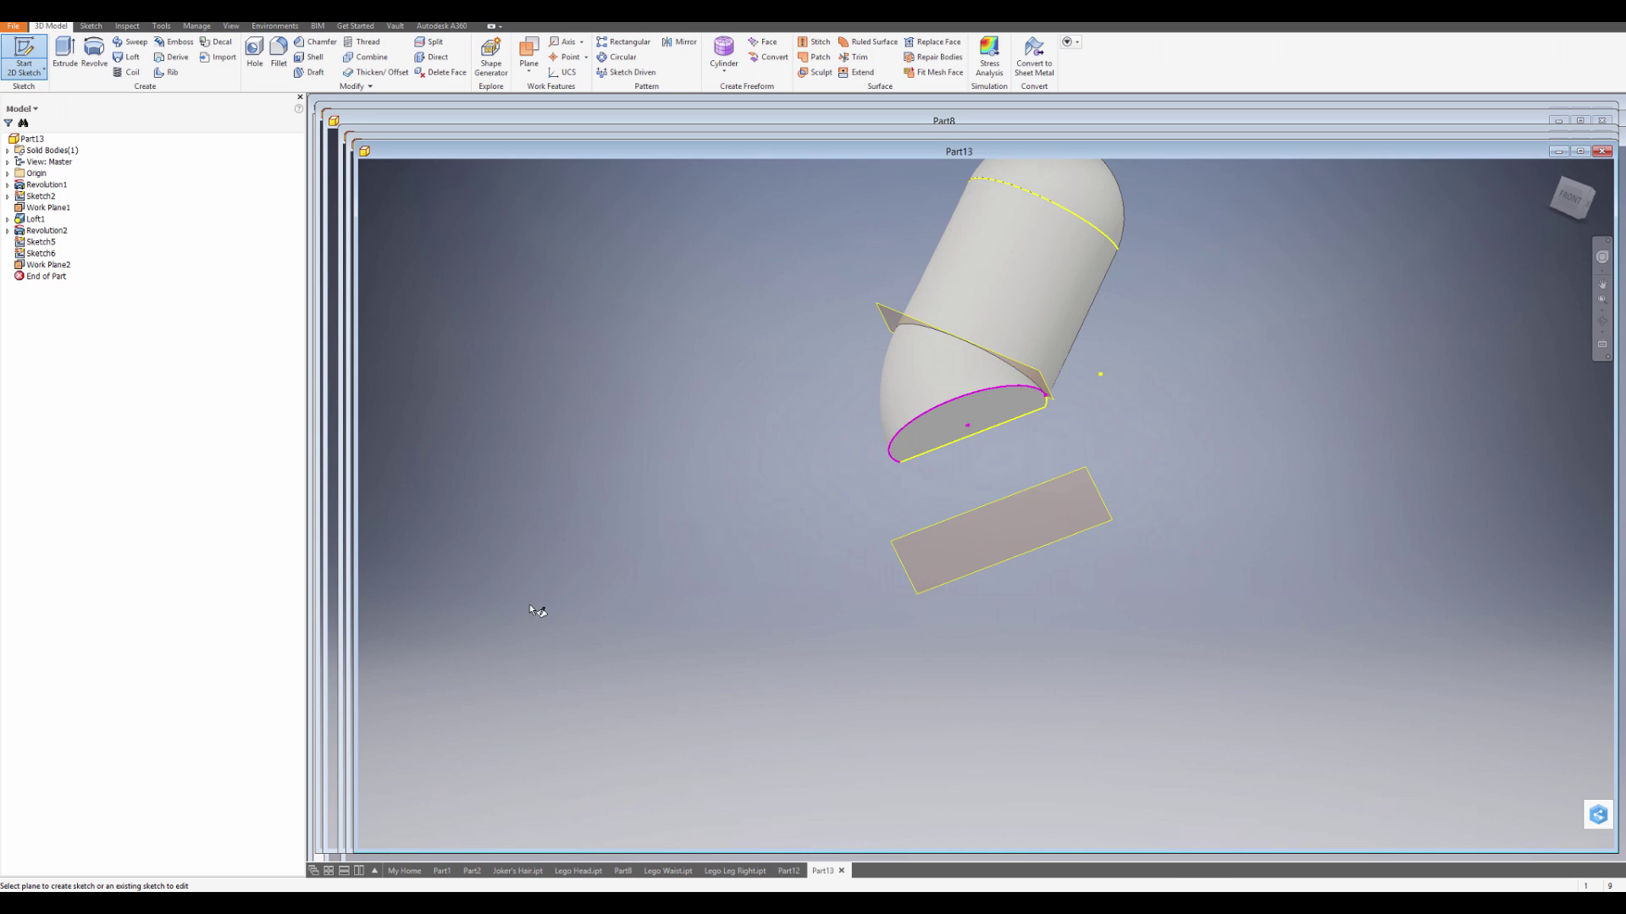
pyautogui.click(1004, 561)
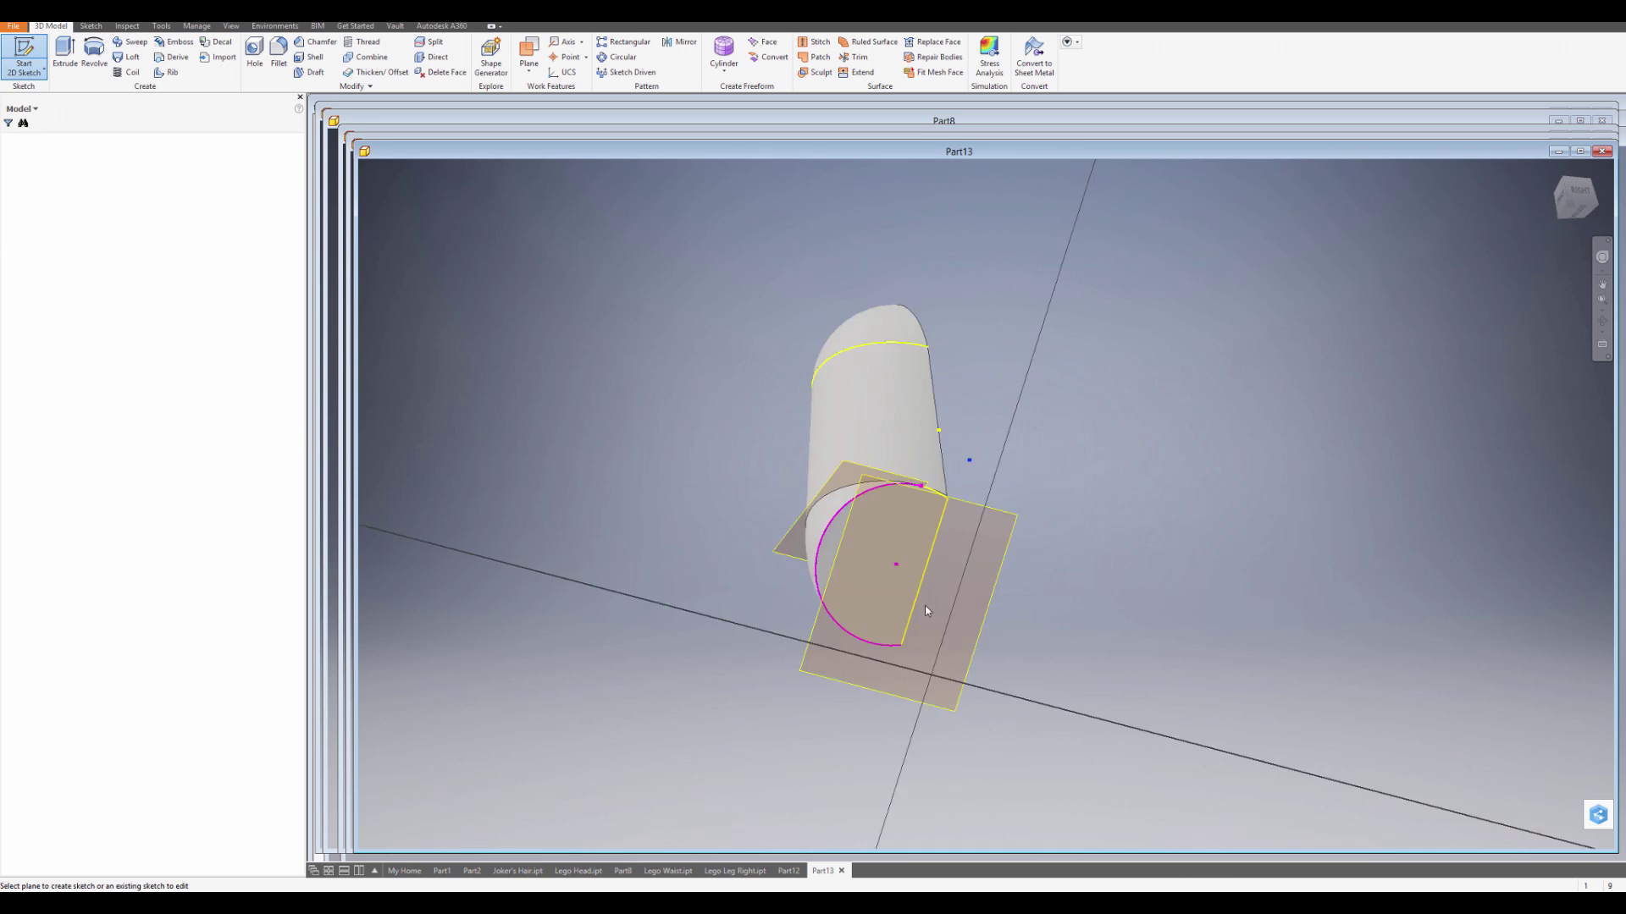
pyautogui.scroll(3, 1003, 652)
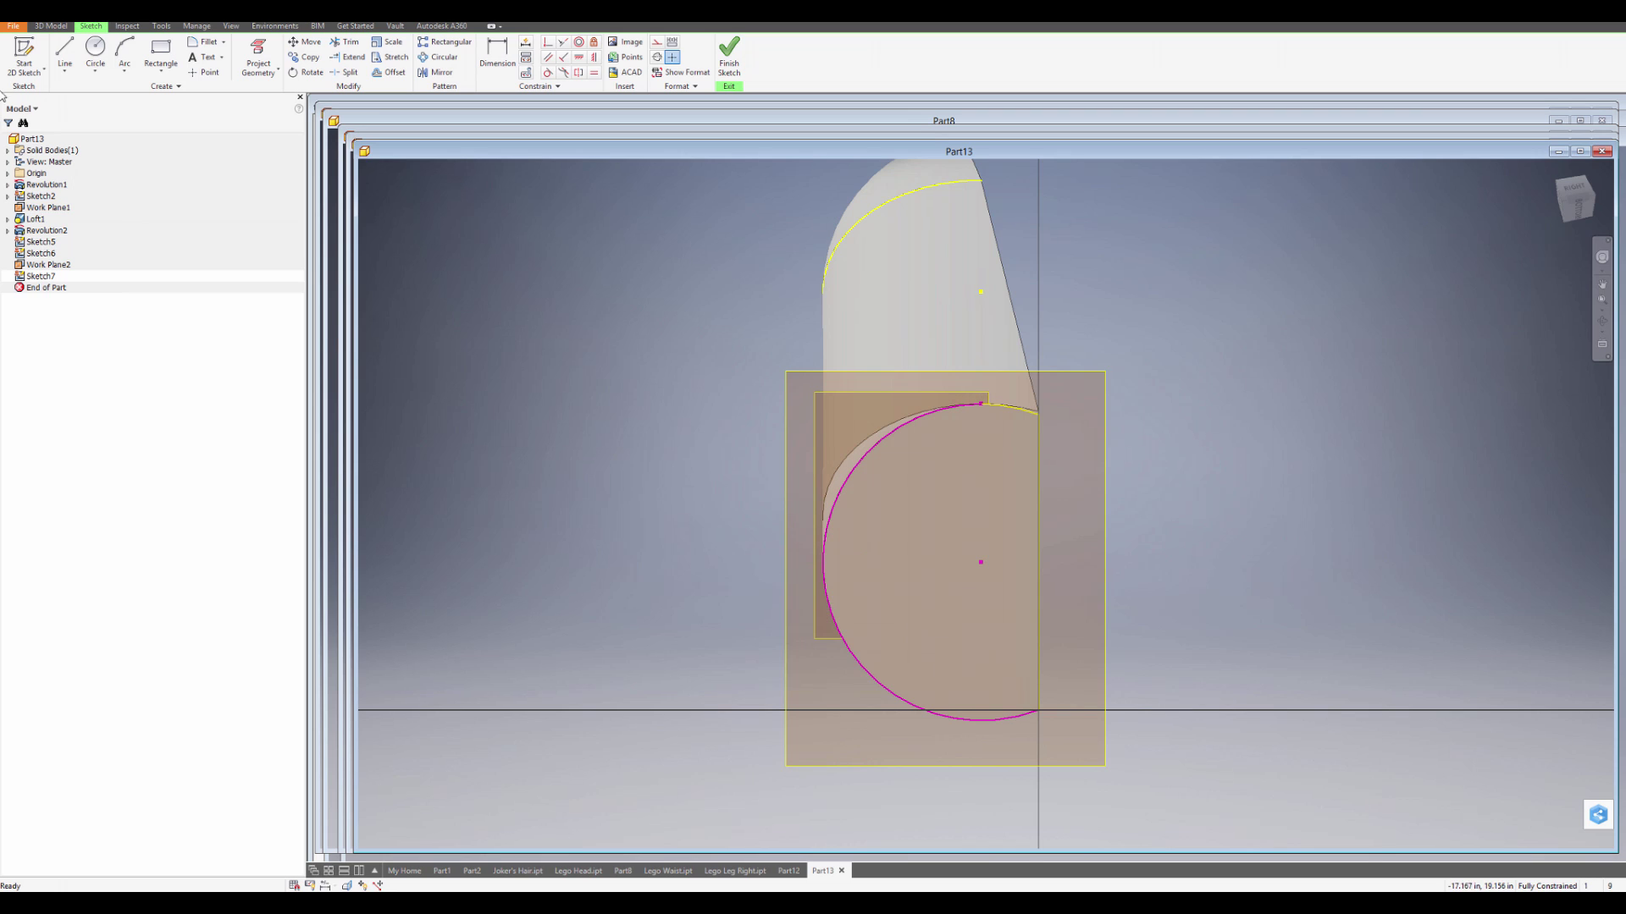
# - Draw a circle 1.25 in in diameter inside the outline of the revolve's end face on the offset plane
pyautogui.click(95, 51)
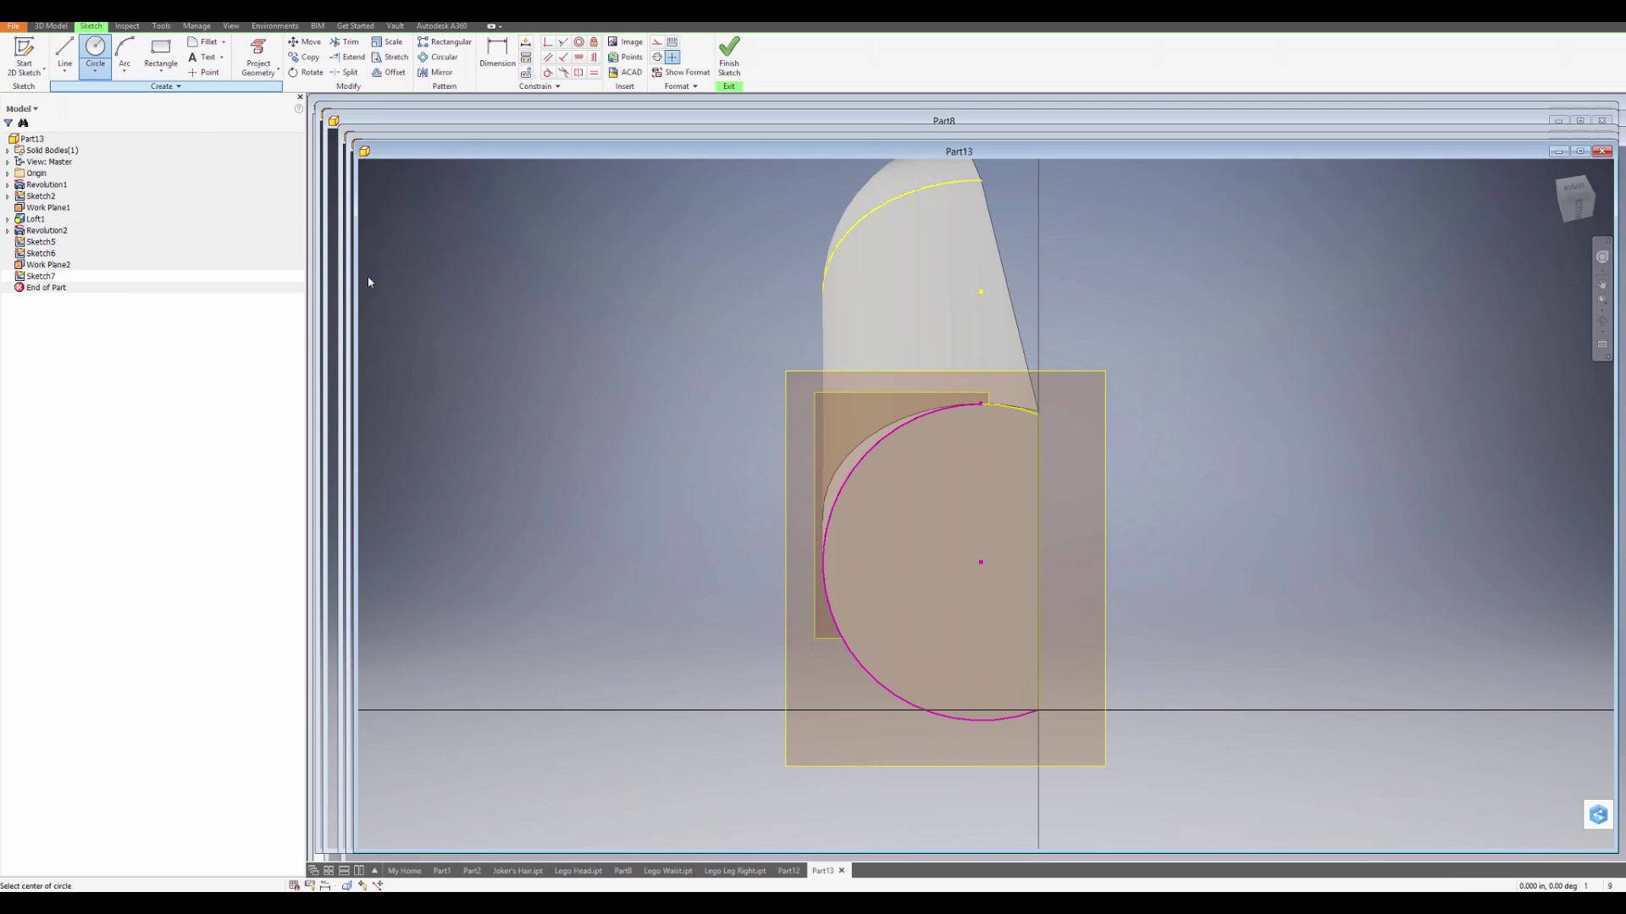
pyautogui.click(921, 564)
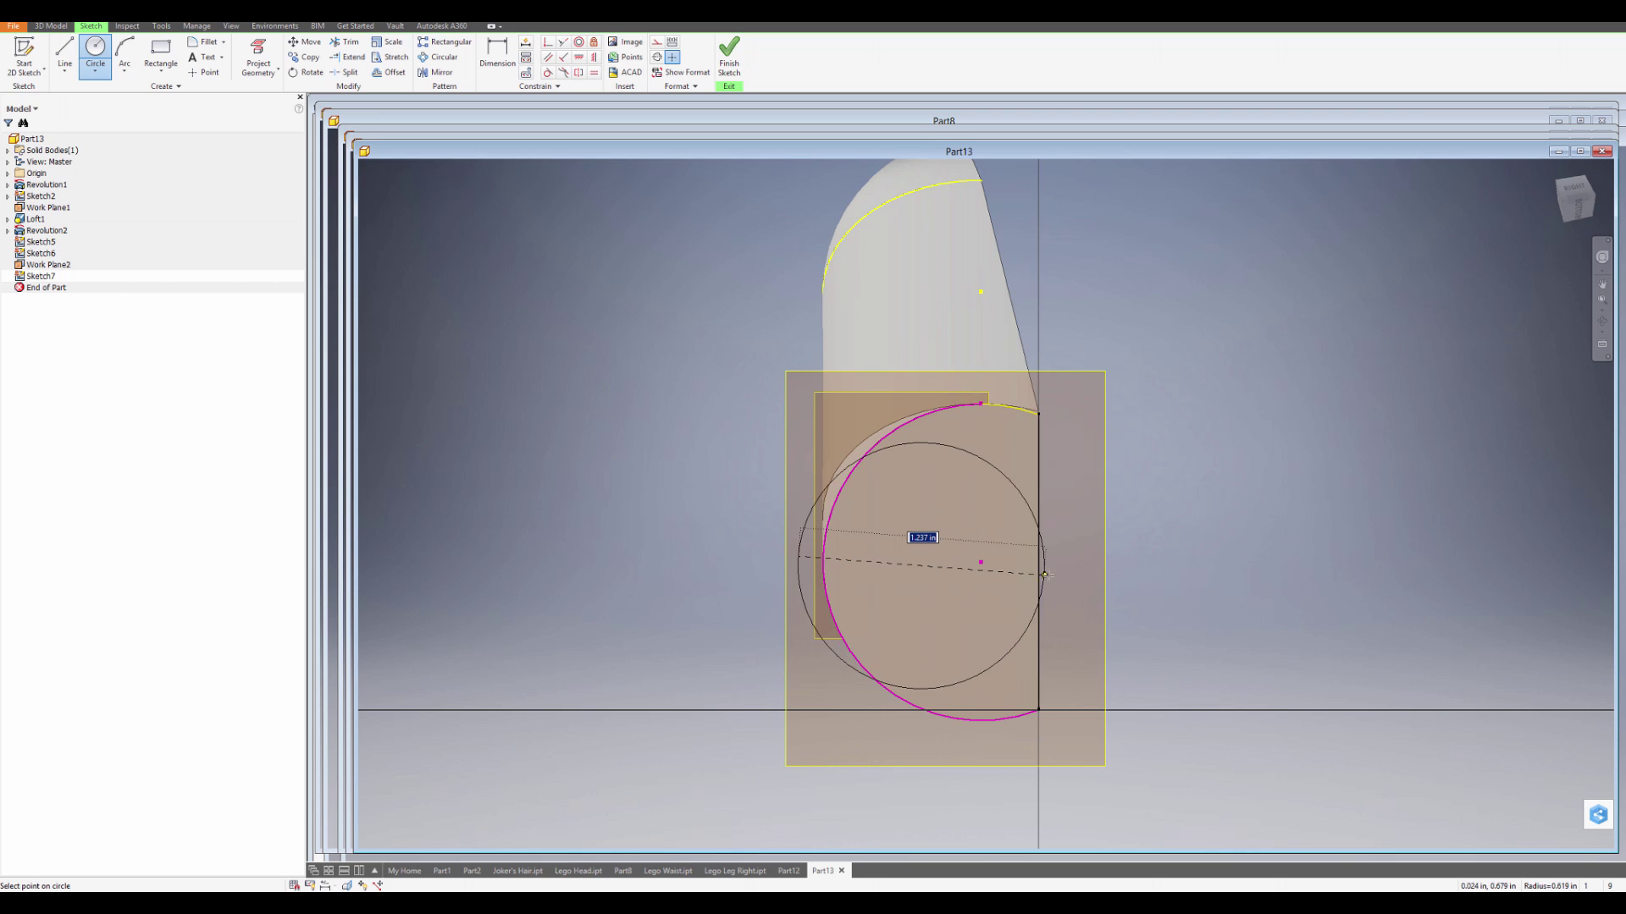
pyautogui.write('1.25')
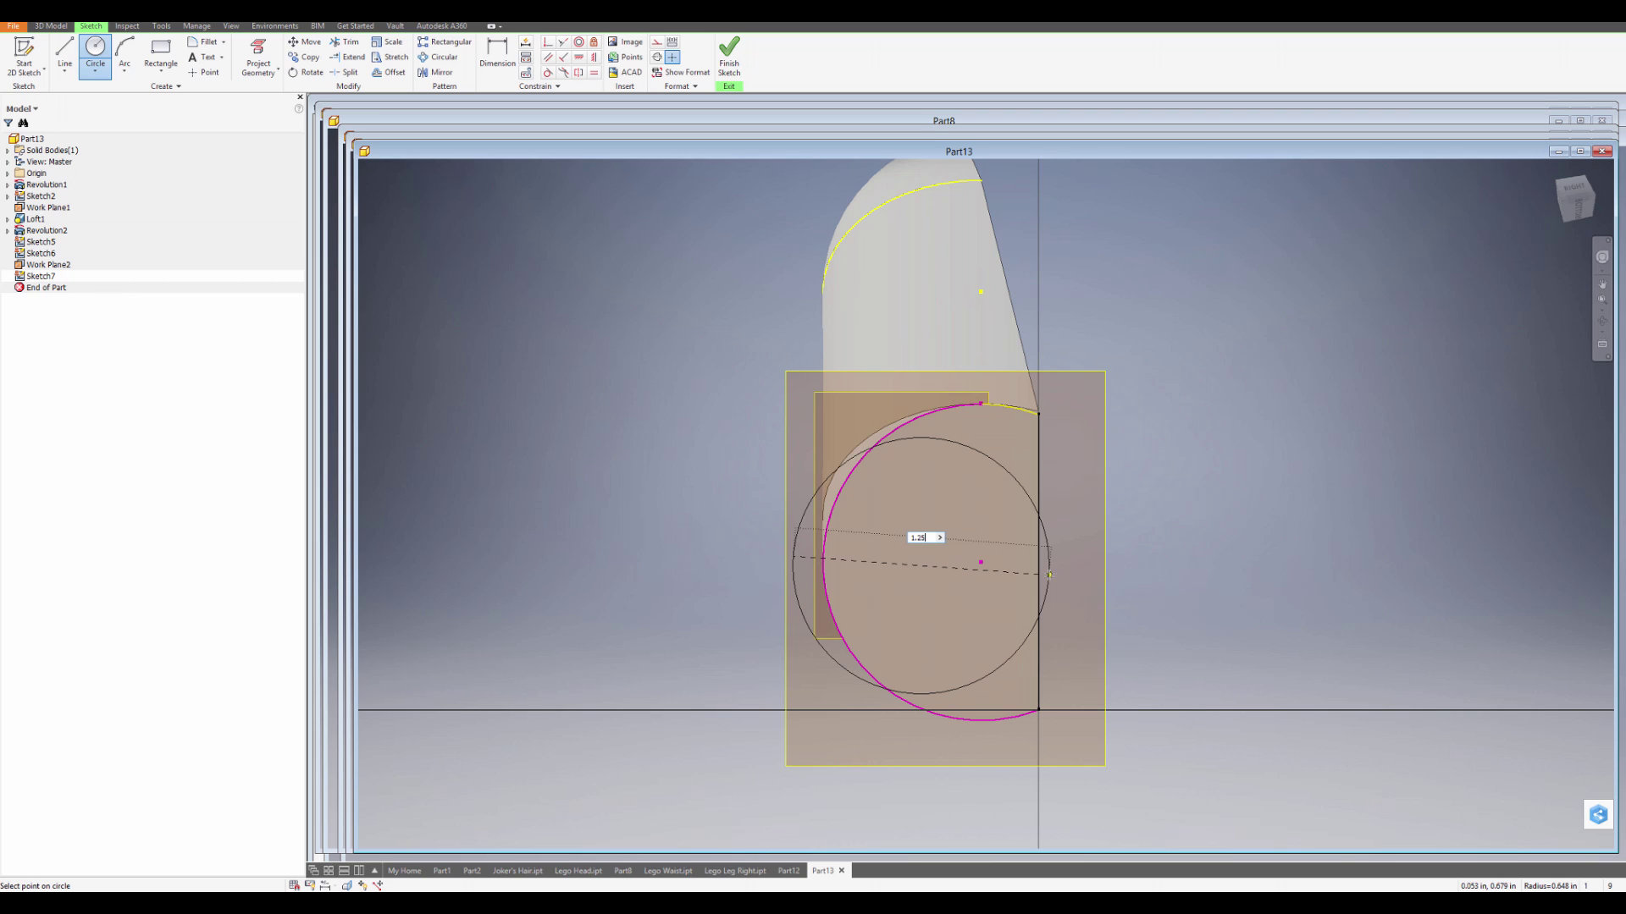
pyautogui.press('Return')
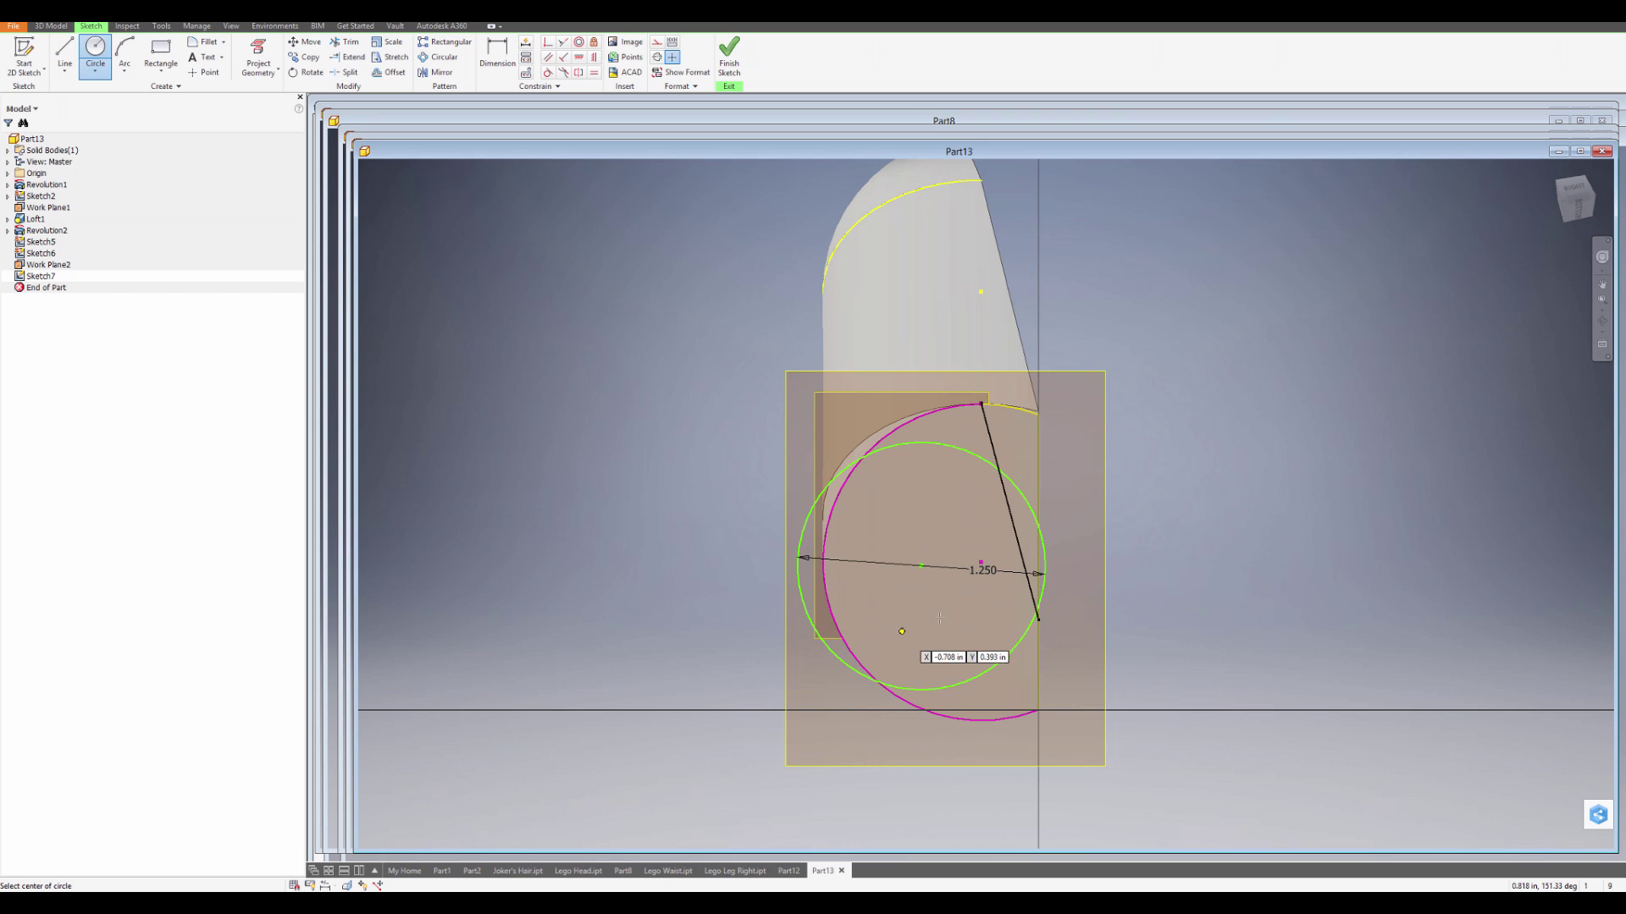
pyautogui.scroll(-3, 901, 631)
pyautogui.scroll(-3, 1038, 528)
pyautogui.press('Escape')
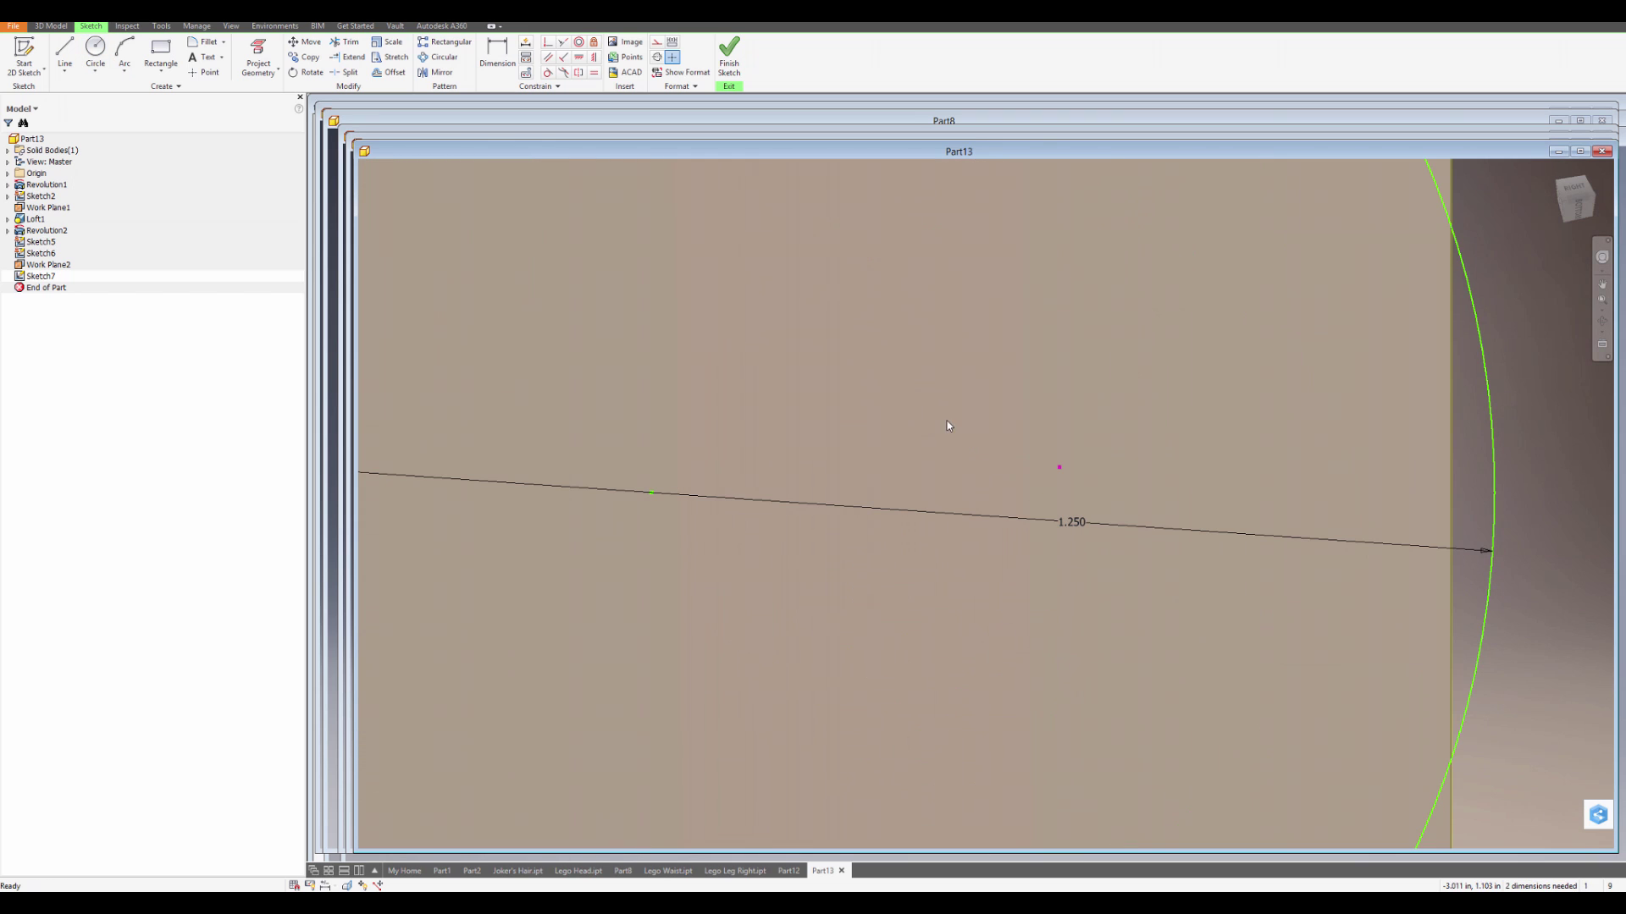
# - Project the centre point of the end face's large arc into the offset-plane sketch
pyautogui.click(506, 77)
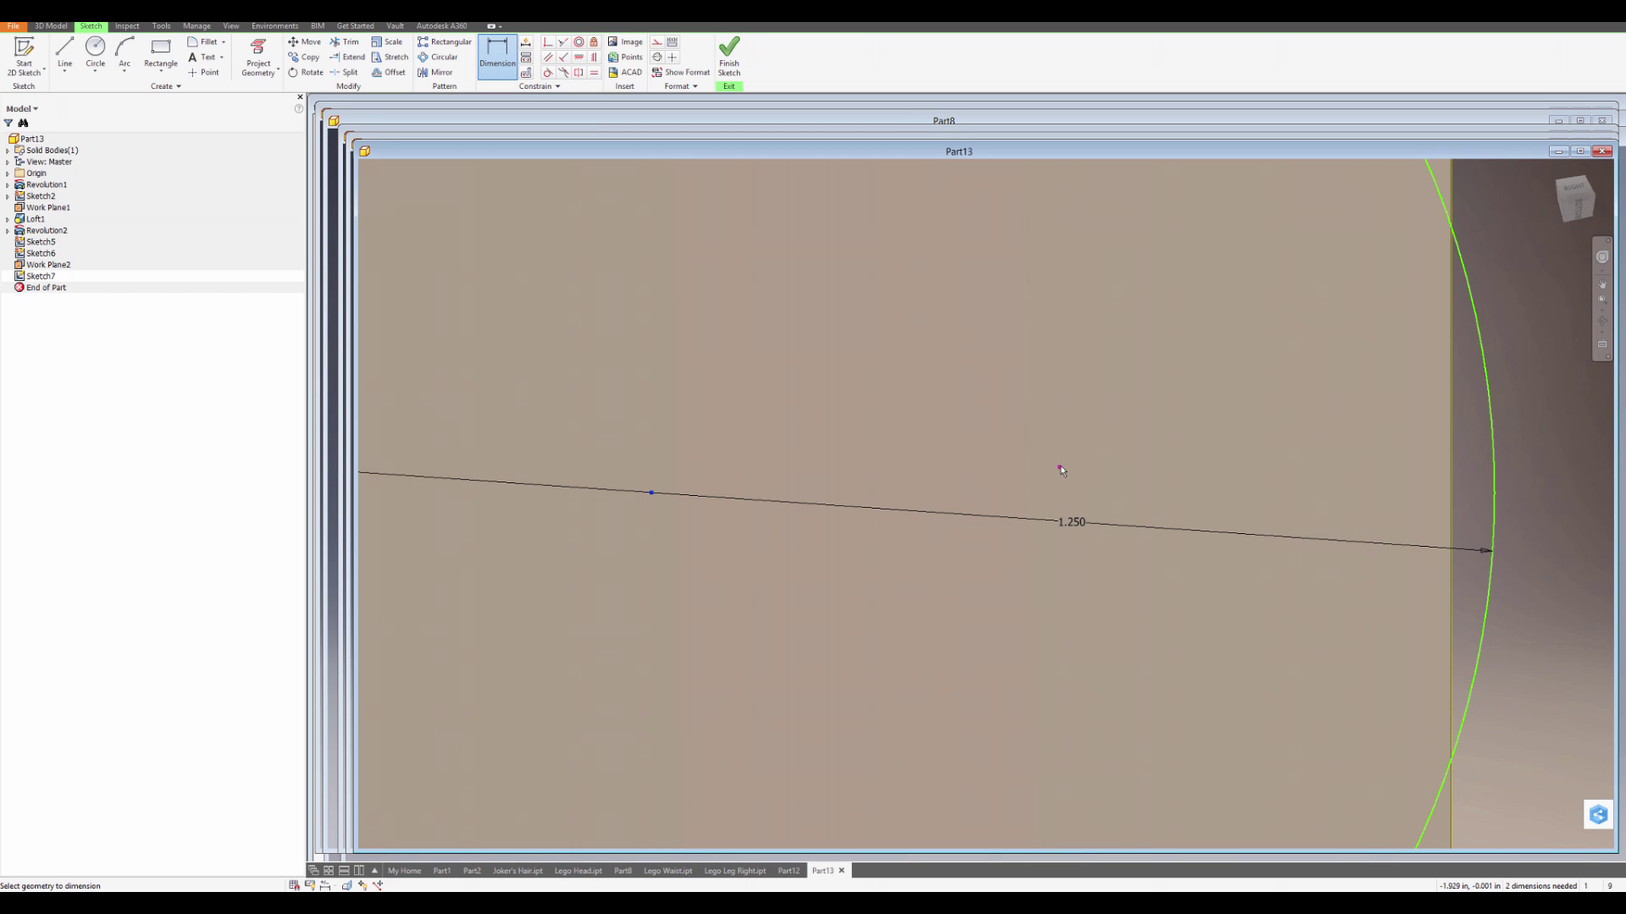
pyautogui.press('Escape')
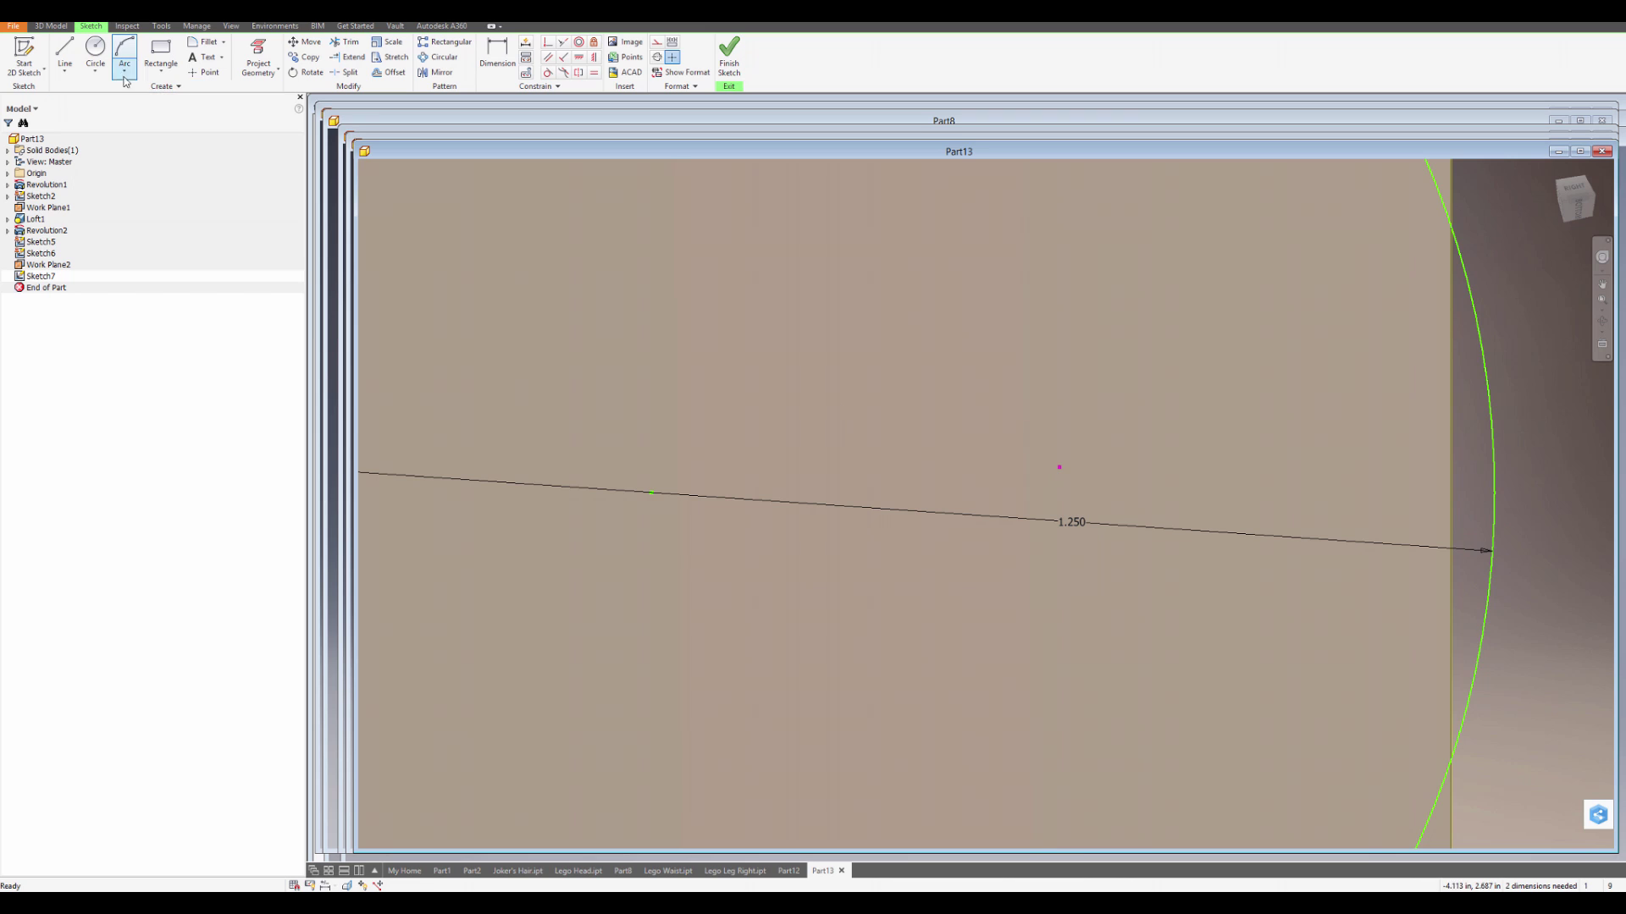
pyautogui.click(254, 52)
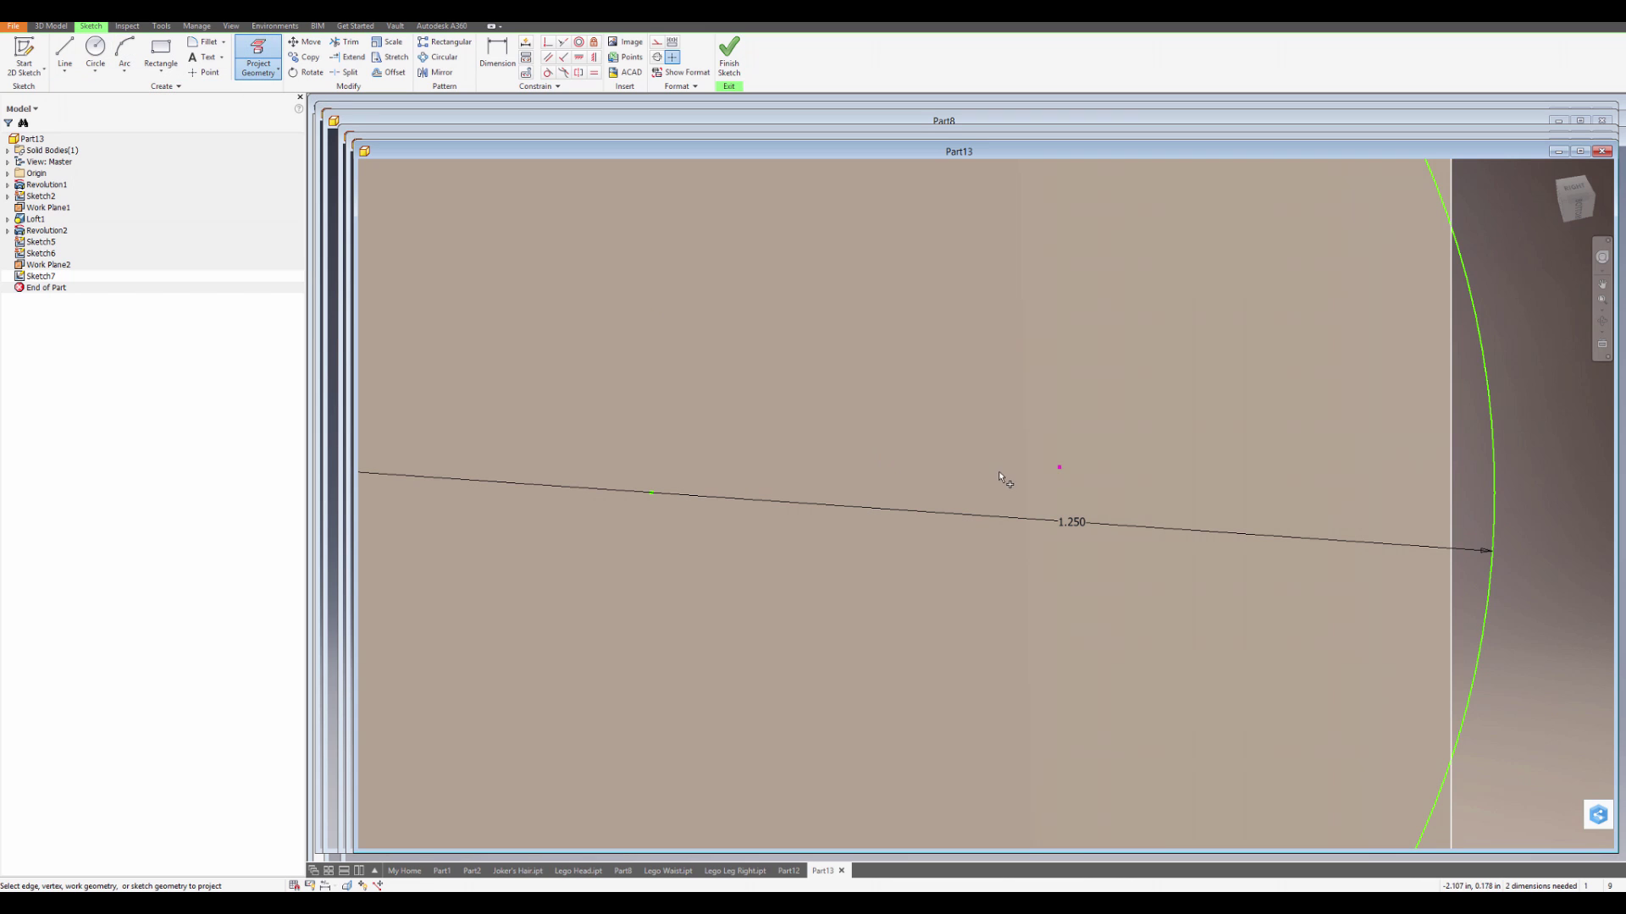
pyautogui.click(1059, 468)
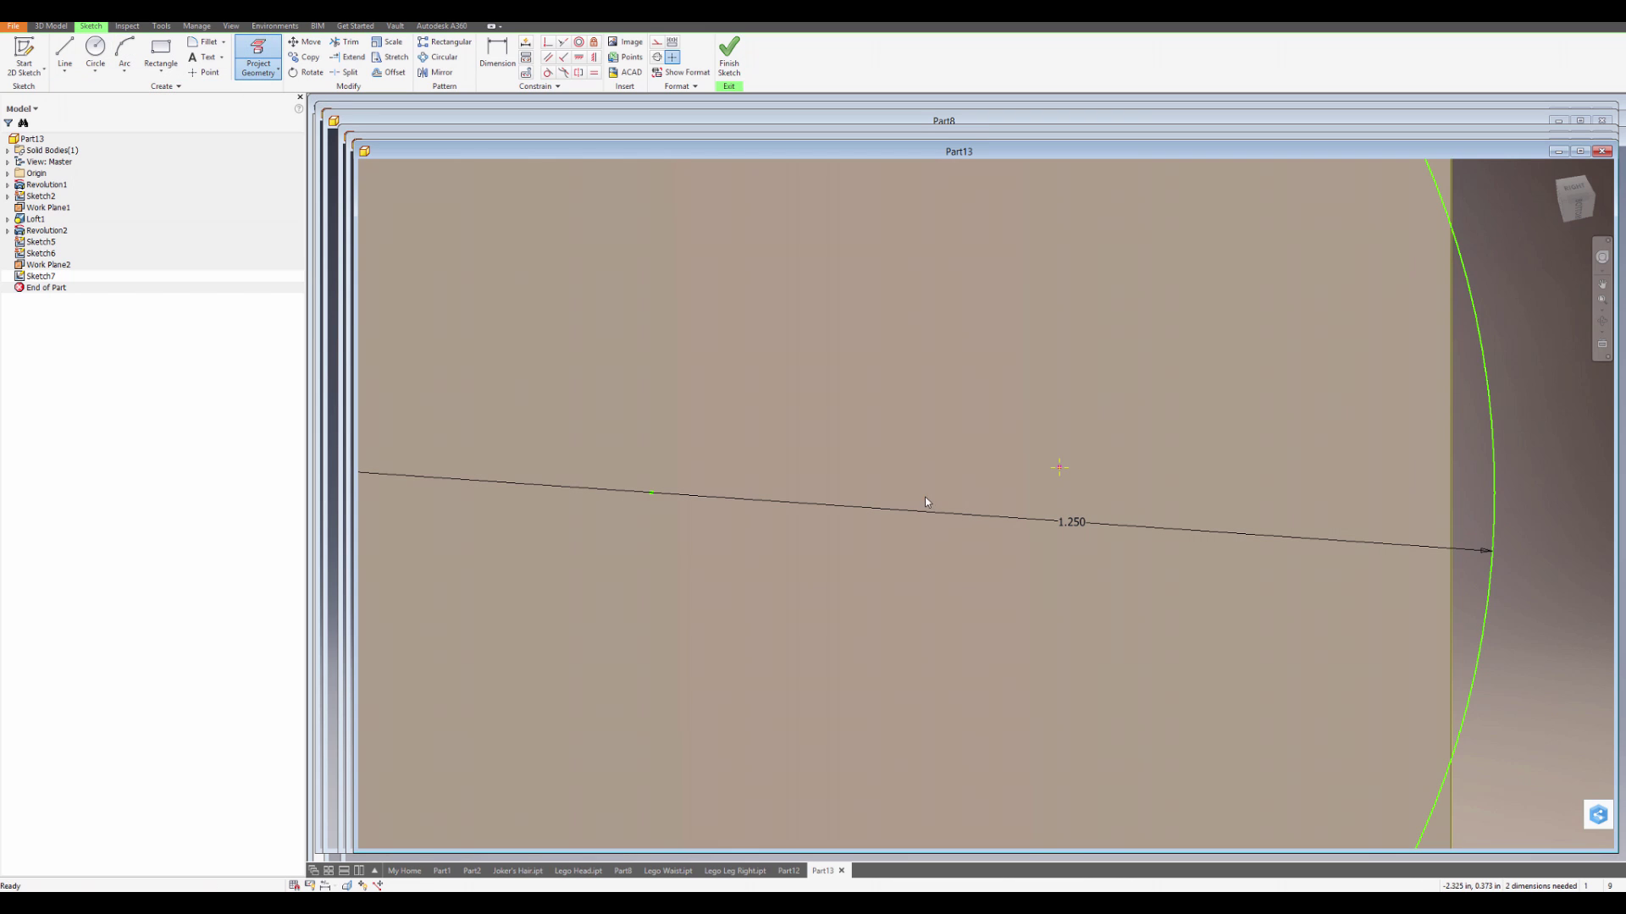
# - Dimension the vertical distance between the circle's centre and the projected arc centre, and set it to 0
pyautogui.press('d')
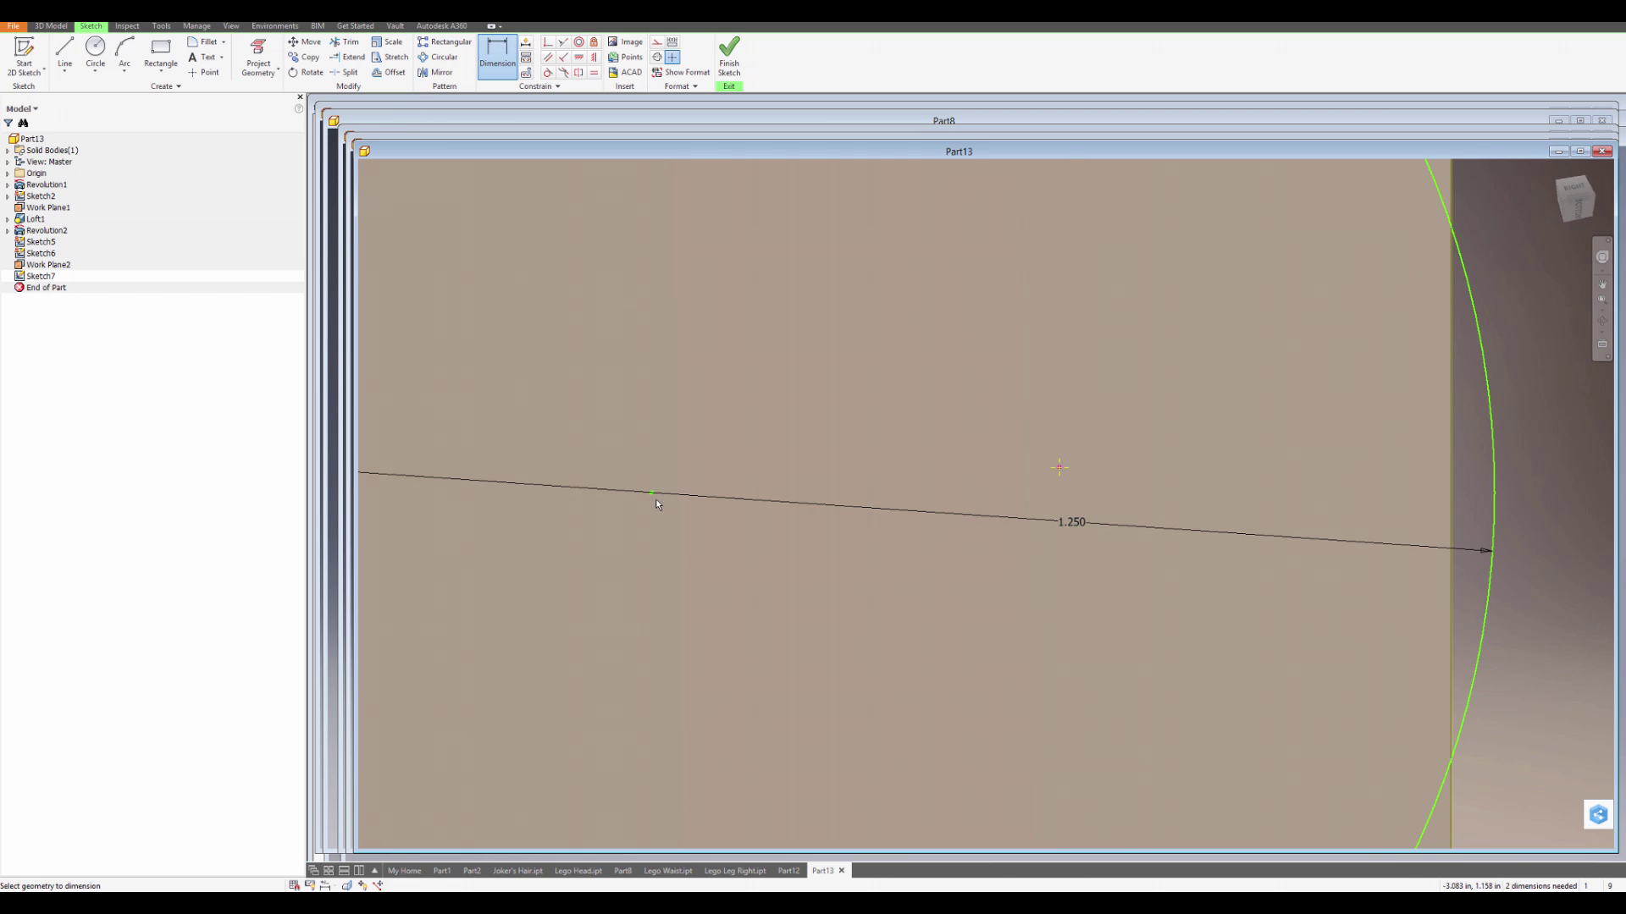
pyautogui.click(650, 500)
pyautogui.press('Return')
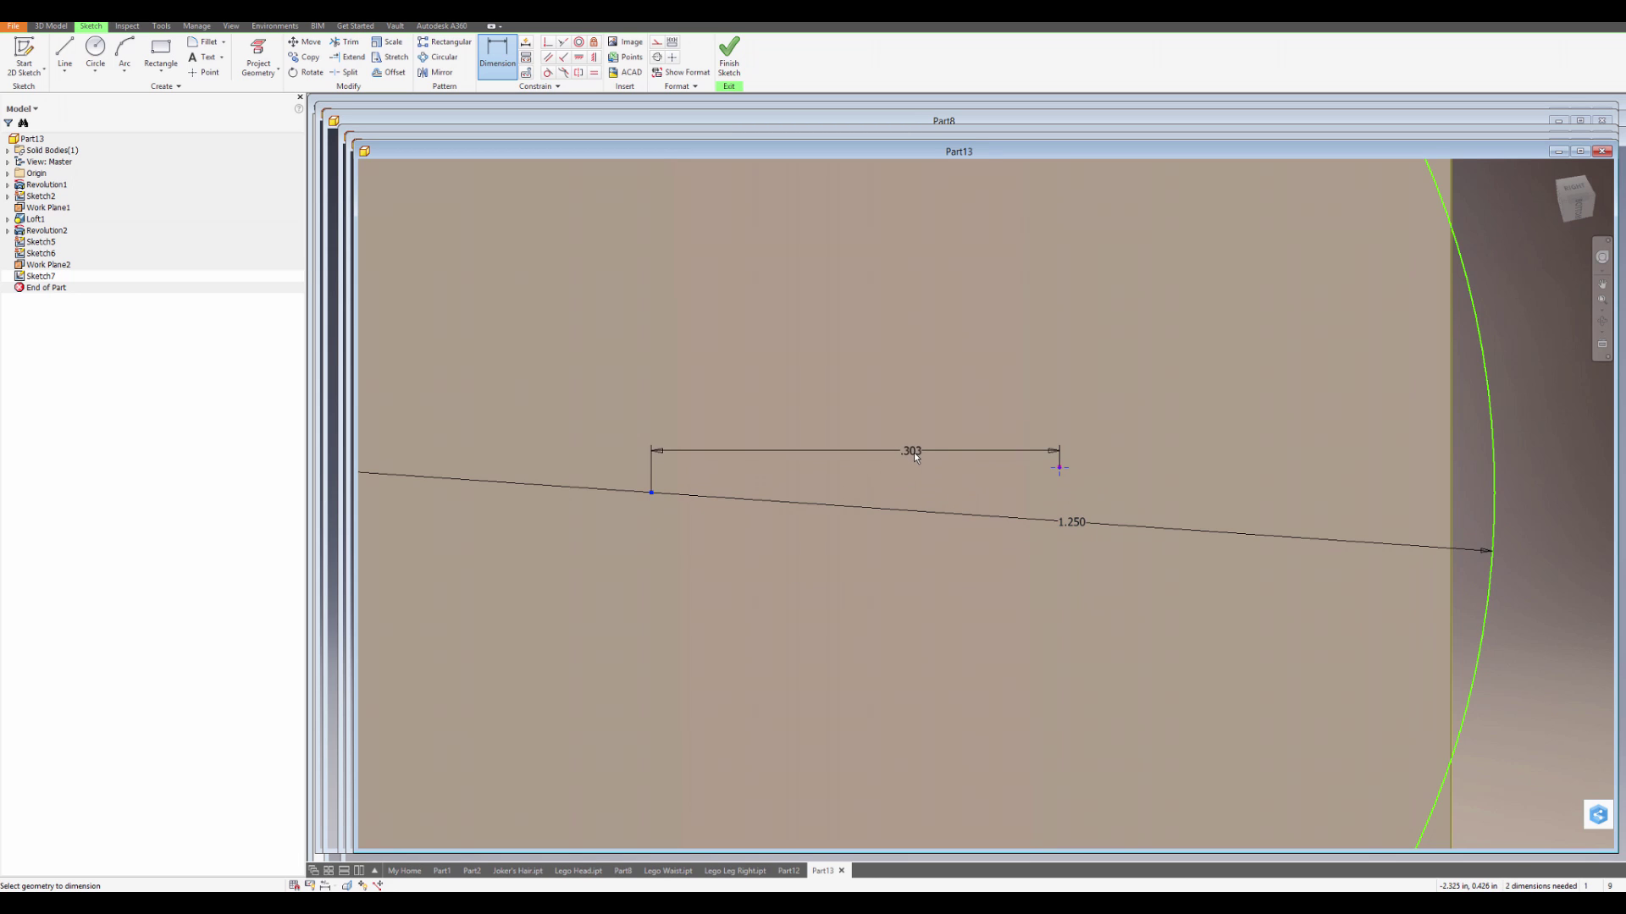
pyautogui.click(1116, 479)
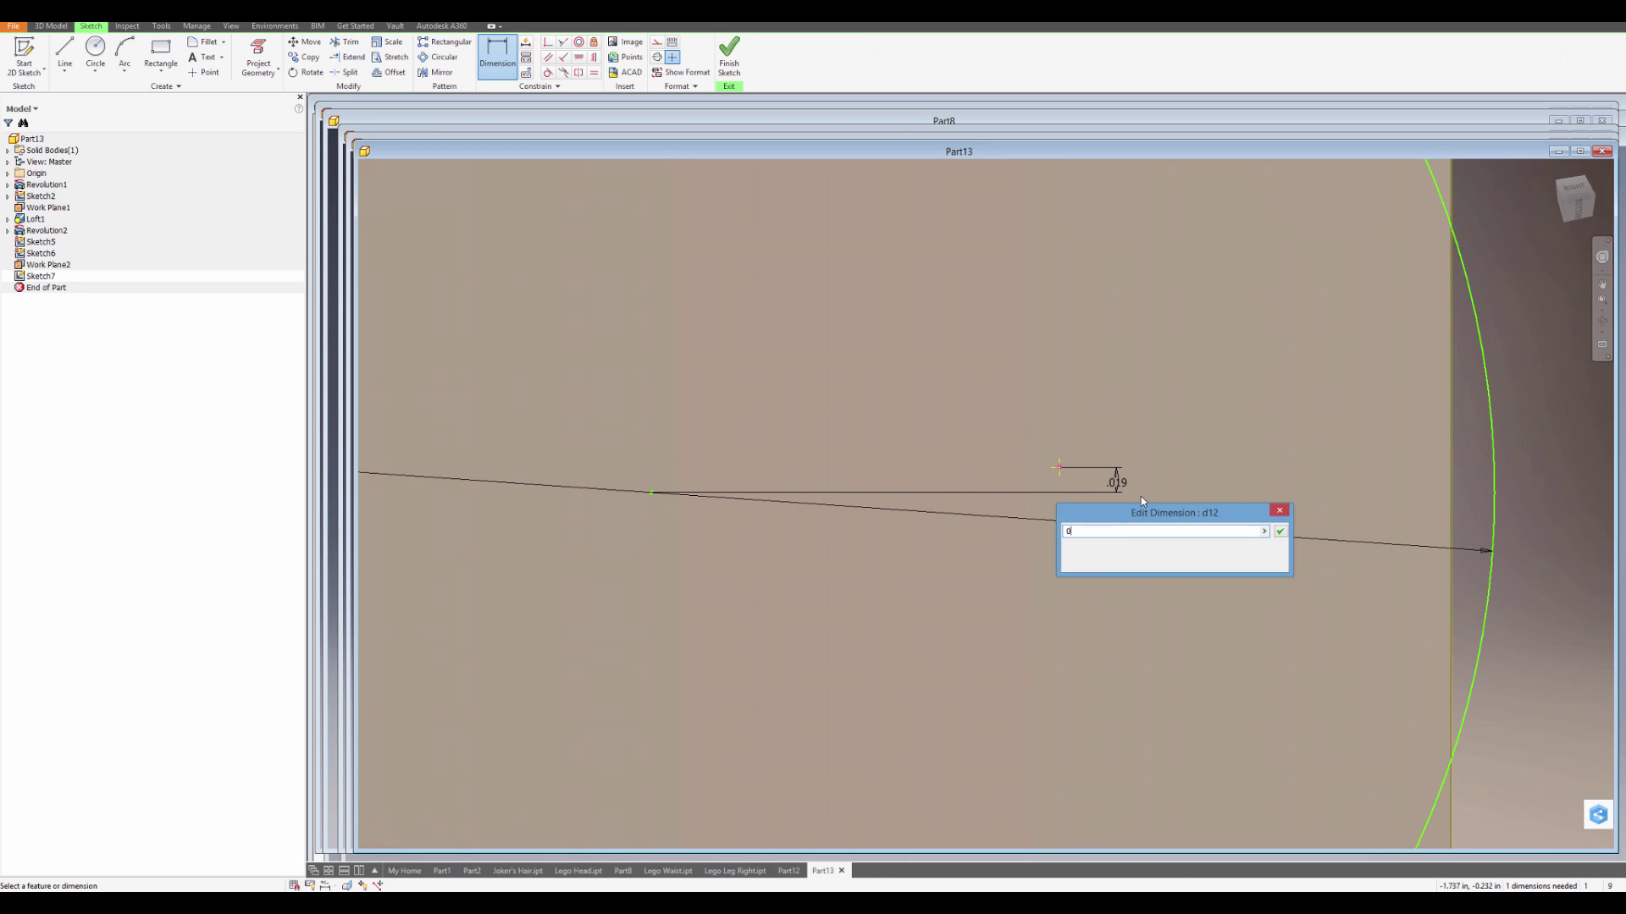
pyautogui.press('Return')
# - Make the circle tangent to the end face's straight vertical edge, and finish the sketch
pyautogui.scroll(-7, 1111, 638)
pyautogui.moveTo(1082, 607); pyautogui.dragTo(1031, 542, button='middle')
pyautogui.scroll(3, 1032, 541)
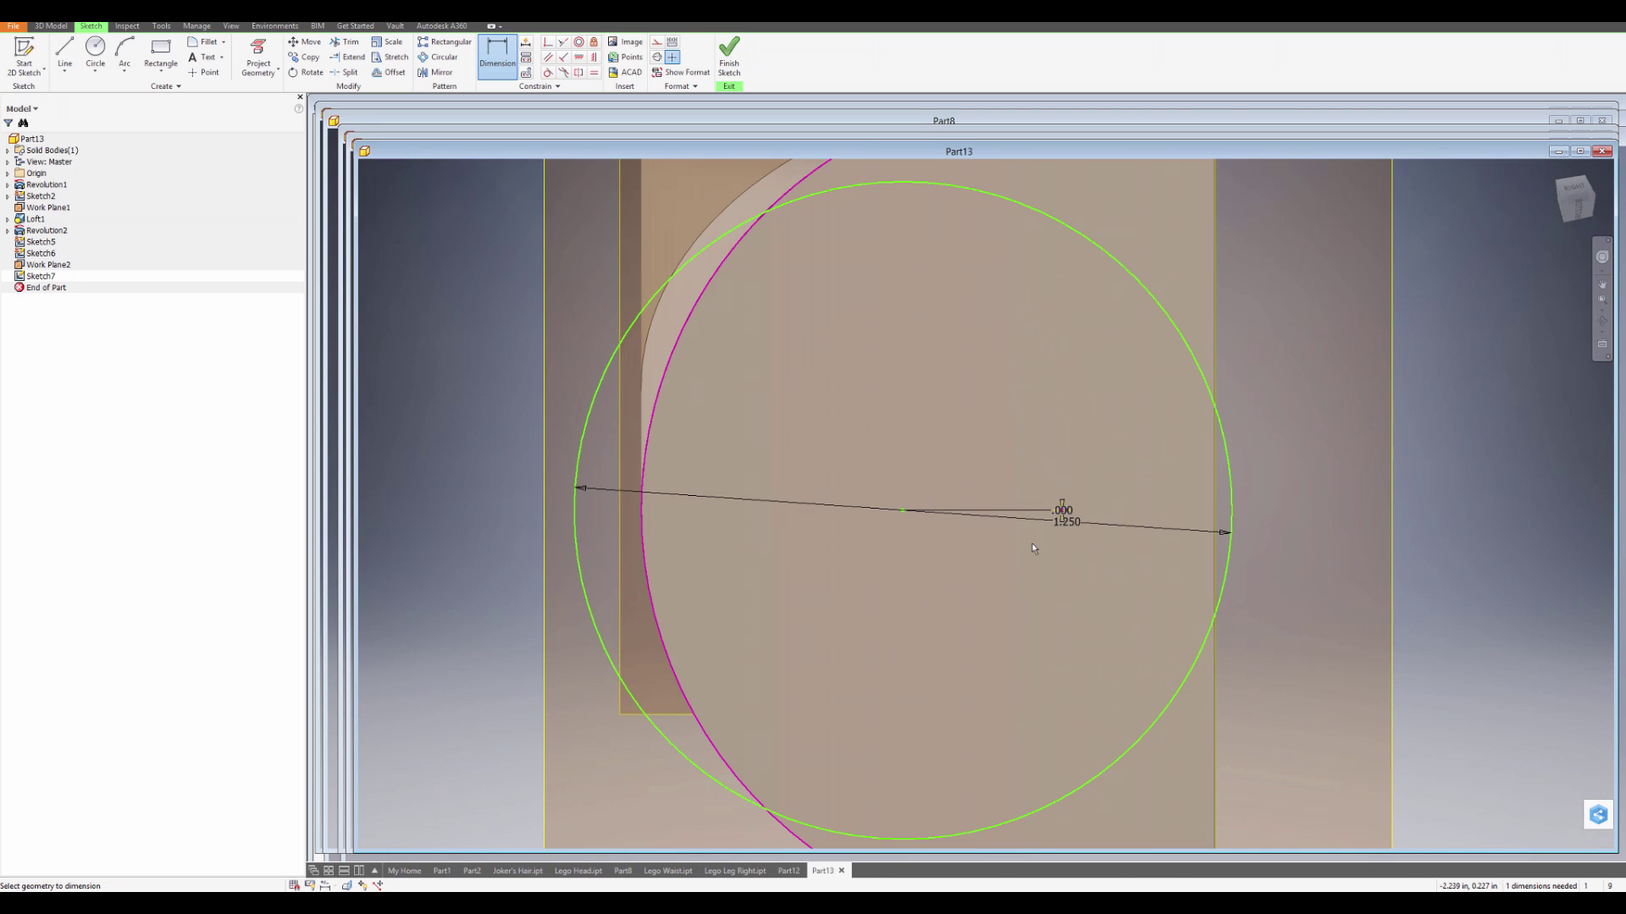
pyautogui.moveTo(1184, 509); pyautogui.dragTo(1017, 636, button='middle')
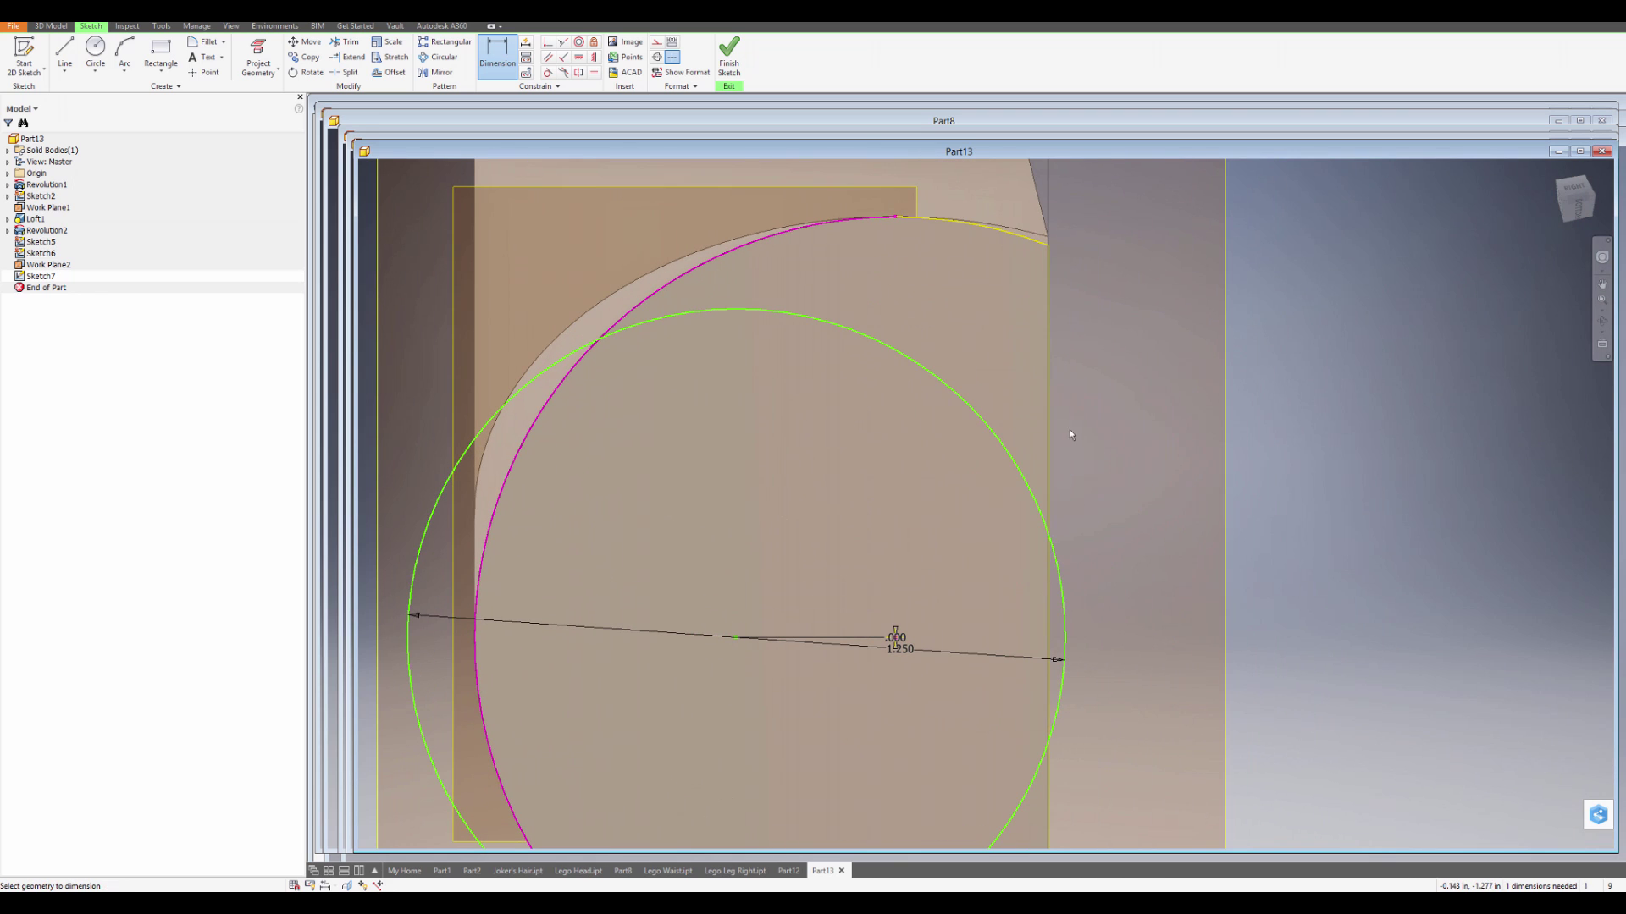
pyautogui.moveTo(1072, 579); pyautogui.dragTo(1108, 514, button='middle')
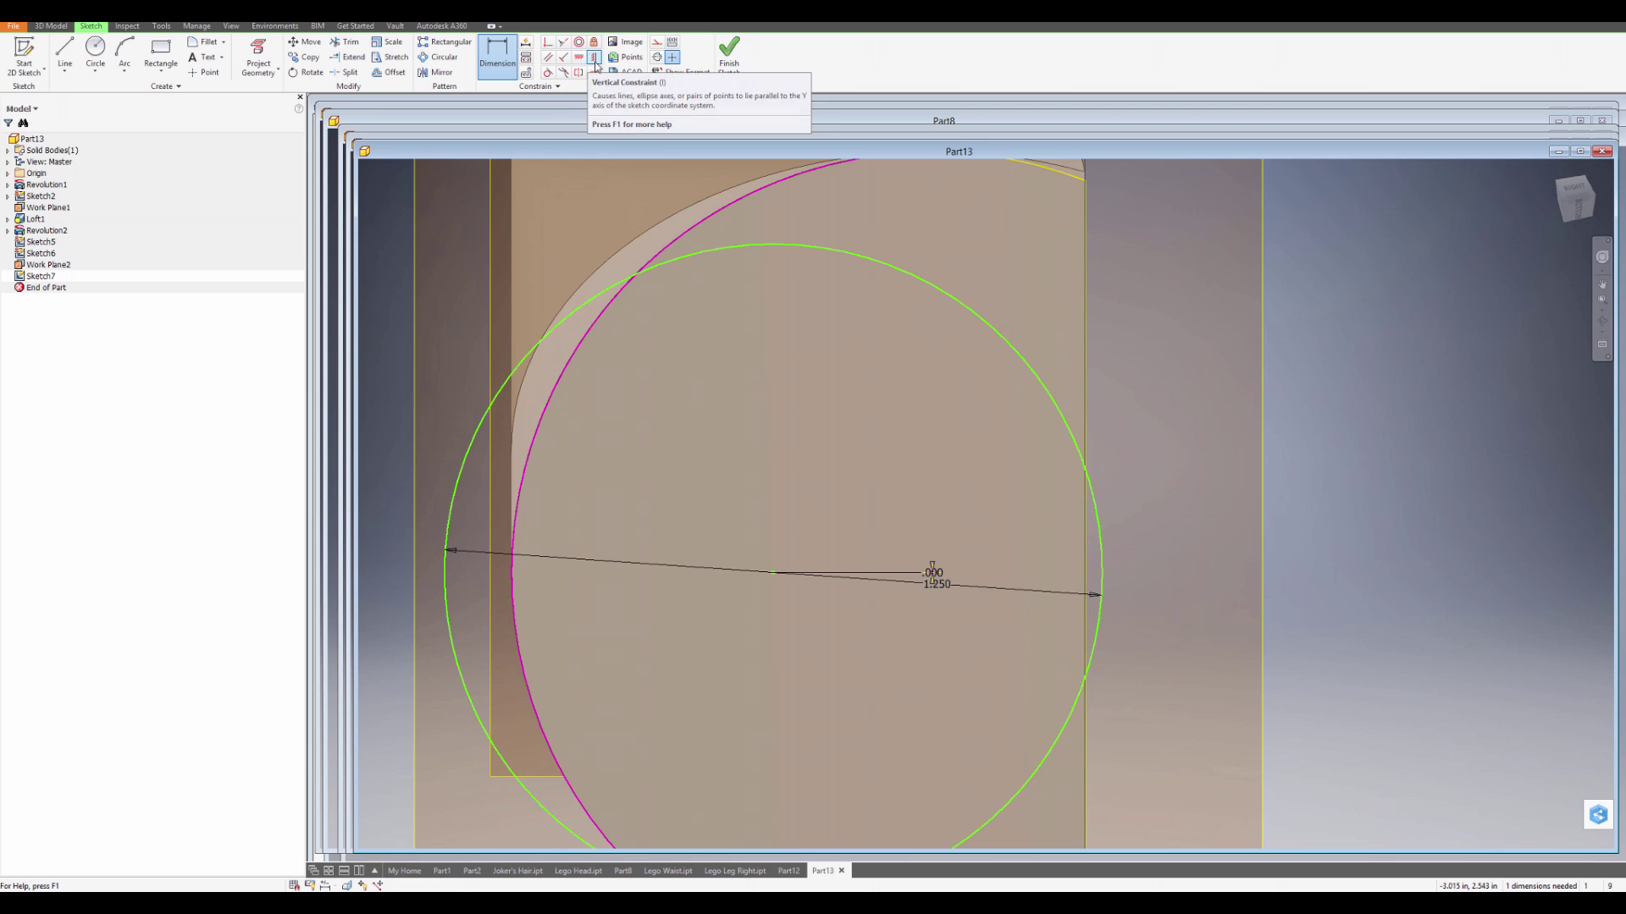
pyautogui.click(548, 74)
pyautogui.click(1087, 393)
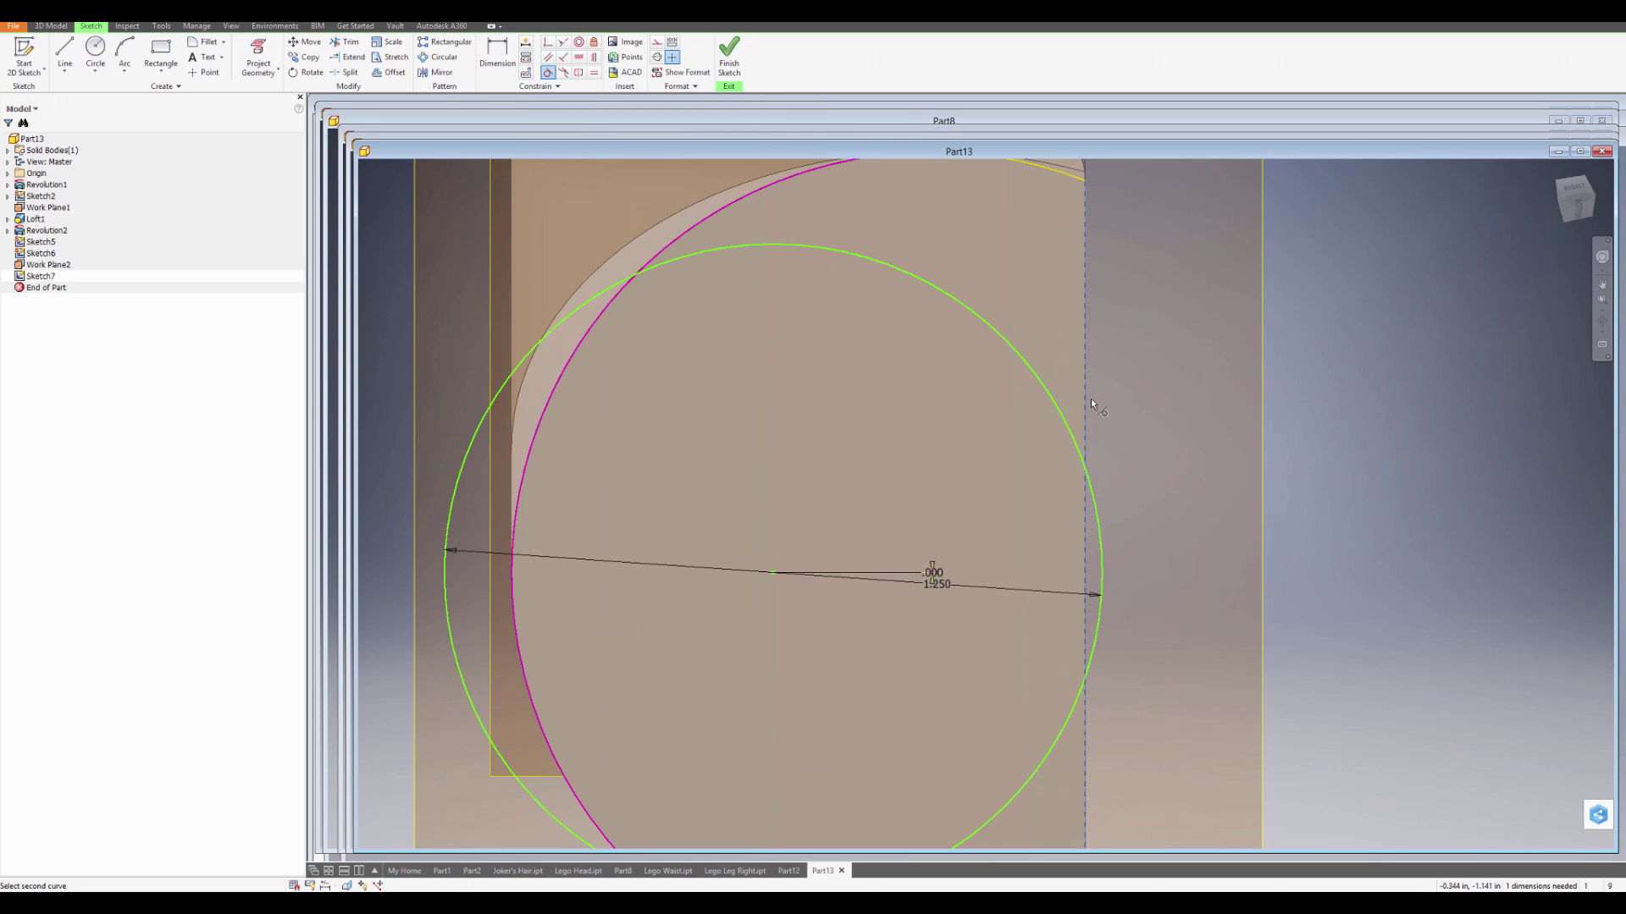
pyautogui.click(1100, 535)
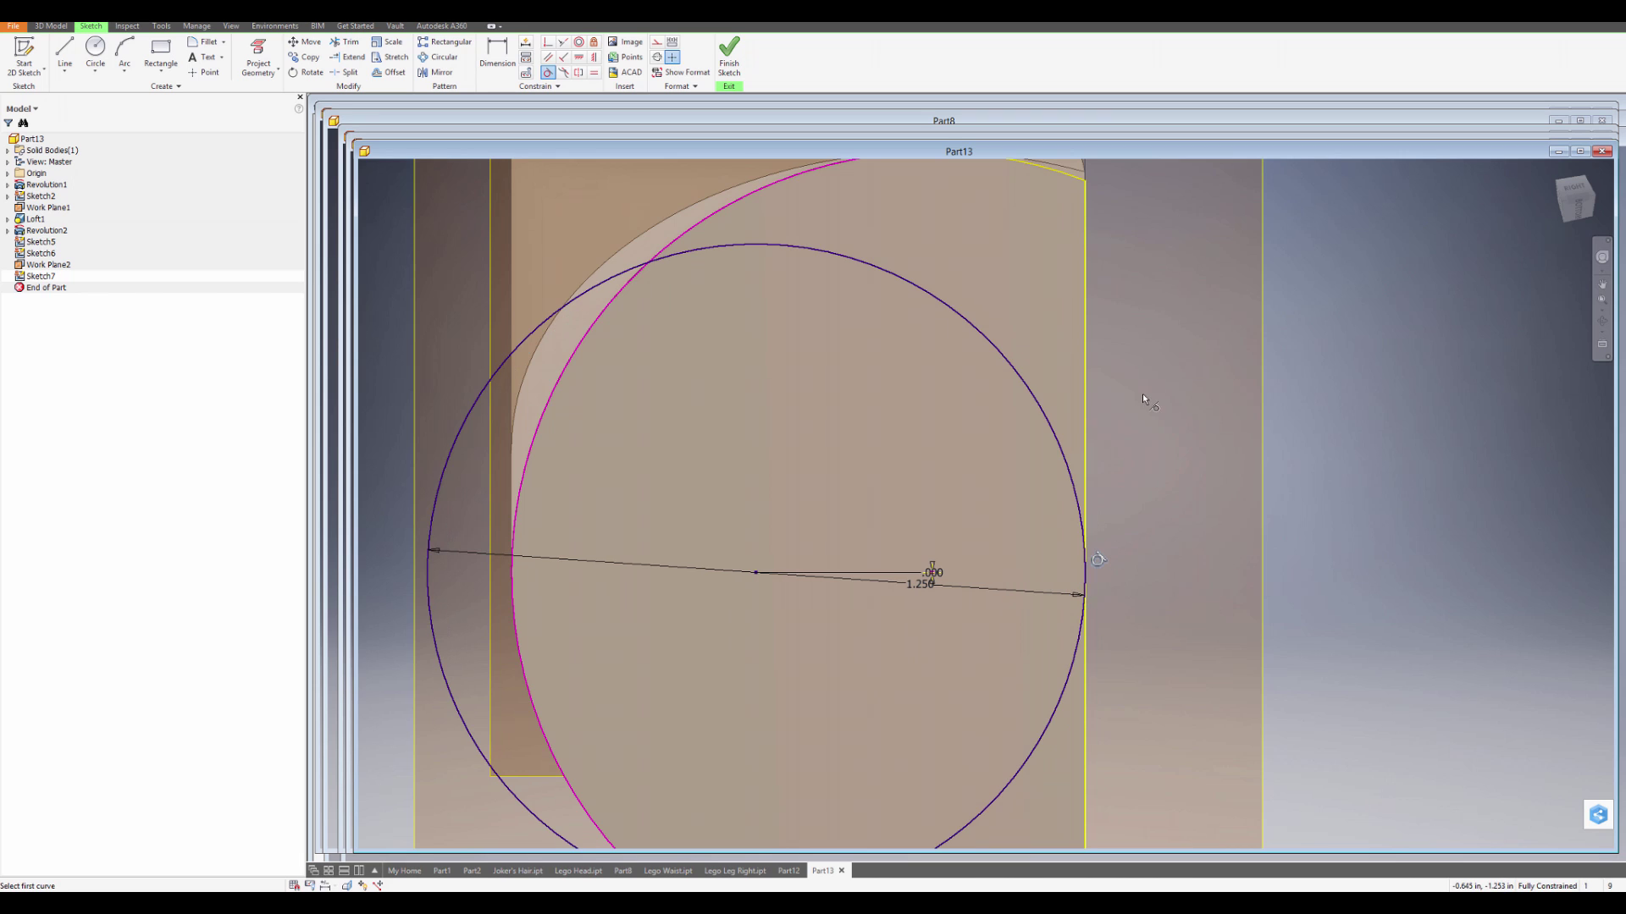
pyautogui.scroll(-3, 1101, 559)
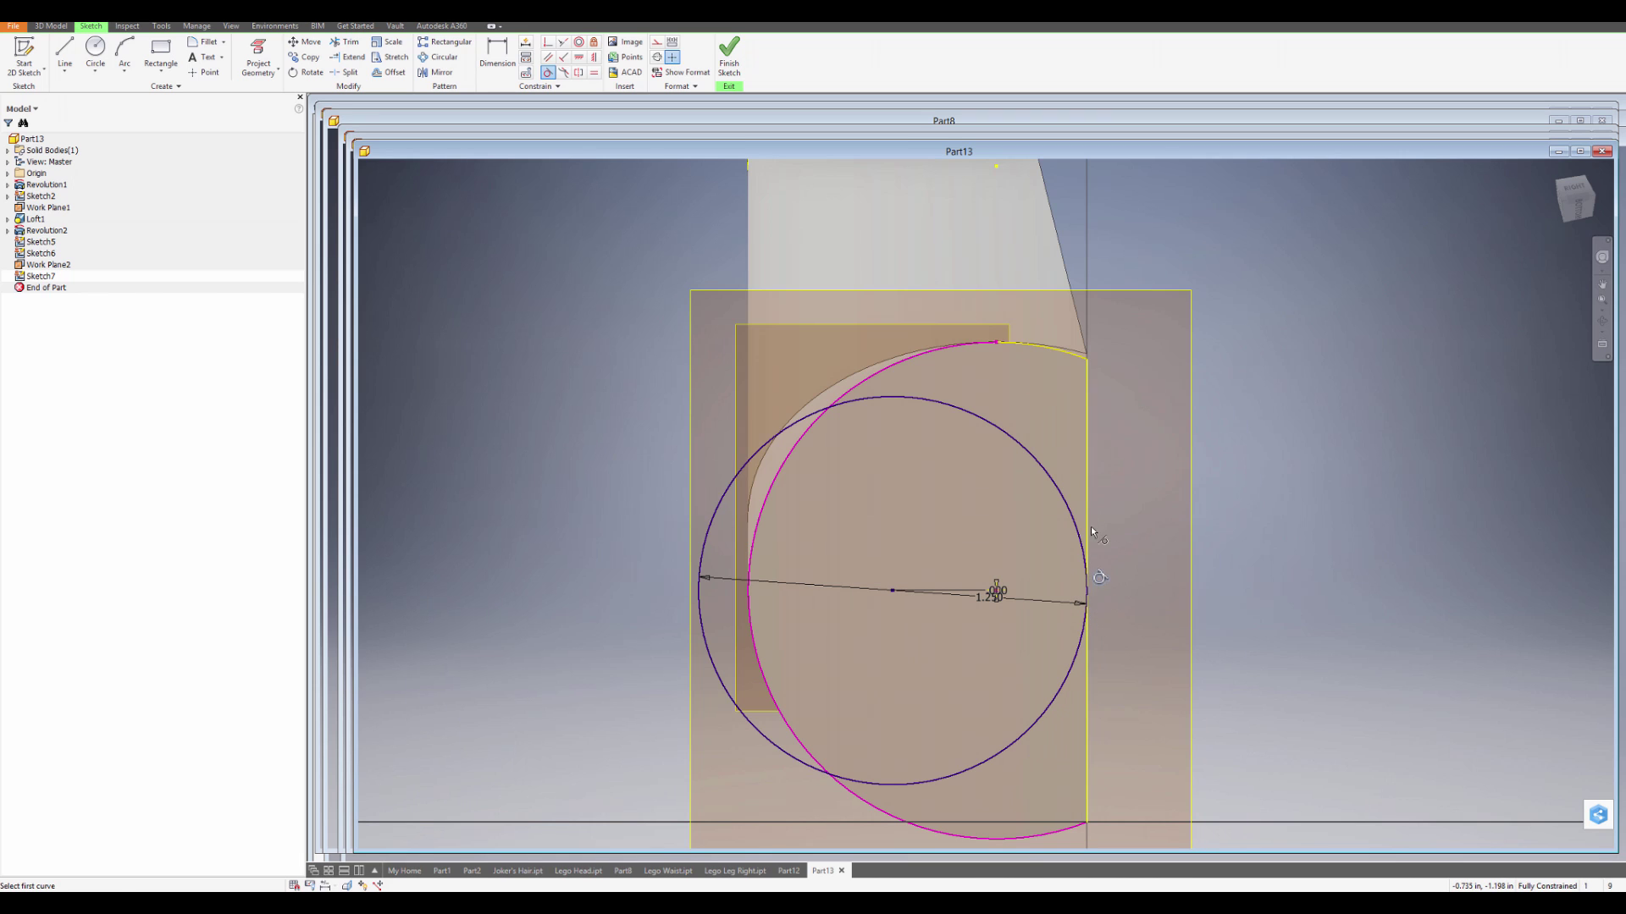
pyautogui.moveTo(1092, 527); pyautogui.dragTo(1095, 424, button='middle')
pyautogui.scroll(-1, 1095, 424)
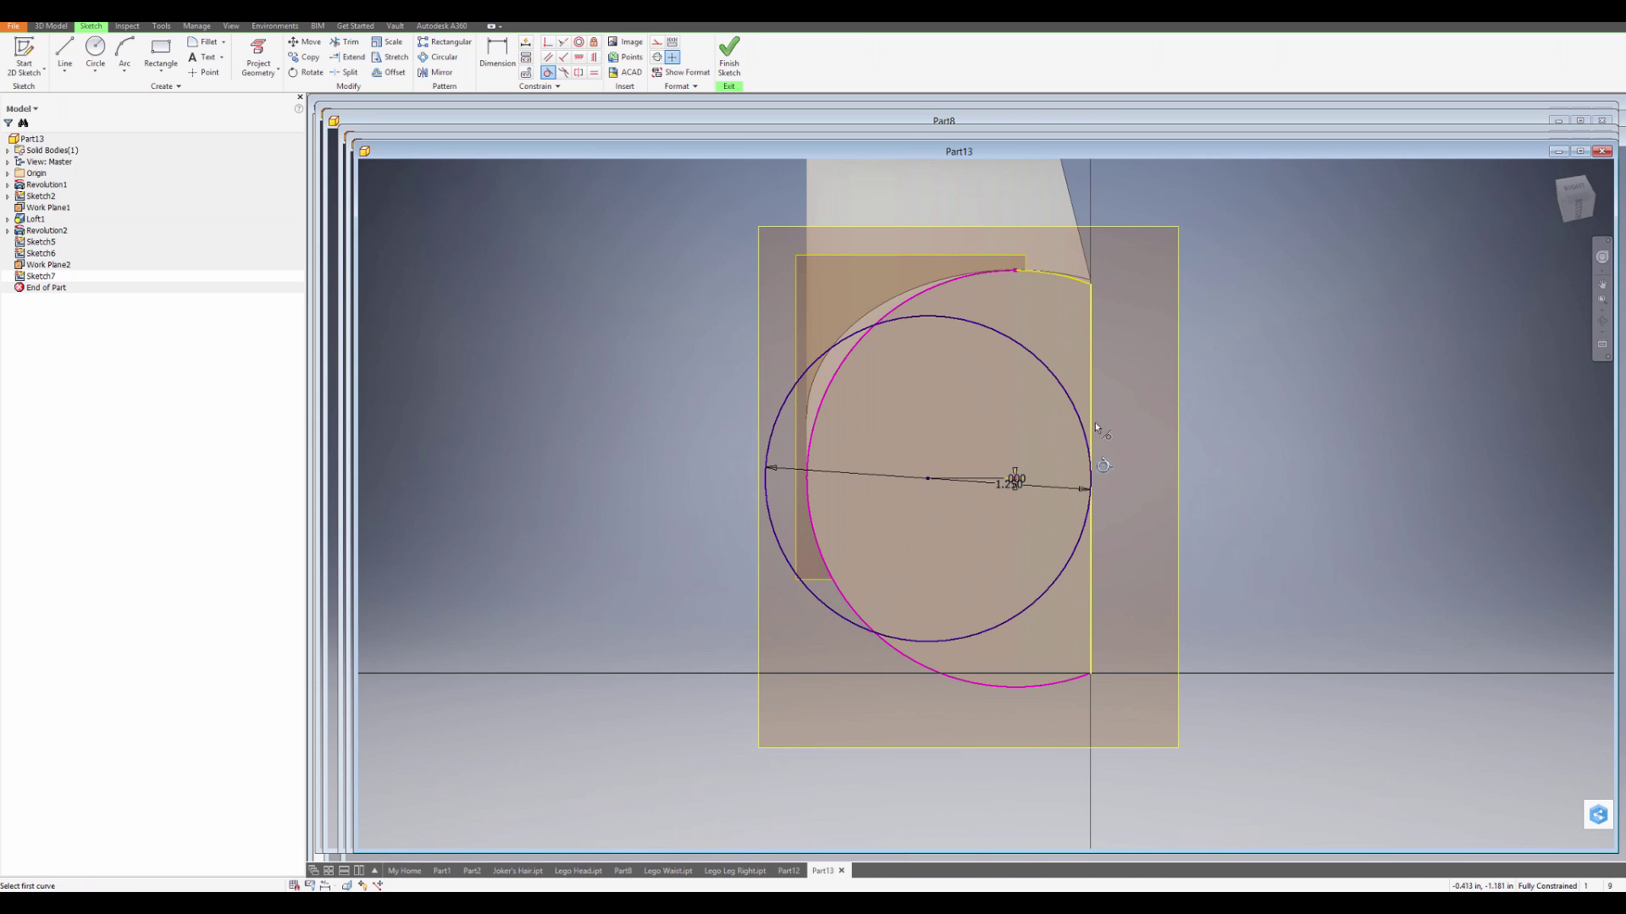
pyautogui.click(737, 61)
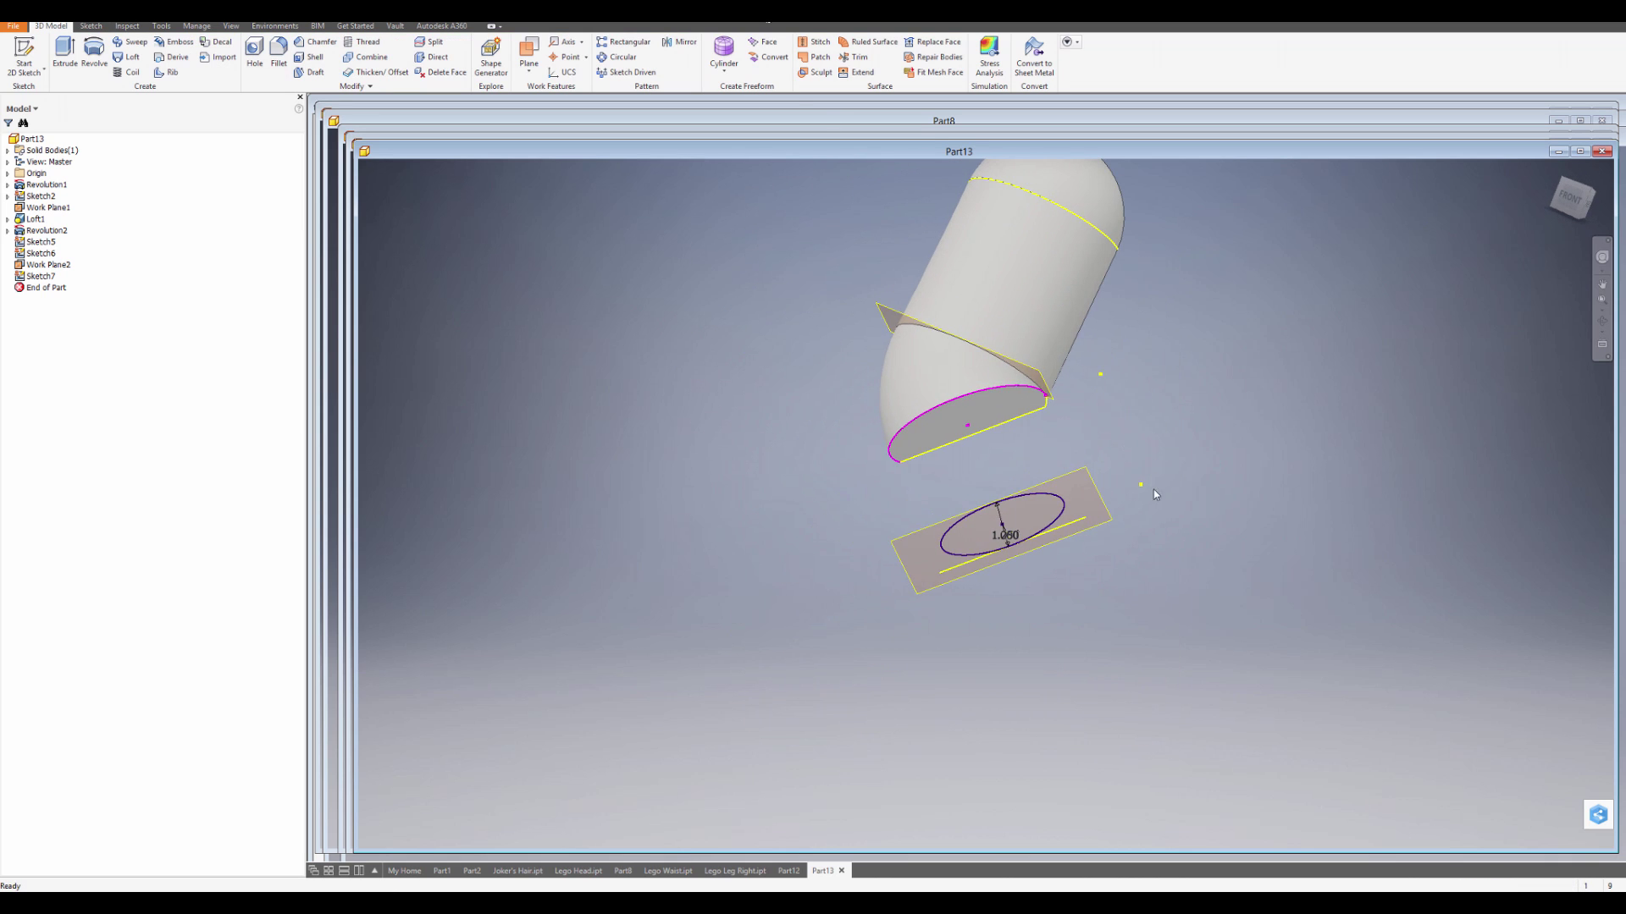
# - Loft a solid from the revolve's flat end face to the 1.25 in circle on the offset plane
pyautogui.moveTo(1154, 491)
pyautogui.keyDown('shift'); pyautogui.mouseDown(button='middle')
pyautogui.moveTo(1144, 572)
pyautogui.moveTo(1092, 551)
pyautogui.mouseUp(button='middle'); pyautogui.keyUp('shift')
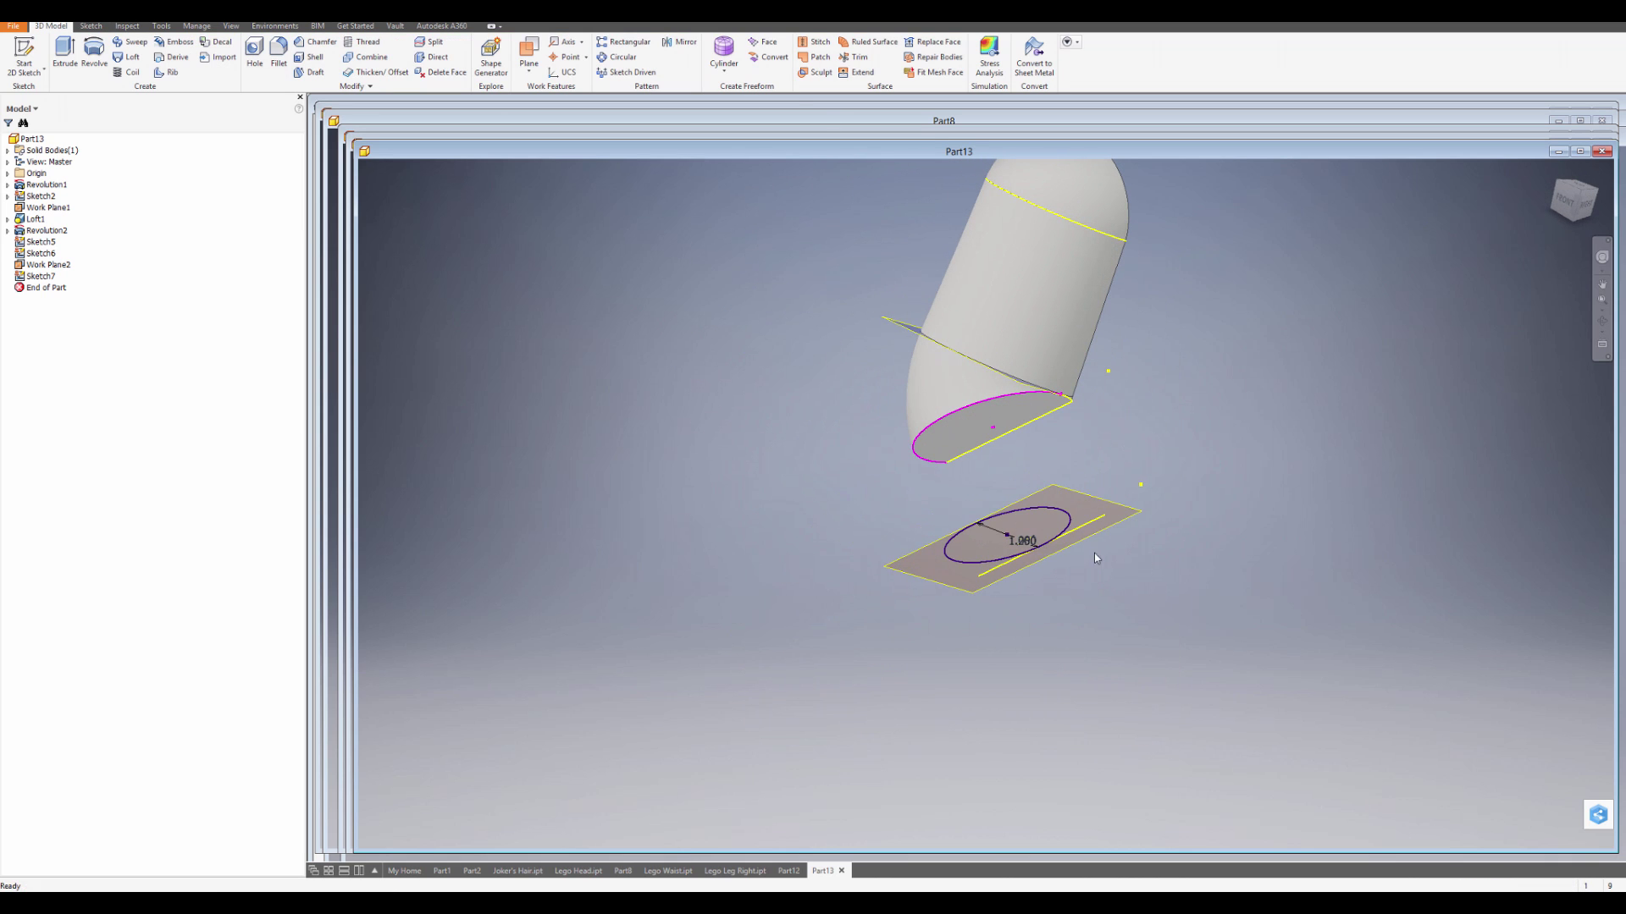
pyautogui.click(129, 57)
pyautogui.click(962, 413)
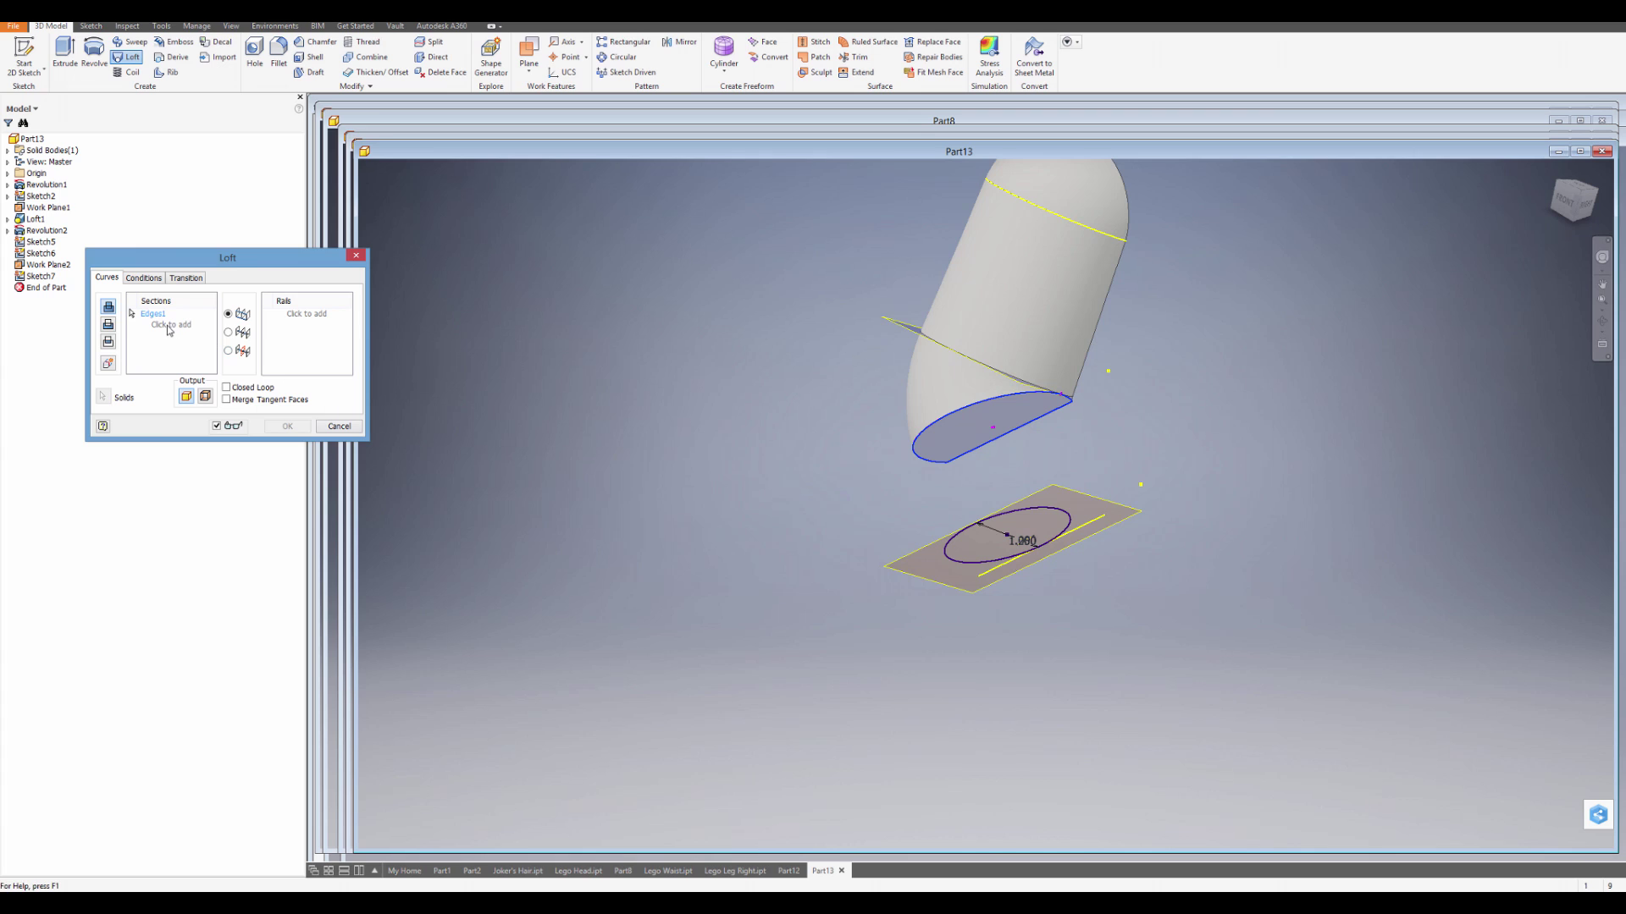
pyautogui.click(167, 326)
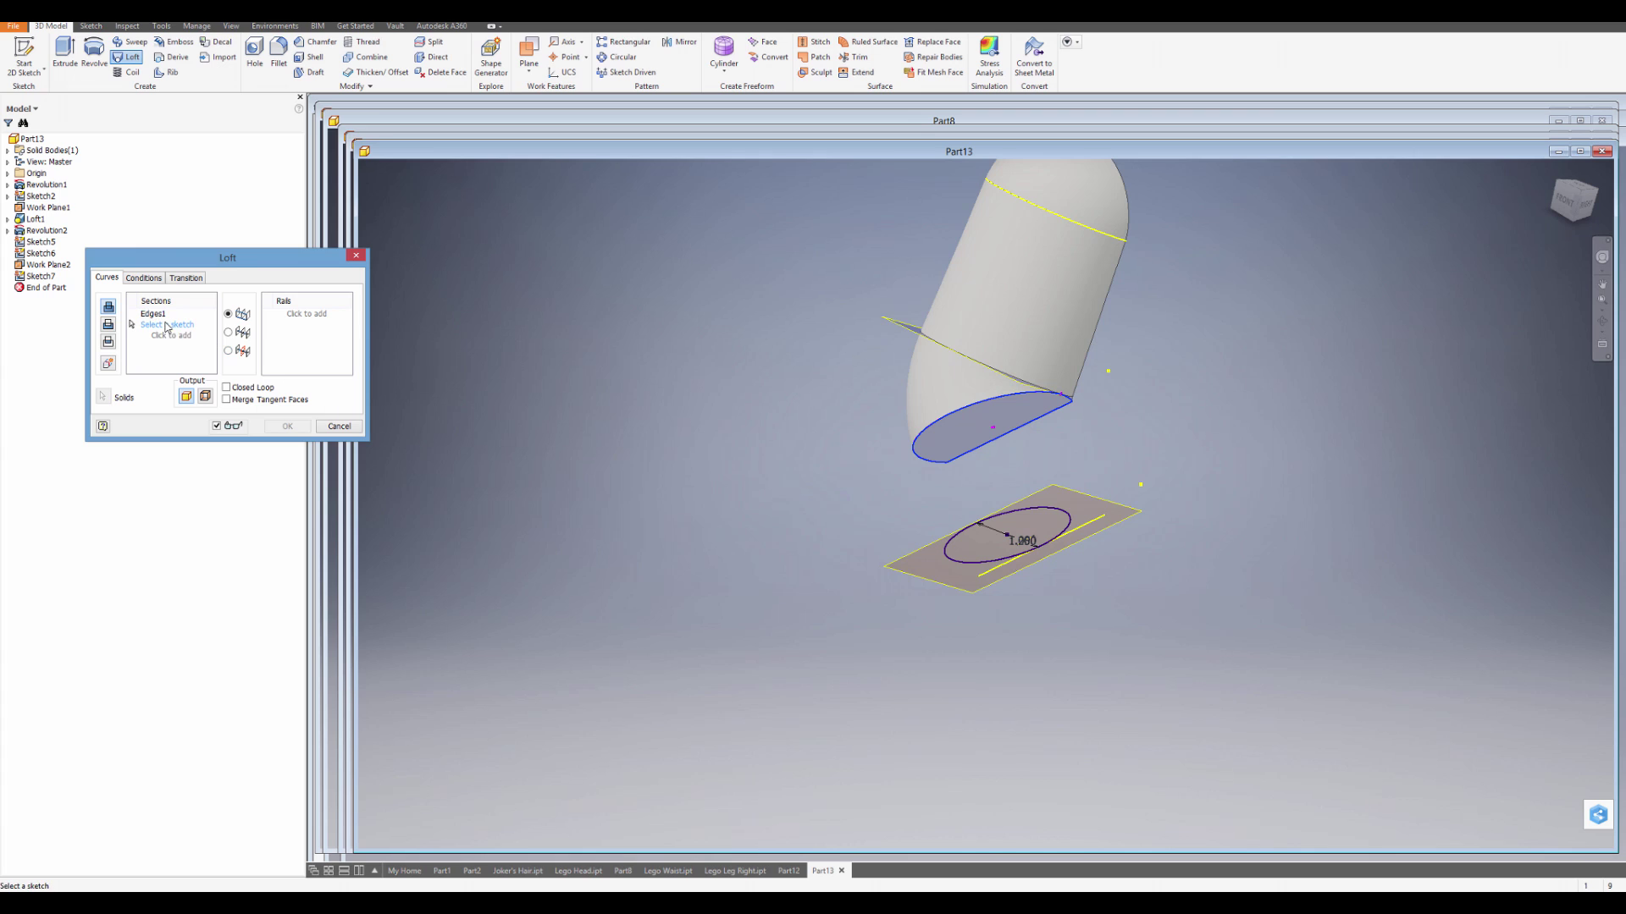
pyautogui.click(1045, 516)
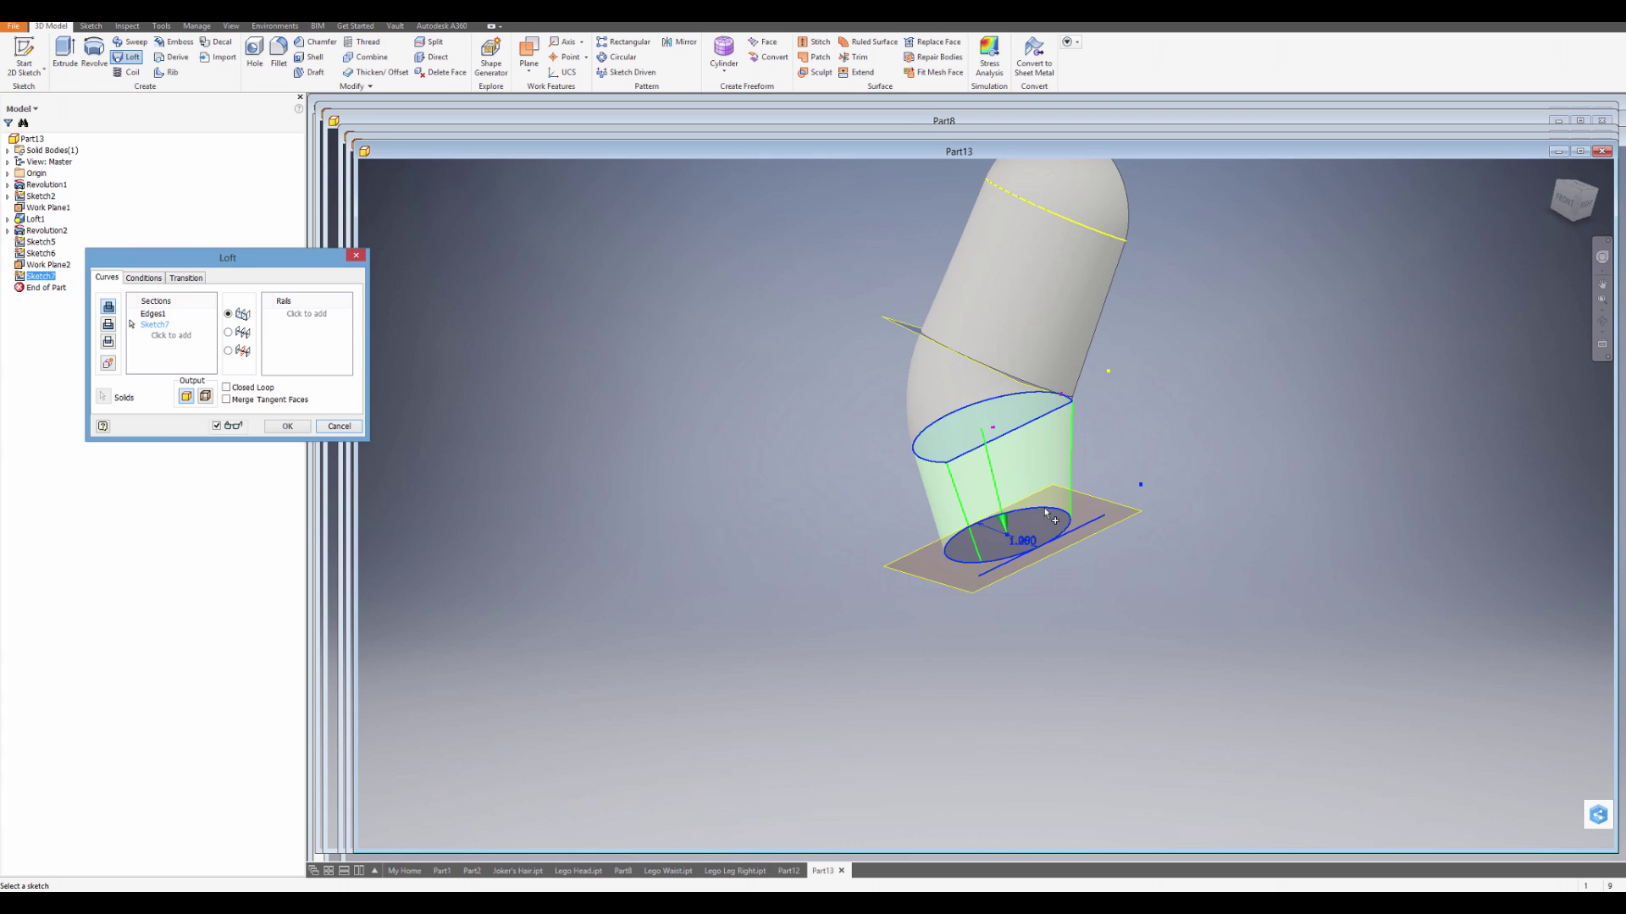
pyautogui.click(308, 429)
# - Start a sketch on the new loft's circular end face and project the face's large arc edge into it
pyautogui.keyDown('shift'); pyautogui.moveTo(1078, 679); pyautogui.dragTo(1023, 641, button='middle'); pyautogui.keyUp('shift')
pyautogui.scroll(-3, 1059, 631)
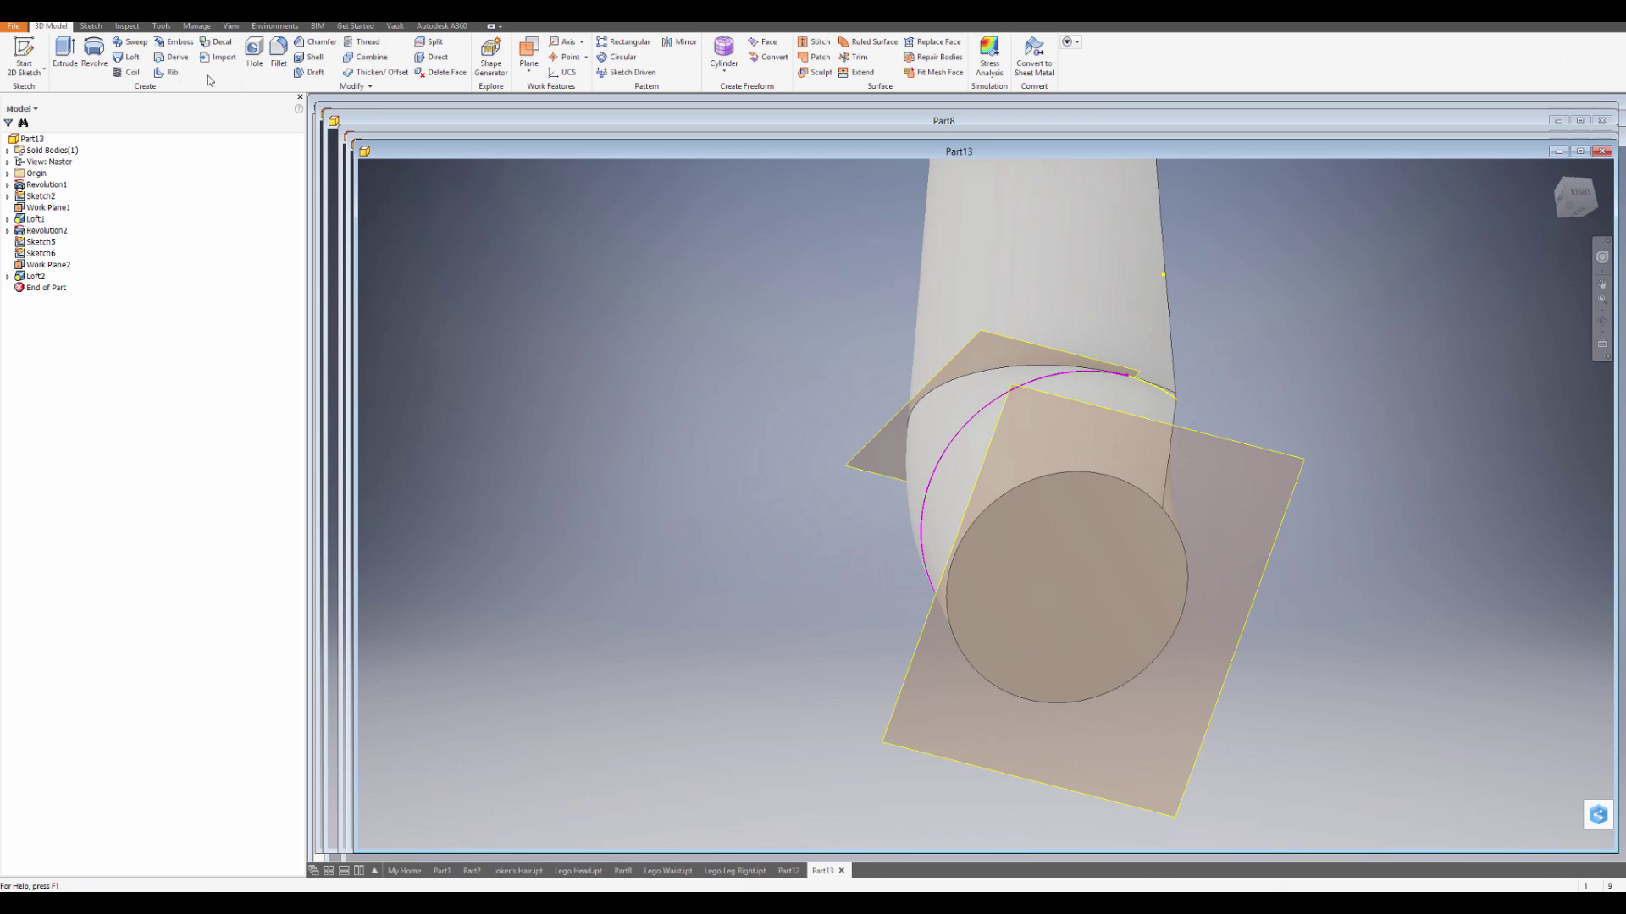
pyautogui.click(26, 53)
pyautogui.click(1088, 581)
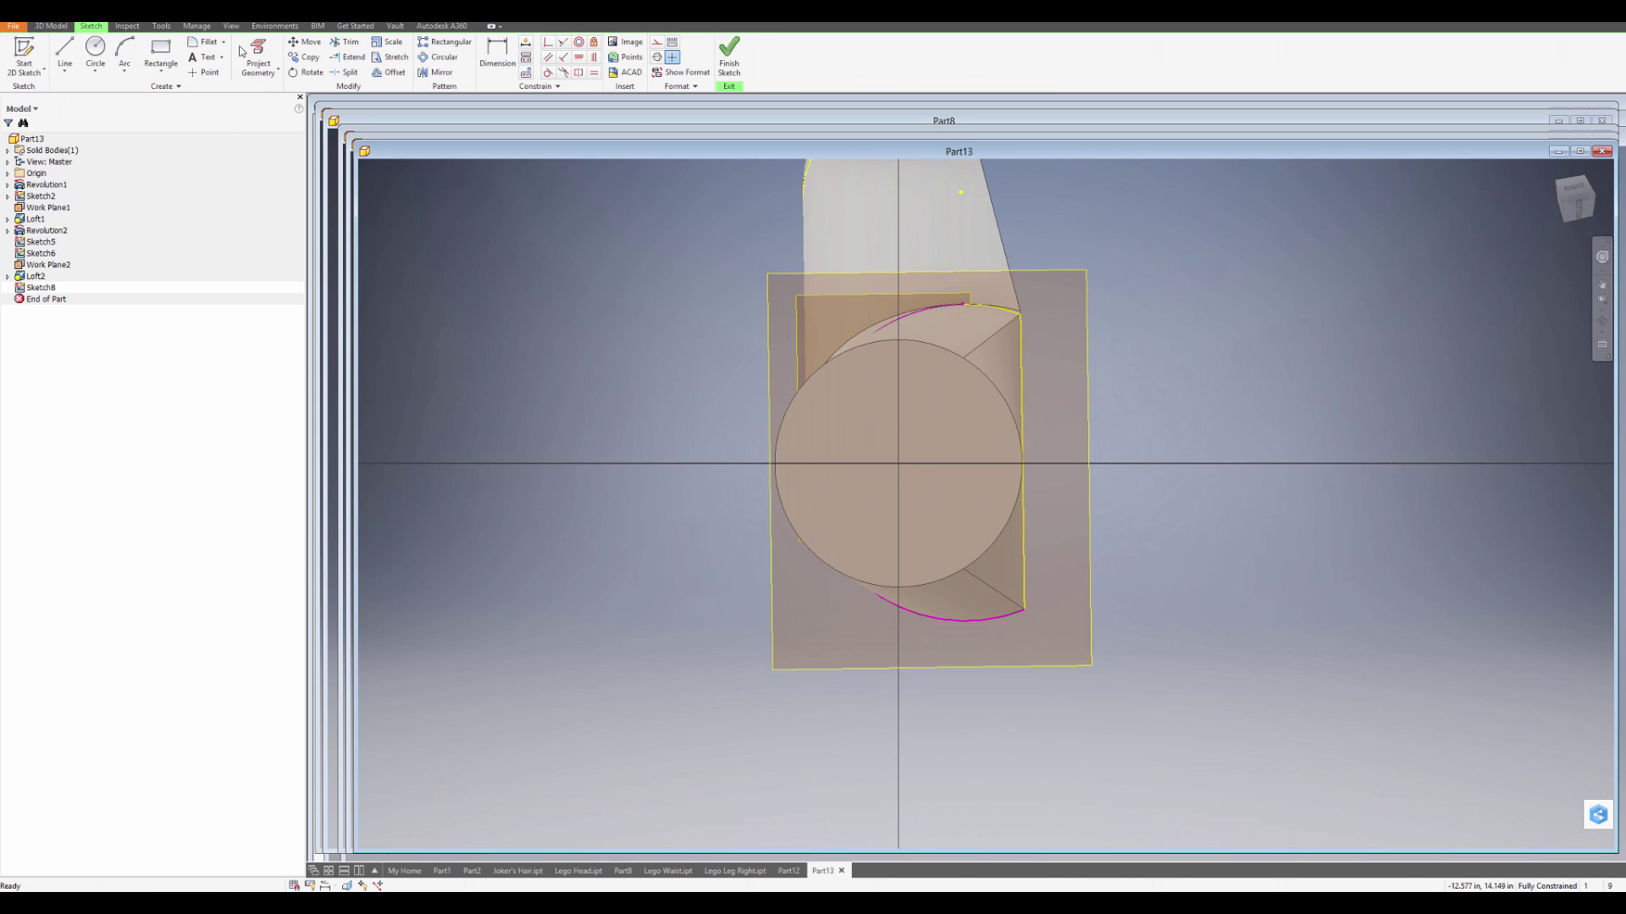
pyautogui.click(256, 56)
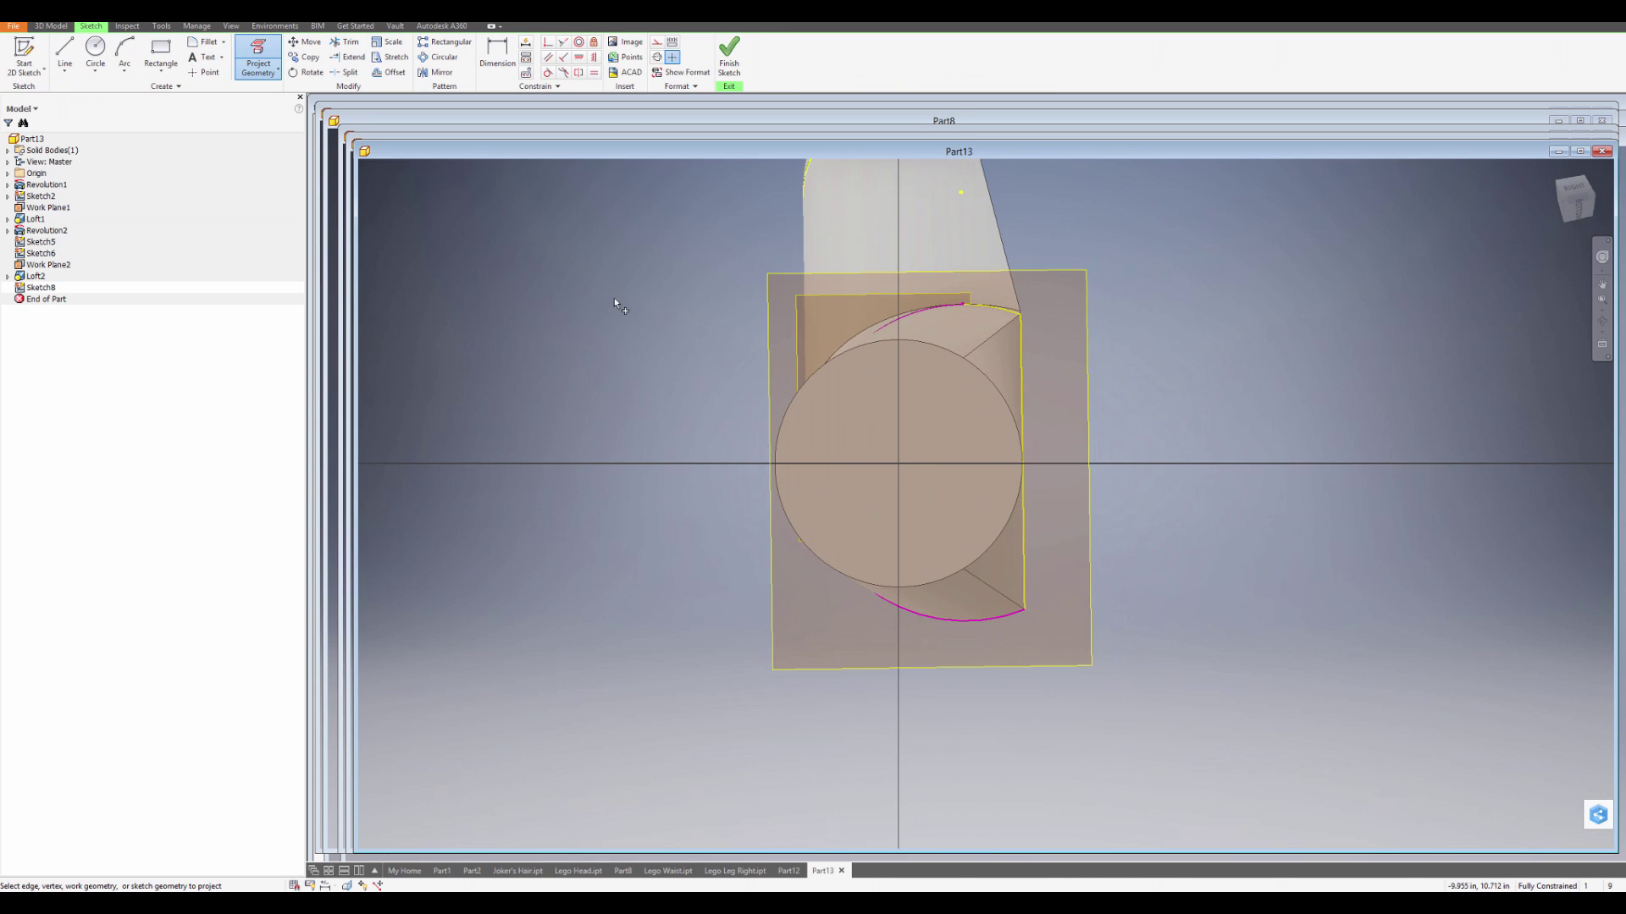
pyautogui.click(807, 387)
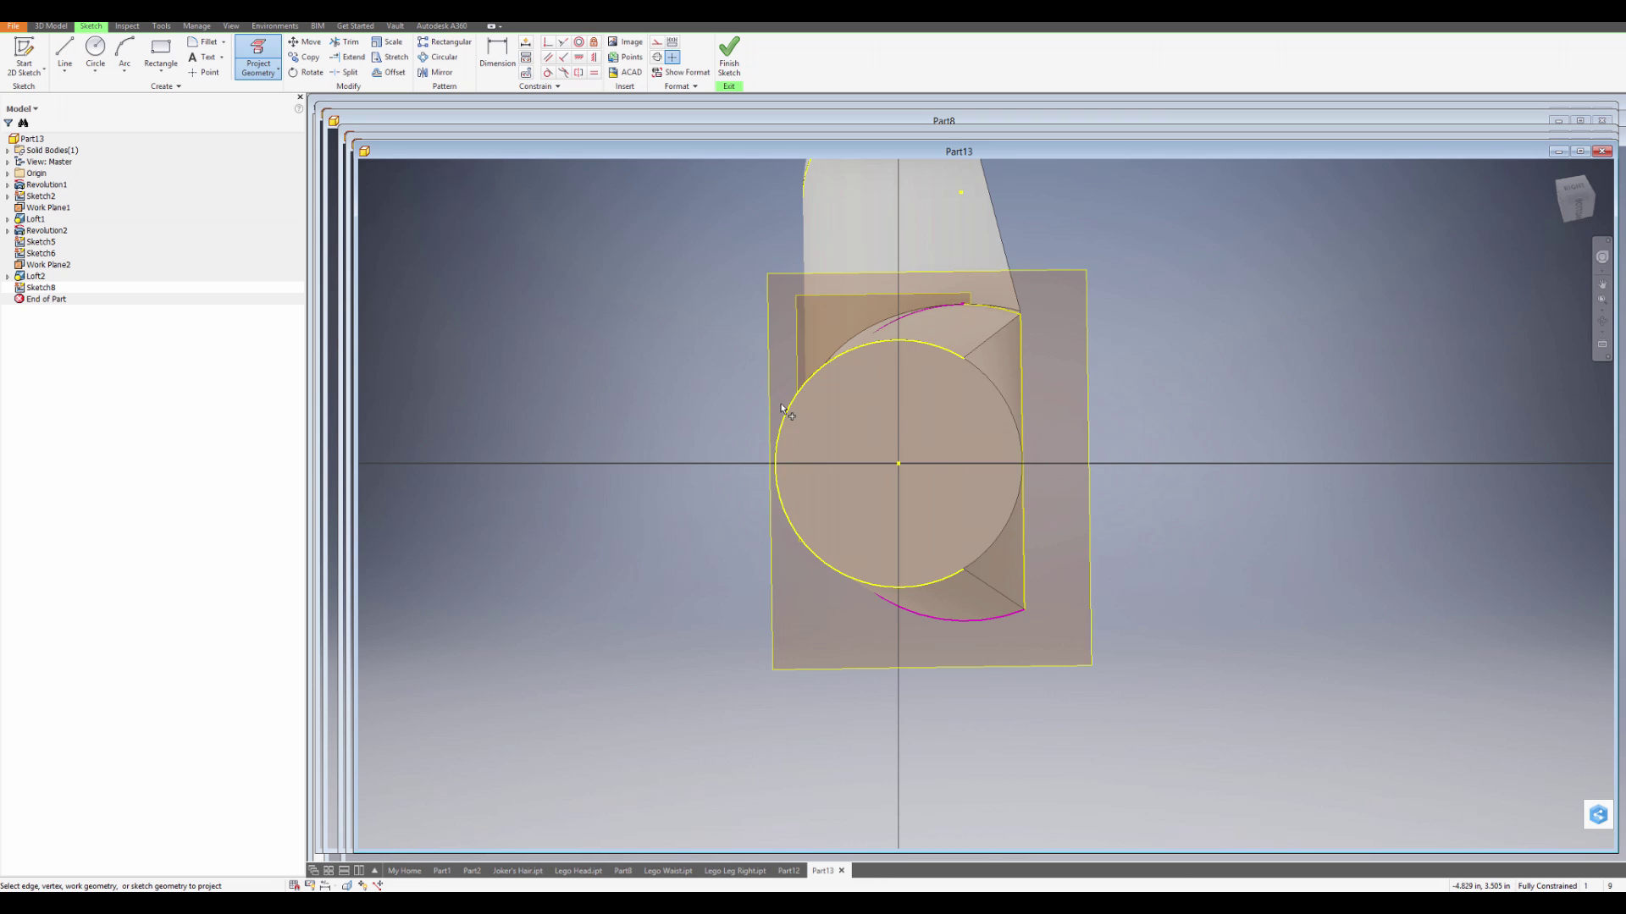
# - Draw a 0.9 in diameter circle centred on the loft's circular end face, and finish the sketch
pyautogui.scroll(5, 801, 557)
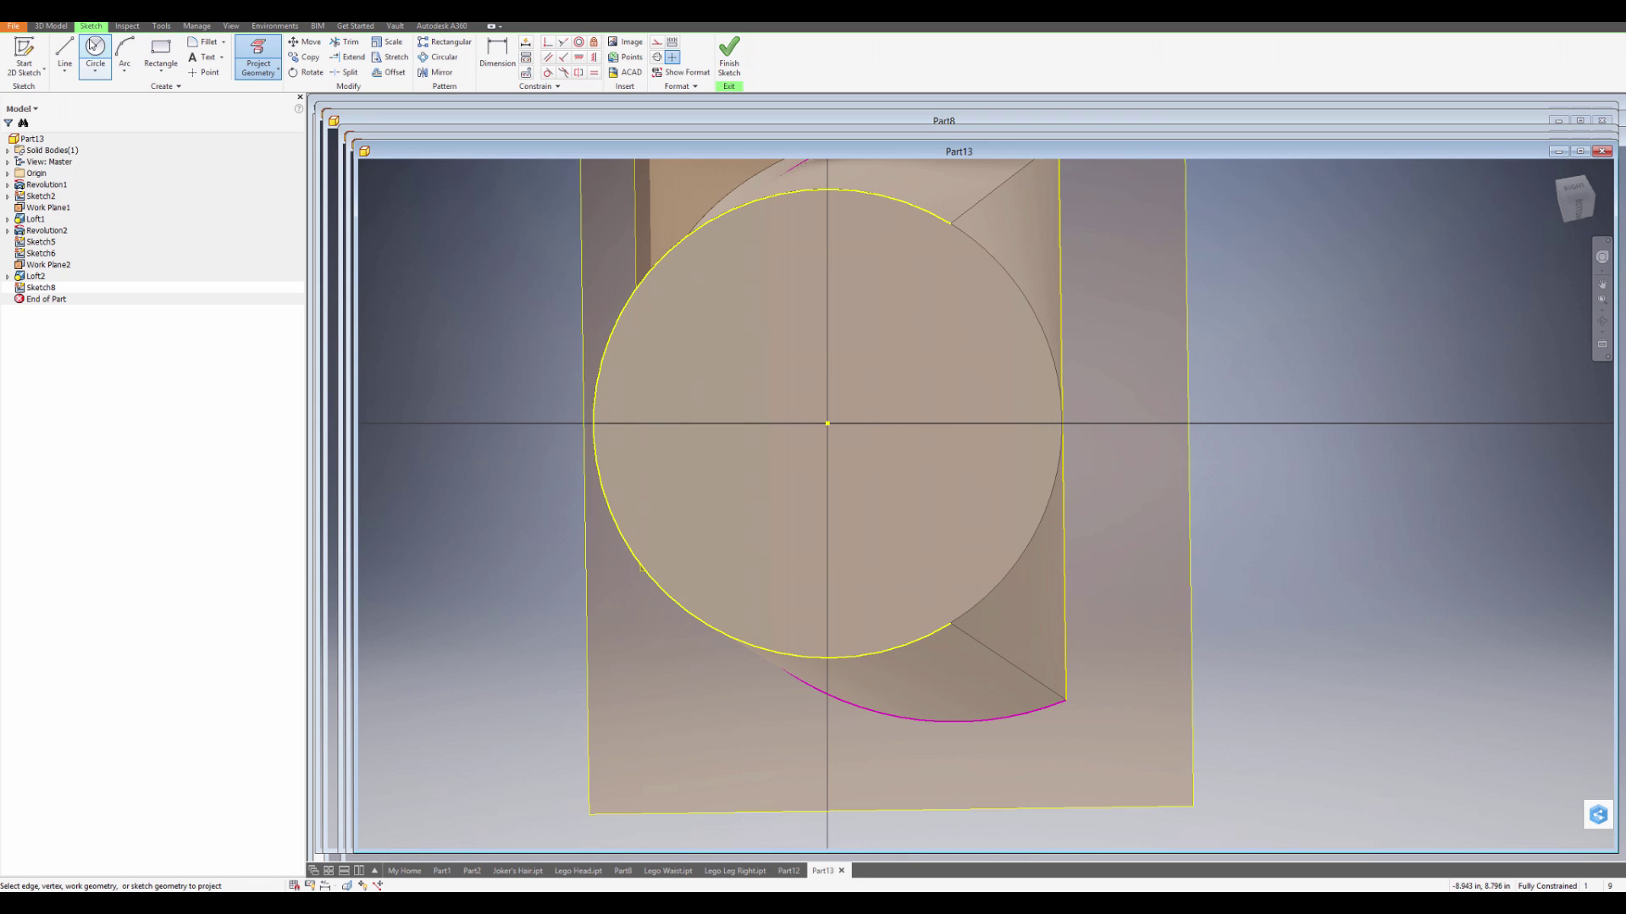
pyautogui.click(93, 45)
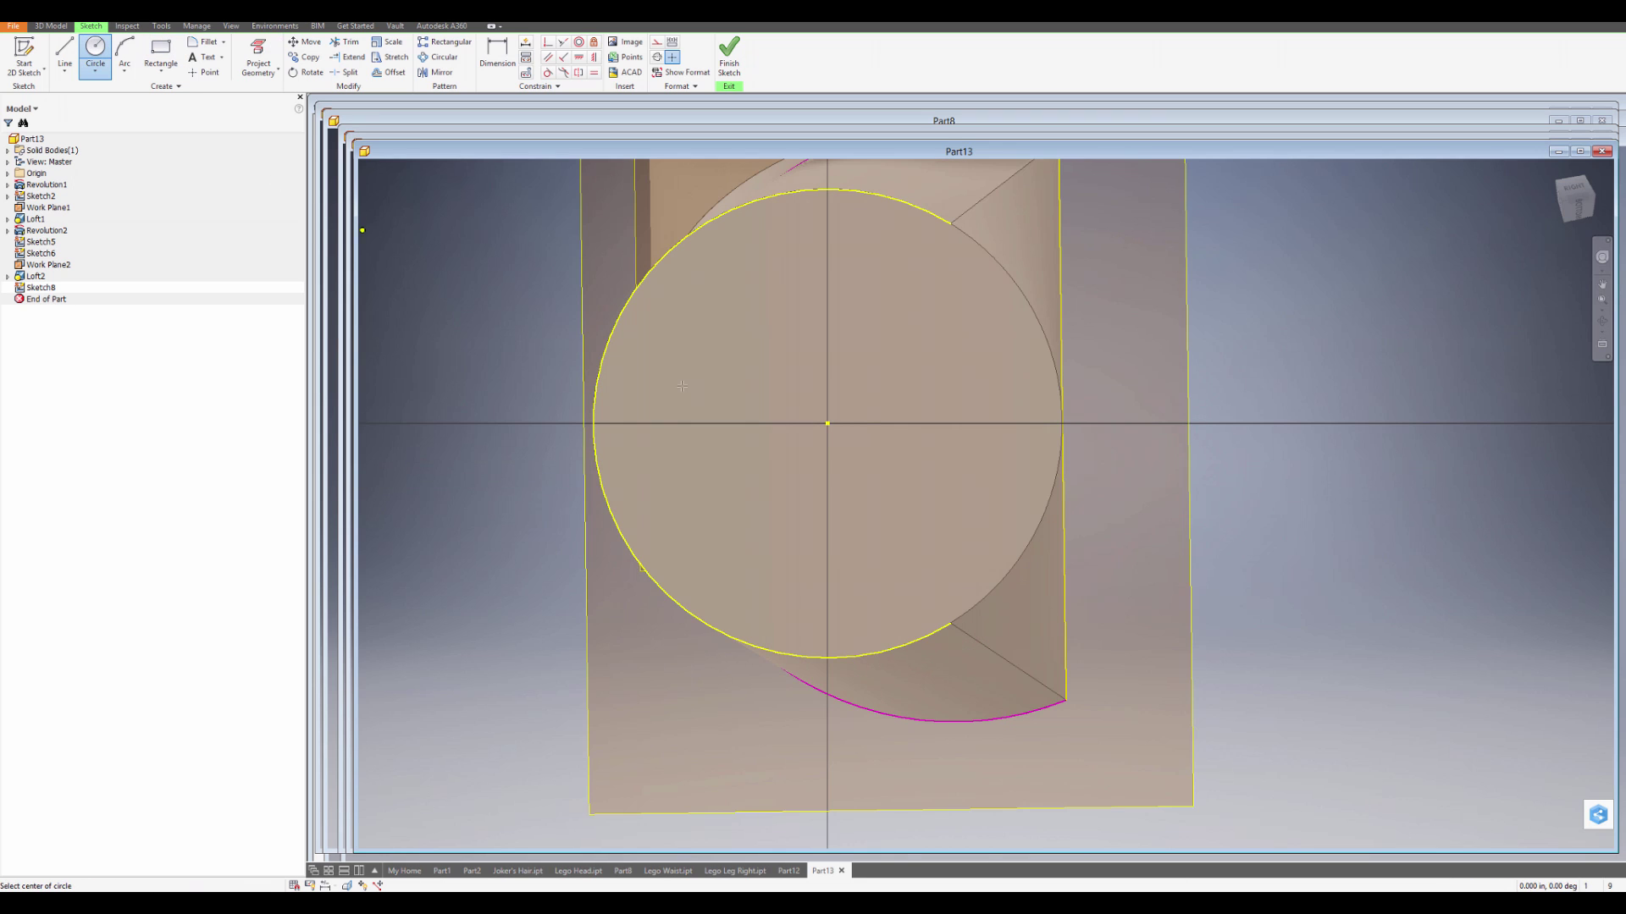
pyautogui.click(825, 422)
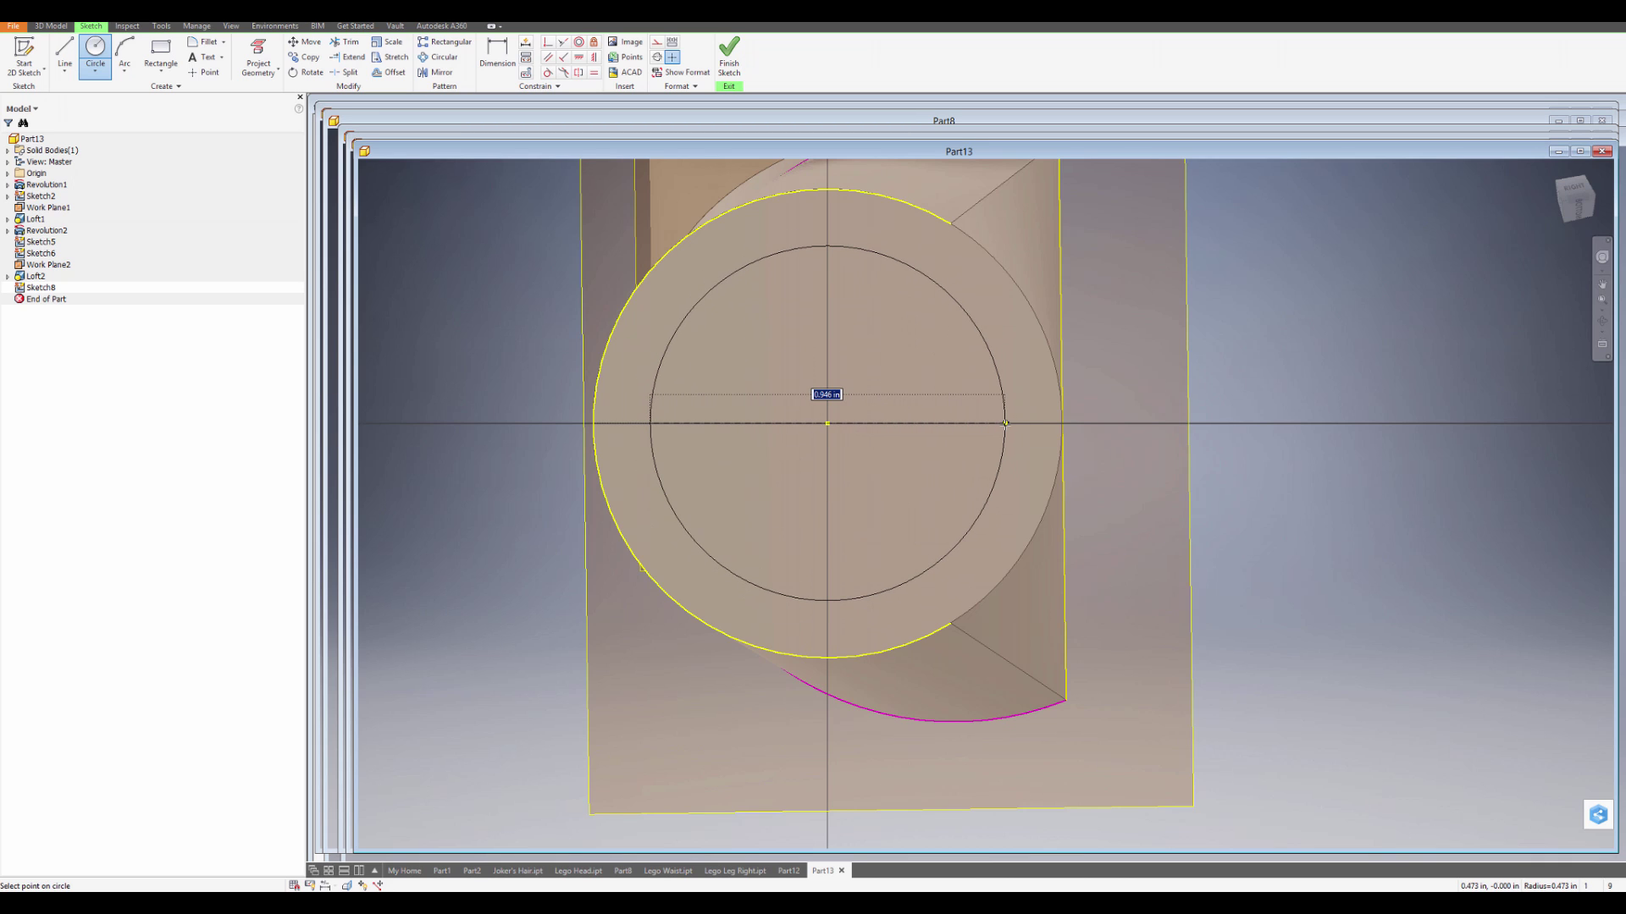
pyautogui.write('.9')
pyautogui.press('Return')
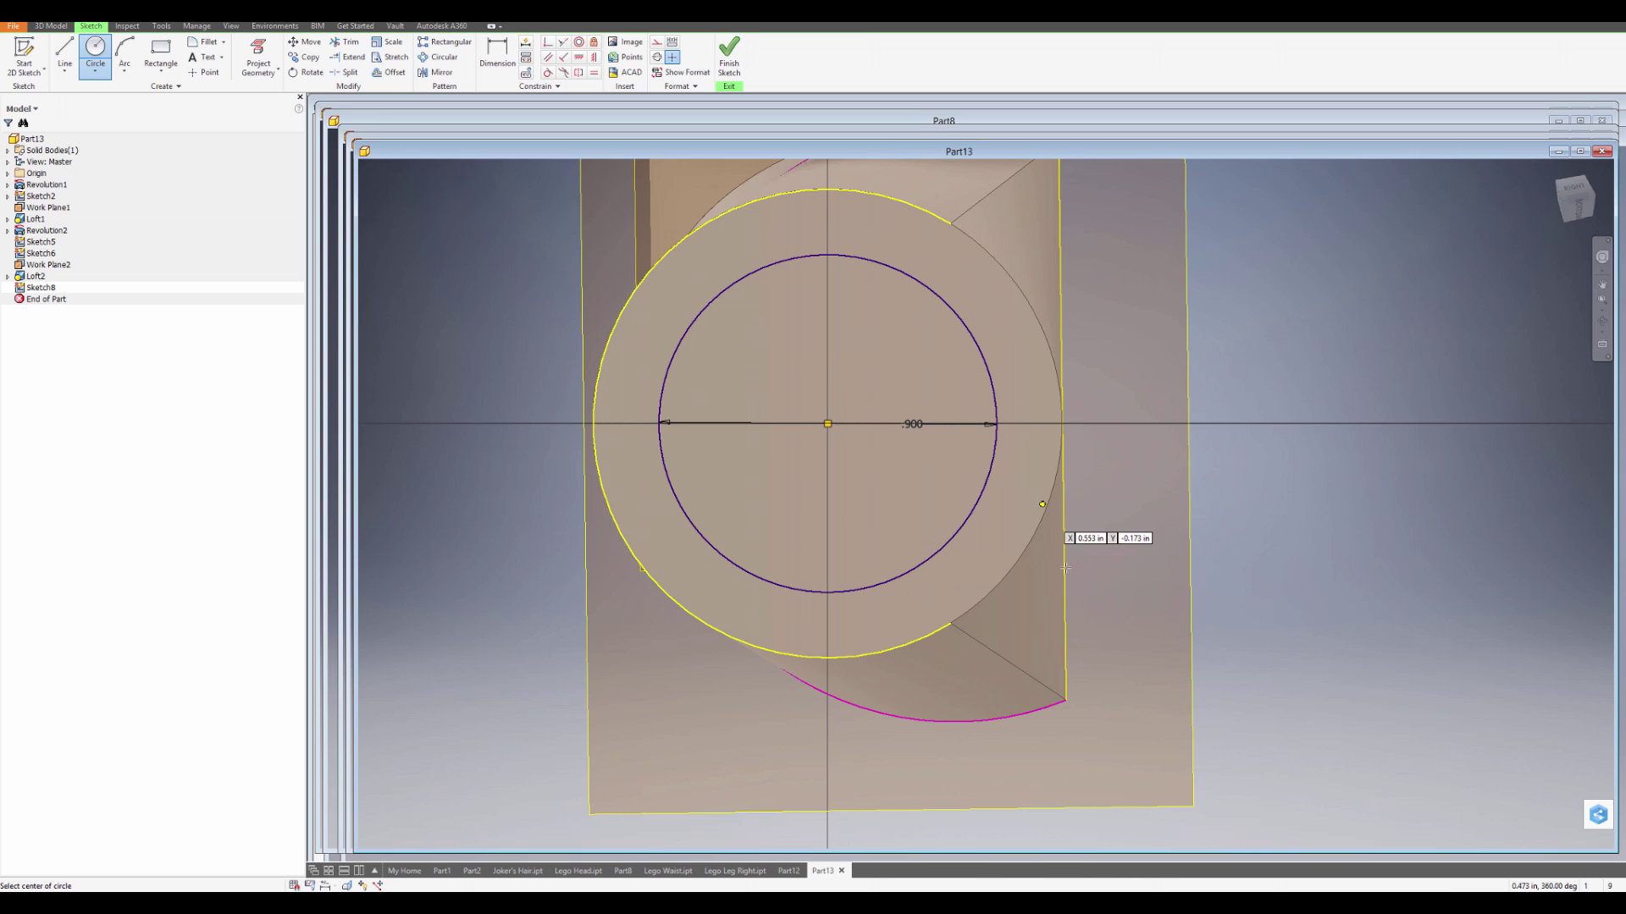
pyautogui.click(729, 56)
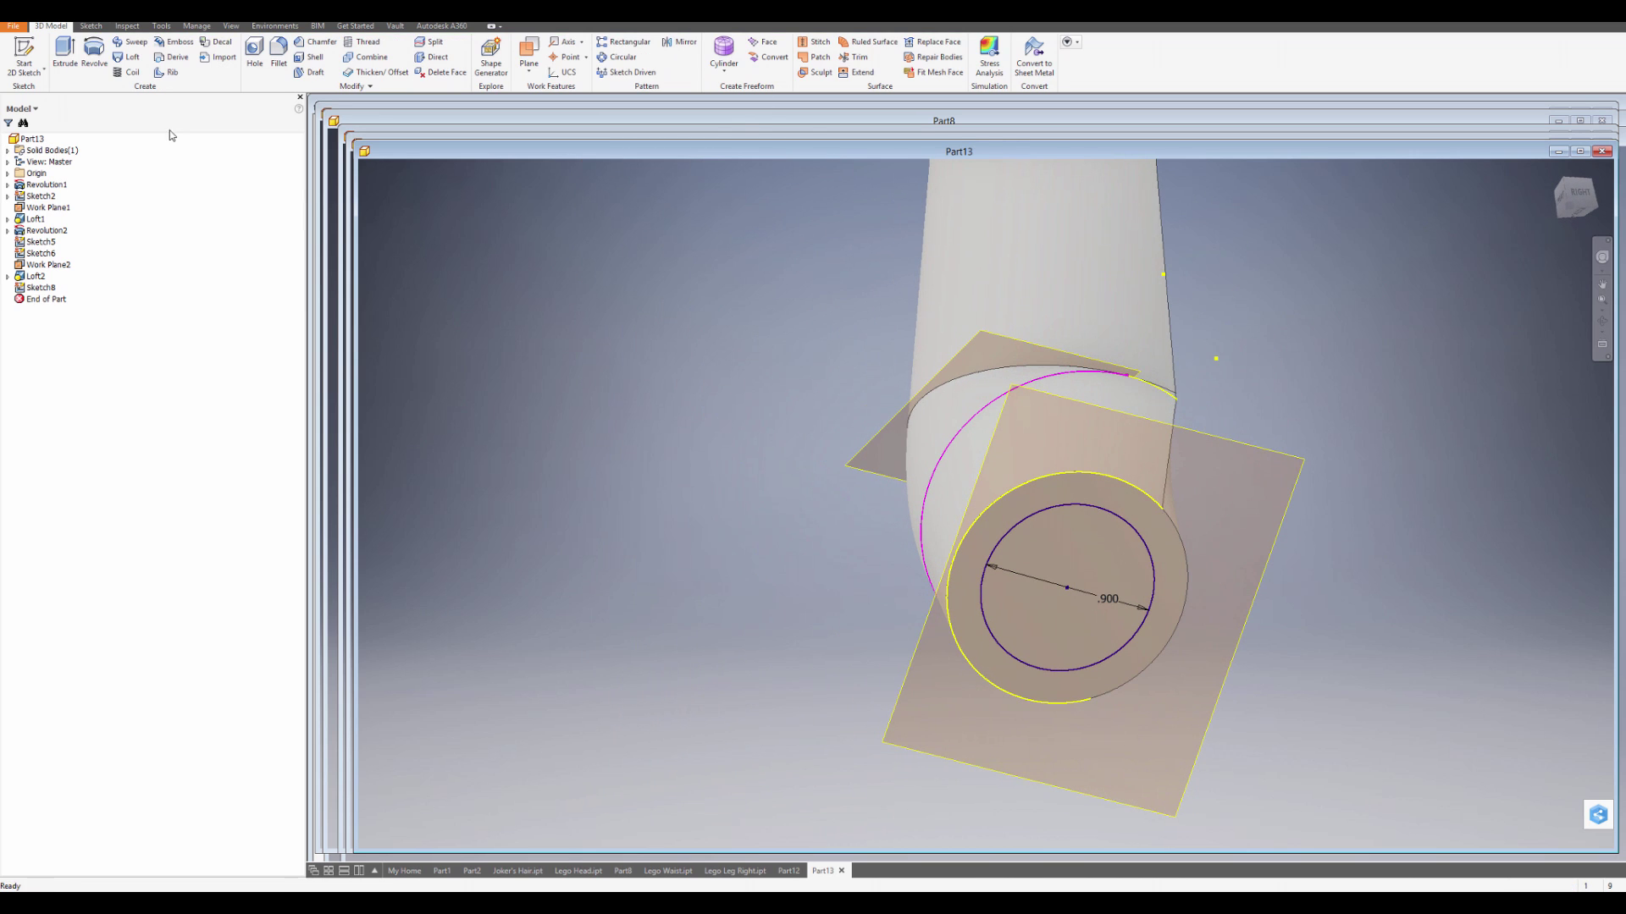
# - Cut the 0.9 in circle 0.5 in deep into the arm's circular end with Extrude
pyautogui.click(74, 53)
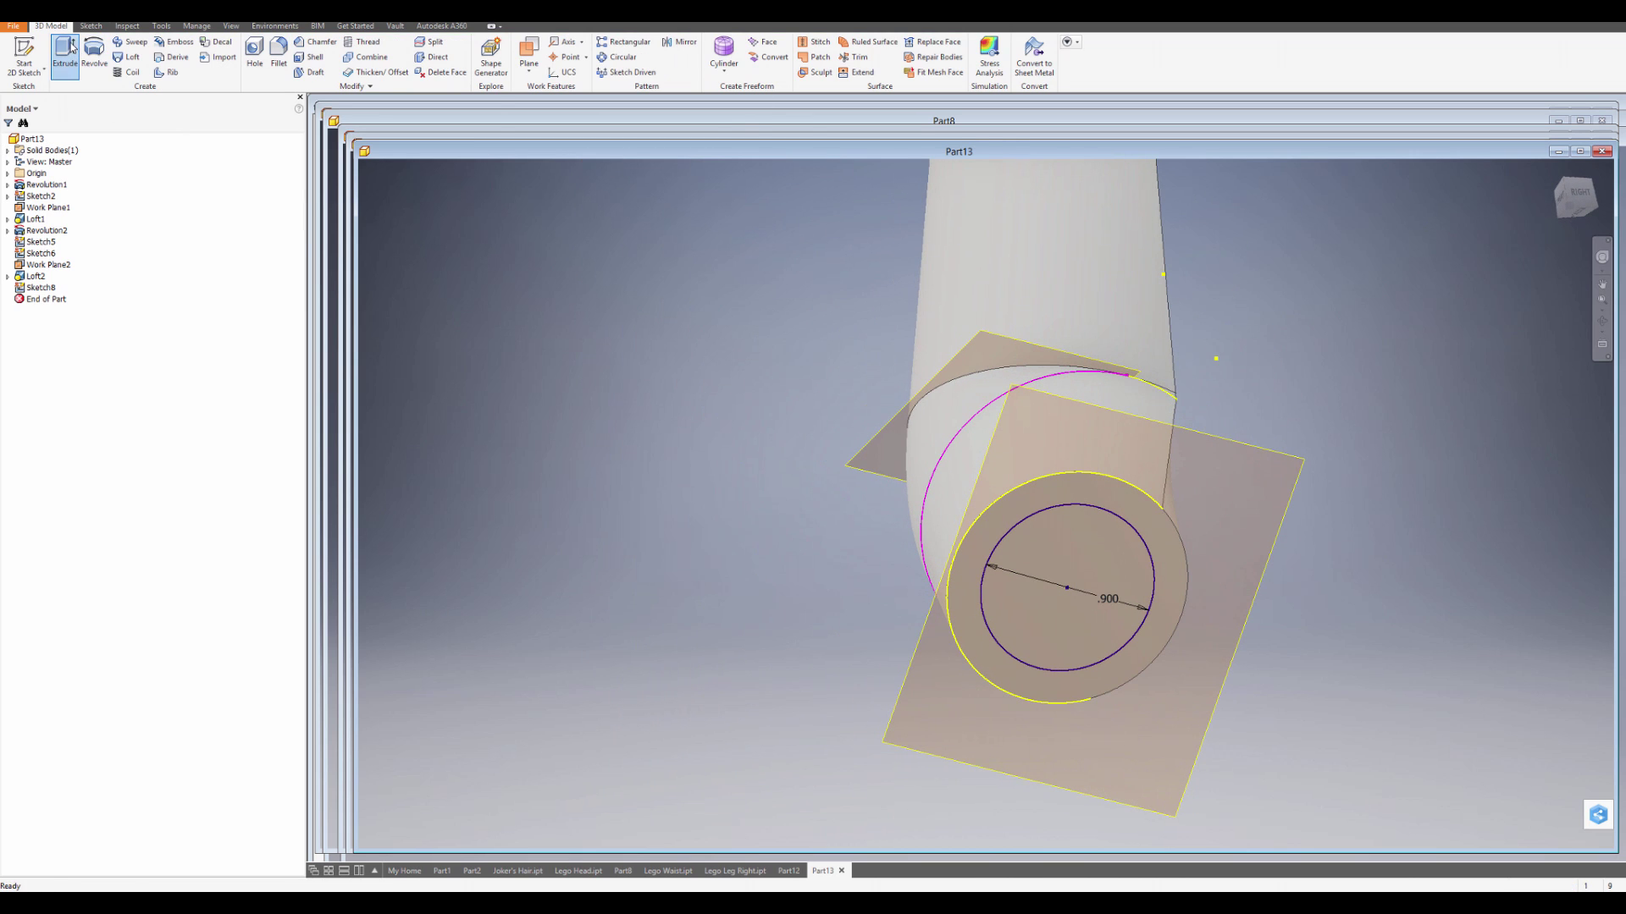
pyautogui.click(1076, 621)
pyautogui.click(395, 141)
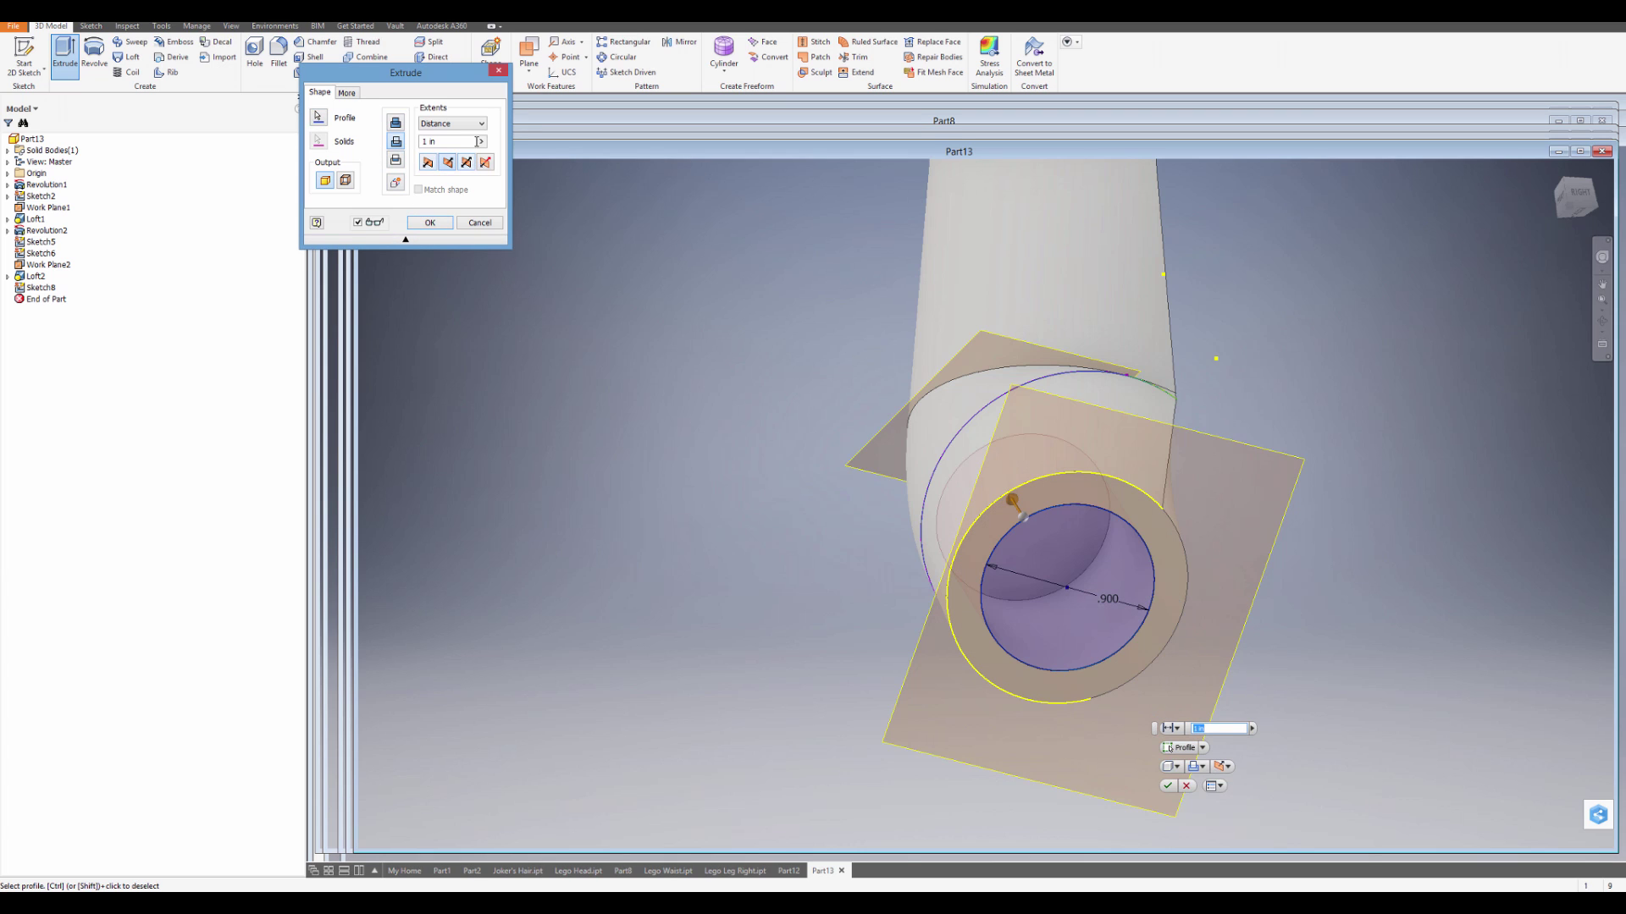
pyautogui.moveTo(477, 142); pyautogui.dragTo(386, 140)
pyautogui.write('.5')
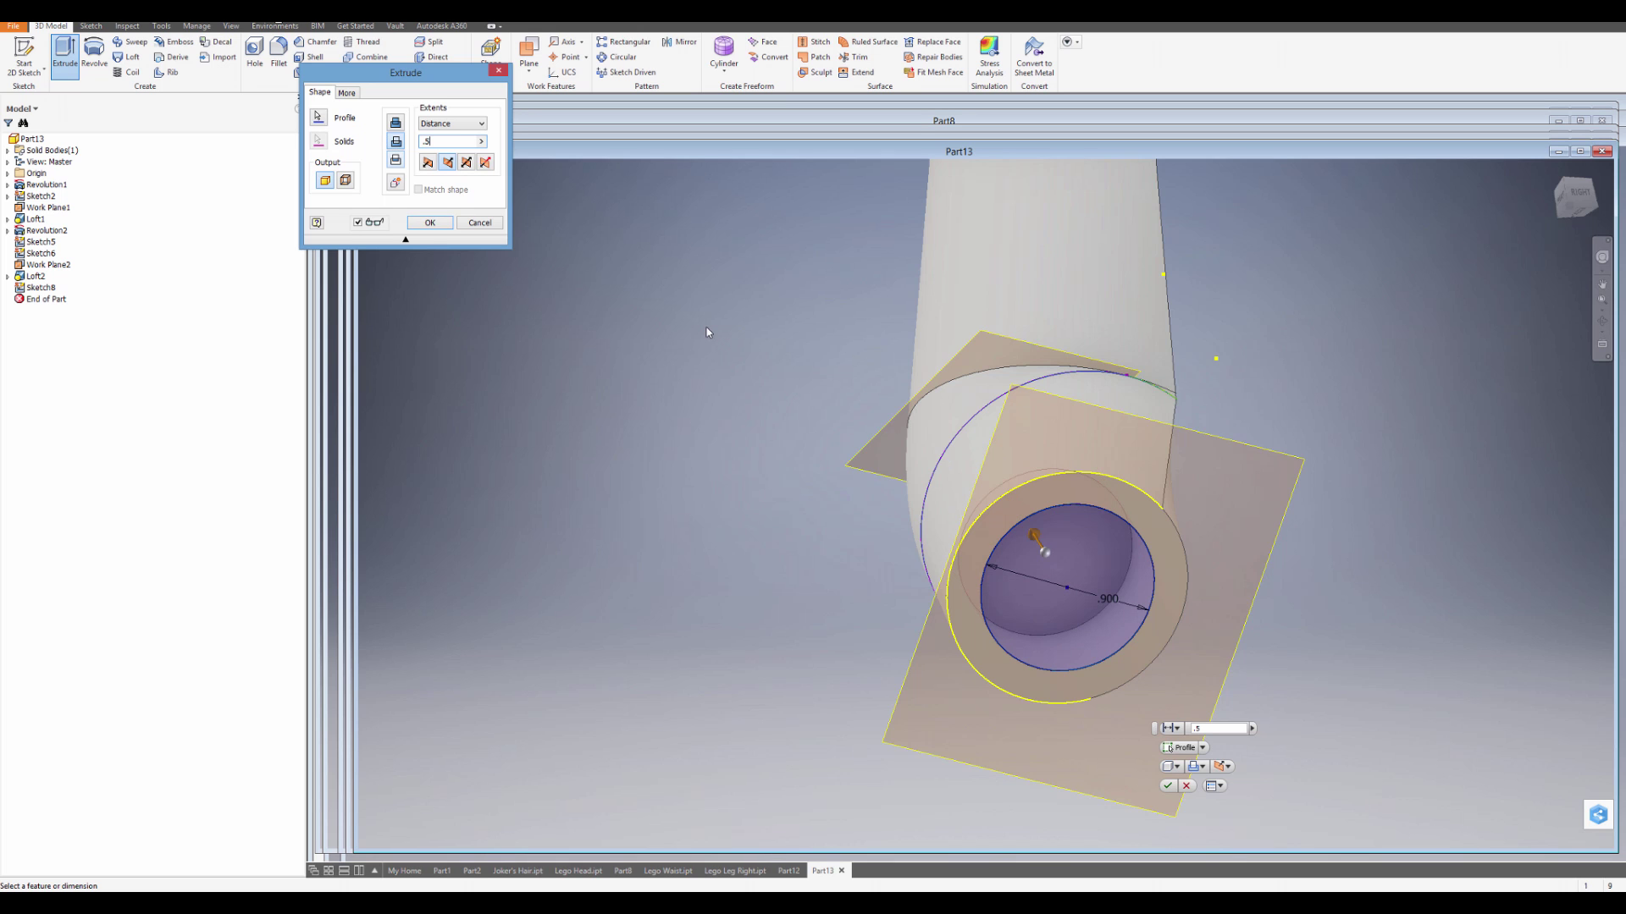
pyautogui.click(430, 223)
# - Sketch a 0.5 in diameter circle on the flat back face, centred on the rounded end's arc centre, and finish the sketch
pyautogui.keyDown('shift'); pyautogui.moveTo(708, 443); pyautogui.dragTo(718, 674, button='middle'); pyautogui.keyUp('shift')
pyautogui.moveTo(913, 633)
pyautogui.keyDown('shift'); pyautogui.mouseDown(button='middle')
pyautogui.moveTo(795, 606)
pyautogui.moveTo(1107, 616)
pyautogui.moveTo(1055, 610)
pyautogui.moveTo(806, 460)
pyautogui.mouseUp(button='middle'); pyautogui.keyUp('shift')
pyautogui.click(25, 56)
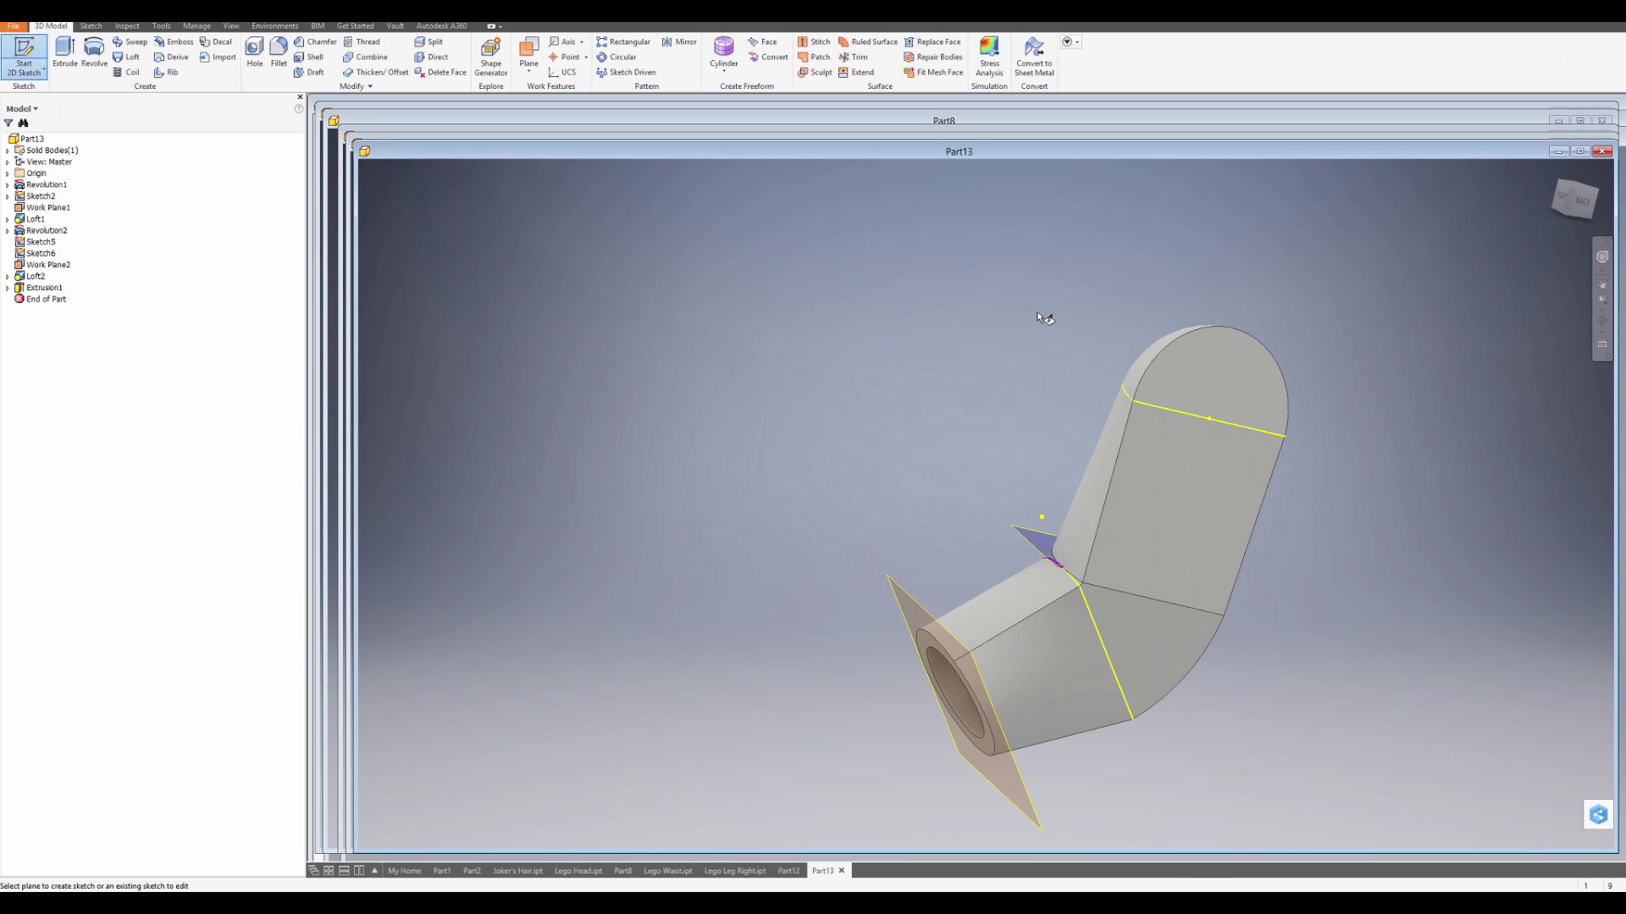
pyautogui.click(1203, 393)
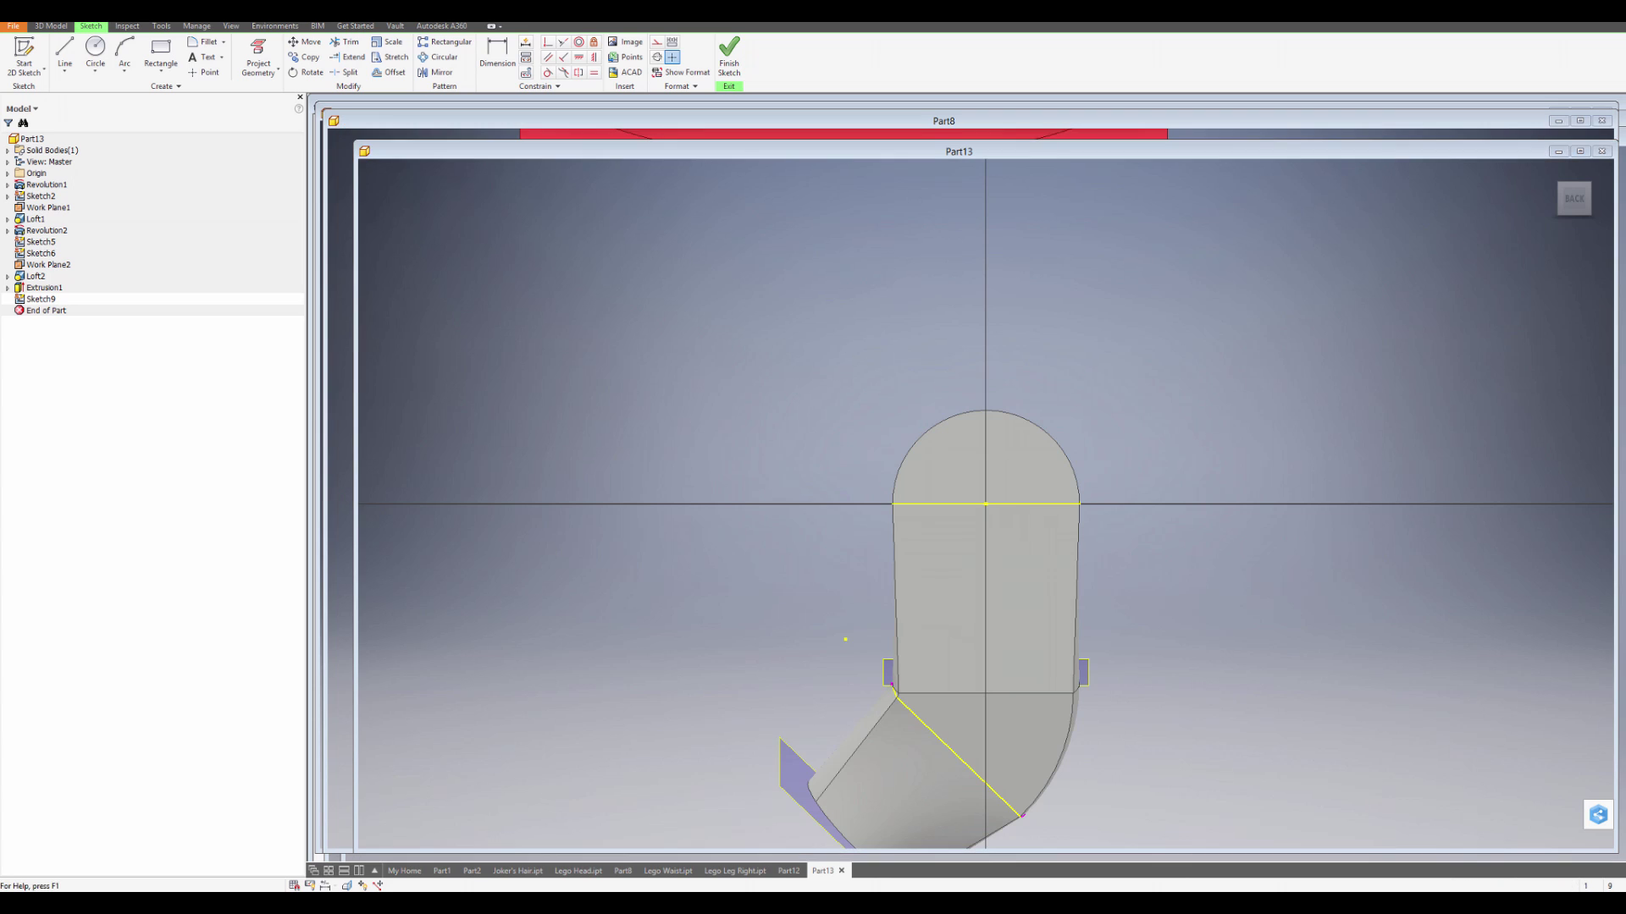
pyautogui.click(95, 51)
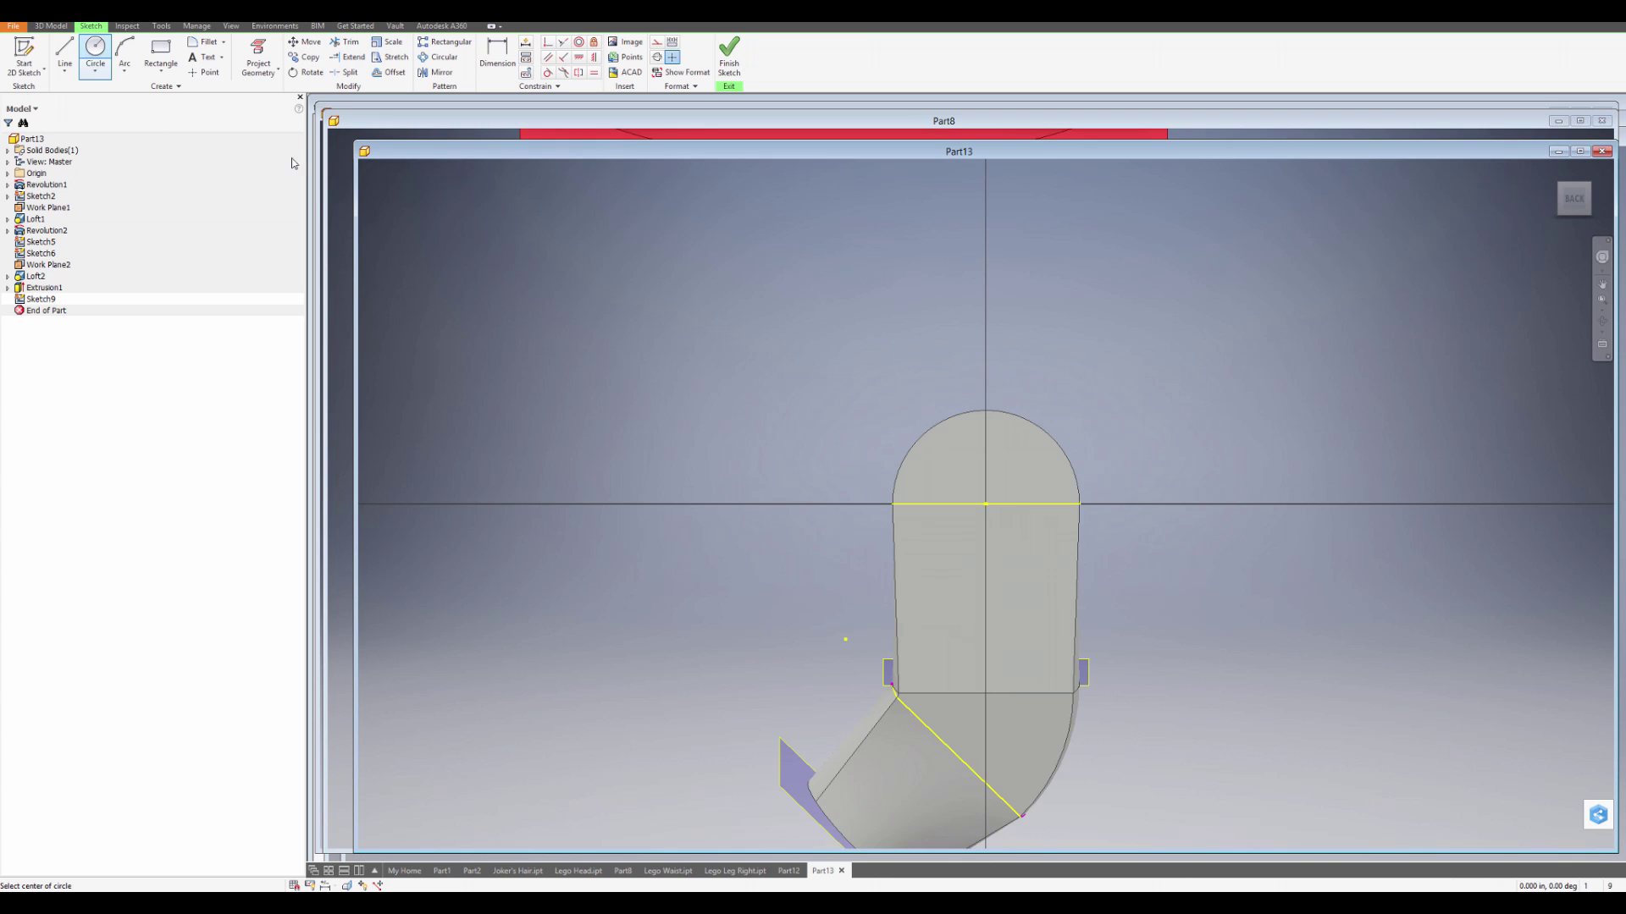
pyautogui.scroll(-3, 962, 539)
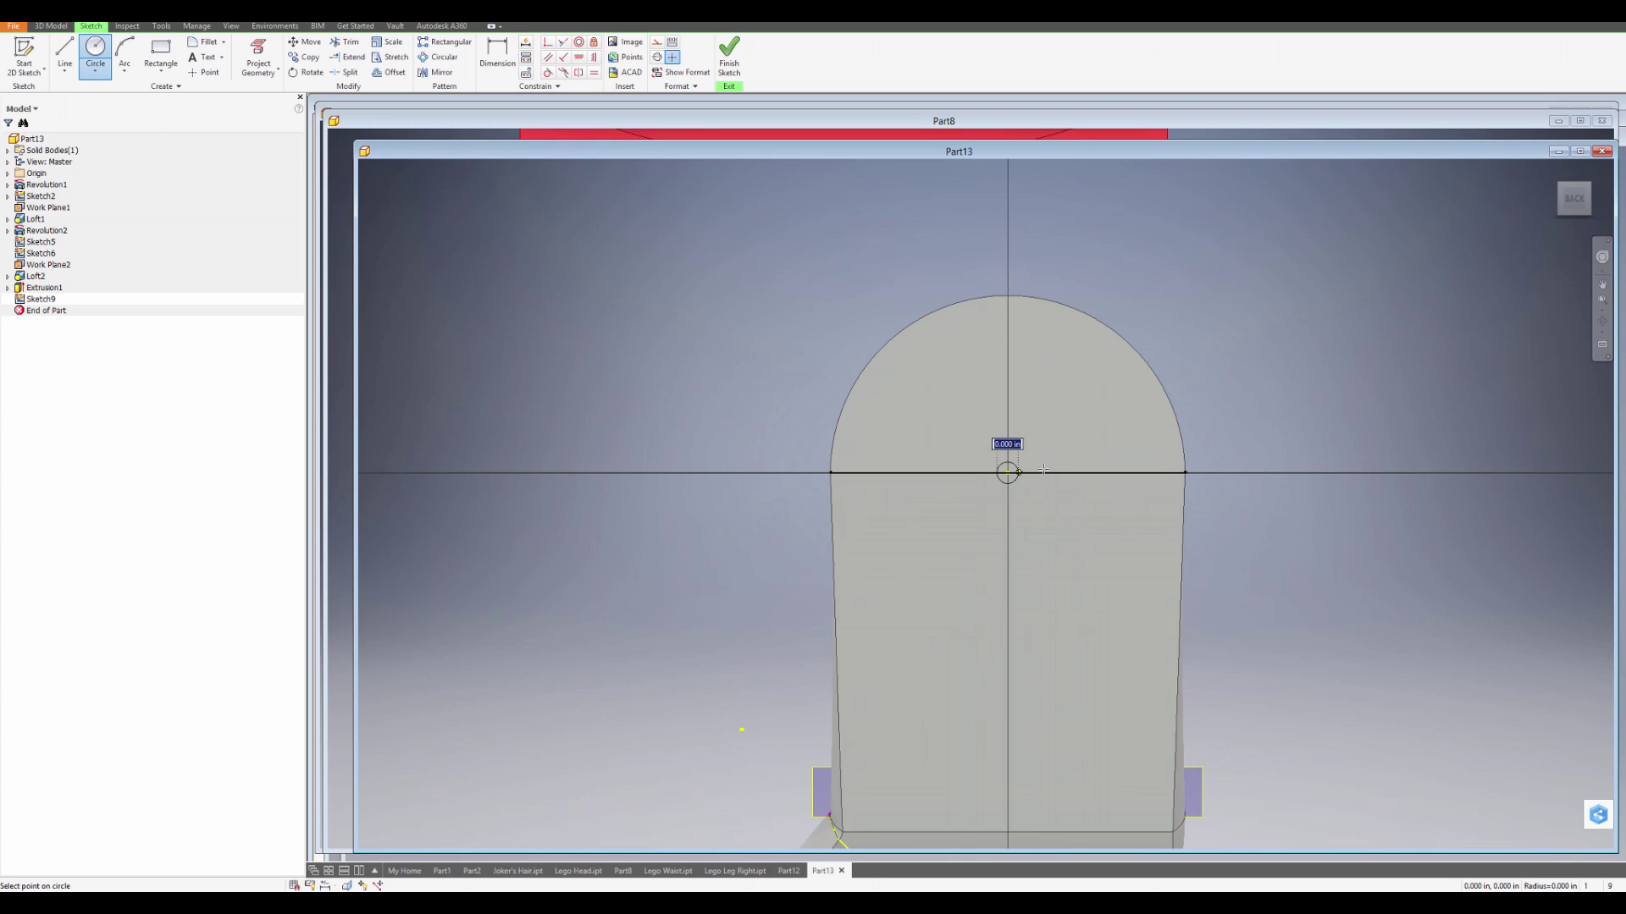
pyautogui.click(1007, 472)
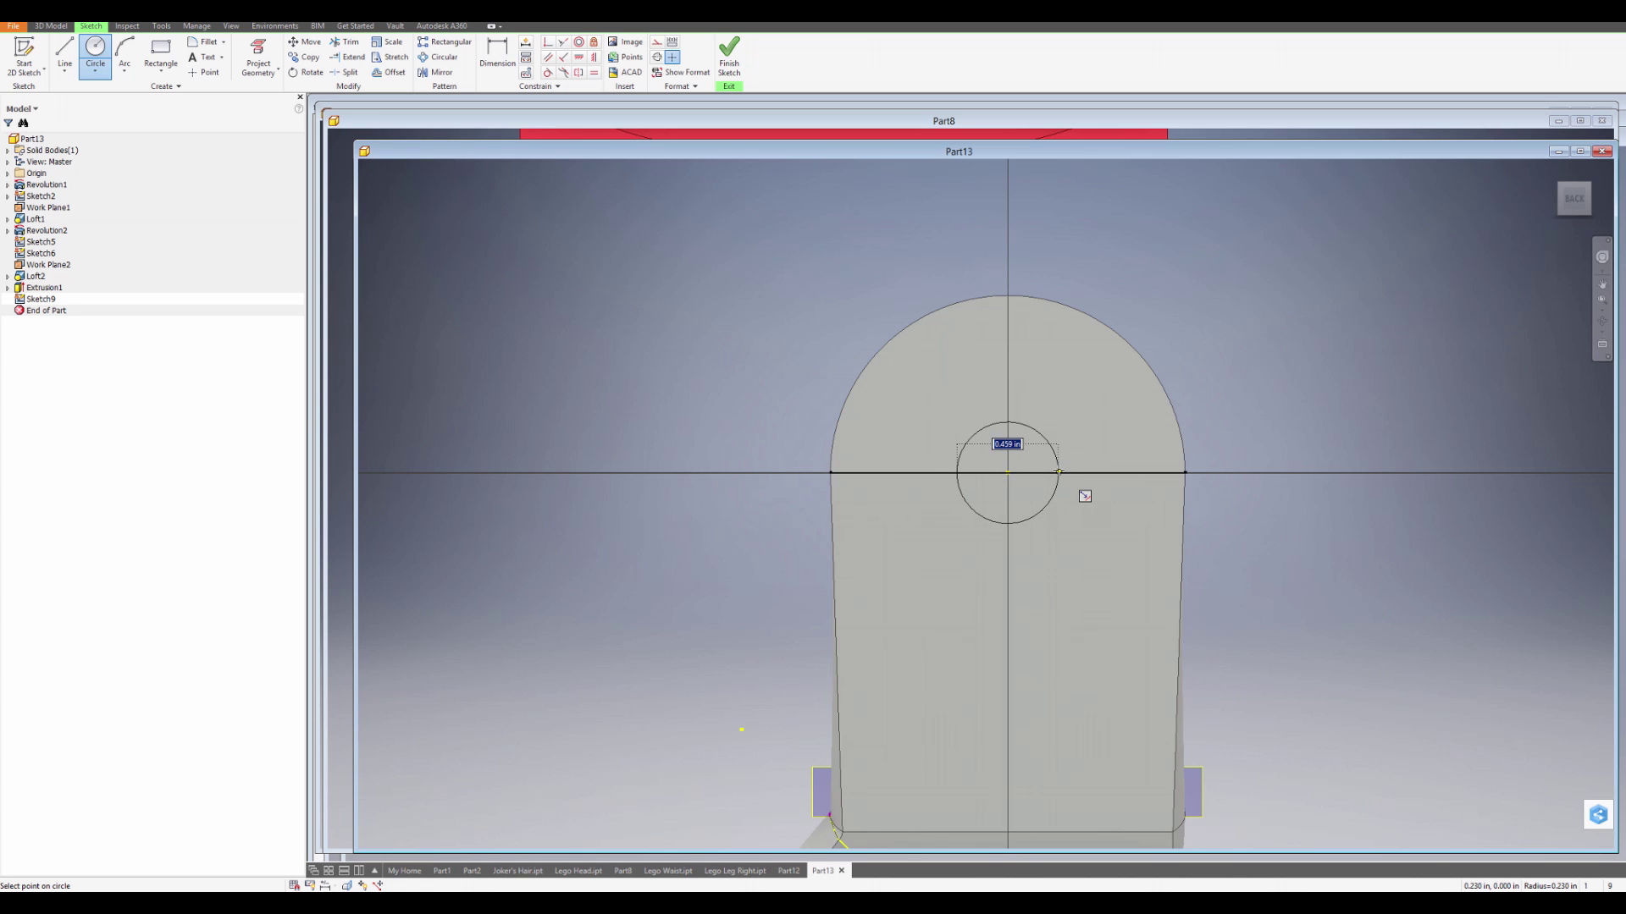
pyautogui.write('.5')
pyautogui.press('Return')
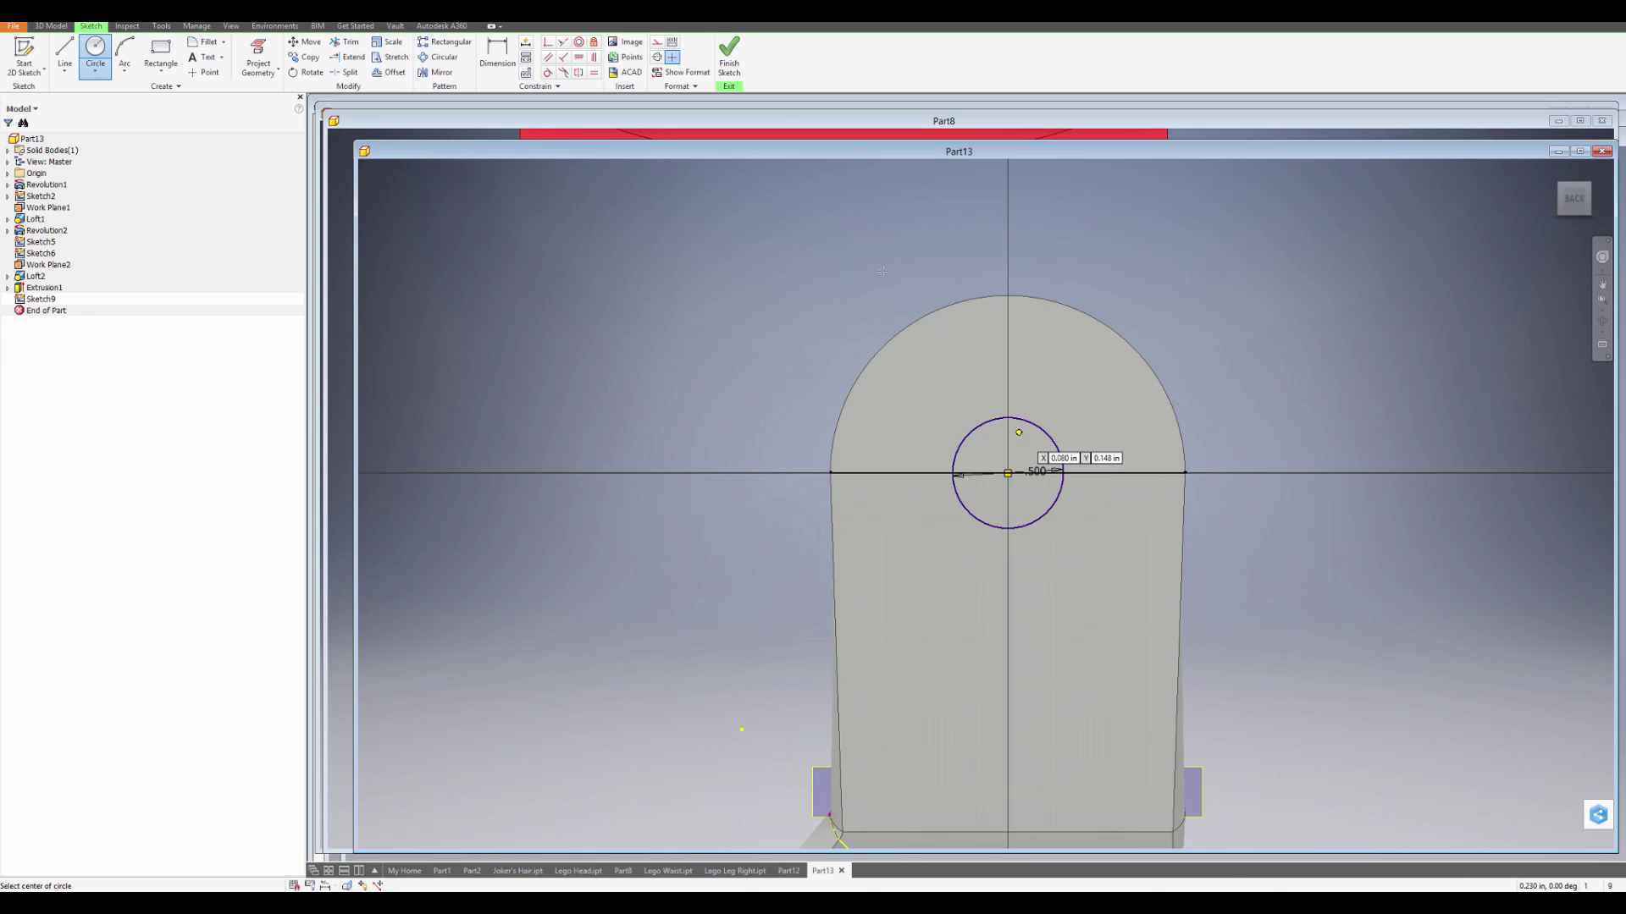
pyautogui.click(729, 52)
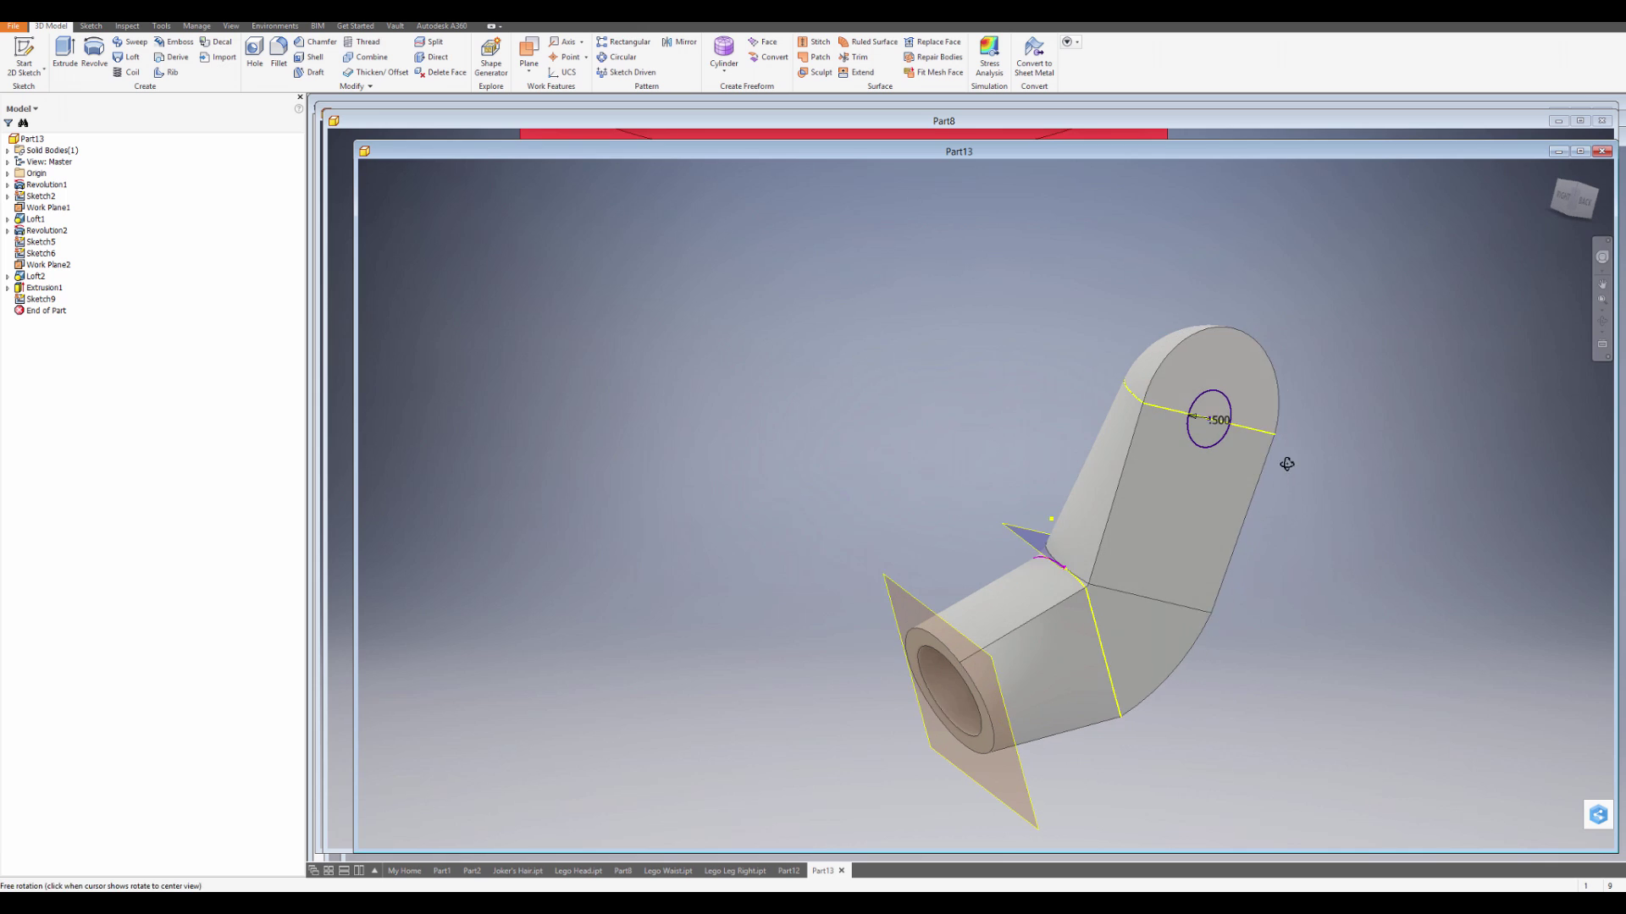
# - Extrude the 0.5 in circle 1 in outward from the flat back face as a joined peg
pyautogui.press('e')
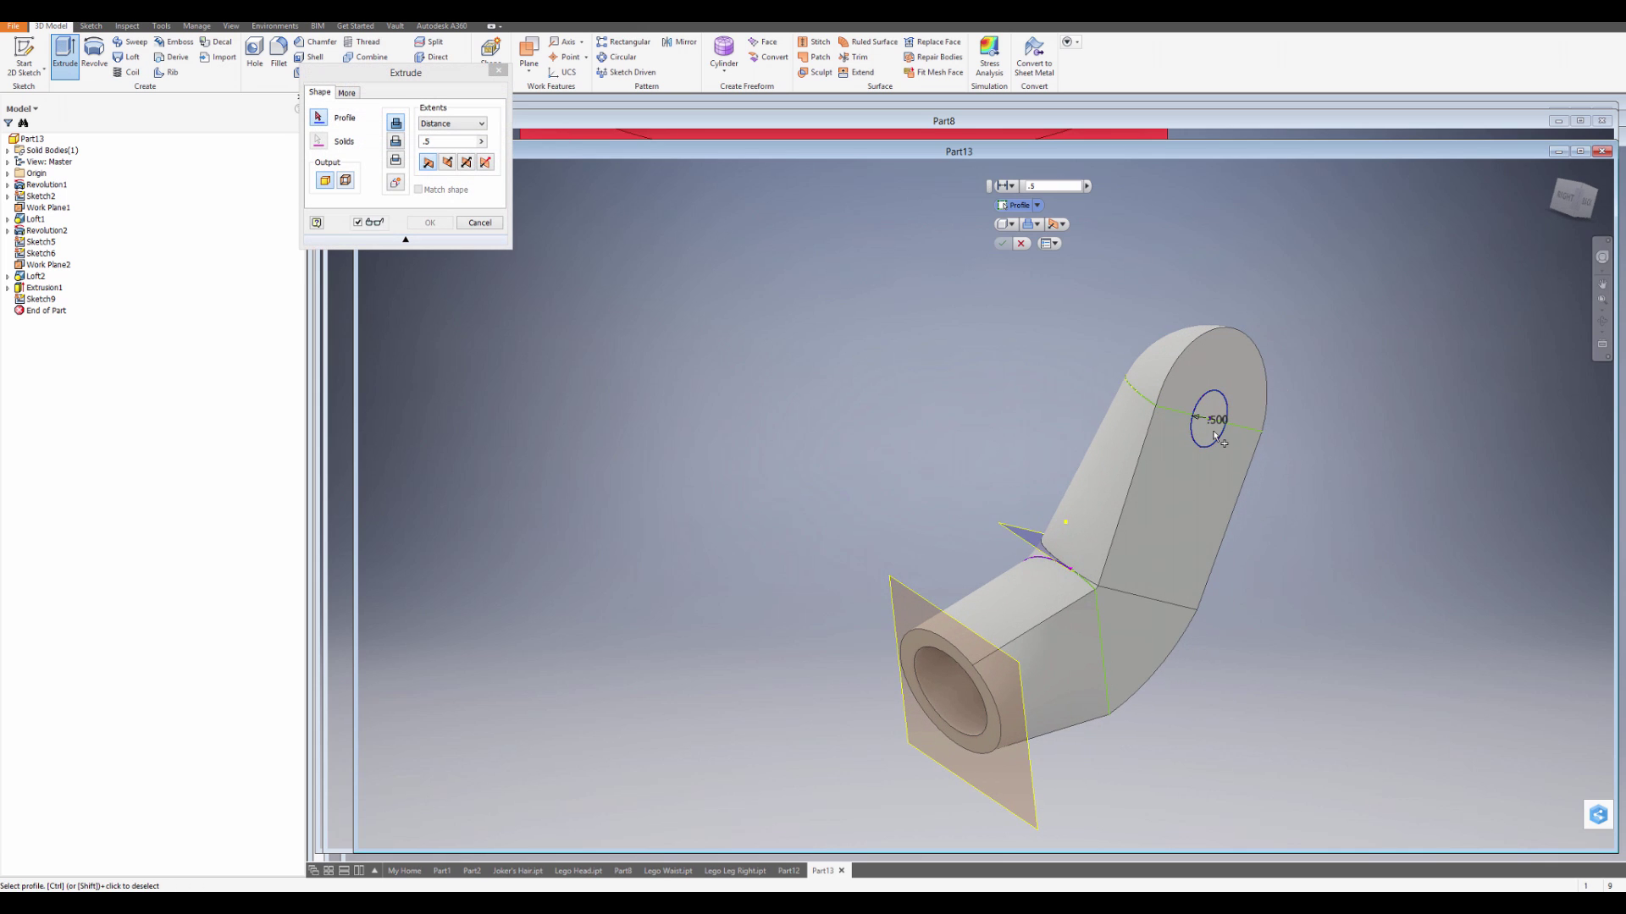
pyautogui.click(1215, 436)
pyautogui.write('1')
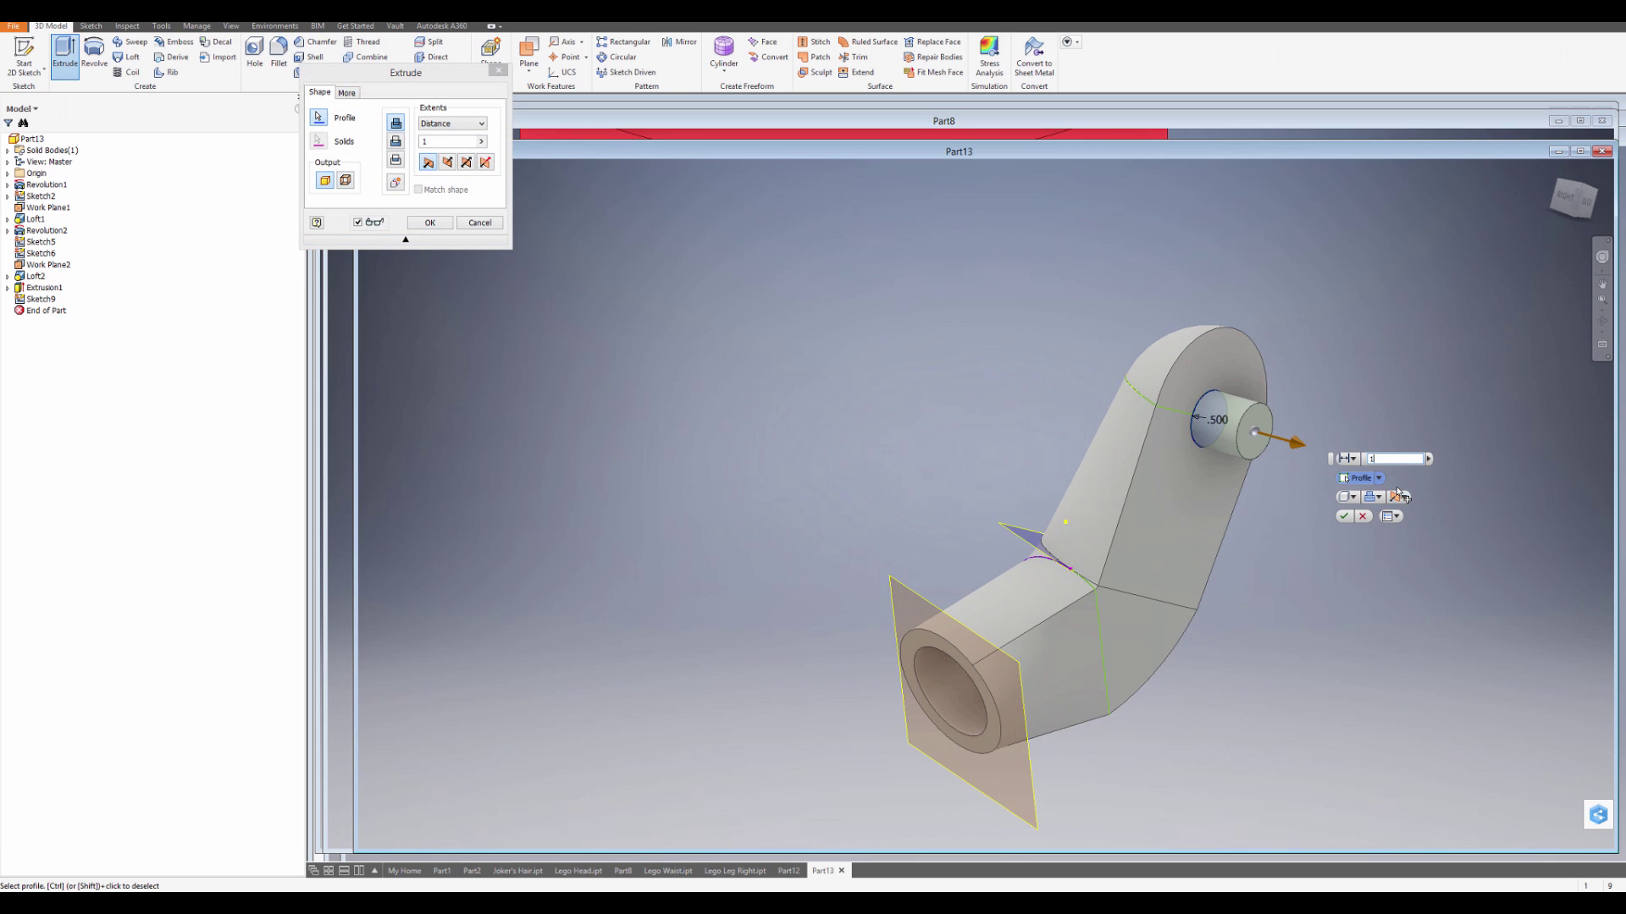
pyautogui.keyDown('shift'); pyautogui.moveTo(1178, 565); pyautogui.dragTo(1322, 581, button='middle'); pyautogui.keyUp('shift')
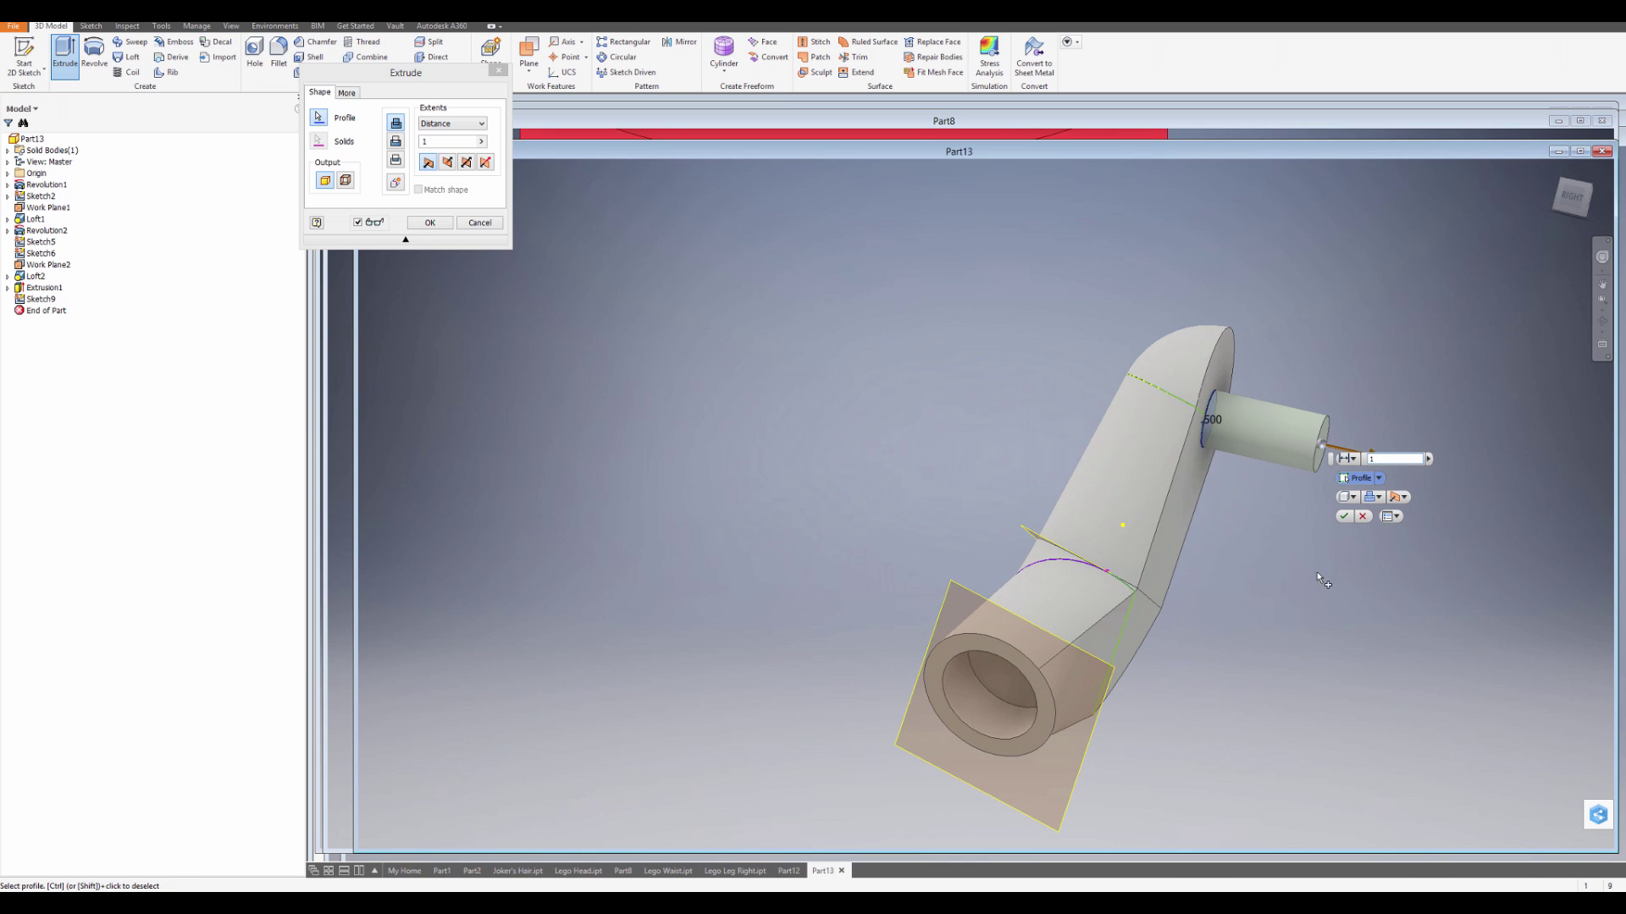
pyautogui.click(1344, 518)
# - Hide the work plane at the arm's open end and the one at the bend
pyautogui.keyDown('shift'); pyautogui.moveTo(1345, 525); pyautogui.dragTo(1008, 541, button='middle'); pyautogui.keyUp('shift')
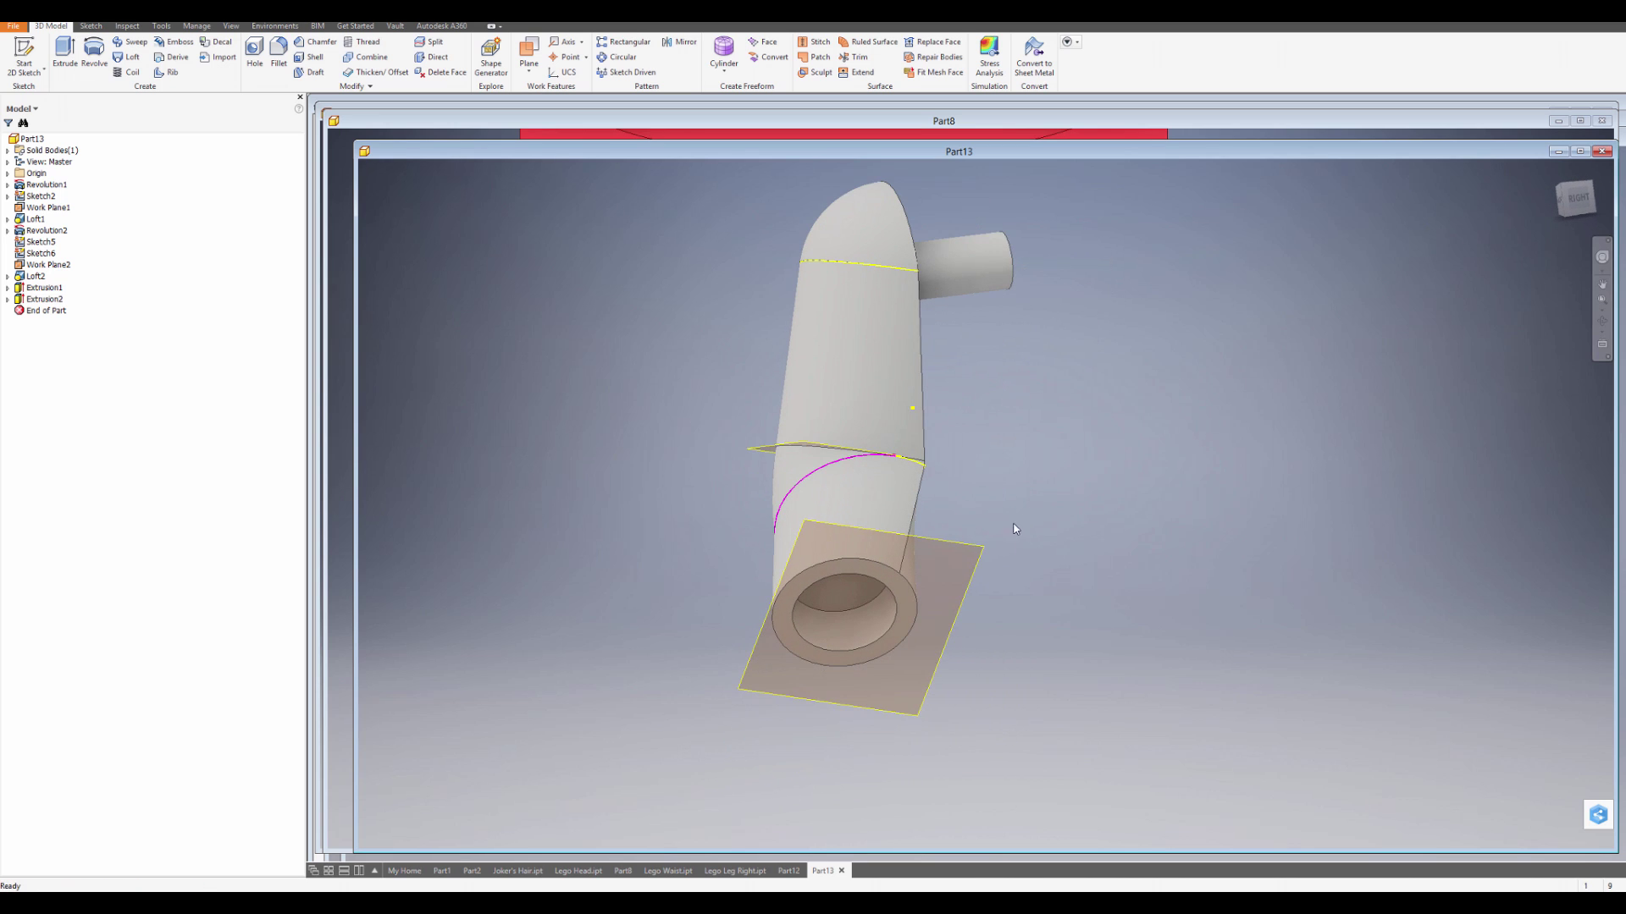
pyautogui.click(973, 575)
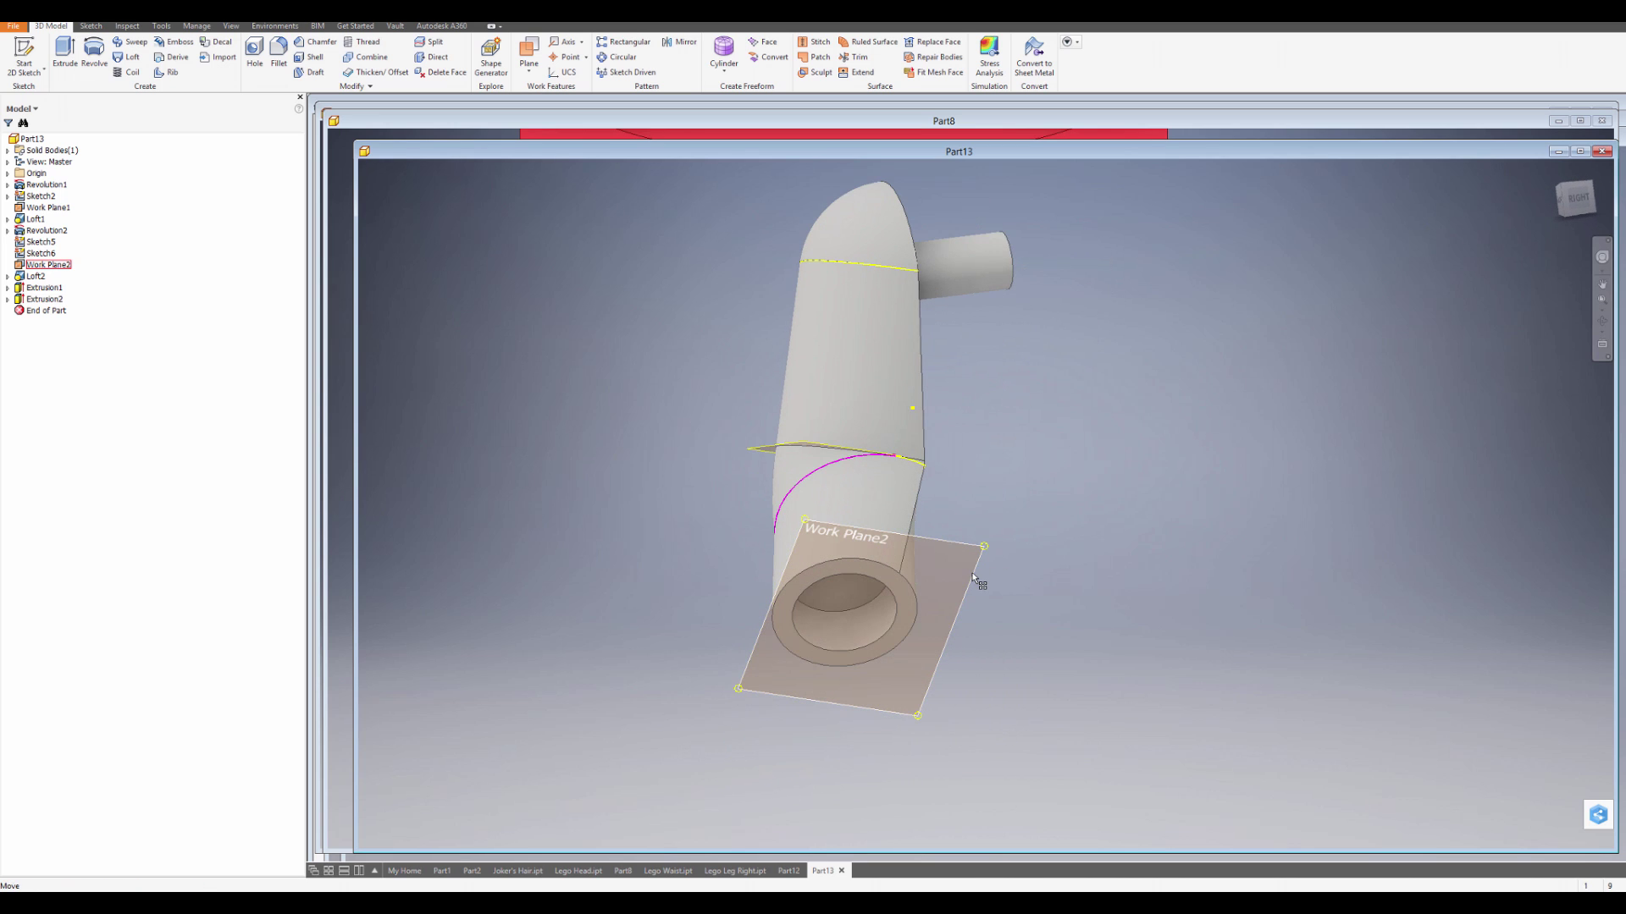
pyautogui.rightClick(972, 574)
pyautogui.click(1016, 591)
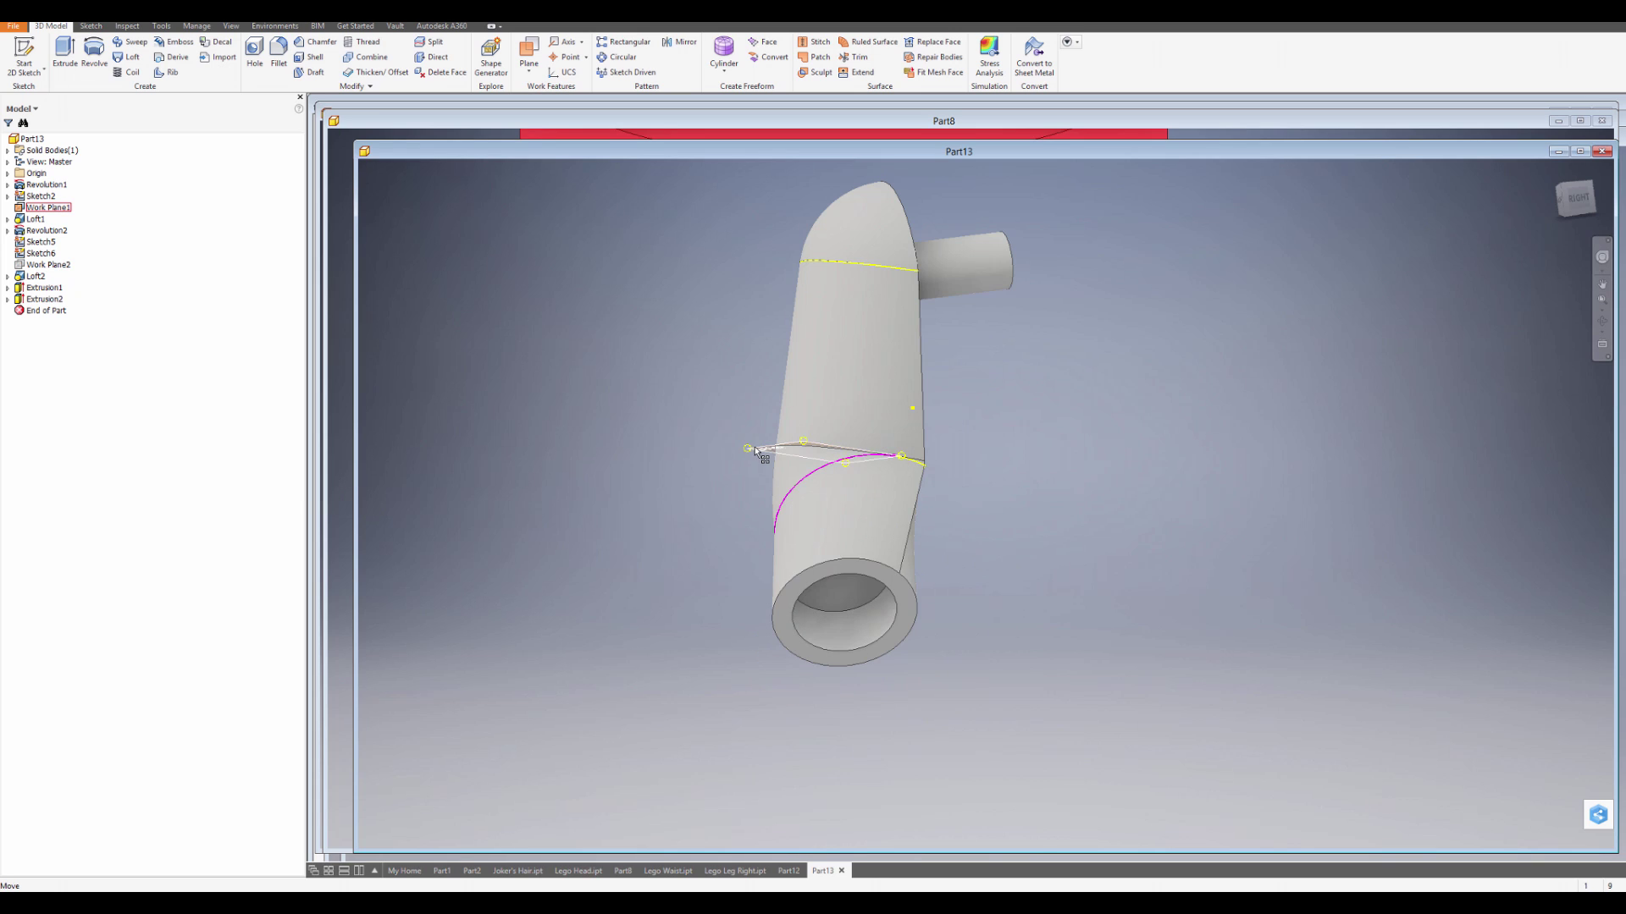
pyautogui.rightClick(757, 450)
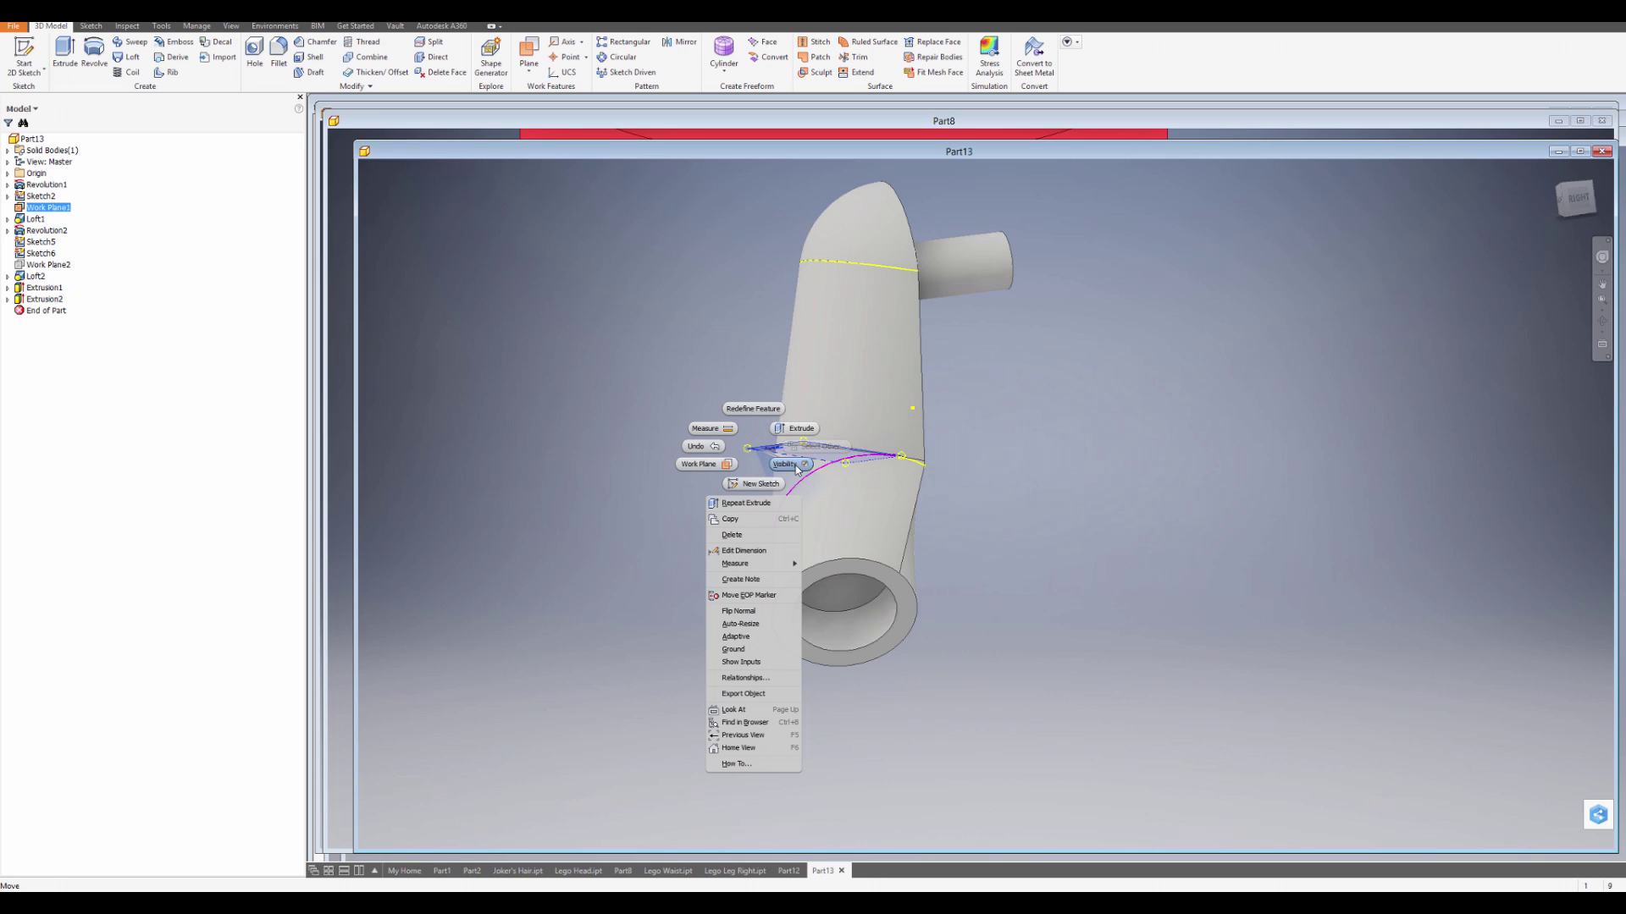
pyautogui.click(796, 469)
# - Hide the leftover visible sketches Sketch6, Sketch5 and Sketch2
pyautogui.keyDown('shift'); pyautogui.moveTo(793, 476); pyautogui.dragTo(994, 442, button='middle'); pyautogui.keyUp('shift')
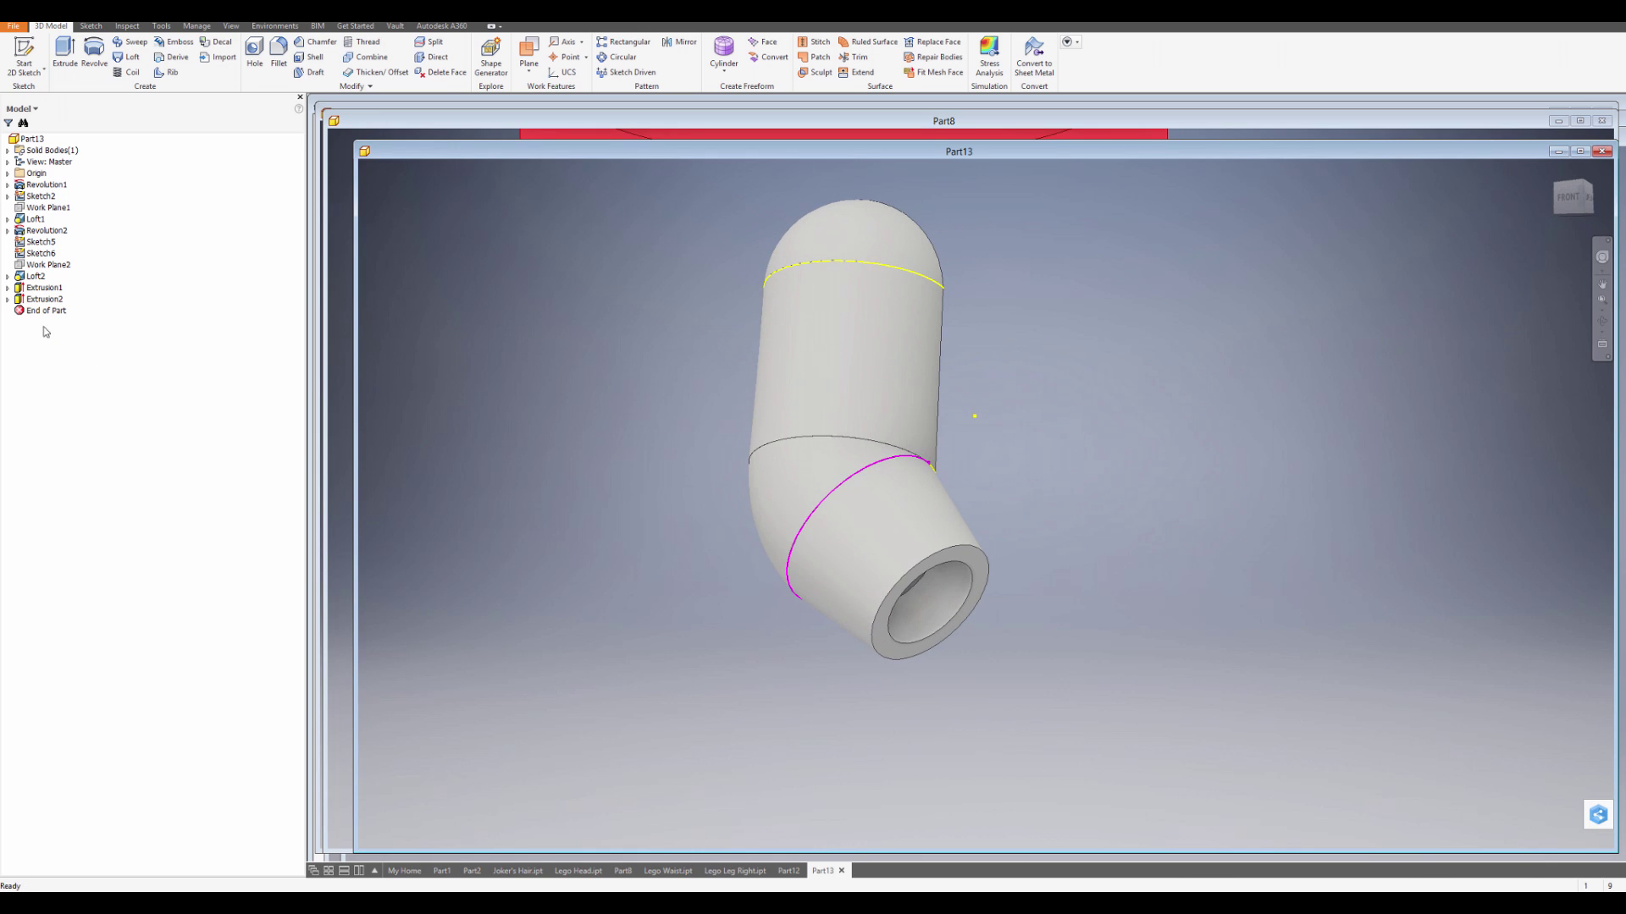
pyautogui.rightClick(35, 254)
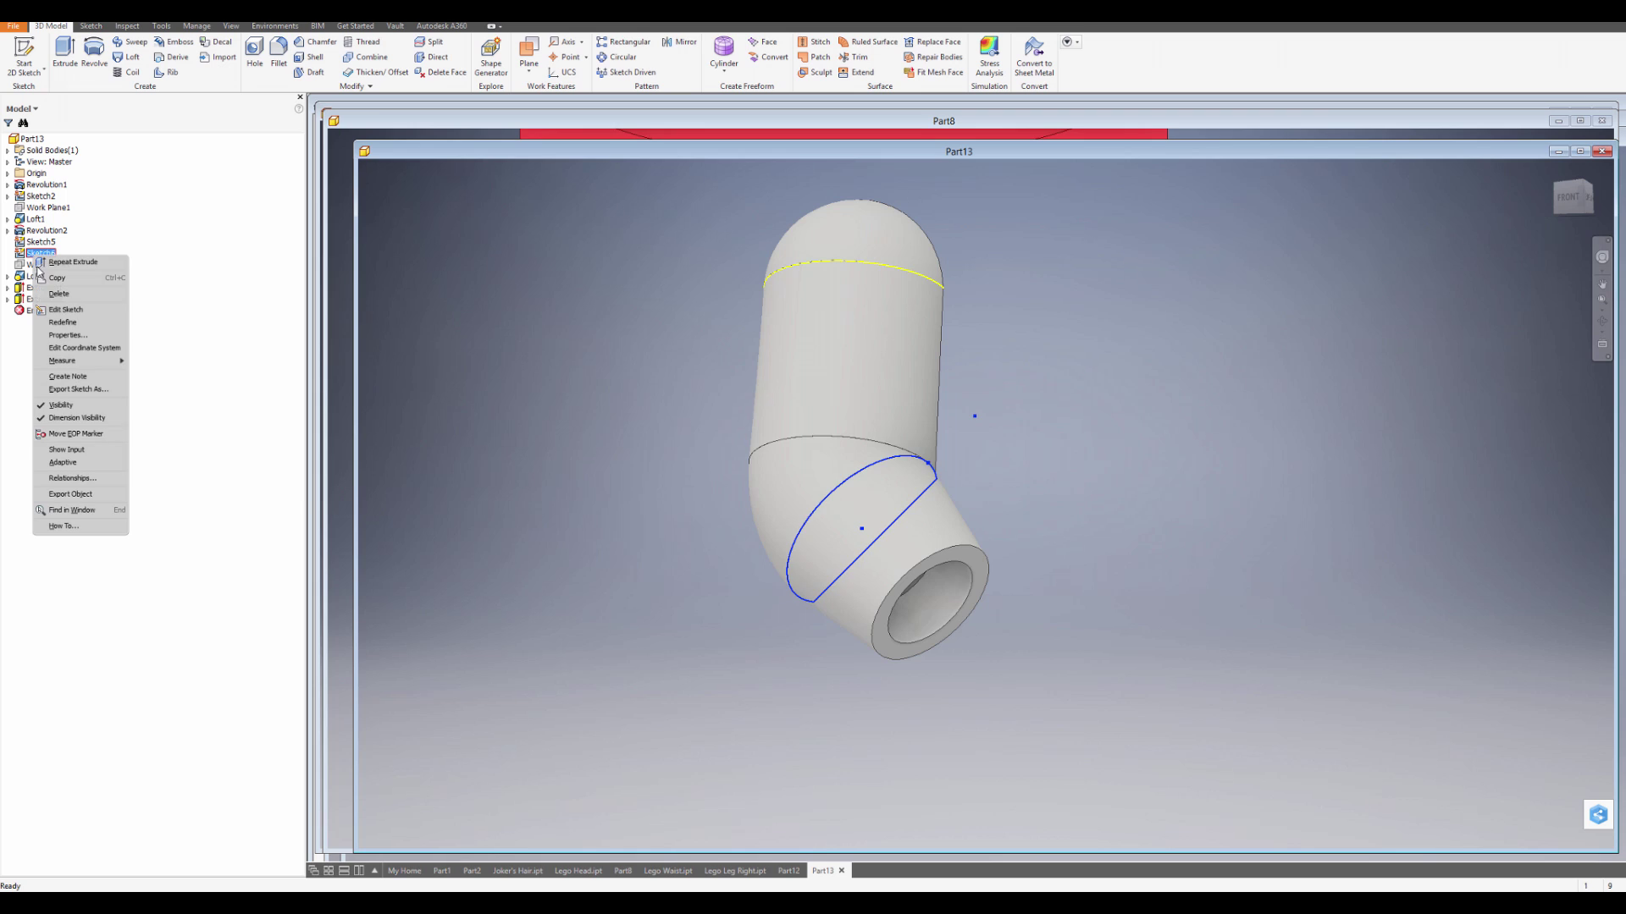
pyautogui.click(61, 405)
pyautogui.rightClick(35, 244)
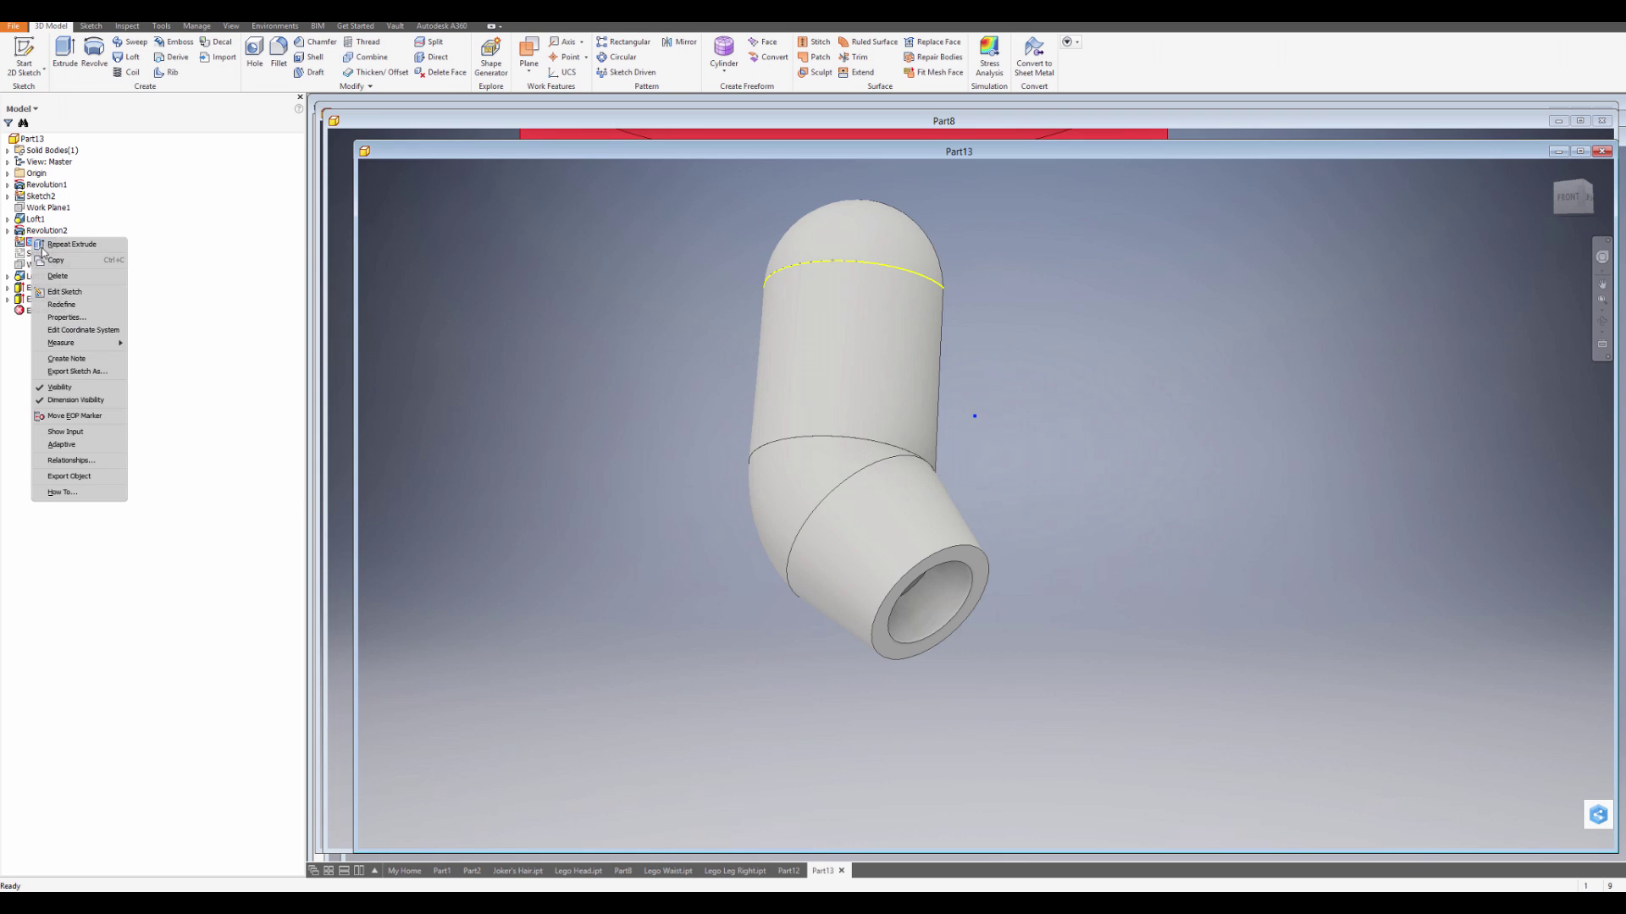
pyautogui.click(61, 390)
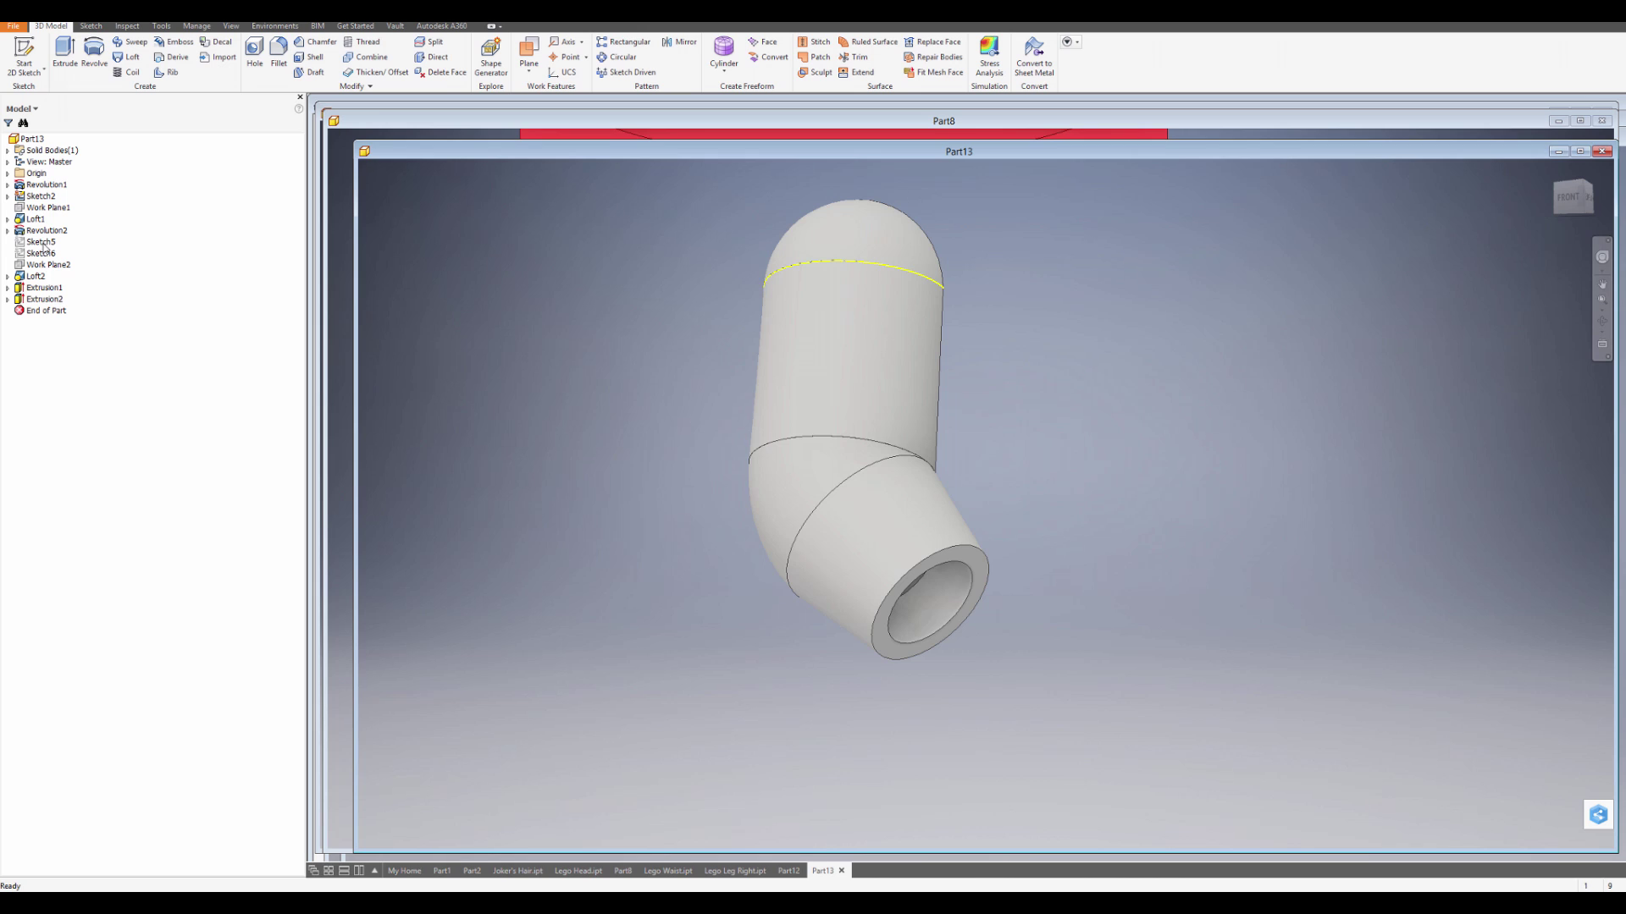
pyautogui.rightClick(41, 196)
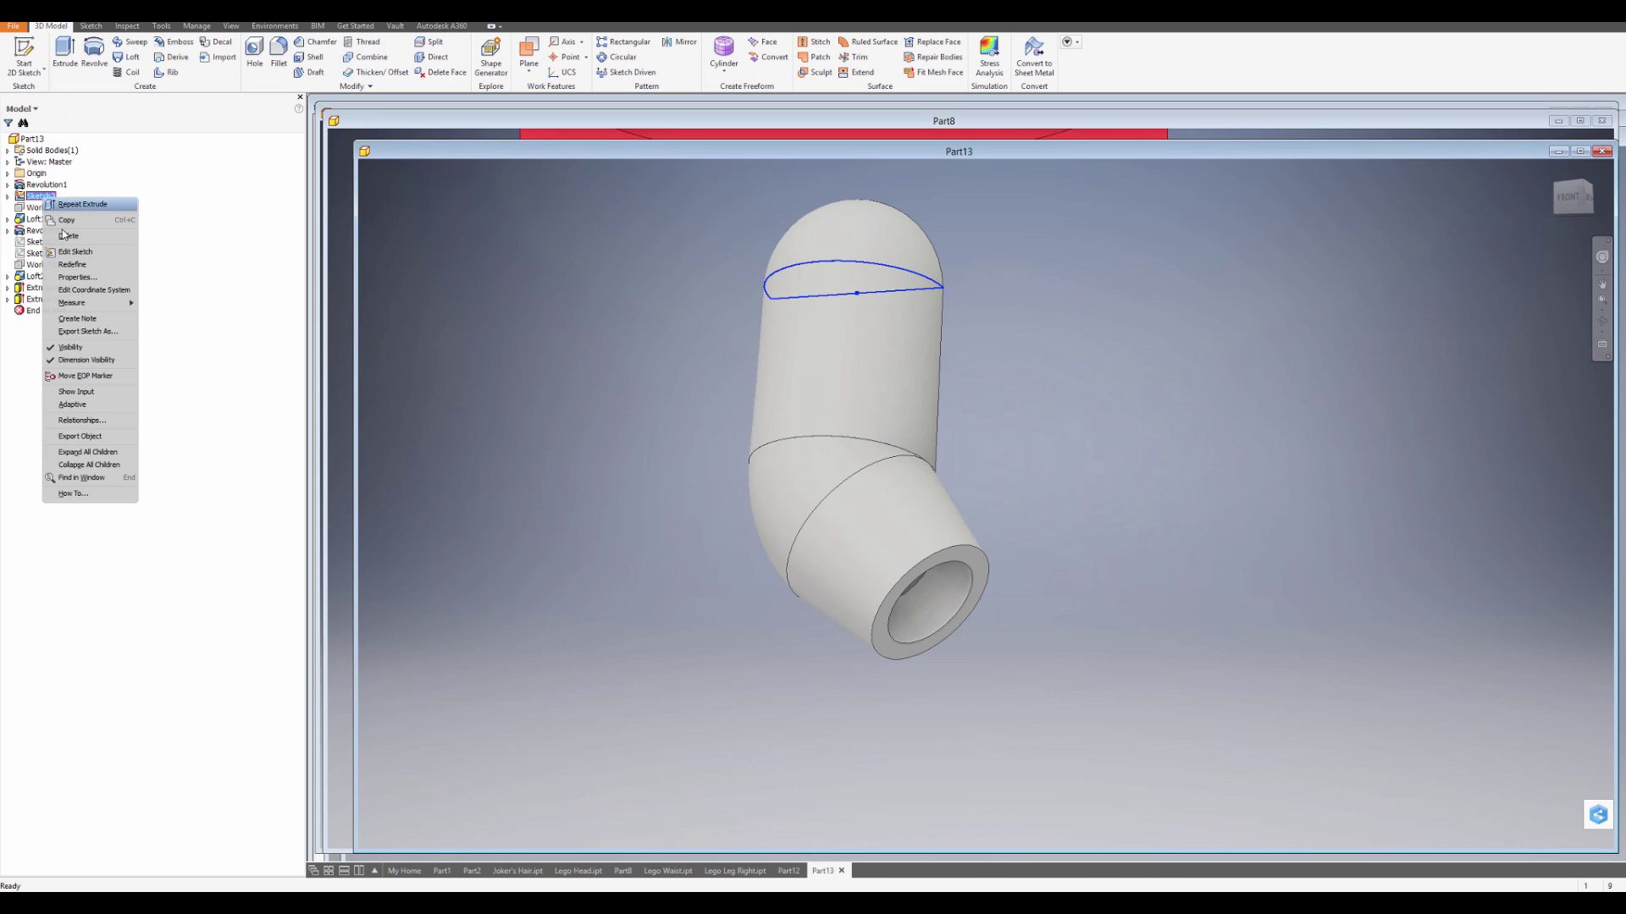
pyautogui.click(89, 351)
# - Save the part as Lego Arm Right in the Lego Character Head folder
pyautogui.moveTo(587, 322)
pyautogui.keyDown('shift'); pyautogui.mouseDown(button='middle')
pyautogui.moveTo(664, 410)
pyautogui.moveTo(657, 428)
pyautogui.moveTo(651, 408)
pyautogui.mouseUp(button='middle'); pyautogui.keyUp('shift')
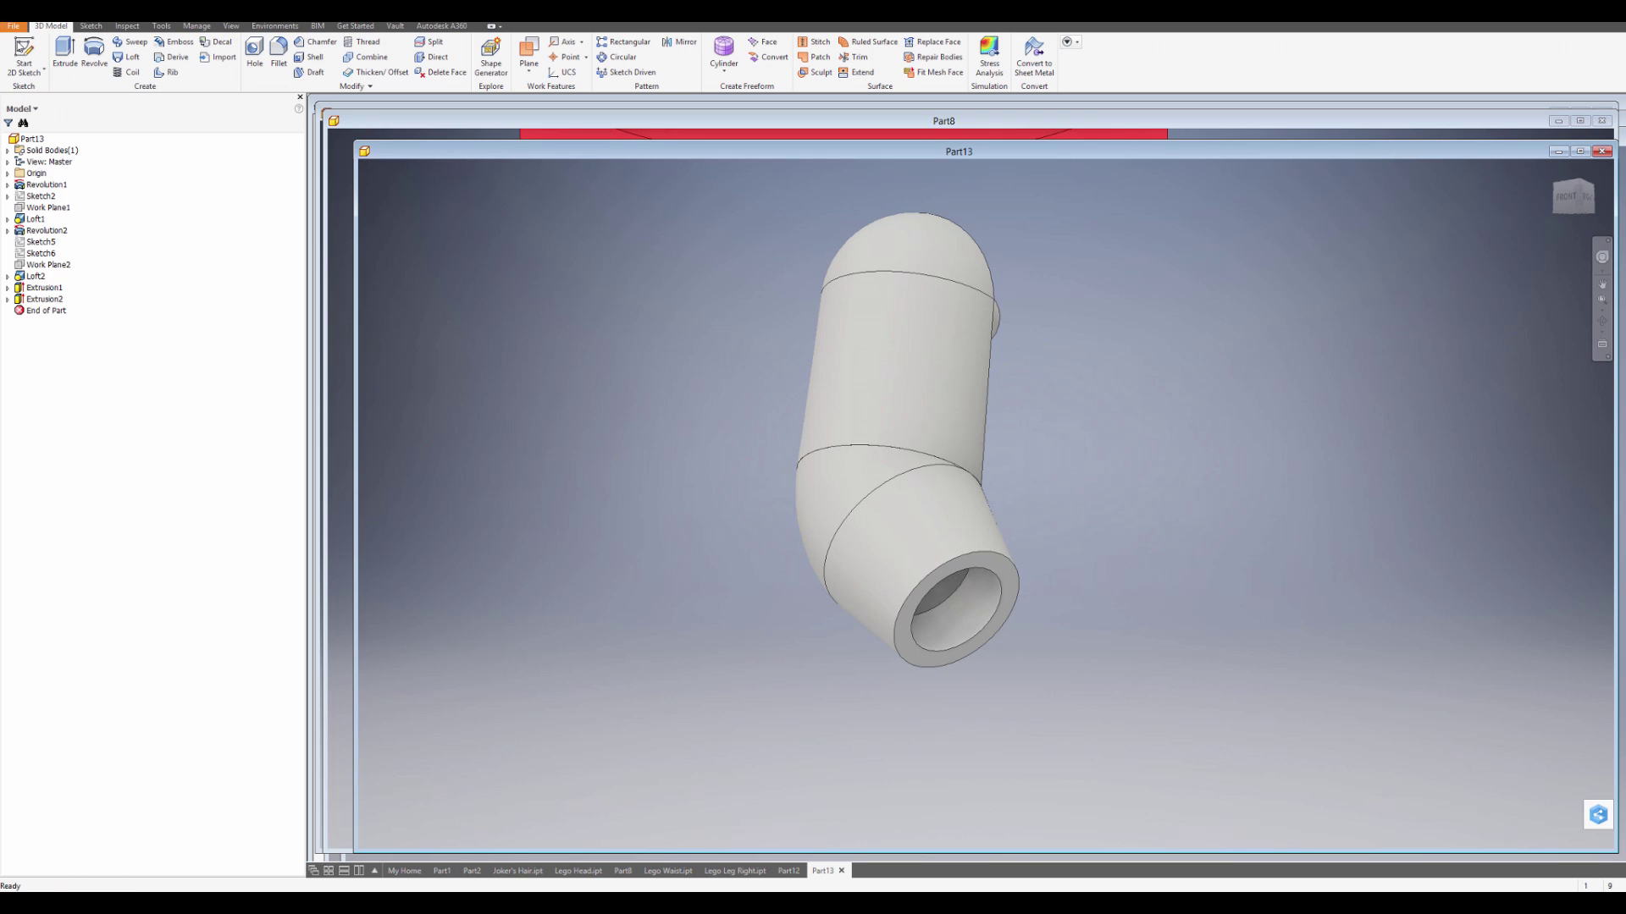
pyautogui.click(15, 26)
pyautogui.click(48, 162)
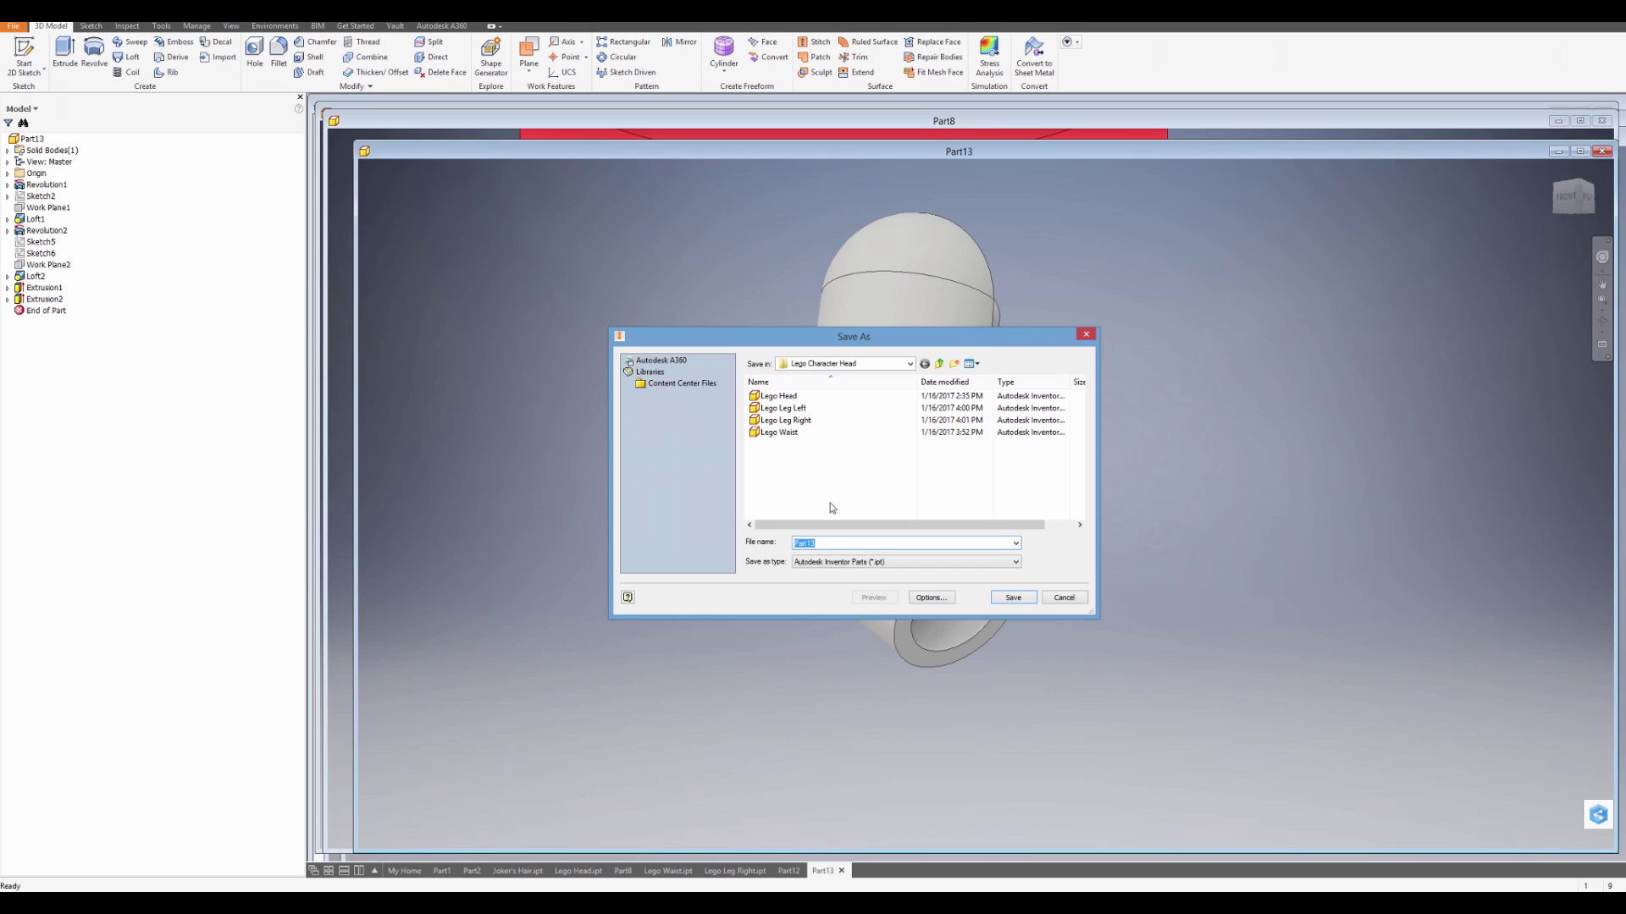
pyautogui.write('Lego Arm Right')
pyautogui.click(1012, 599)
# - Create a work plane offset outward from the peg's circular end face
pyautogui.scroll(5, 1009, 618)
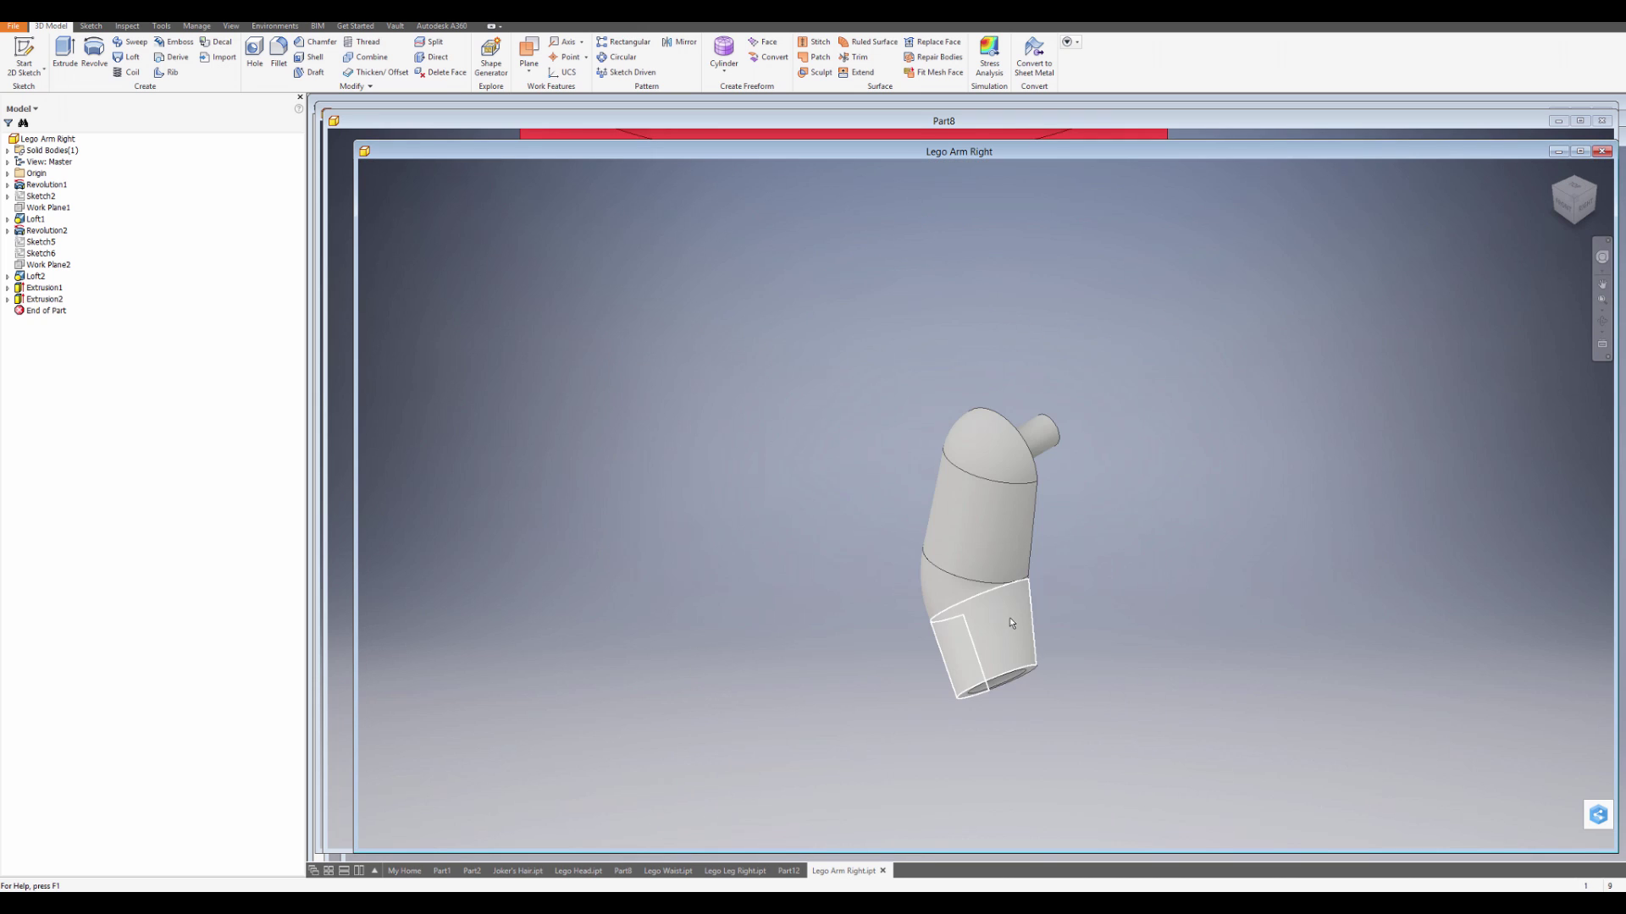
pyautogui.keyDown('shift'); pyautogui.moveTo(1009, 617); pyautogui.dragTo(813, 457, button='middle'); pyautogui.keyUp('shift')
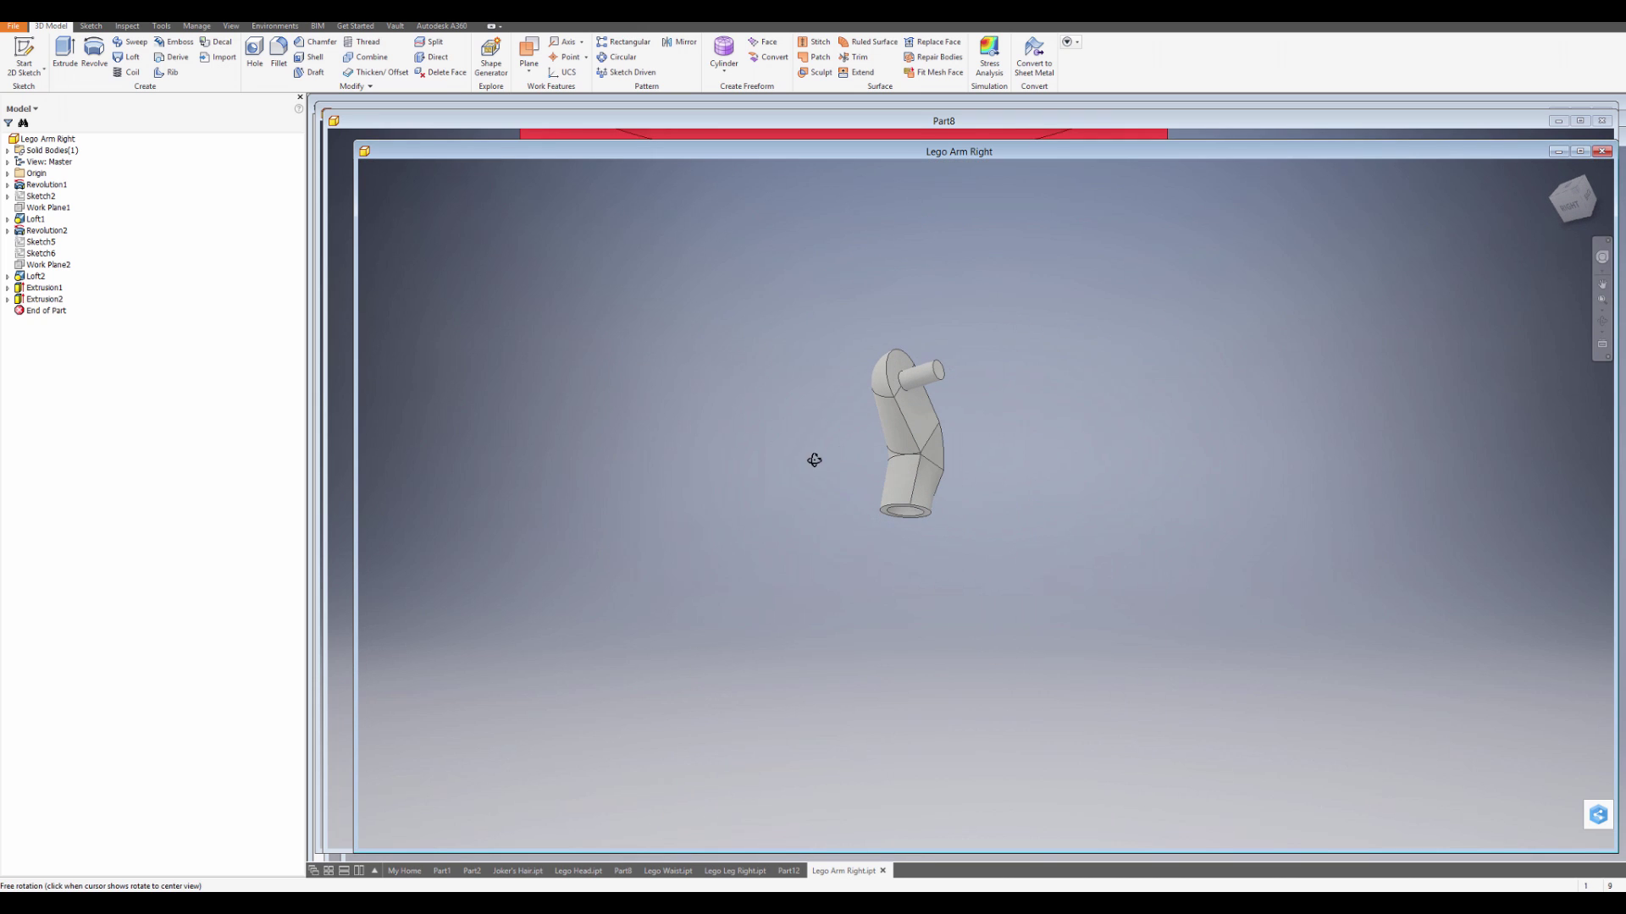
pyautogui.moveTo(811, 330); pyautogui.dragTo(573, 312, button='middle')
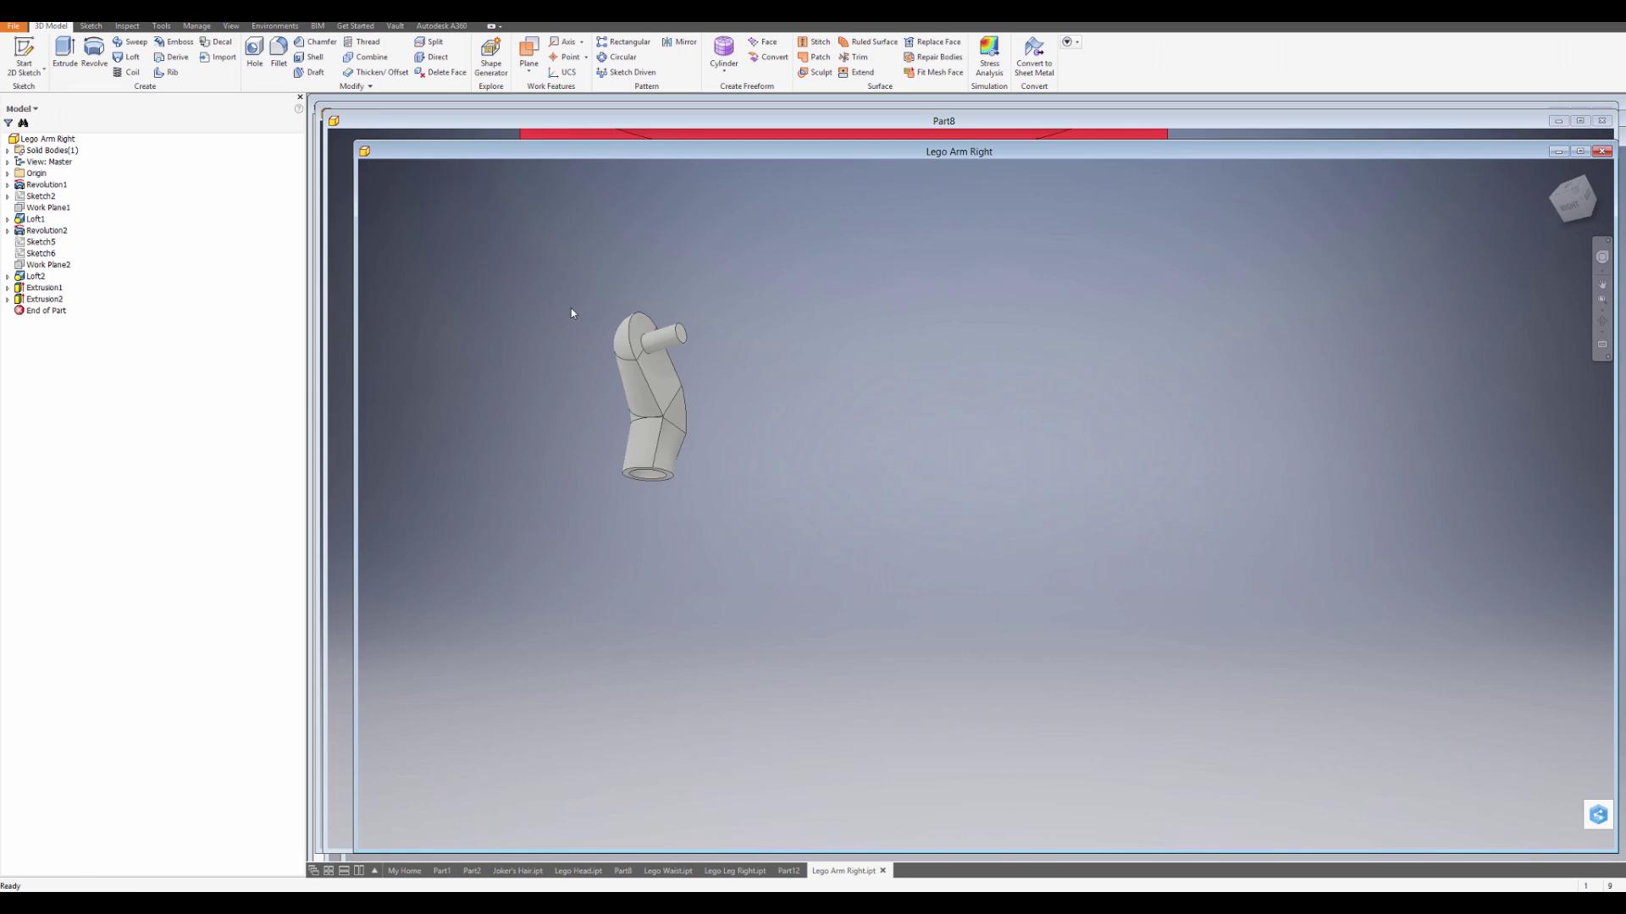
pyautogui.scroll(-3, 584, 308)
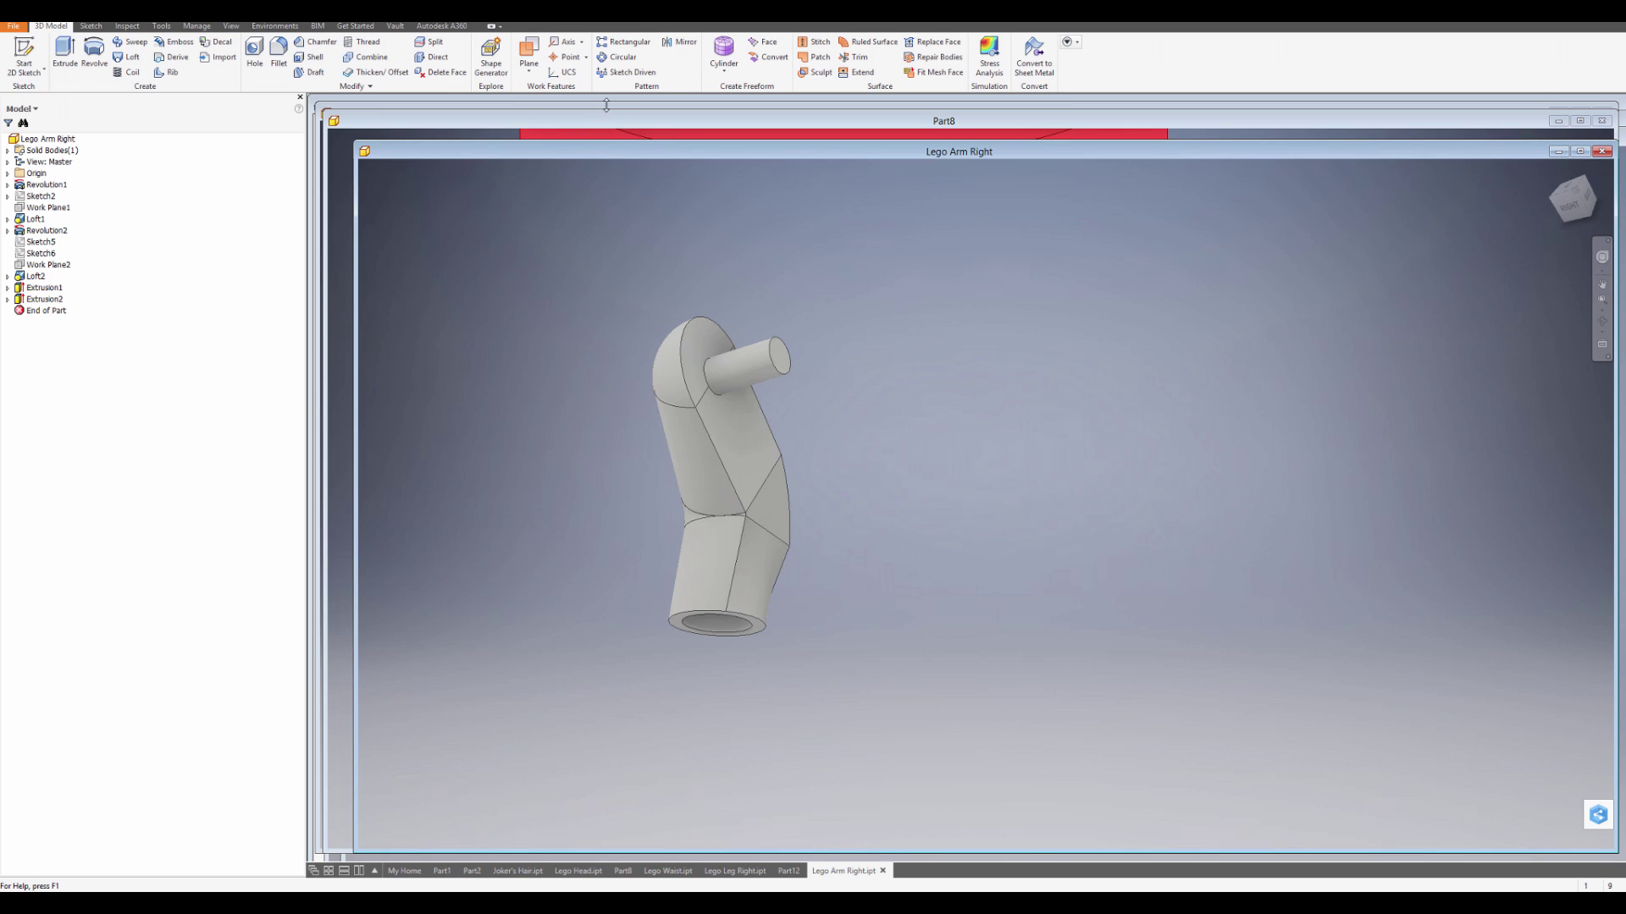
pyautogui.click(529, 66)
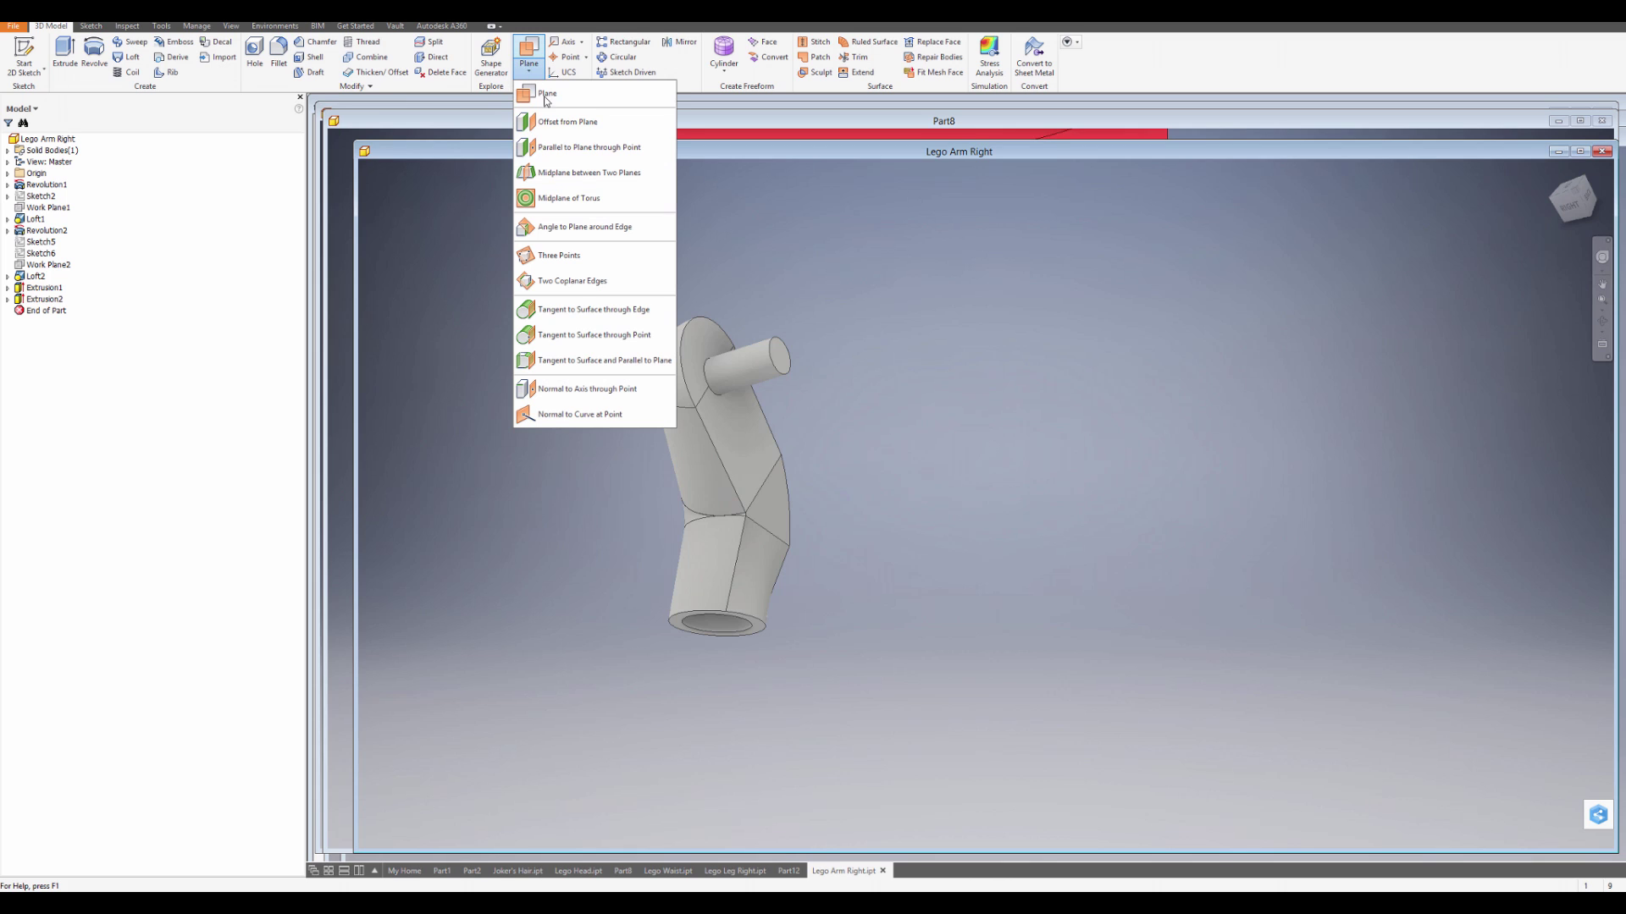
pyautogui.click(558, 128)
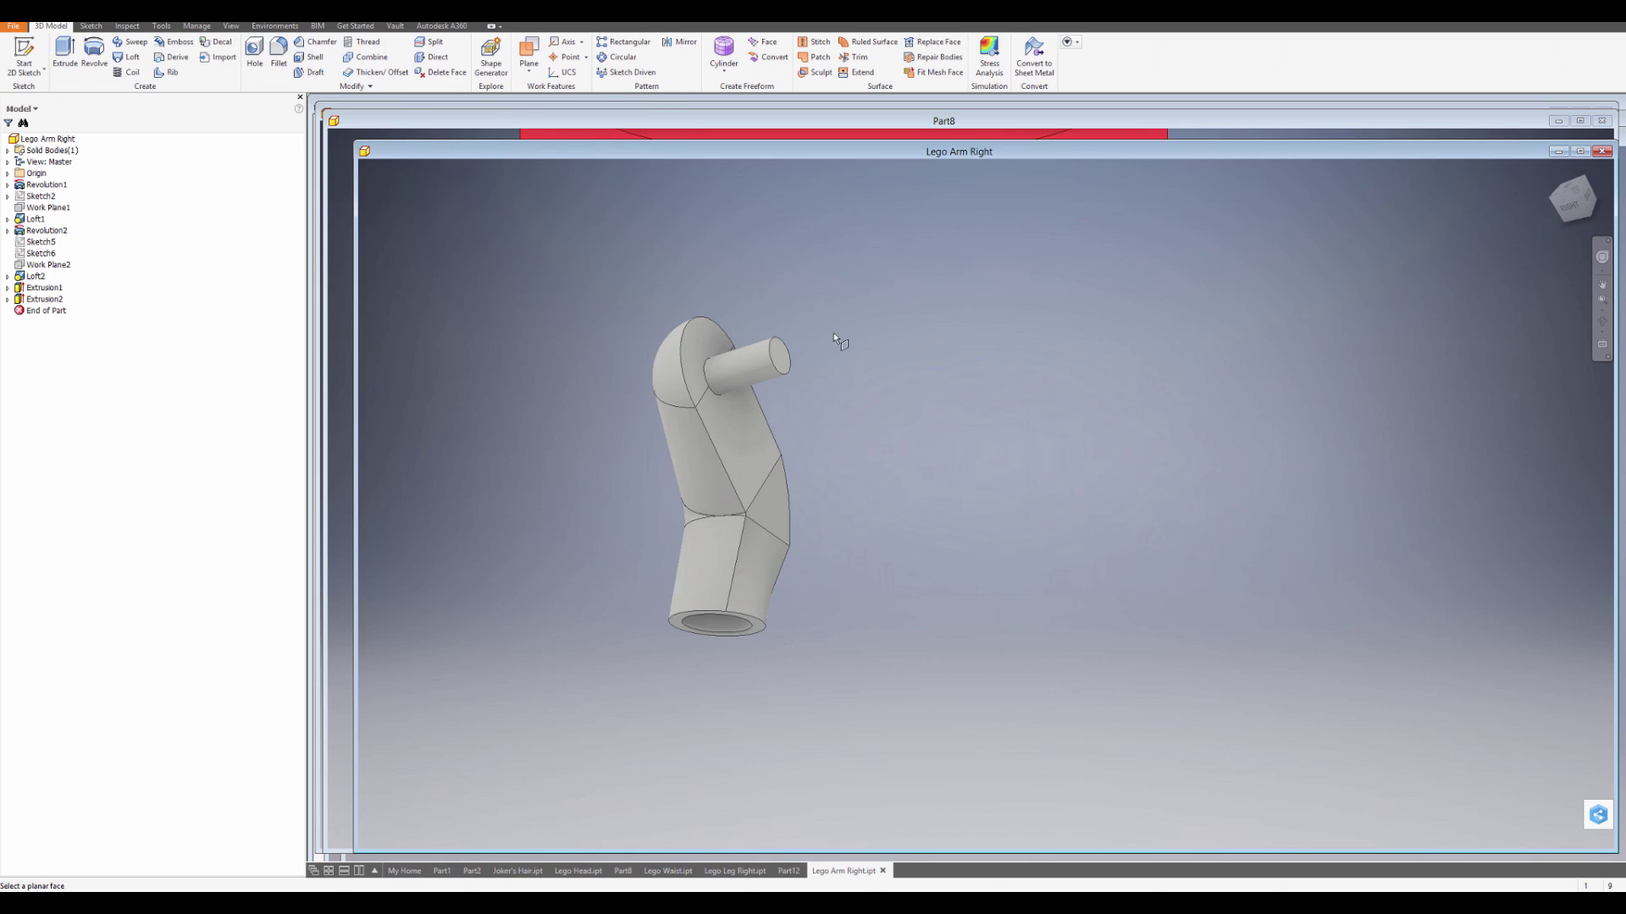
pyautogui.moveTo(780, 365); pyautogui.dragTo(842, 336)
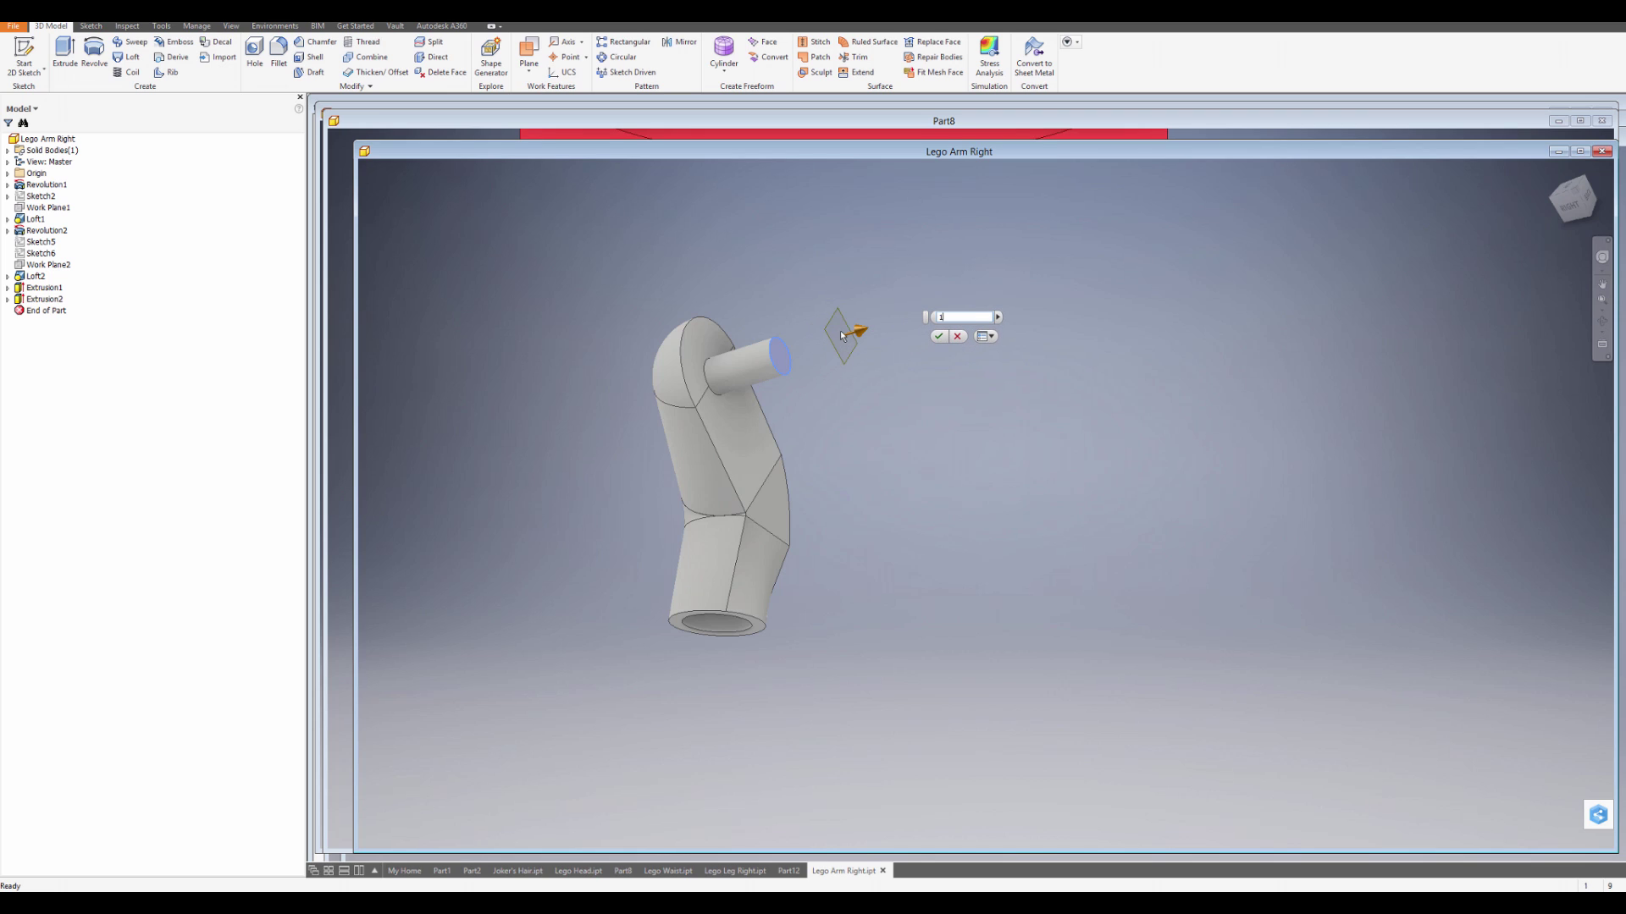
pyautogui.click(938, 337)
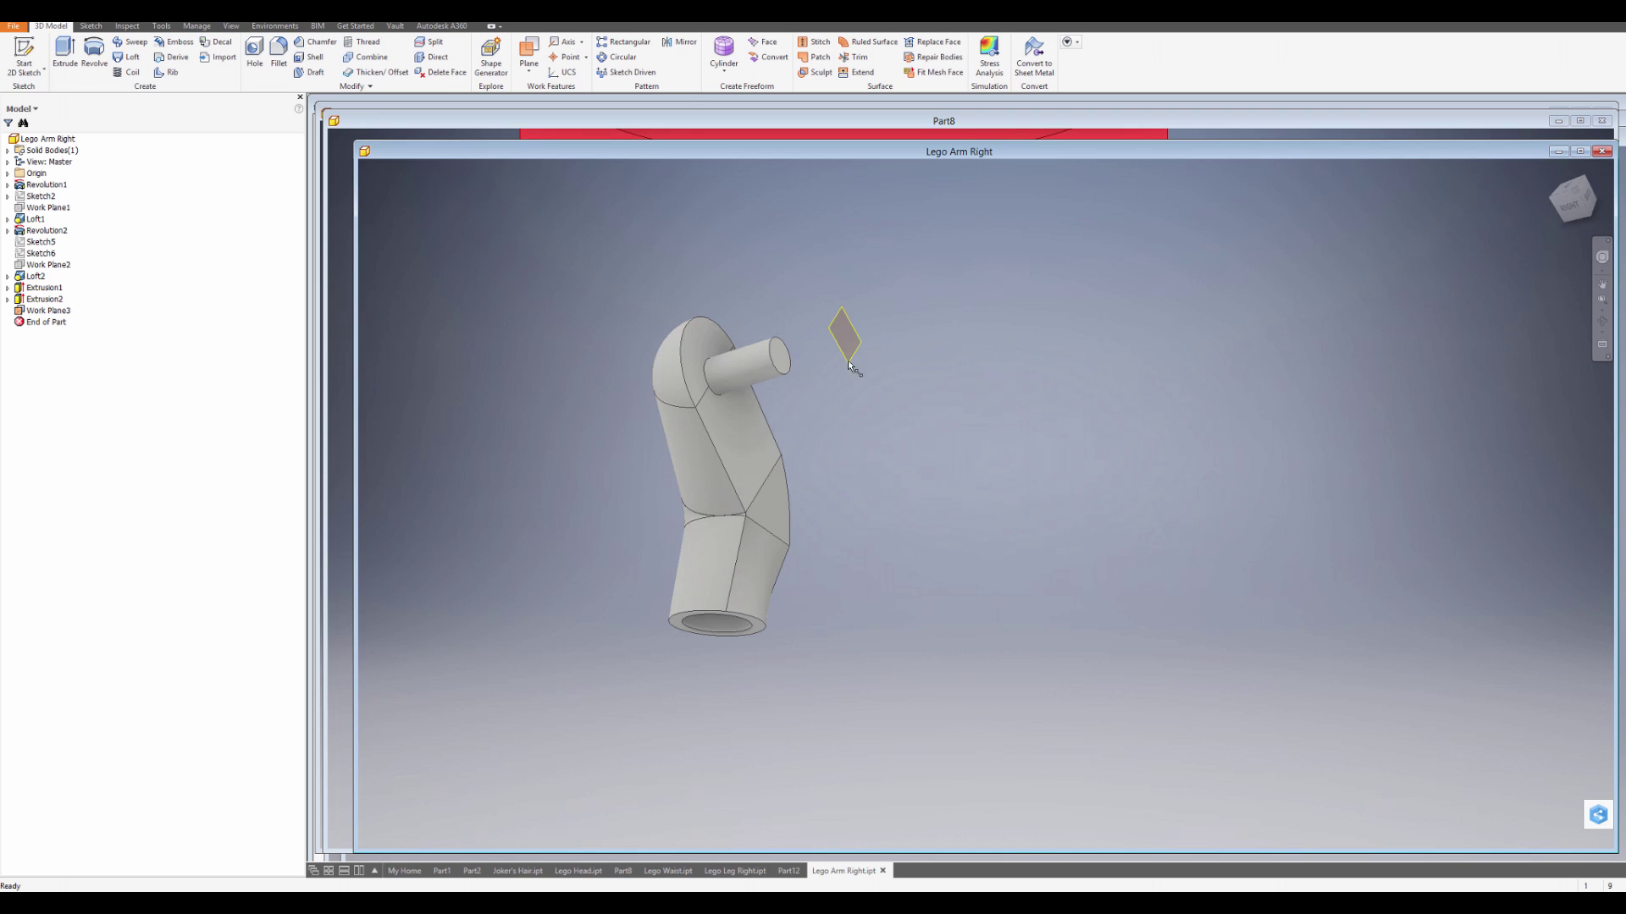
# - Mirror all of the right arm's features, including both revolutions, lofts and extrusions, across the work plane offset from the peg
pyautogui.click(681, 41)
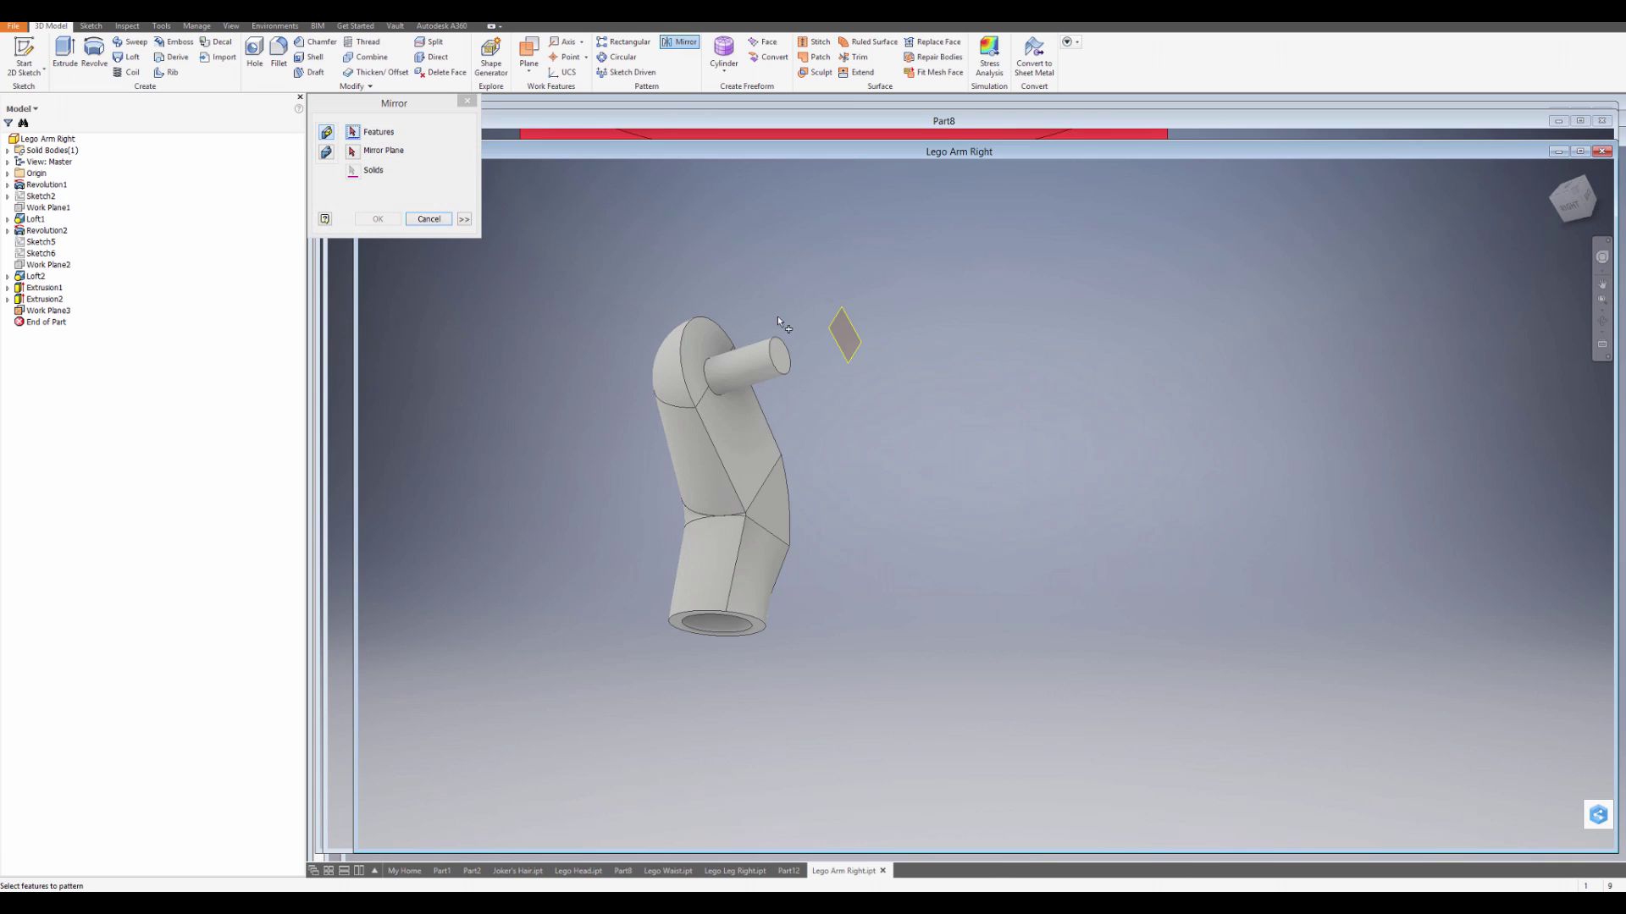
pyautogui.click(683, 449)
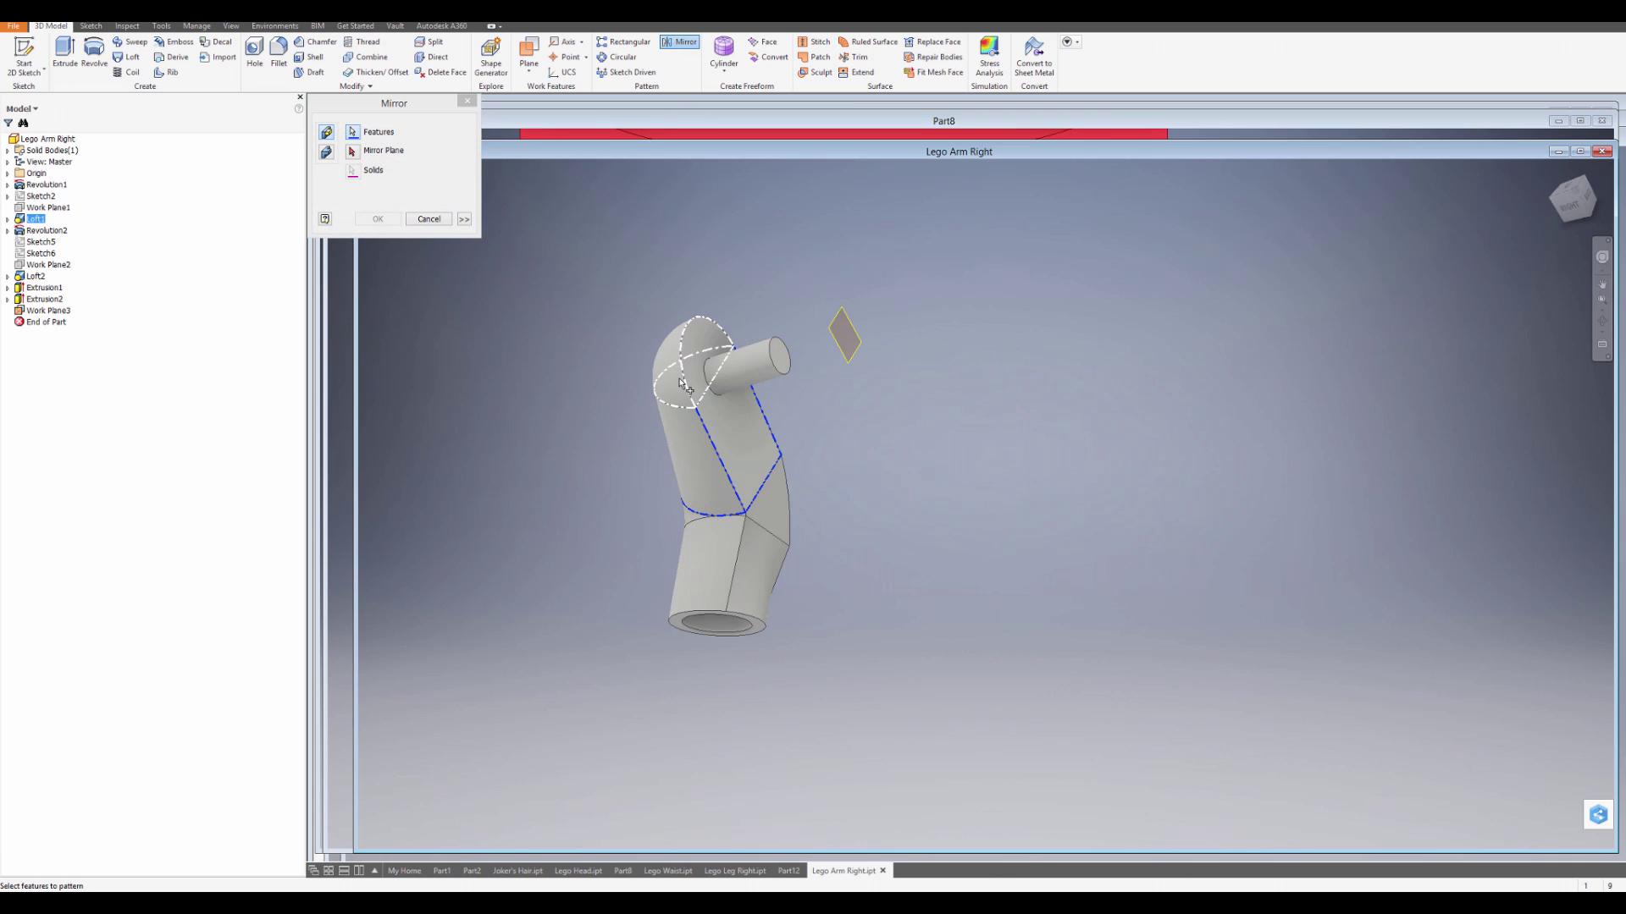
pyautogui.click(687, 355)
pyautogui.click(750, 368)
pyautogui.click(727, 563)
pyautogui.click(769, 514)
pyautogui.keyDown('shift'); pyautogui.moveTo(749, 605); pyautogui.dragTo(833, 537, button='middle'); pyautogui.keyUp('shift')
pyautogui.click(723, 622)
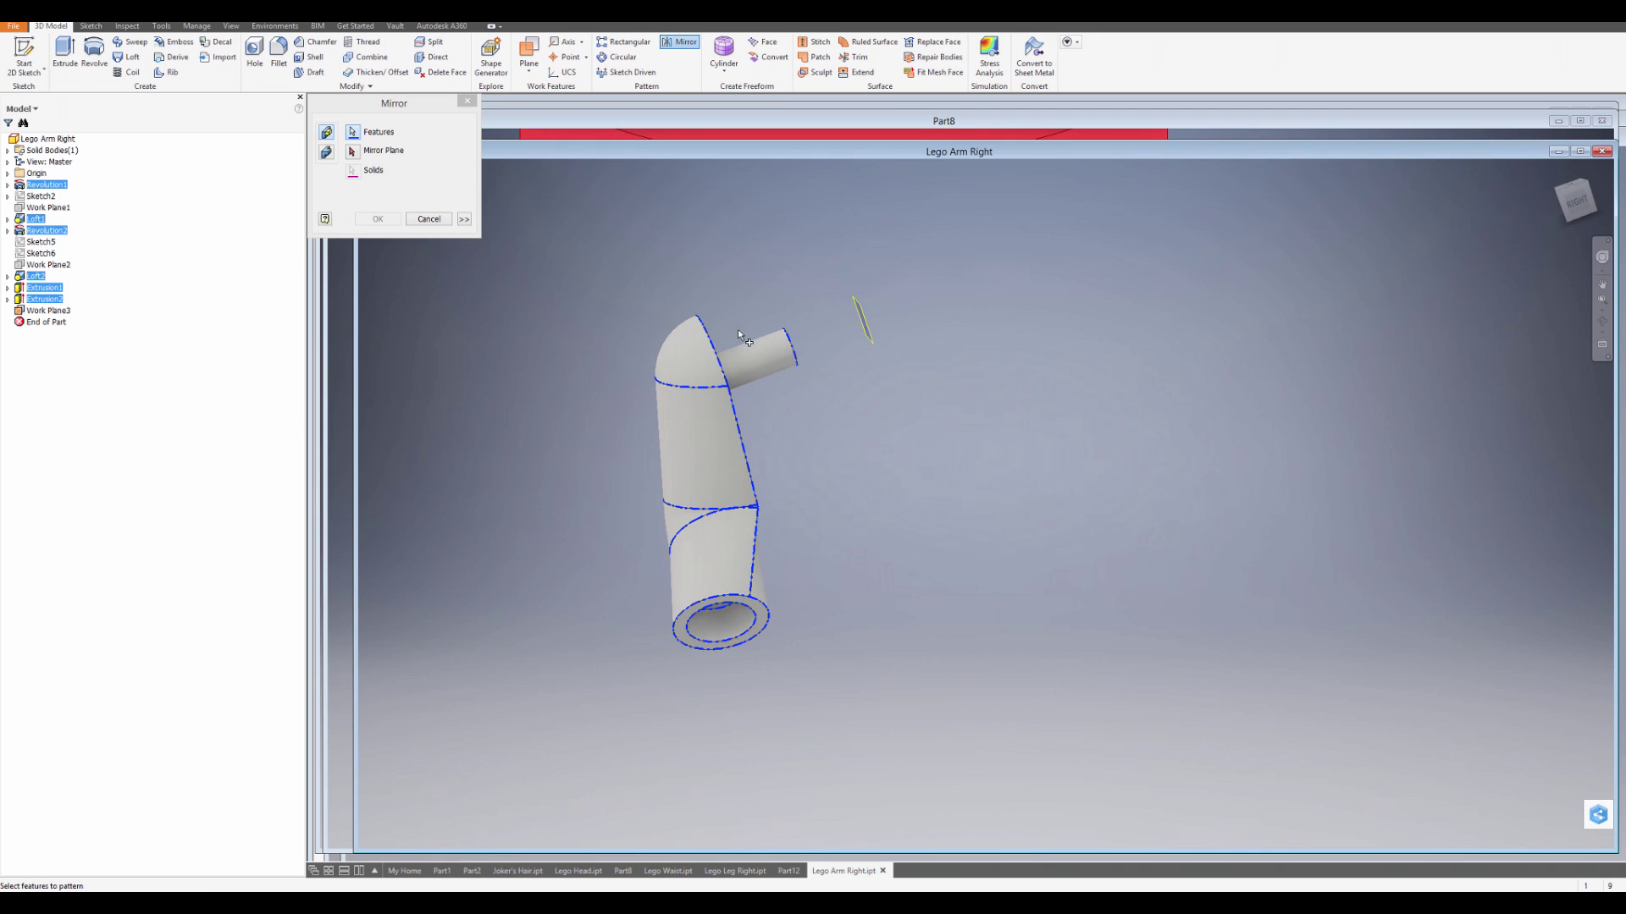
pyautogui.click(355, 152)
pyautogui.click(862, 320)
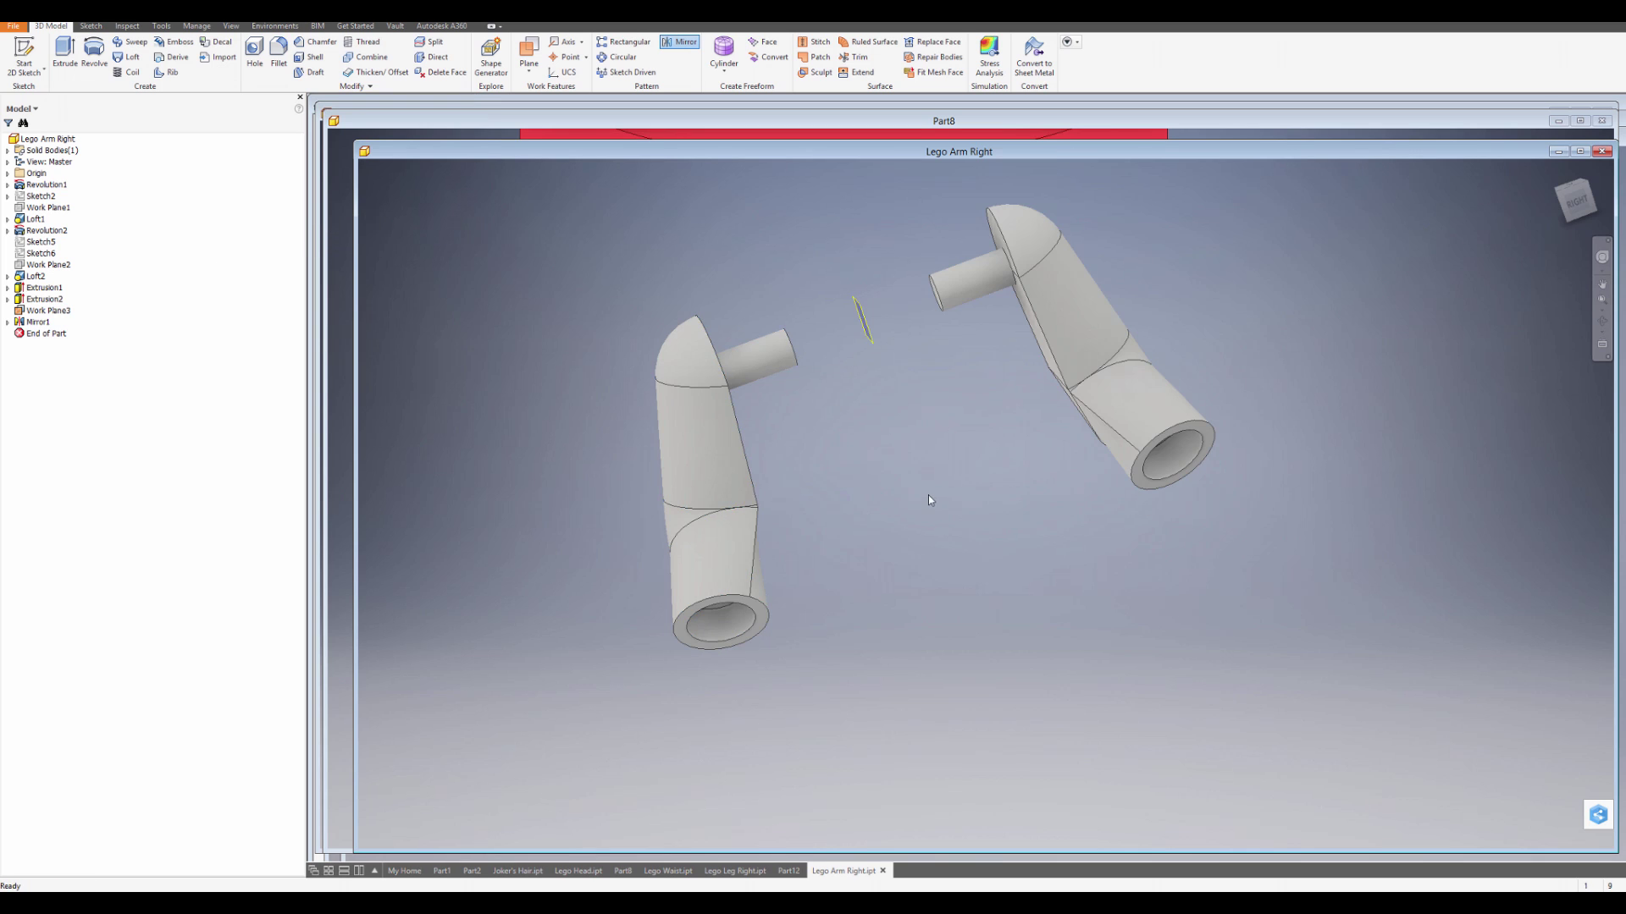
# - Sketch a rectangle about 3.95 by 6.0 in on the mirror work plane, enclosing the whole arm outline, and finish the sketch
pyautogui.keyDown('shift'); pyautogui.moveTo(926, 497); pyautogui.dragTo(783, 428, button='middle'); pyautogui.keyUp('shift')
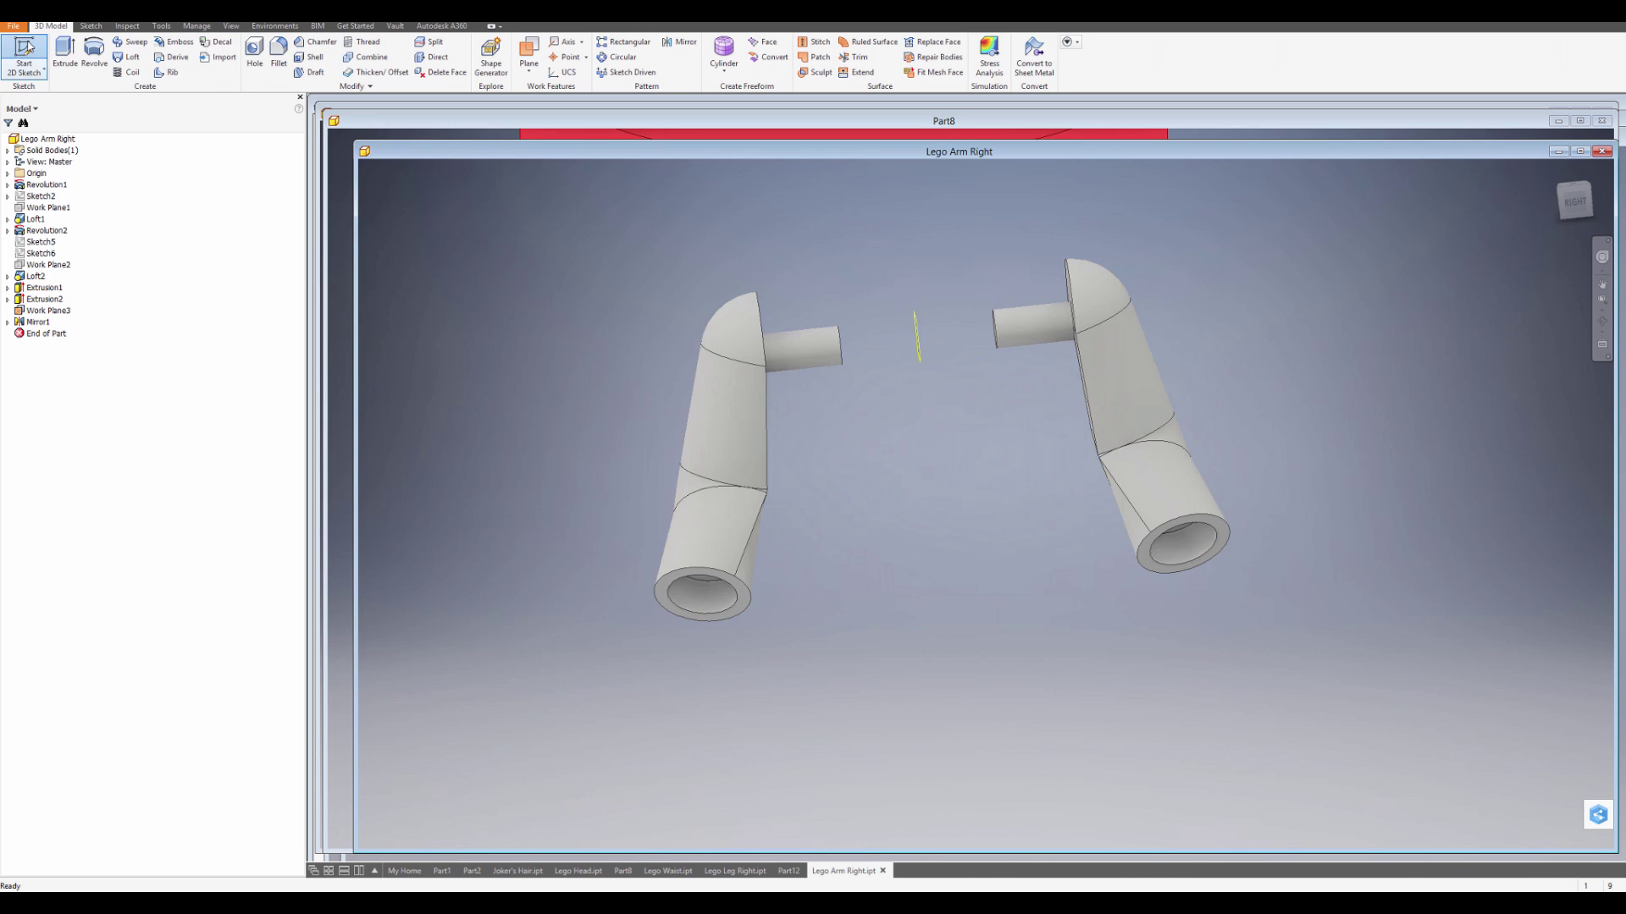
pyautogui.click(25, 49)
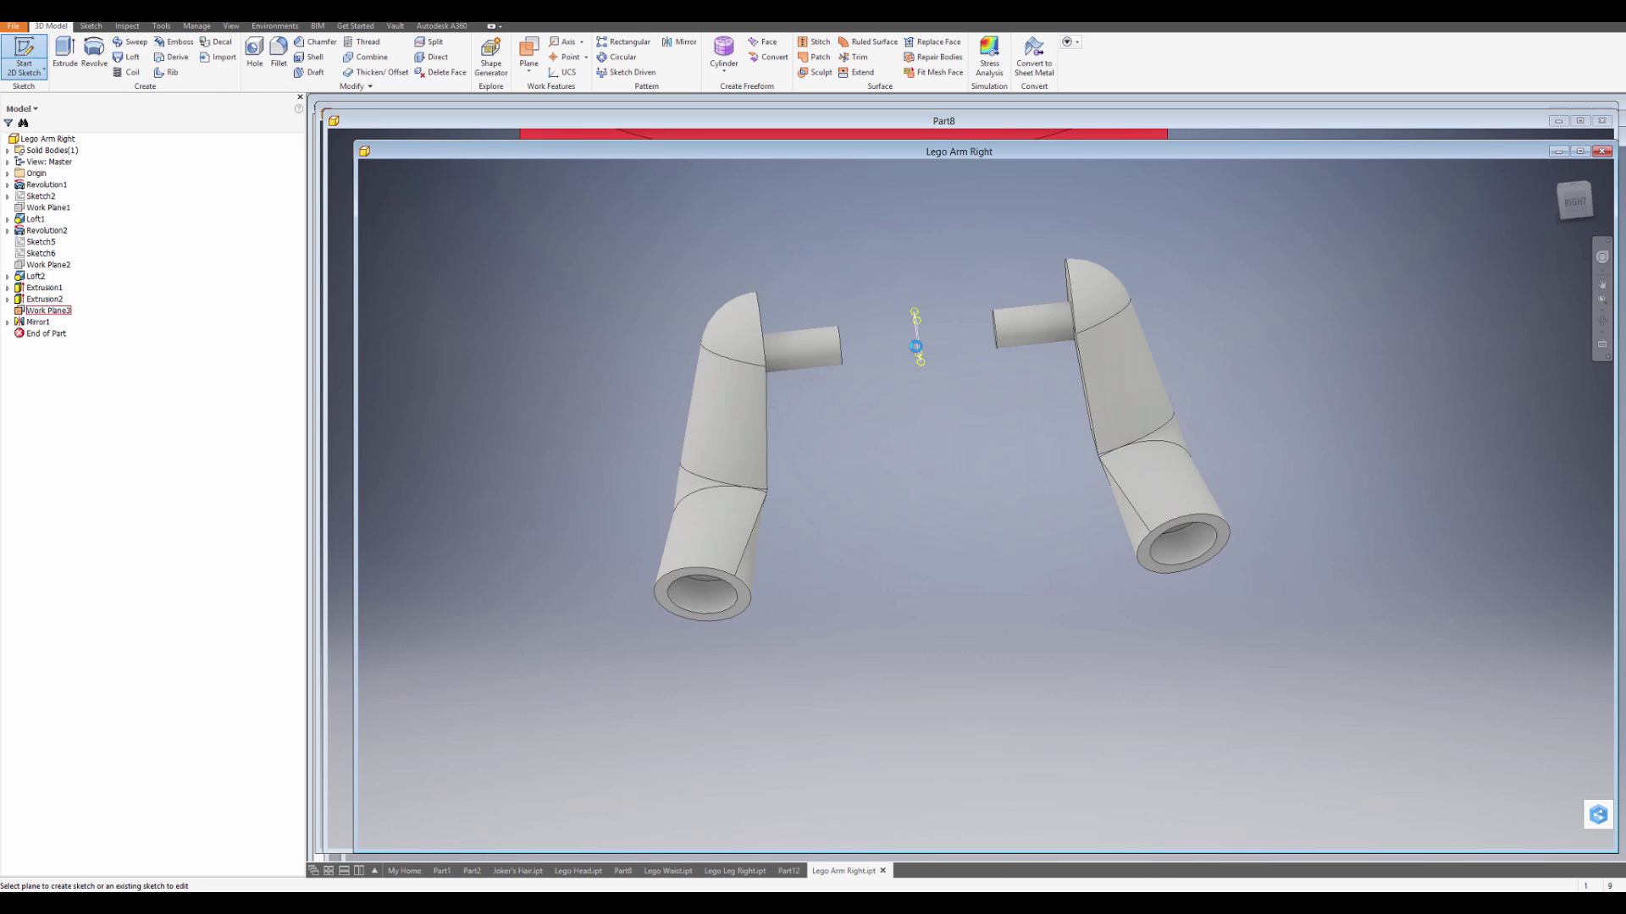
pyautogui.click(920, 351)
pyautogui.moveTo(922, 376); pyautogui.dragTo(918, 368, button='middle')
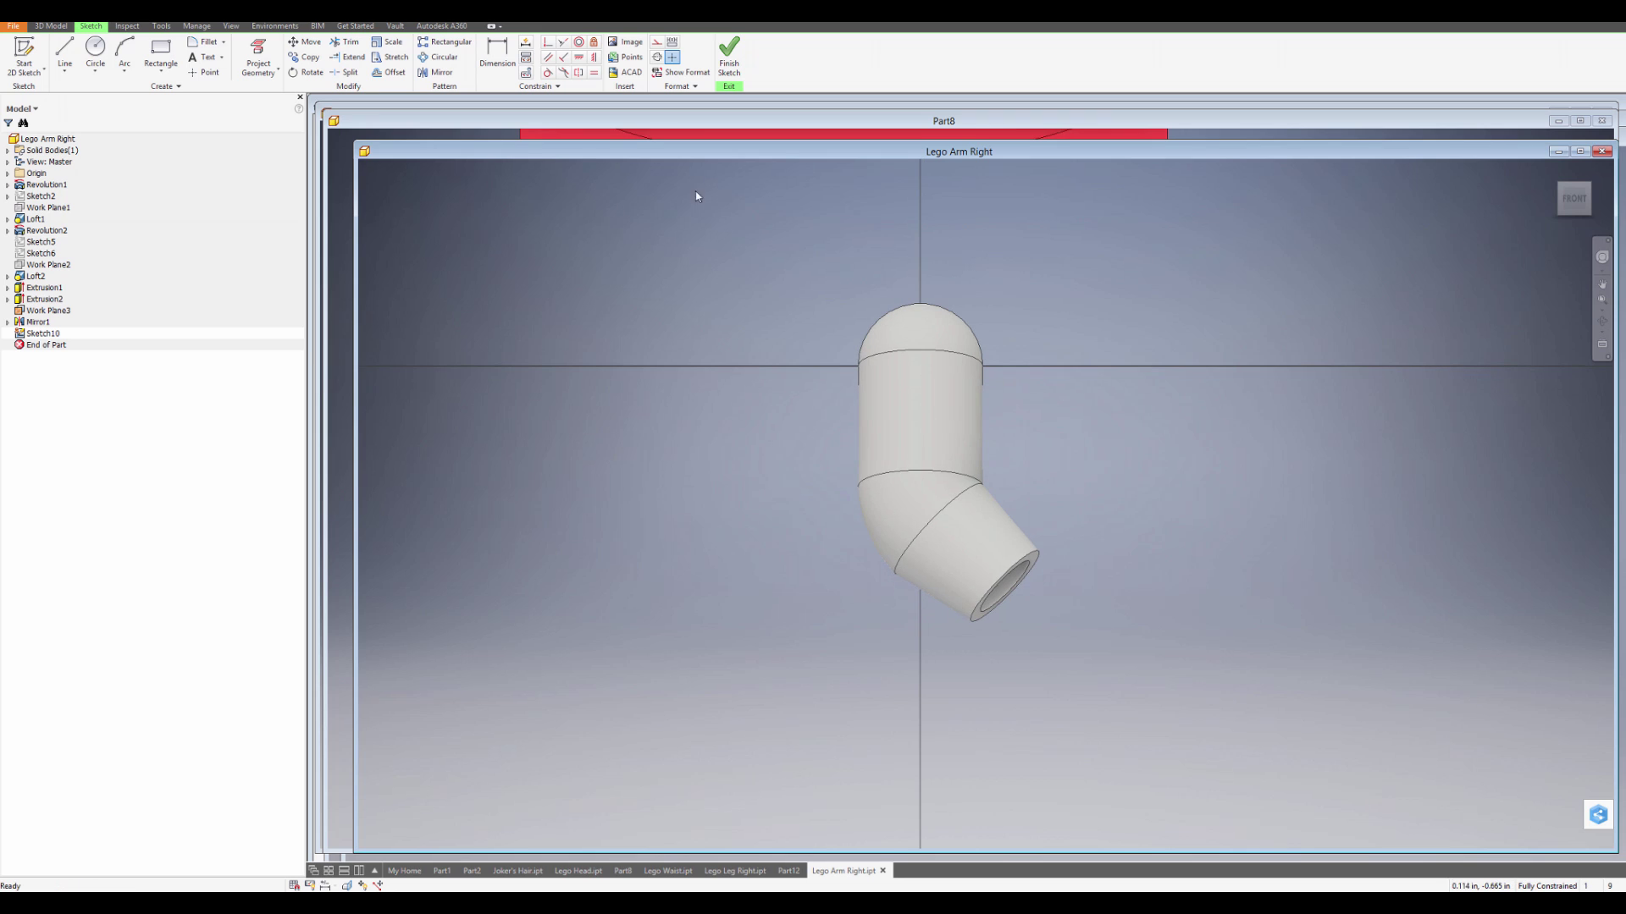
pyautogui.click(161, 48)
pyautogui.click(793, 228)
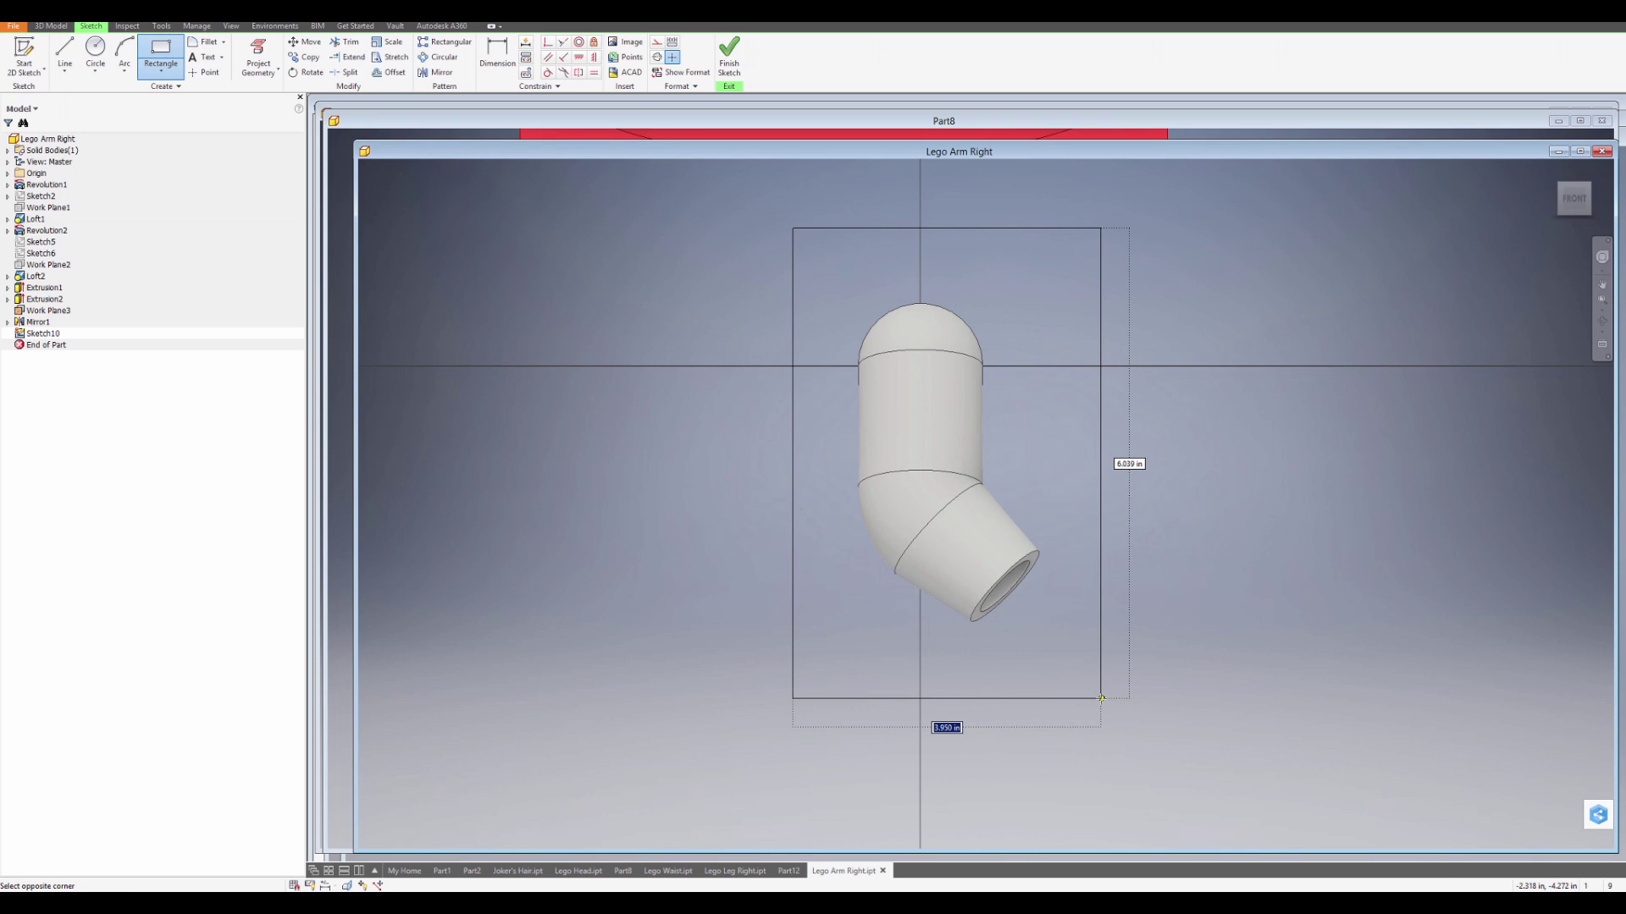
pyautogui.click(1102, 699)
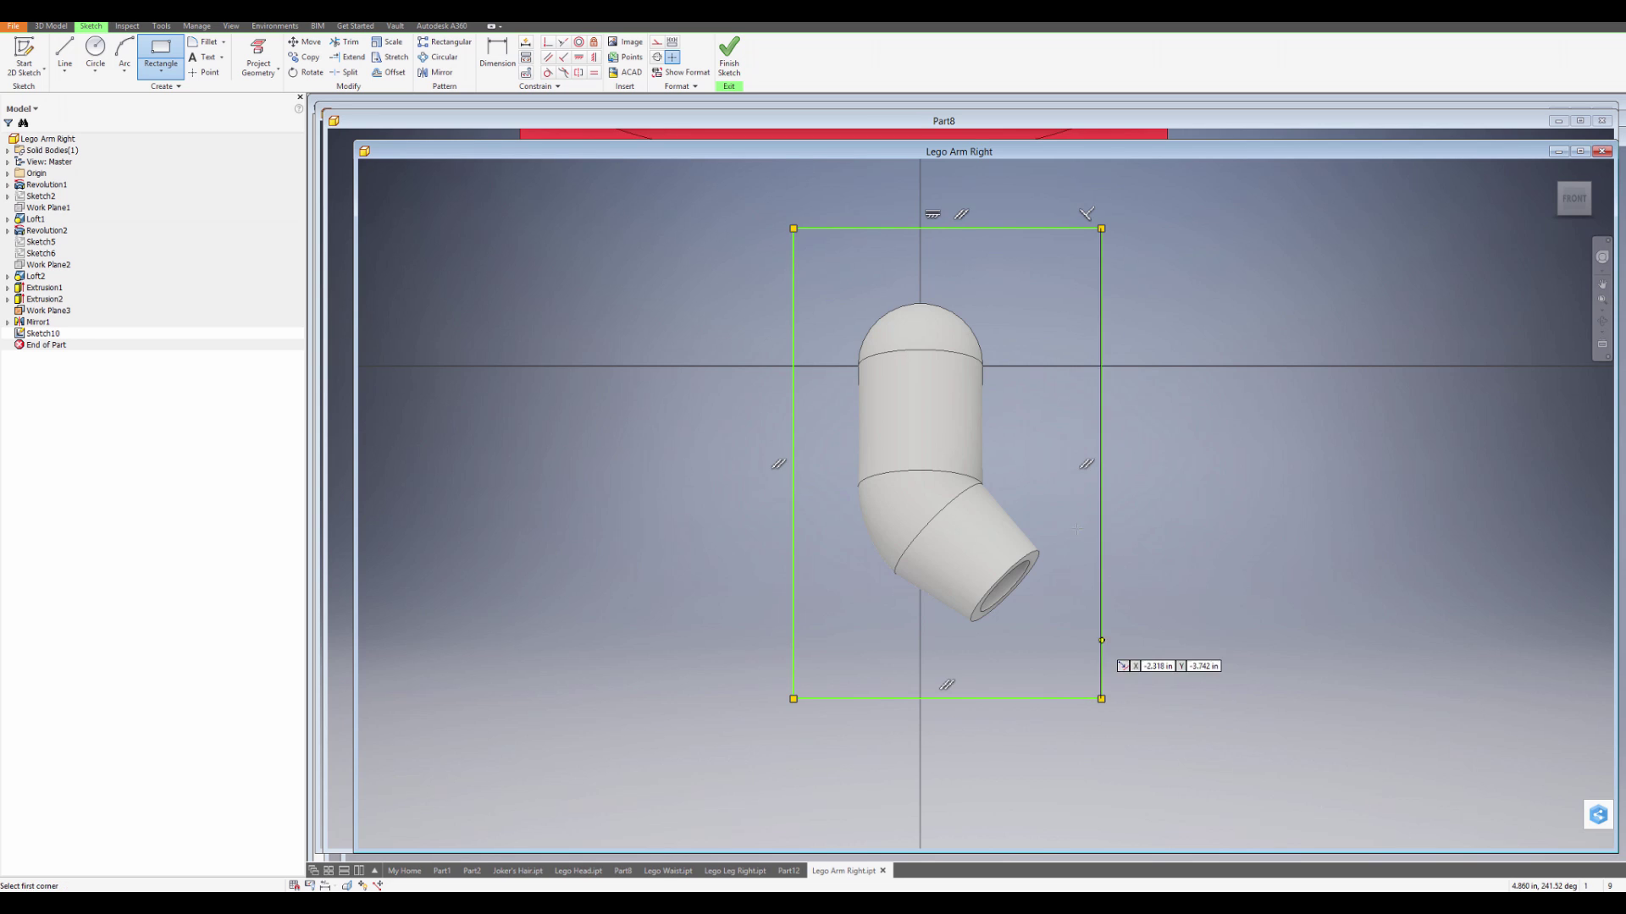
pyautogui.click(730, 52)
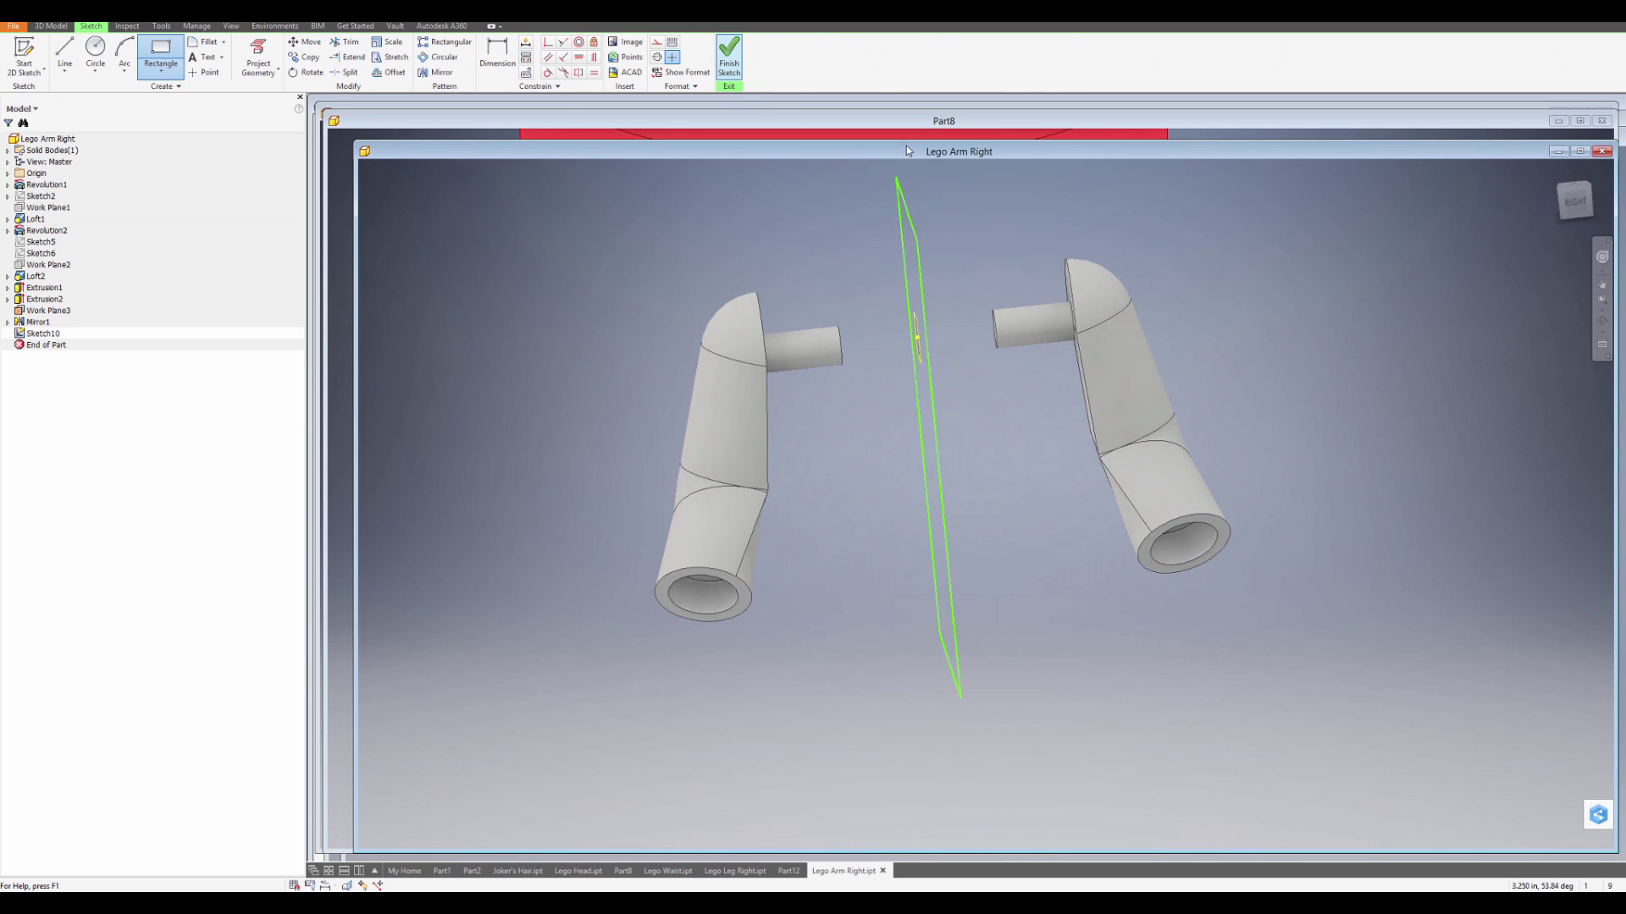
# - Extrude the rectangle as a 5.25 in cut toward the original right arm, removing it and keeping the mirrored arm
pyautogui.click(64, 53)
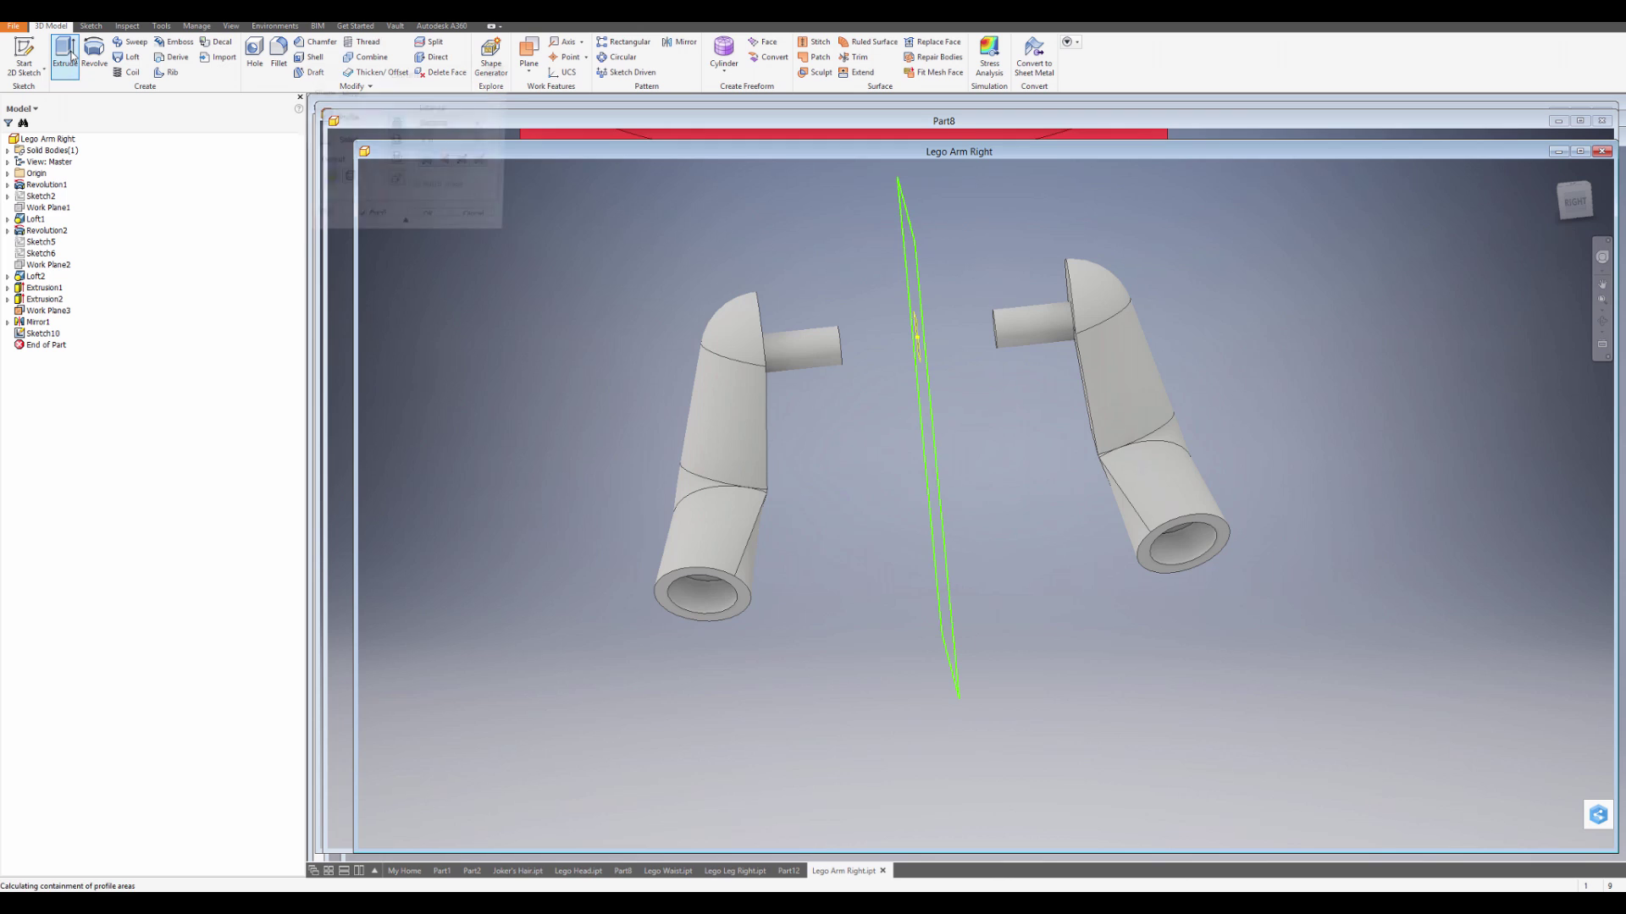
pyautogui.moveTo(1064, 430); pyautogui.dragTo(574, 460)
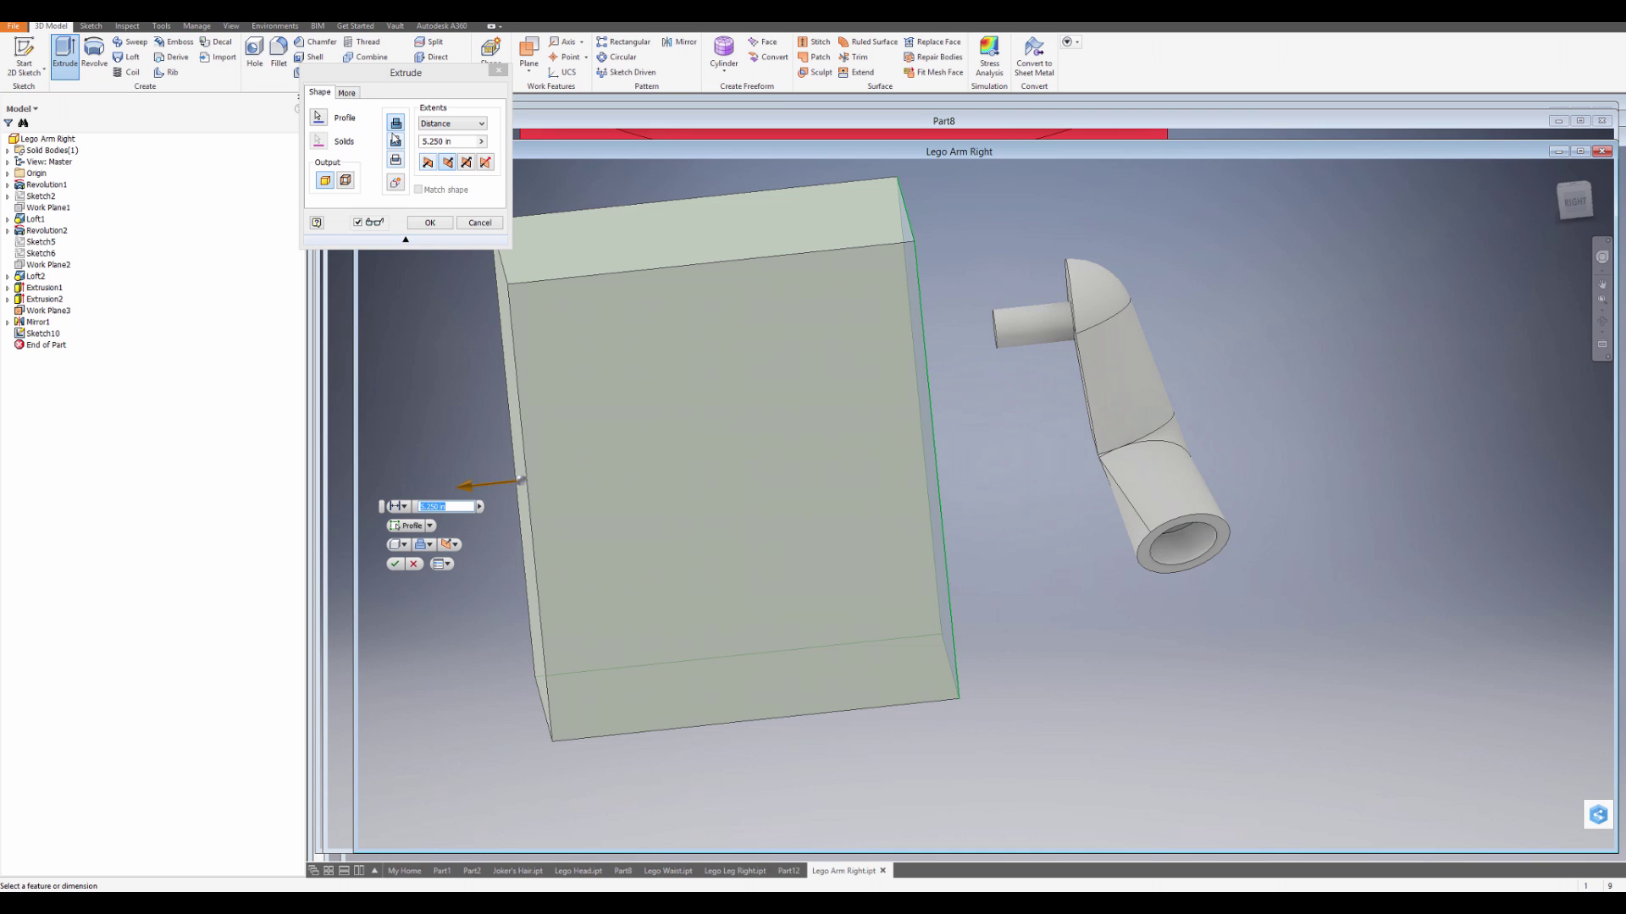
pyautogui.click(395, 142)
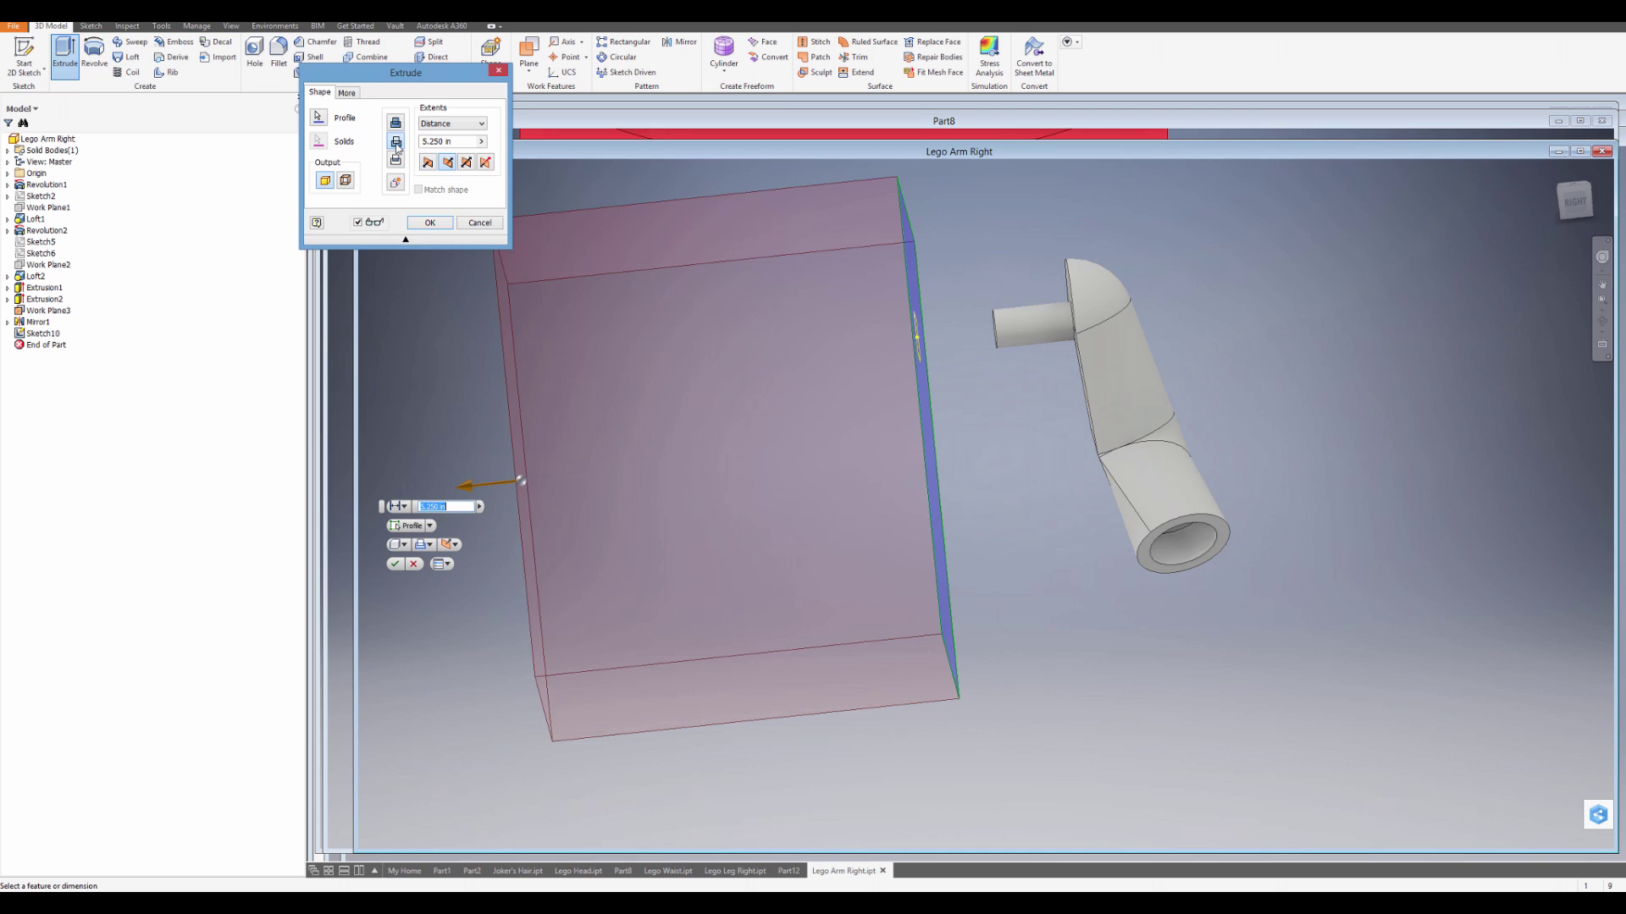
pyautogui.click(398, 565)
# - Hide the work plane used for mirroring, beyond the end of the remaining arm's peg
pyautogui.keyDown('shift'); pyautogui.moveTo(752, 500); pyautogui.dragTo(821, 470, button='middle'); pyautogui.keyUp('shift')
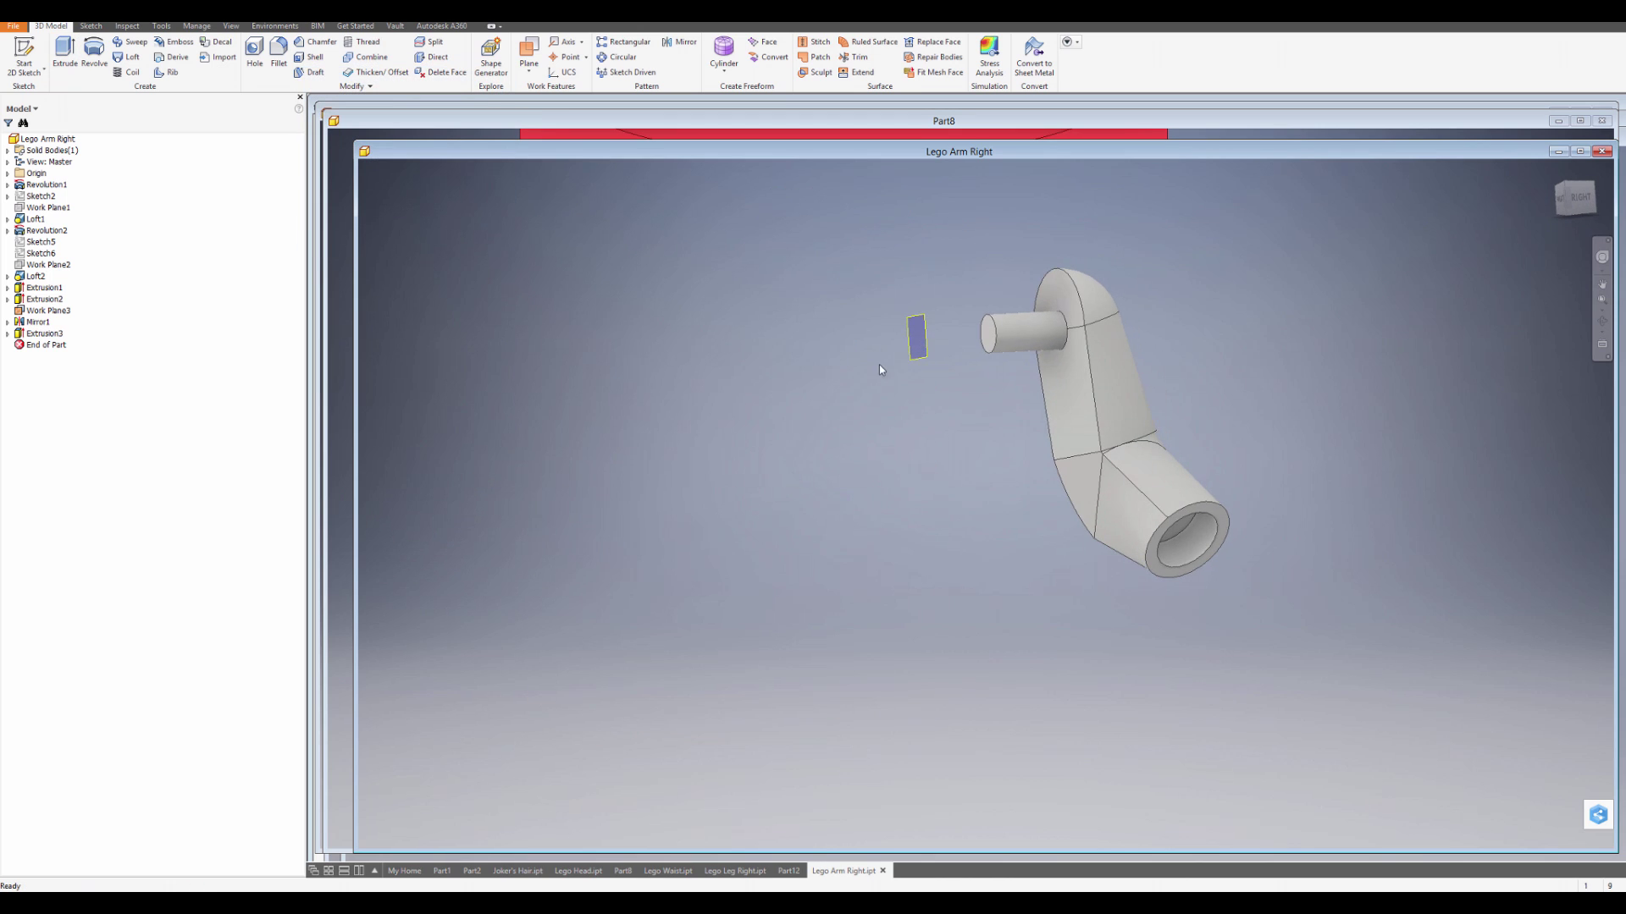
pyautogui.scroll(-6, 893, 309)
pyautogui.rightClick(960, 343)
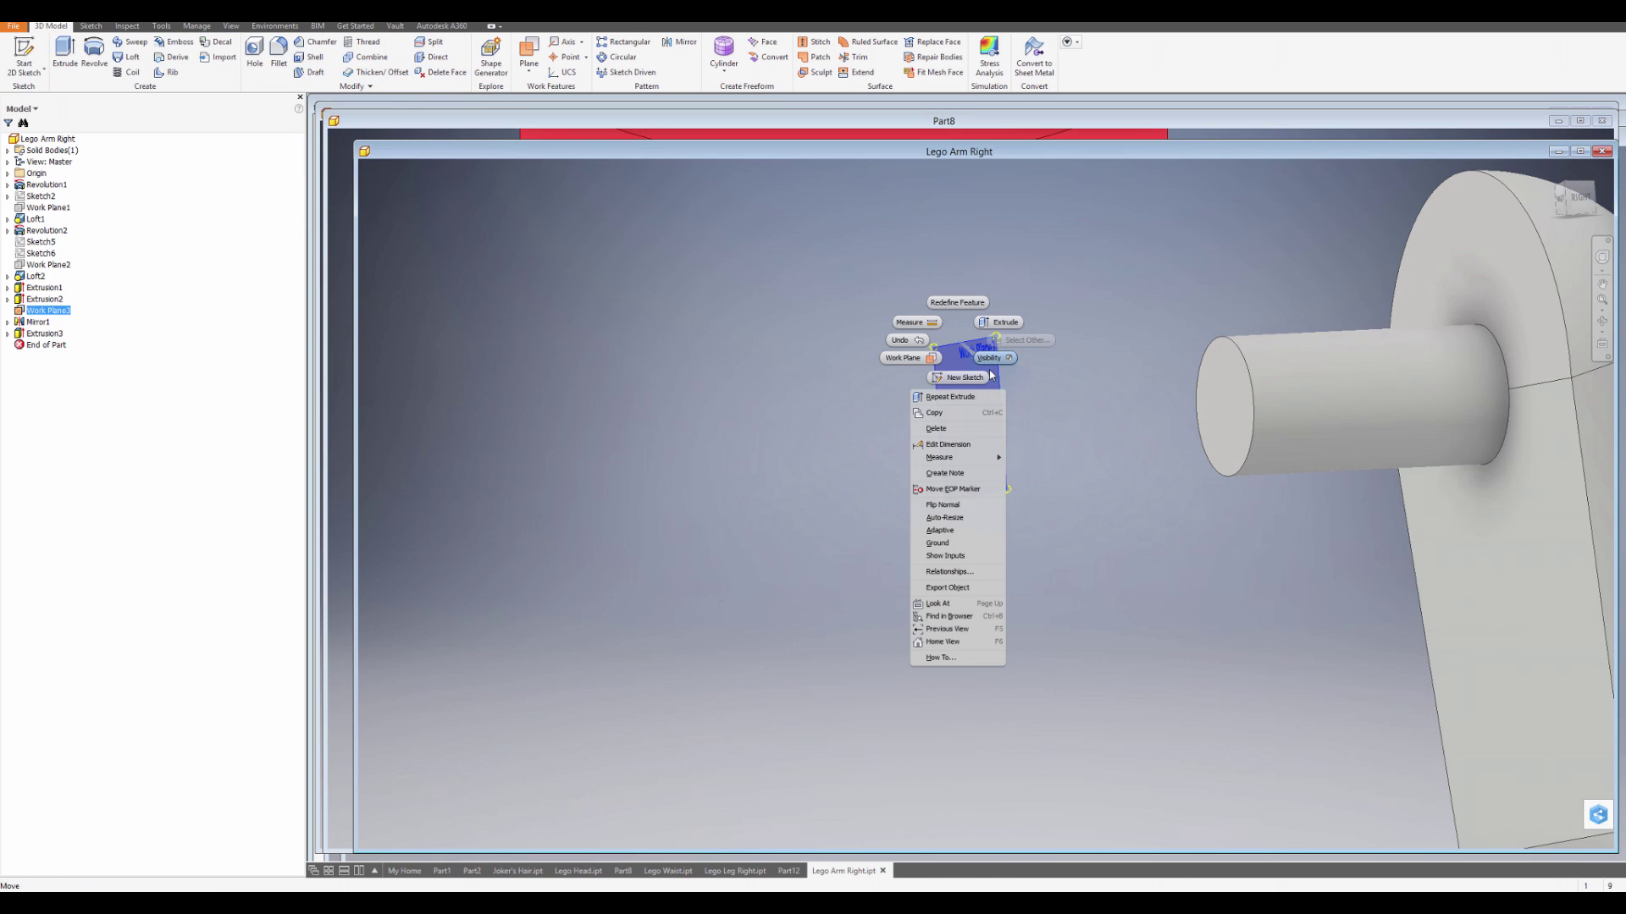
pyautogui.click(993, 358)
pyautogui.scroll(6, 968, 472)
pyautogui.keyDown('shift'); pyautogui.moveTo(968, 471); pyautogui.dragTo(814, 536, button='middle'); pyautogui.keyUp('shift')
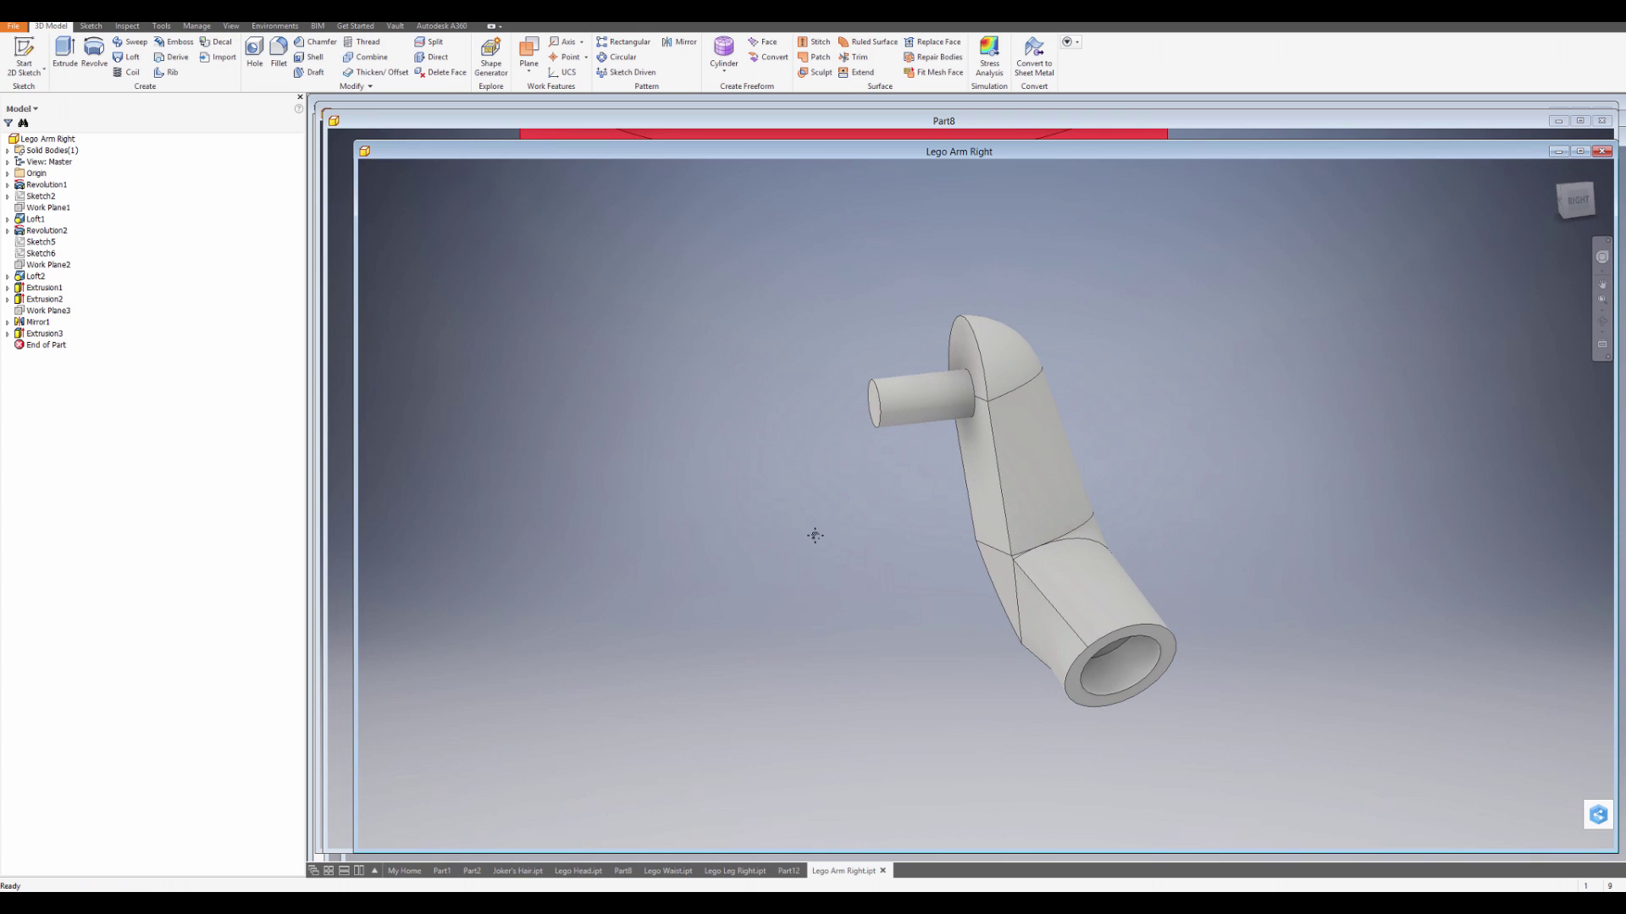
# - Save a copy of the part under the new name Lego Arm Left in the Lego Character Head folder
pyautogui.click(13, 26)
pyautogui.click(38, 189)
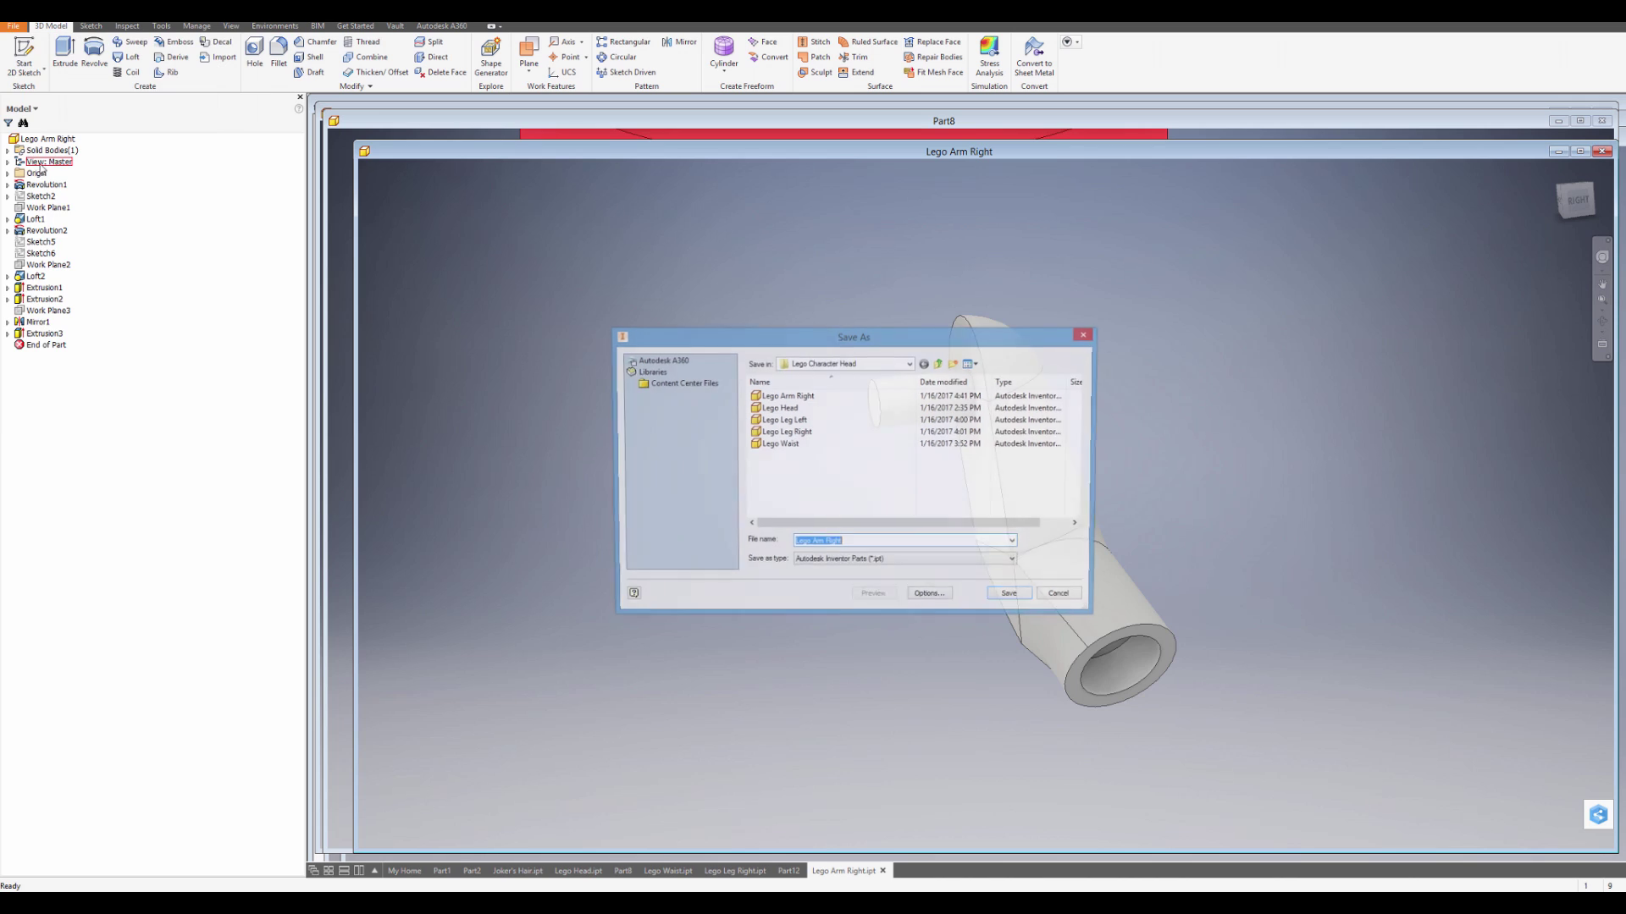
pyautogui.click(865, 547)
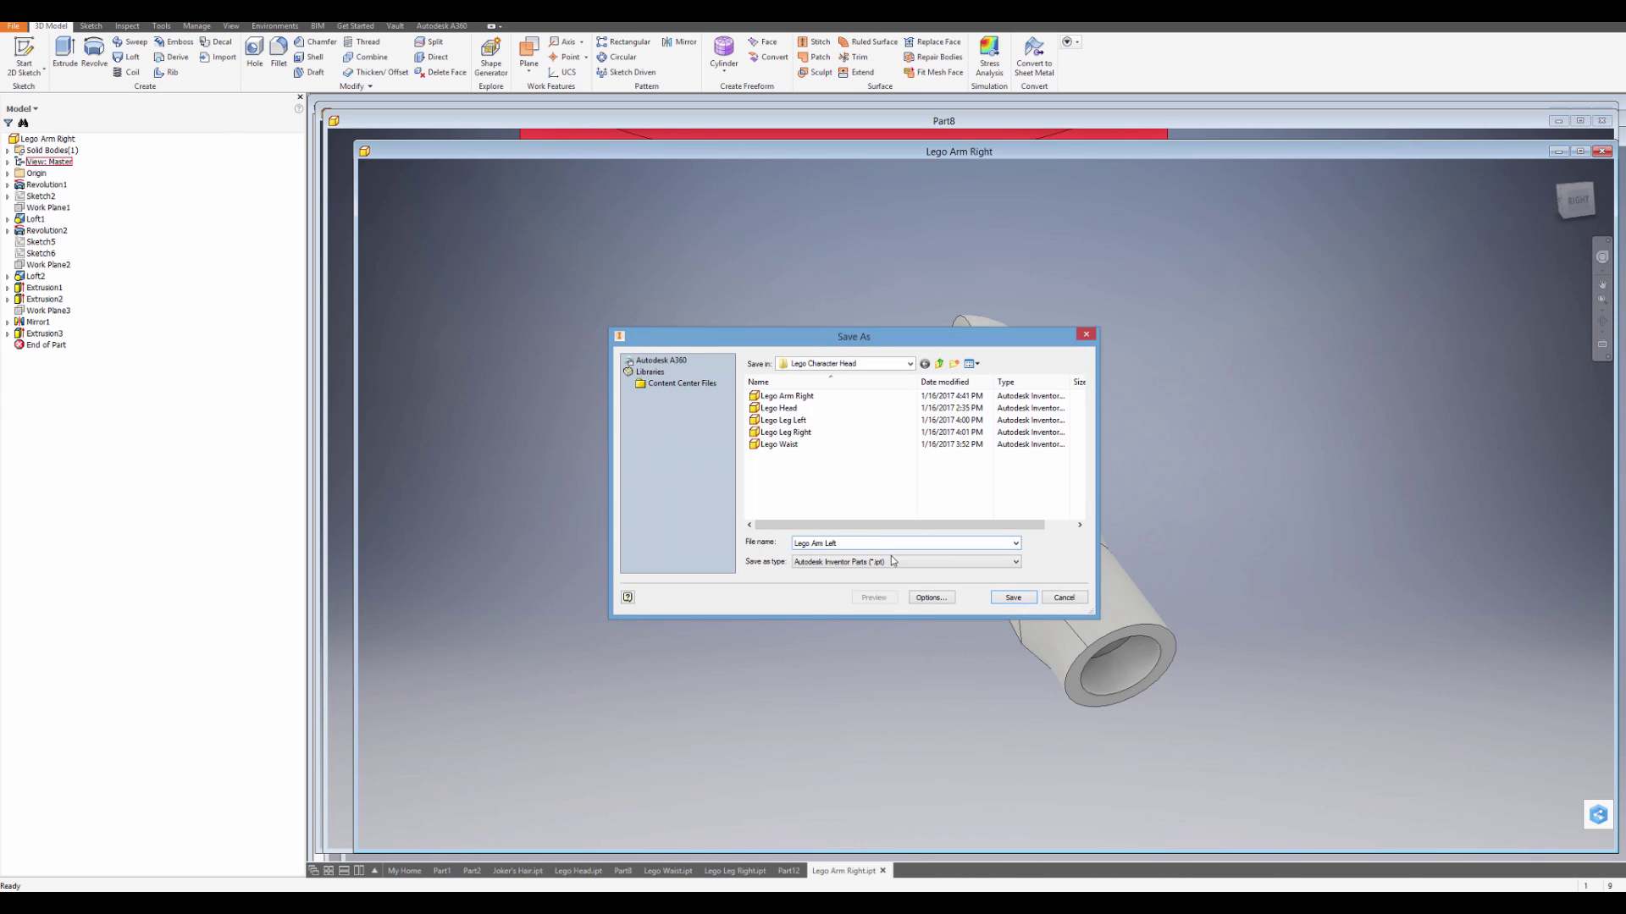
pyautogui.click(1013, 598)
pyautogui.press('F6')
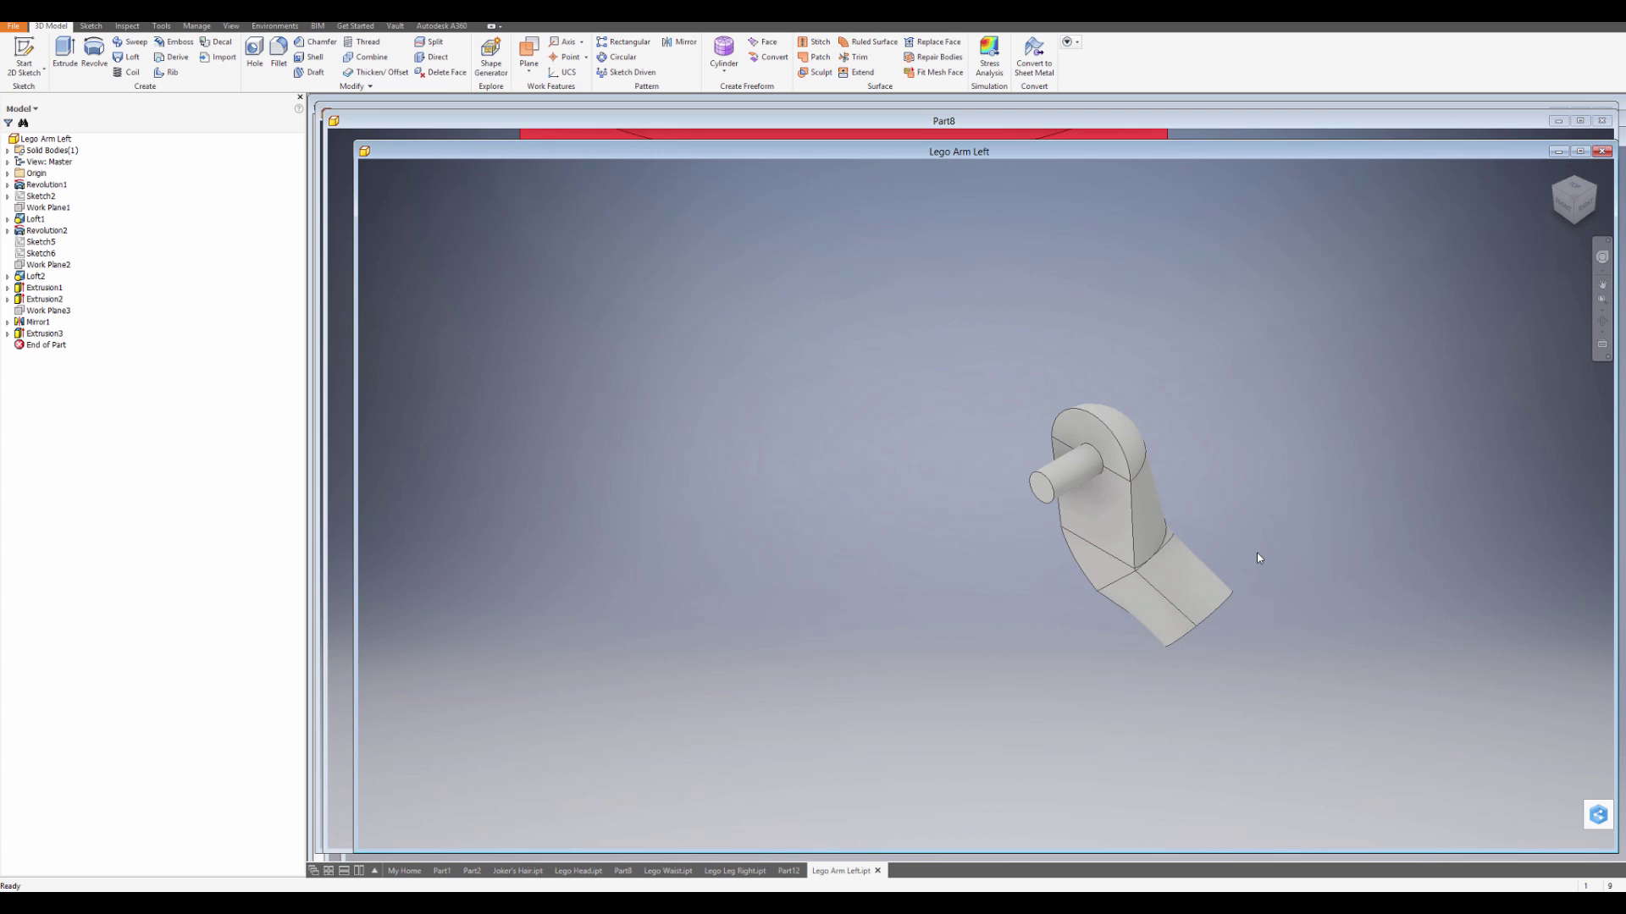
pyautogui.moveTo(1255, 536); pyautogui.dragTo(1129, 493, button='middle')
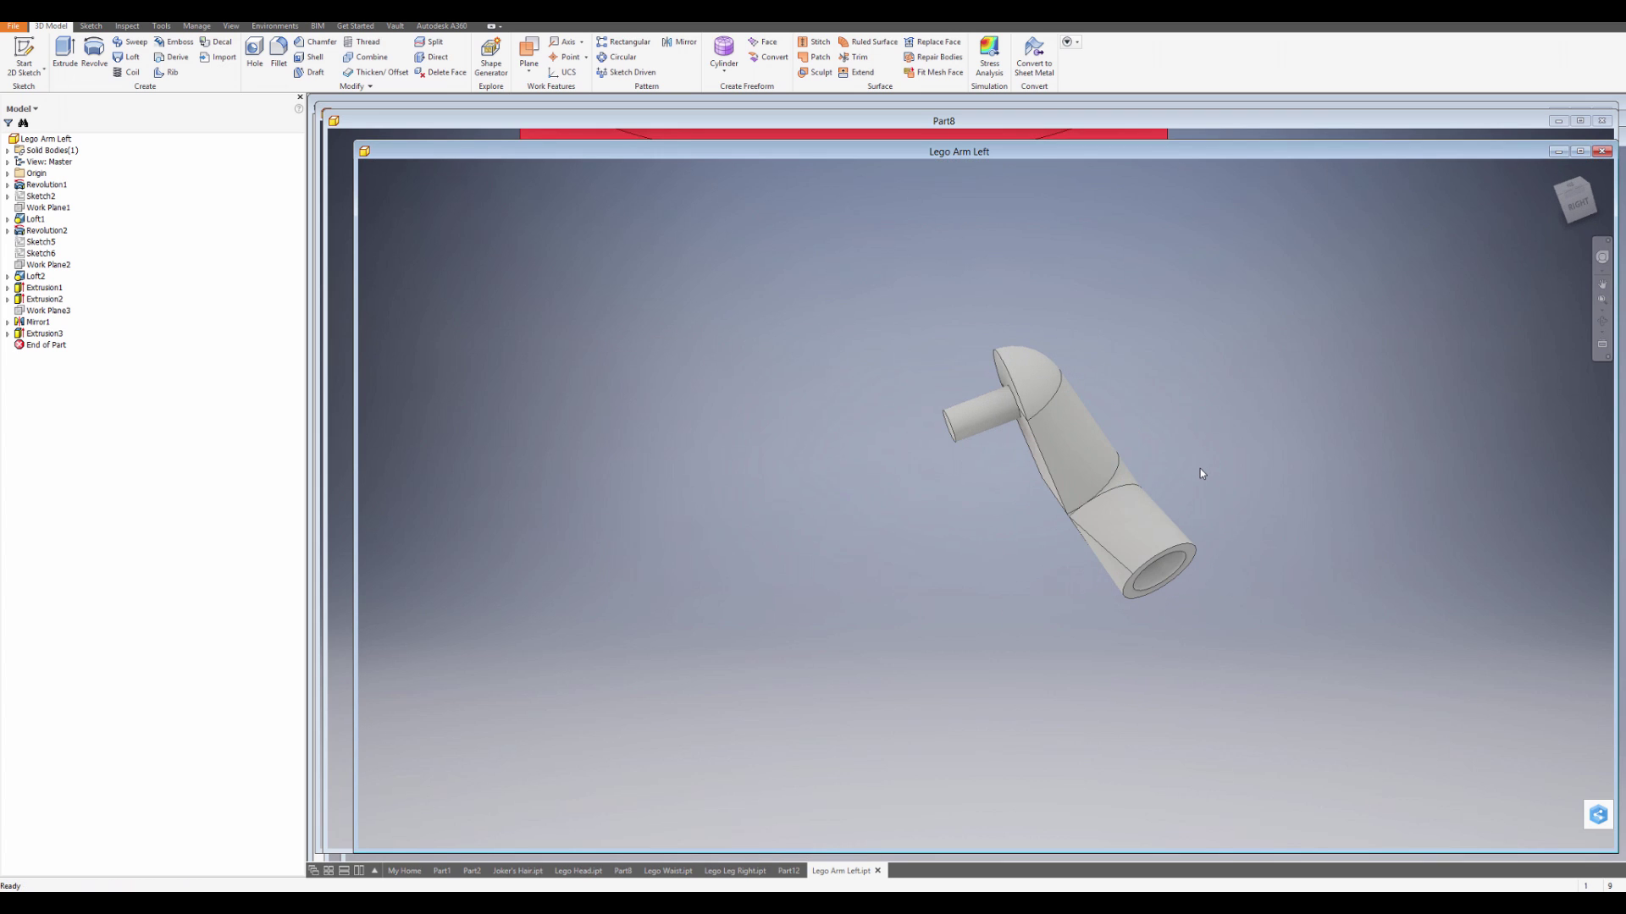